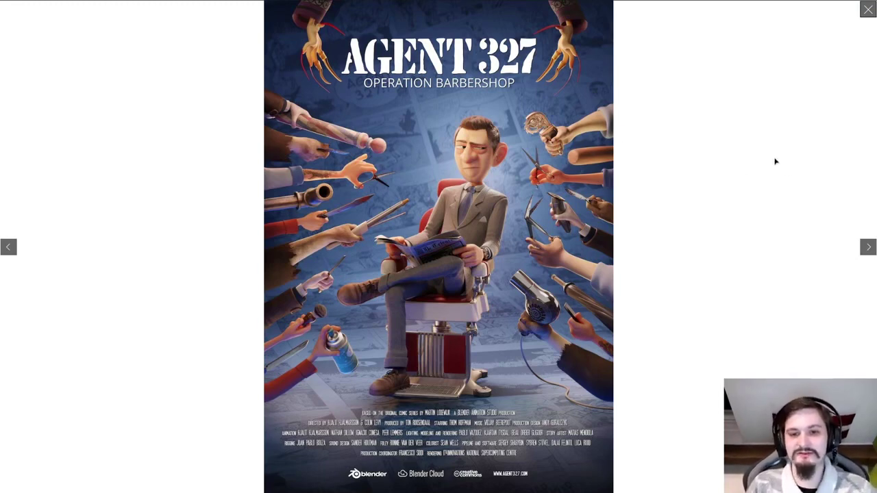
Page through the enlarged Showcase gallery images and advance to the end of the presentation
{"action": "left_click", "coordinate": [867, 247]}
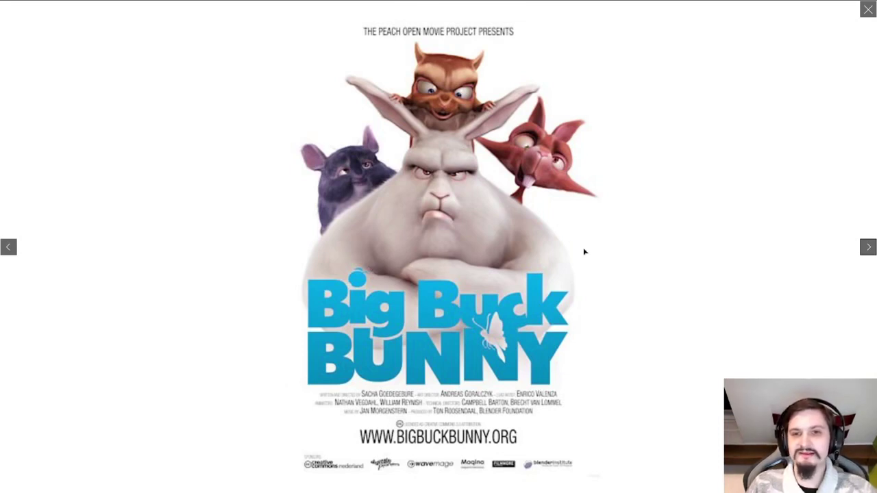
{"action": "left_click", "coordinate": [867, 247]}
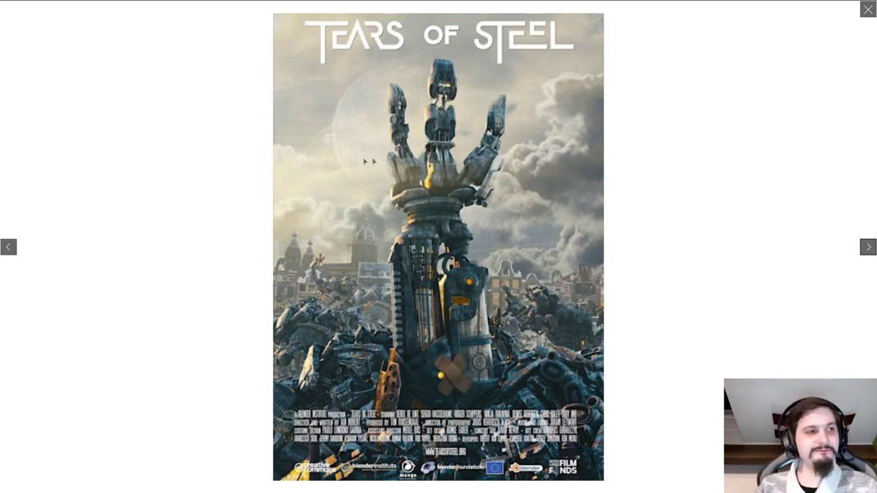
{"action": "left_click", "coordinate": [862, 252]}
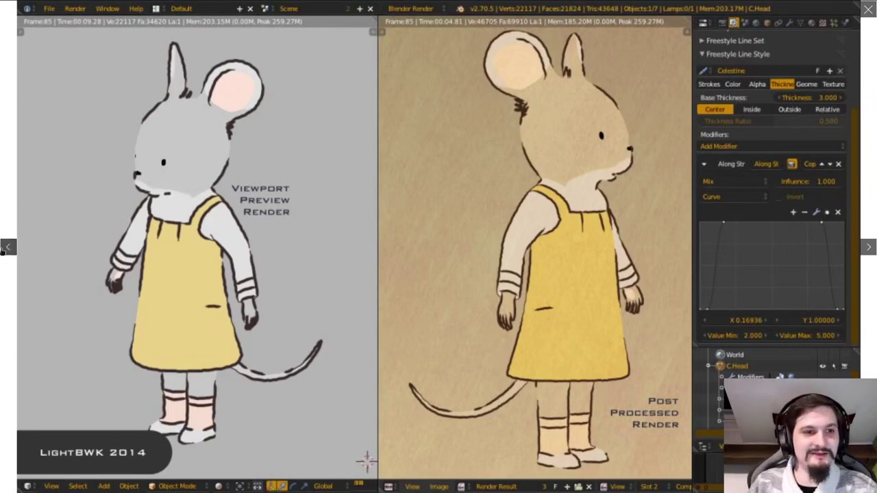
{"action": "left_click", "coordinate": [8, 247]}
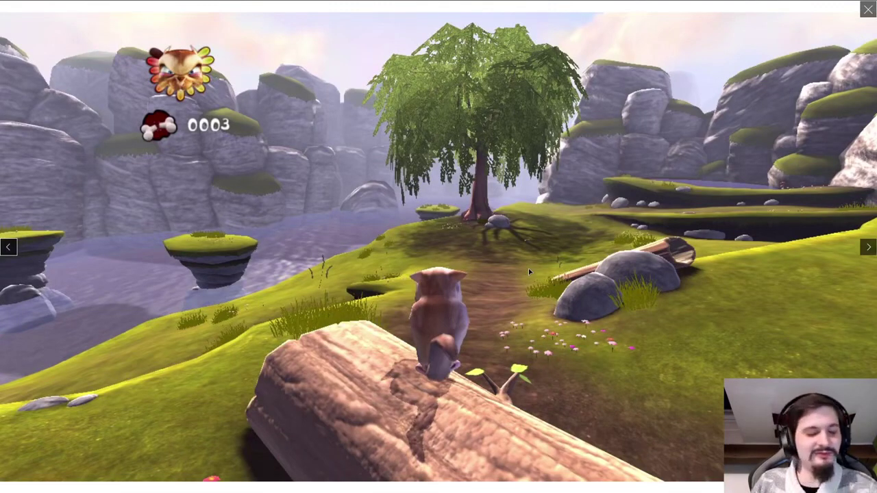
{"action": "left_click", "coordinate": [863, 254]}
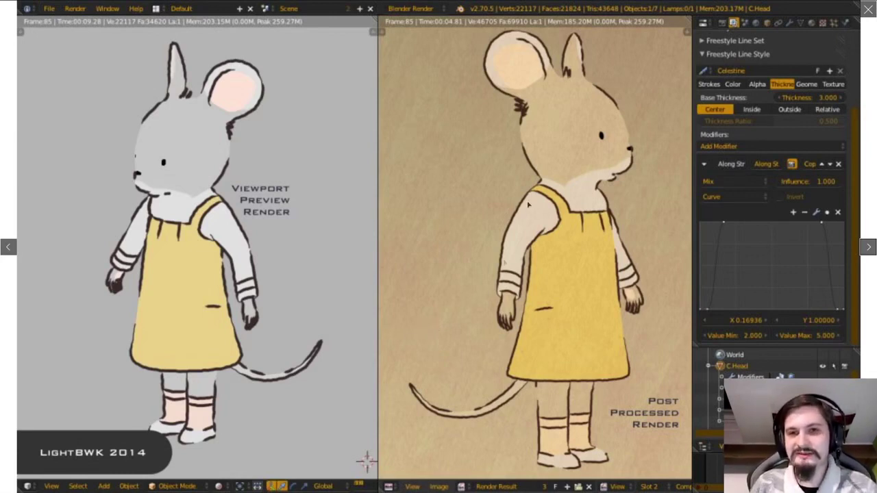
{"action": "left_click", "coordinate": [868, 246]}
{"action": "left_click", "coordinate": [766, 199]}
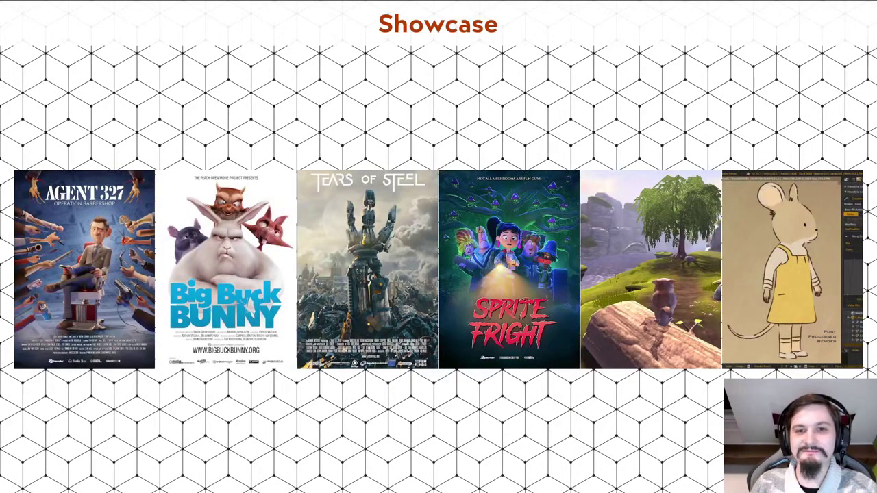
{"action": "scroll", "coordinate": [518, 331], "scroll_direction": "down", "scroll_amount": 2}
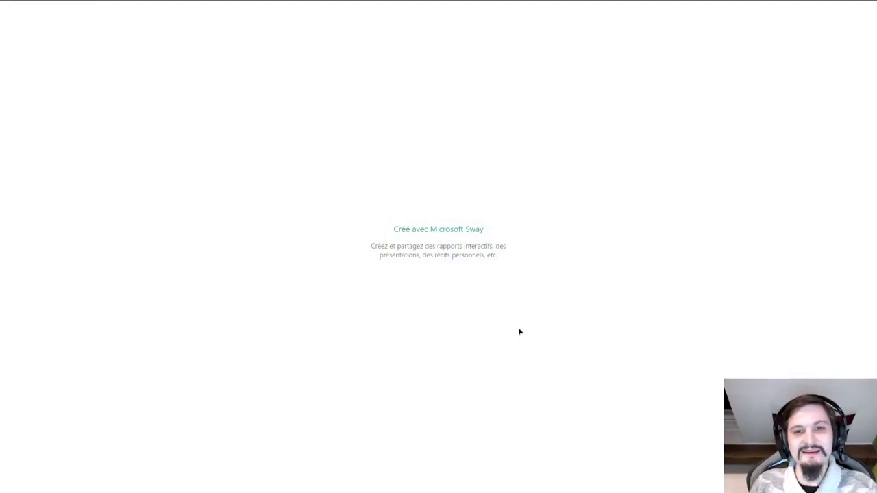
Switch to Blender and change the 3D Viewport area to the Preferences editor
{"action": "key", "text": "super"}
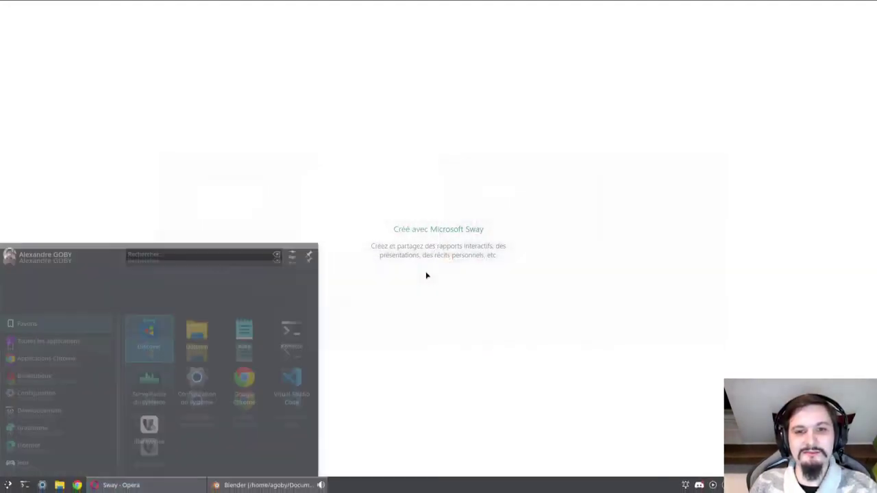
{"action": "left_click", "coordinate": [264, 485]}
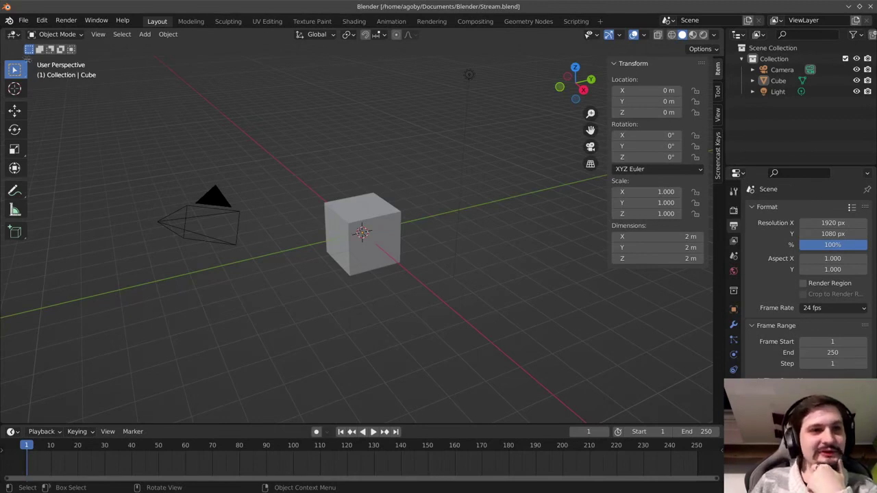
{"action": "left_click", "coordinate": [13, 35]}
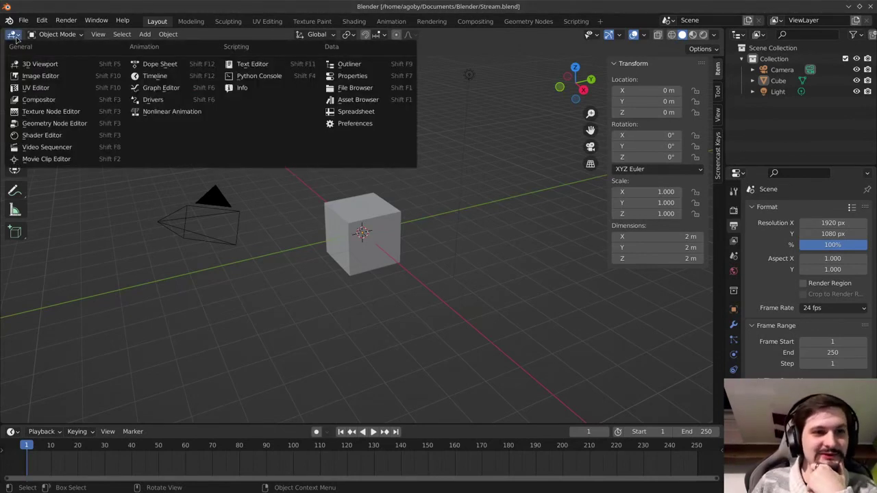
{"action": "left_click", "coordinate": [15, 37]}
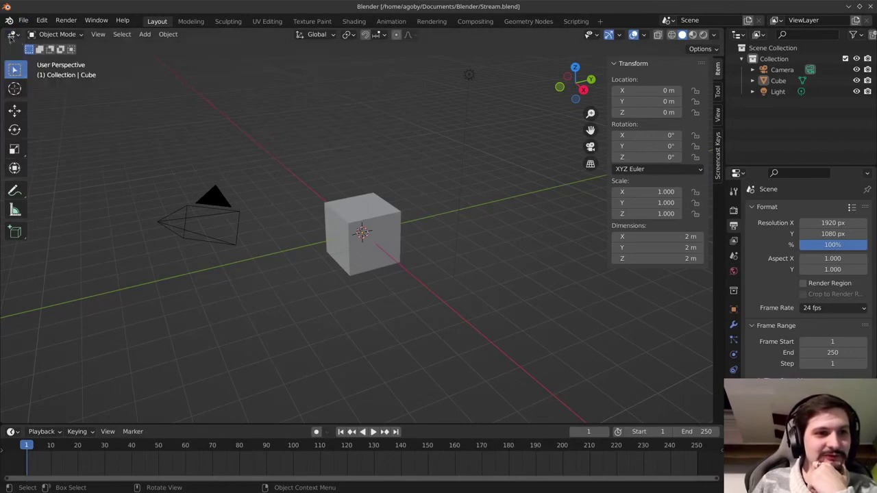
{"action": "left_click", "coordinate": [15, 37]}
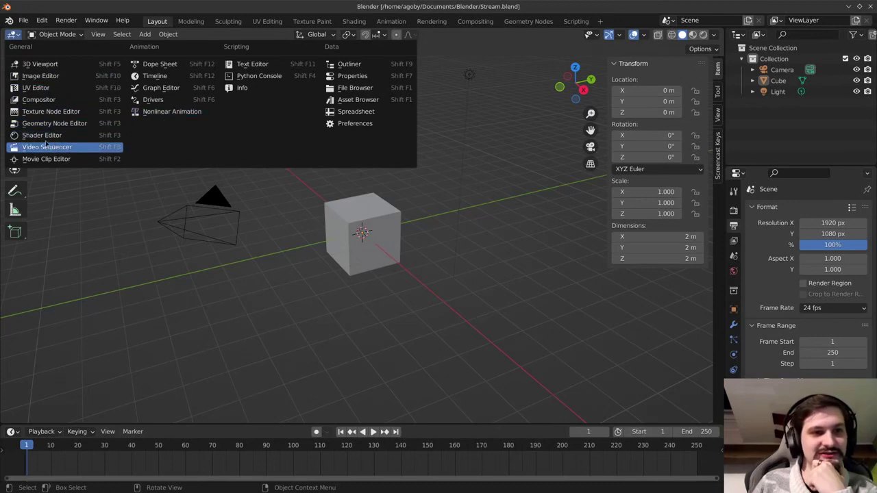
{"action": "left_click", "coordinate": [334, 126]}
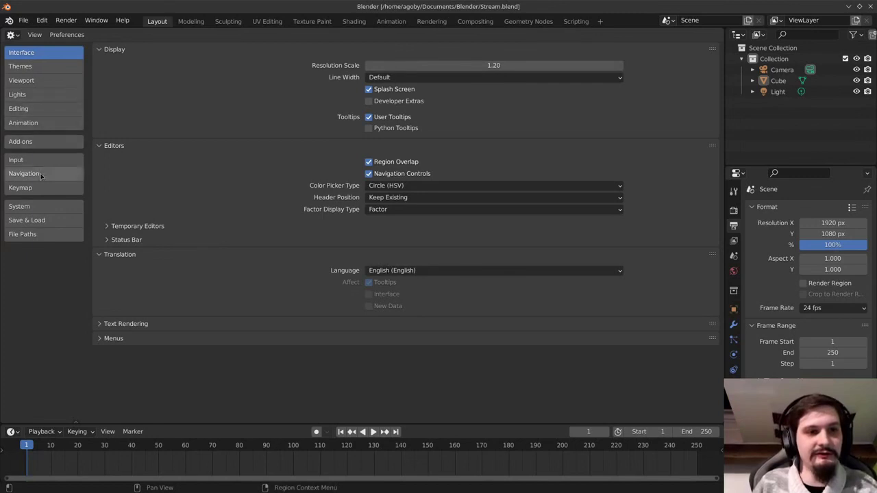
Examine the Themes and Lights preferences and look through the list of available add-ons
{"action": "left_click", "coordinate": [44, 76]}
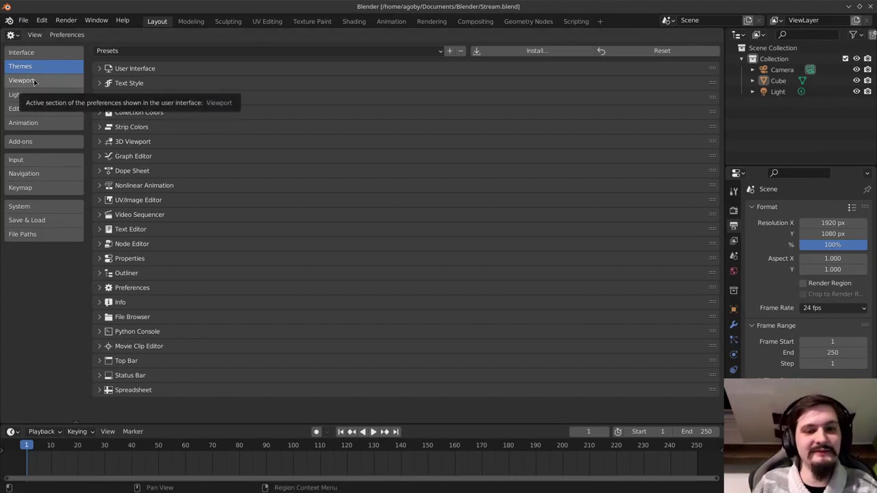
{"action": "left_click", "coordinate": [39, 100]}
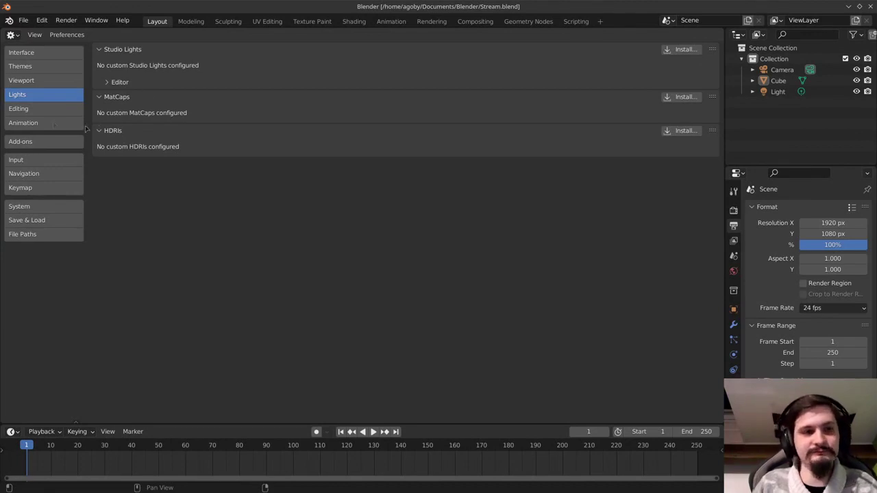
{"action": "left_click", "coordinate": [43, 142]}
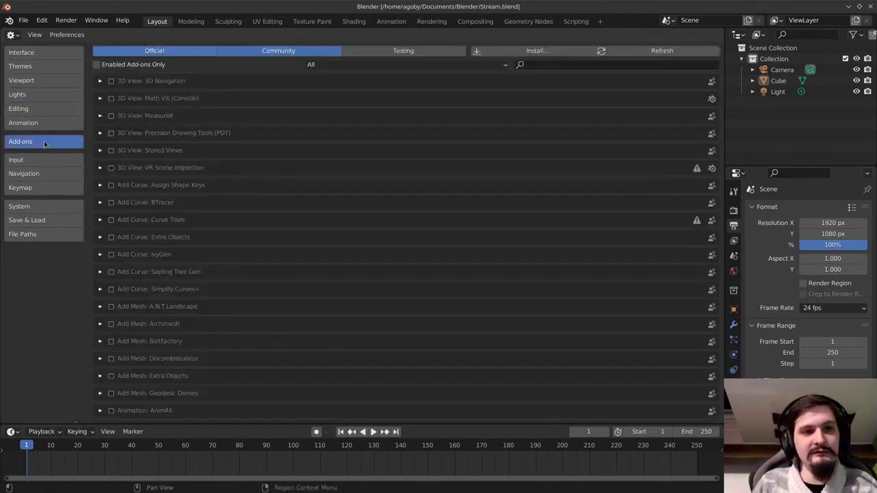
{"action": "scroll", "coordinate": [622, 104], "scroll_direction": "down", "scroll_amount": 3}
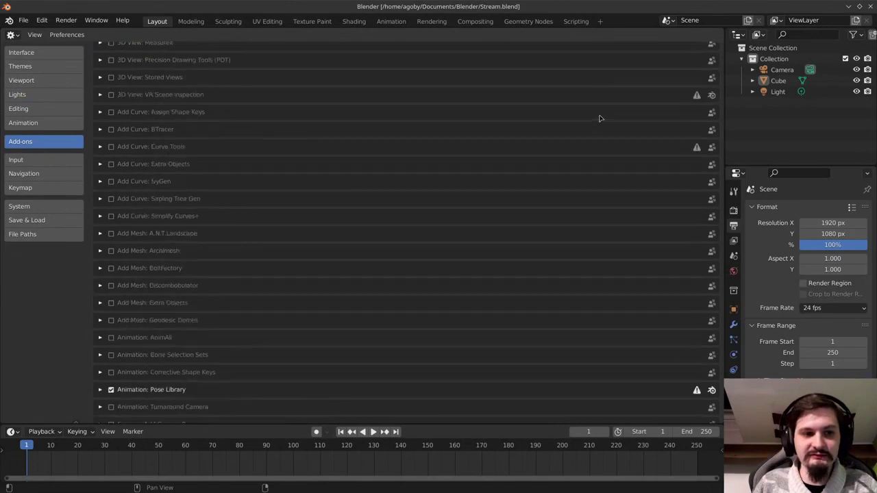
{"action": "scroll", "coordinate": [587, 123], "scroll_direction": "up", "scroll_amount": 3}
{"action": "scroll", "coordinate": [219, 96], "scroll_direction": "down", "scroll_amount": 5}
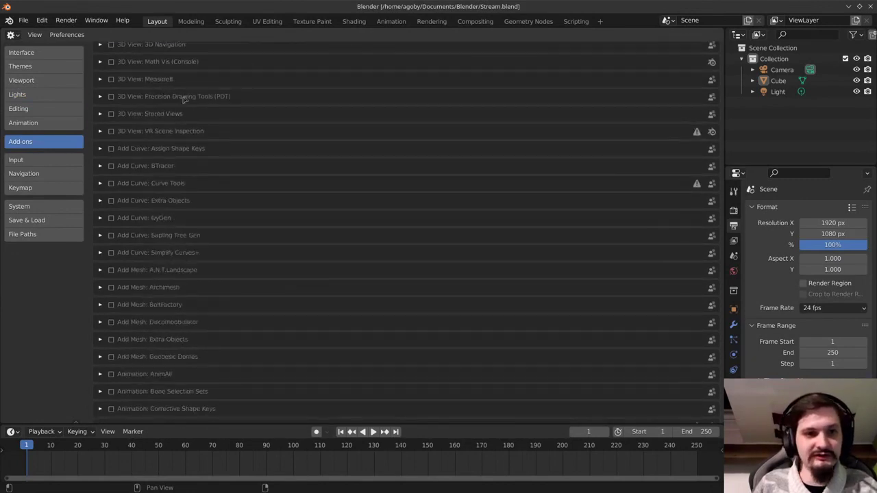
{"action": "scroll", "coordinate": [576, 142], "scroll_direction": "down", "scroll_amount": 8}
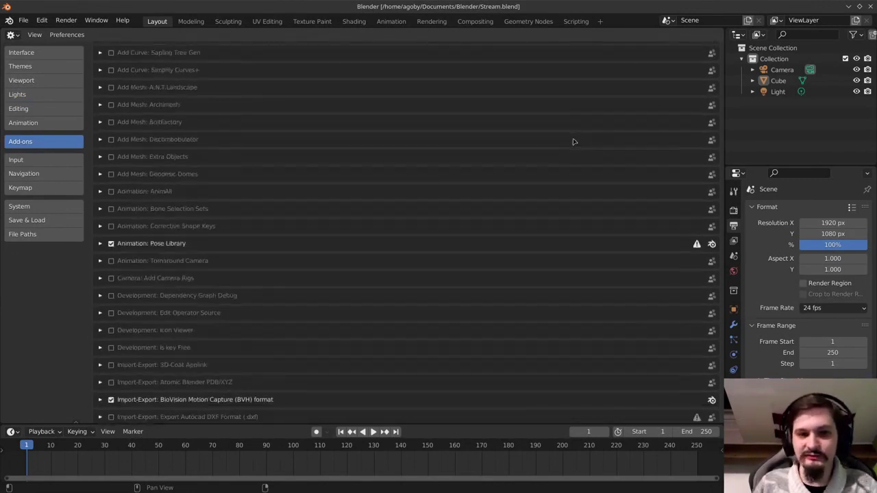
{"action": "scroll", "coordinate": [308, 147], "scroll_direction": "down", "scroll_amount": 5}
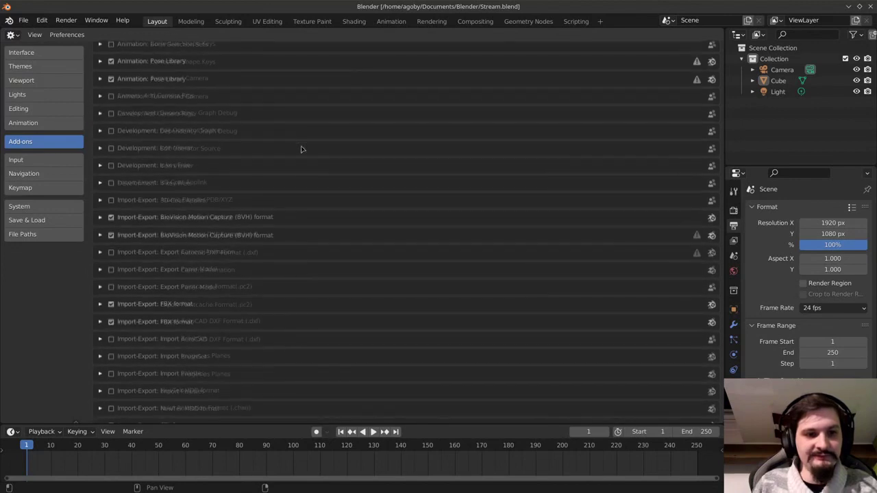
Disable Emulate 3 Button Mouse in the Input preferences
{"action": "left_click", "coordinate": [38, 160]}
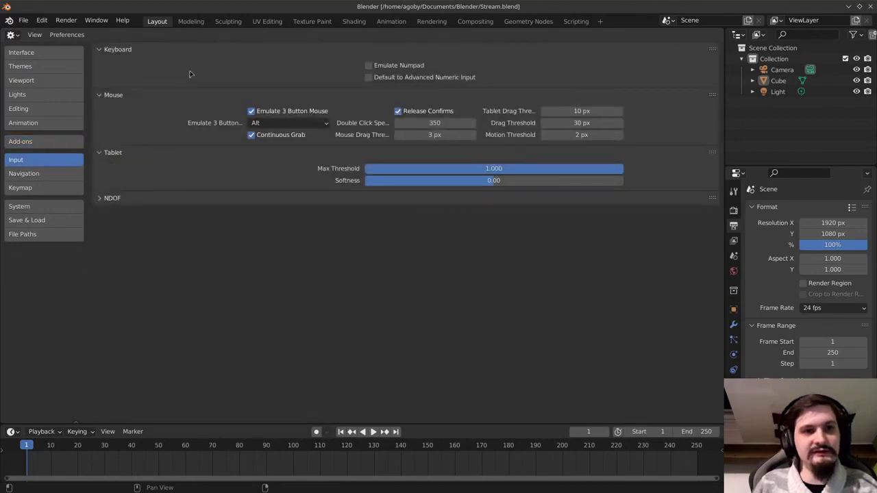
{"action": "left_click", "coordinate": [262, 111]}
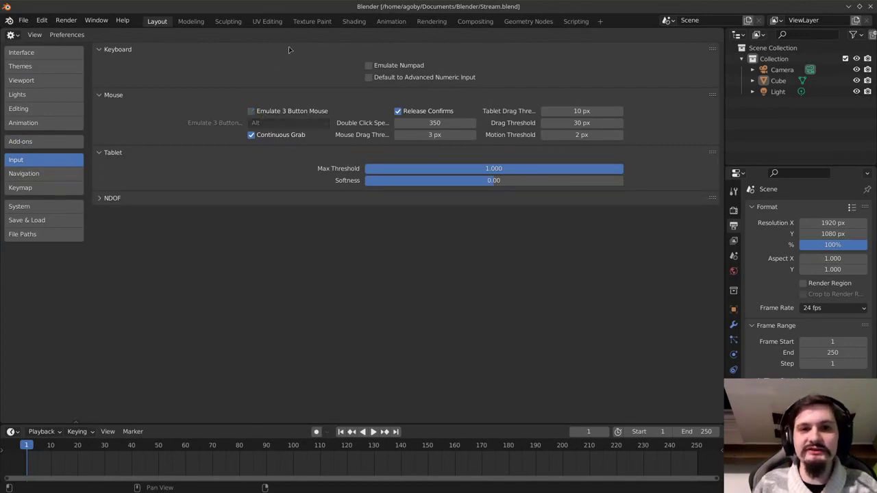
{"action": "left_click", "coordinate": [251, 112]}
{"action": "left_click", "coordinate": [253, 113]}
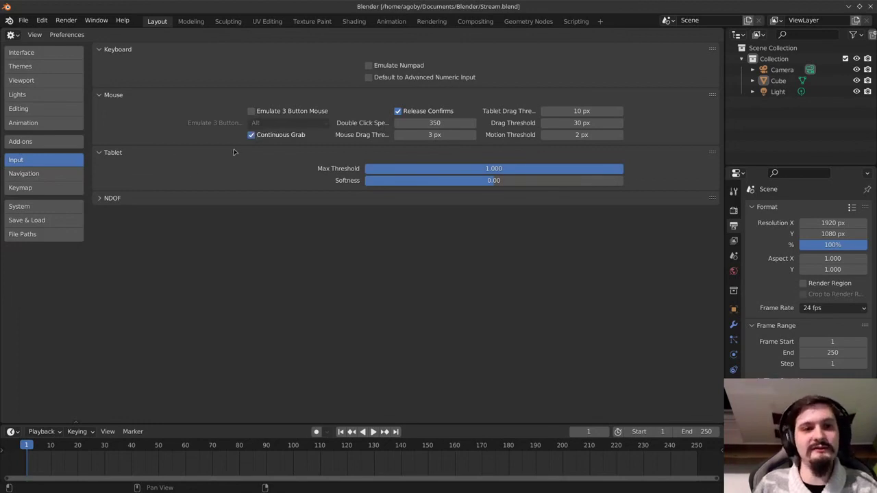
Review the System and Interface preferences and save the Stream.blend file
{"action": "left_click", "coordinate": [46, 206]}
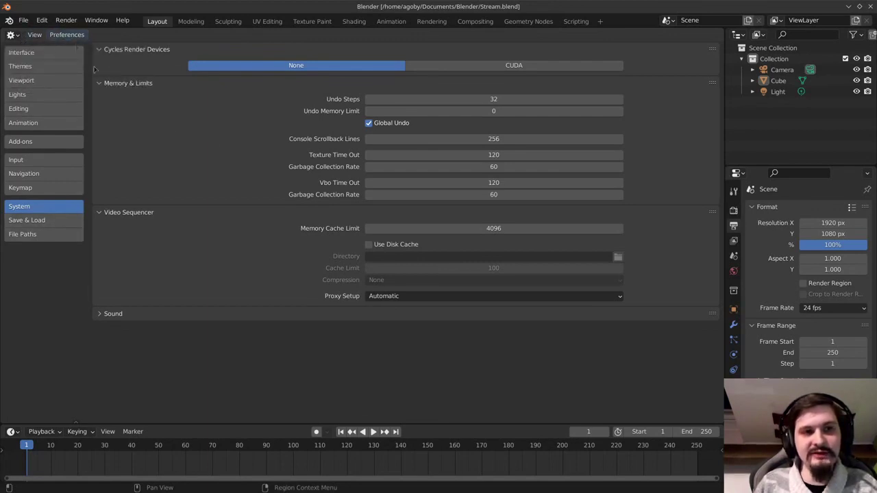
{"action": "left_click", "coordinate": [62, 56]}
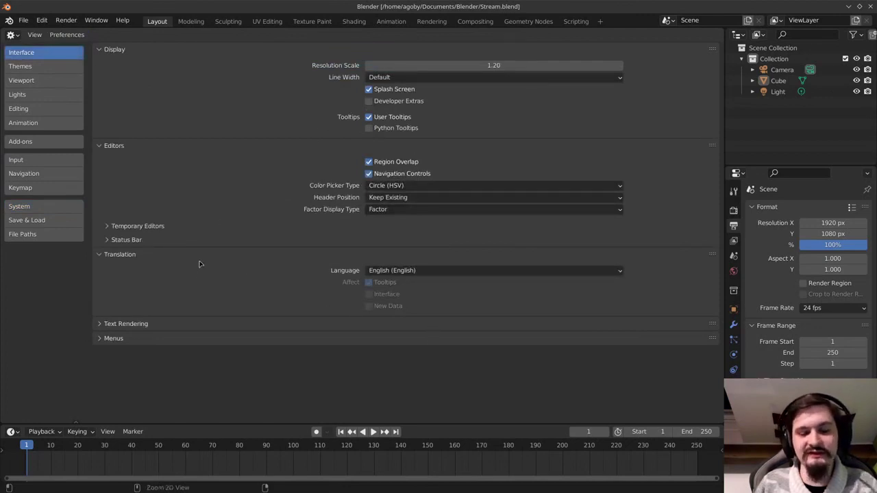
{"action": "key", "text": "ctrl+s"}
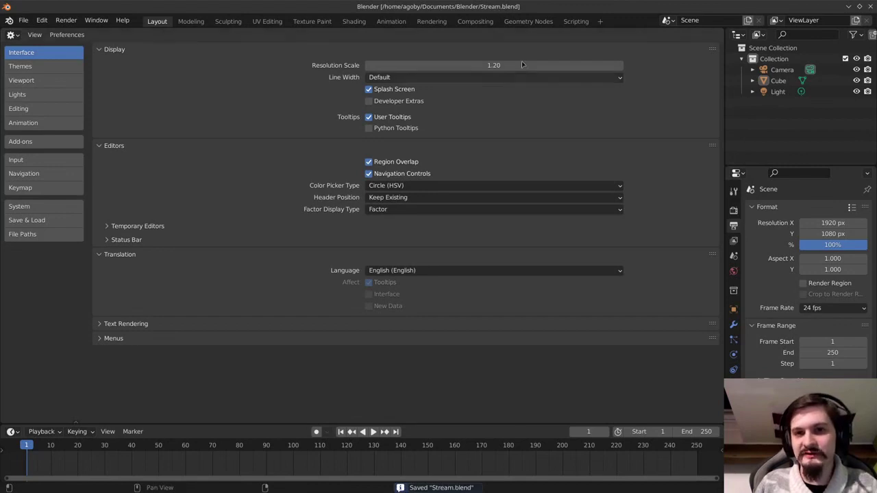
{"action": "left_click", "coordinate": [23, 21]}
{"action": "left_click", "coordinate": [23, 20]}
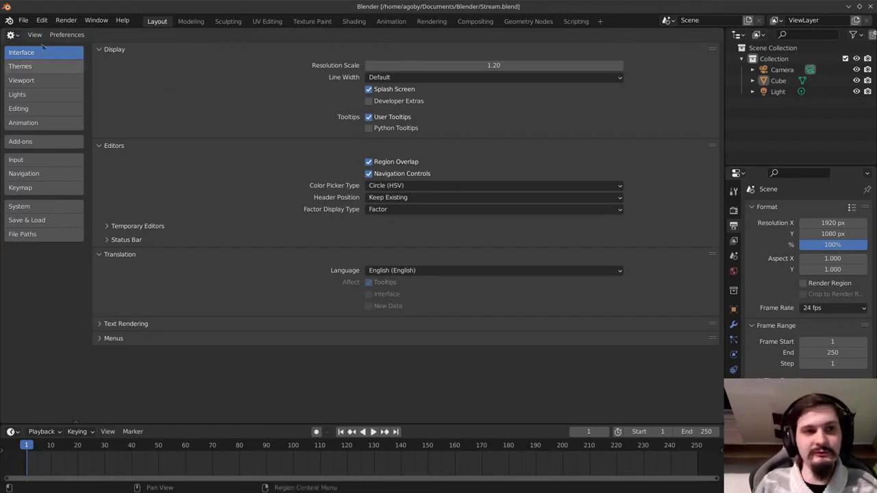
Change the Preferences area back to the 3D Viewport editor
{"action": "left_click", "coordinate": [13, 36]}
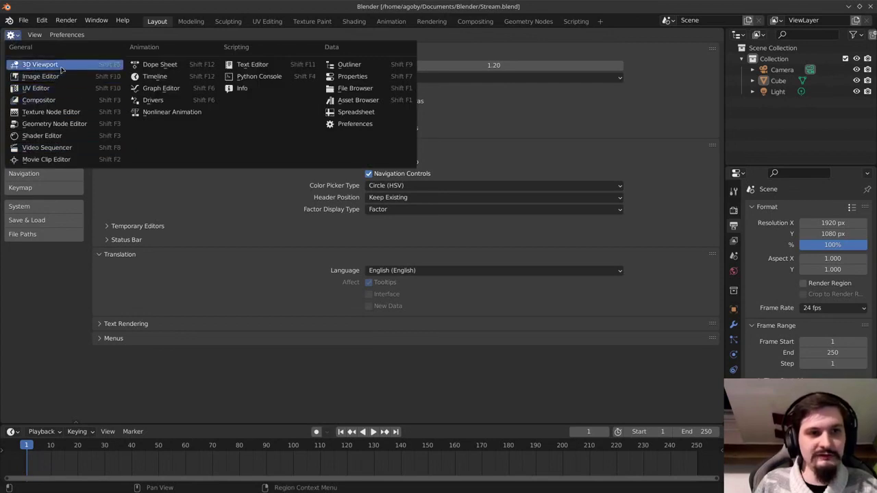
{"action": "left_click", "coordinate": [31, 63]}
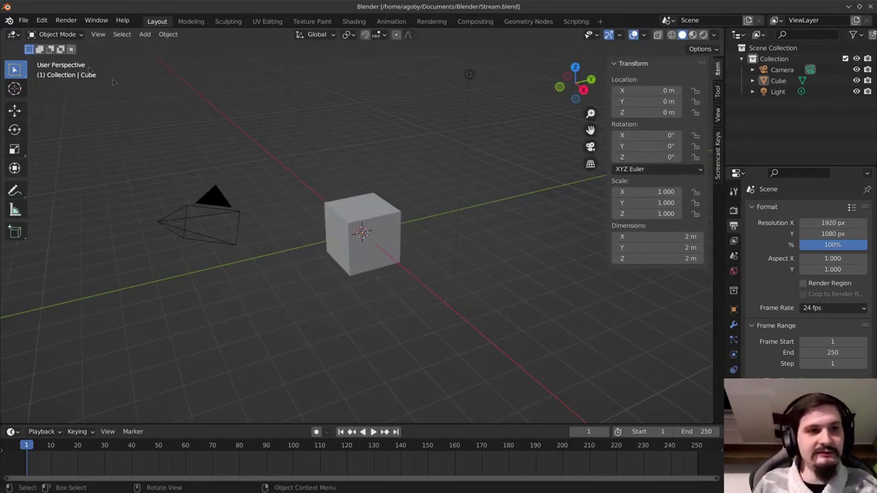
{"action": "left_click", "coordinate": [23, 20]}
{"action": "mouse_move", "coordinate": [74, 222]}
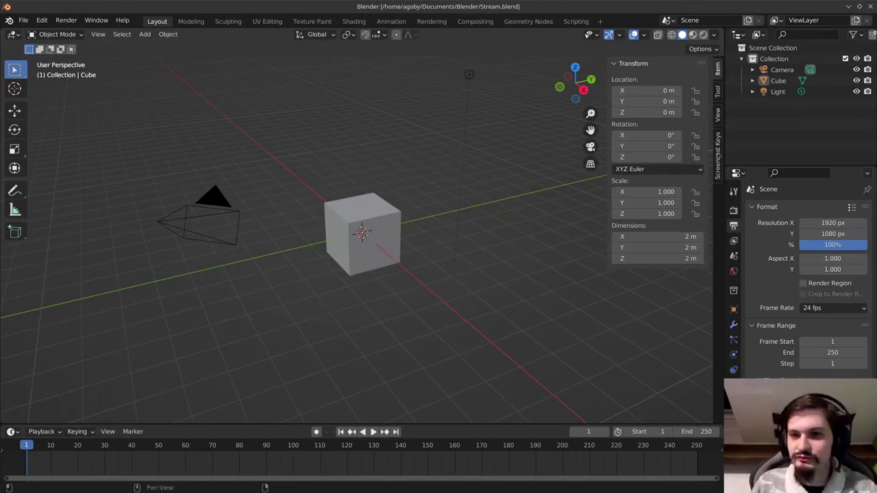
Join the Timeline area into the 3D Viewport so that the viewport takes over its space
{"action": "right_click", "coordinate": [246, 425]}
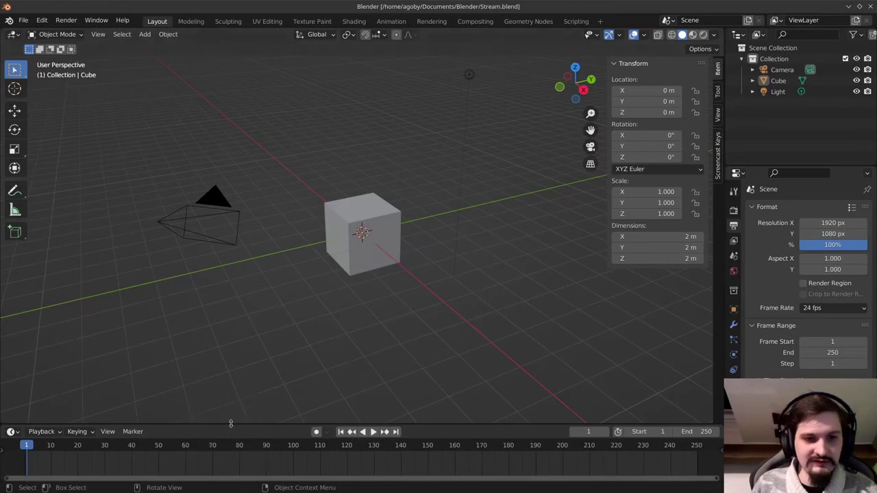
{"action": "right_click", "coordinate": [231, 423]}
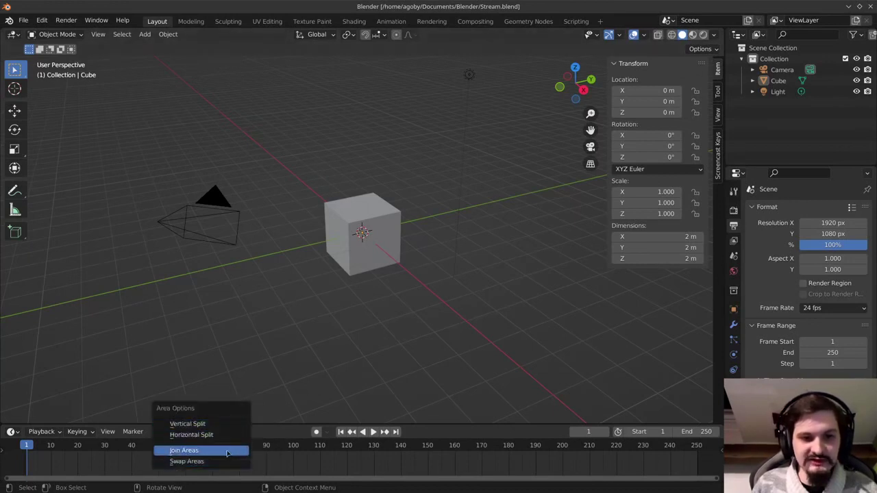
{"action": "right_click", "coordinate": [296, 425]}
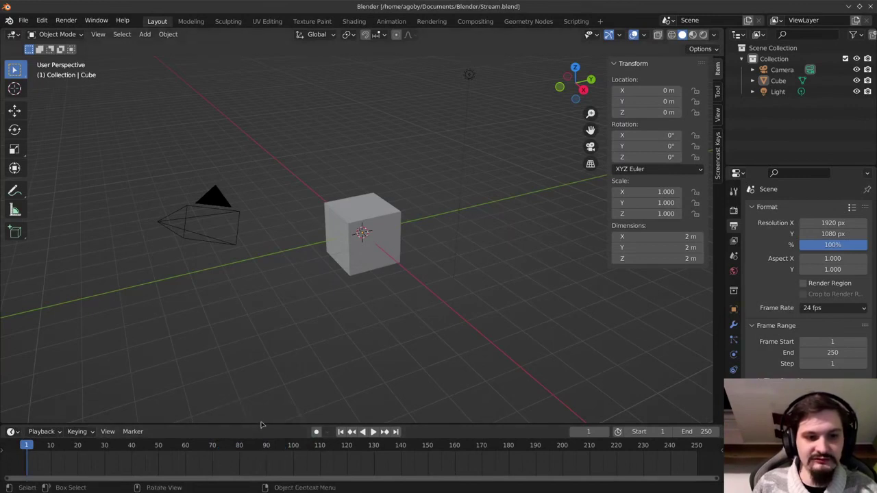
{"action": "right_click", "coordinate": [266, 425]}
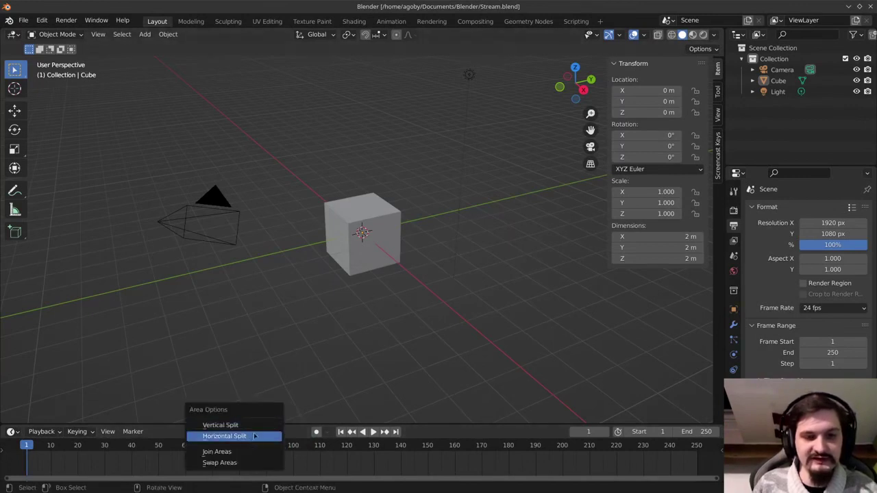
{"action": "left_click", "coordinate": [250, 451]}
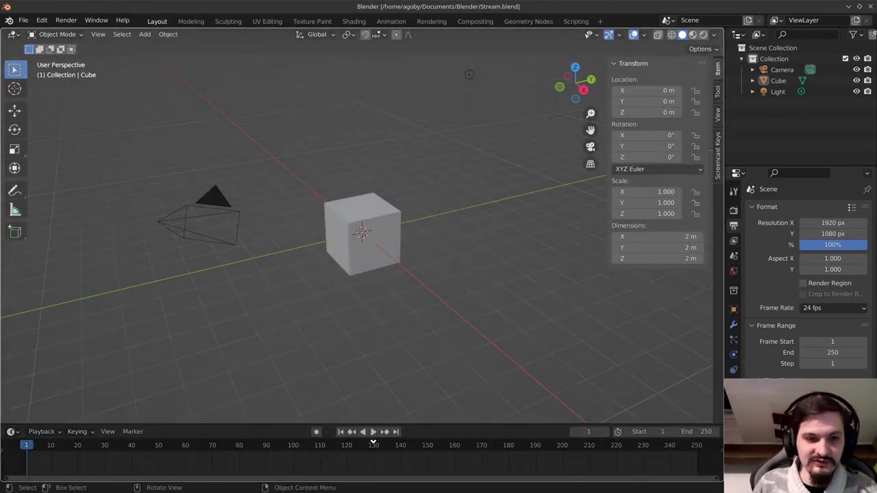
{"action": "left_click", "coordinate": [373, 441]}
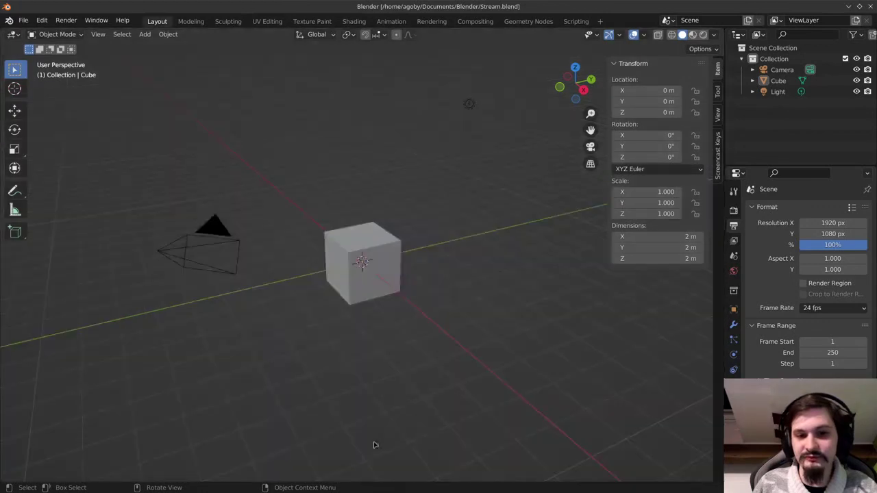
Enable Screencast Keys in the viewport sidebar and return the sidebar to the Item transform properties
{"action": "left_click", "coordinate": [717, 156]}
{"action": "left_click", "coordinate": [621, 63]}
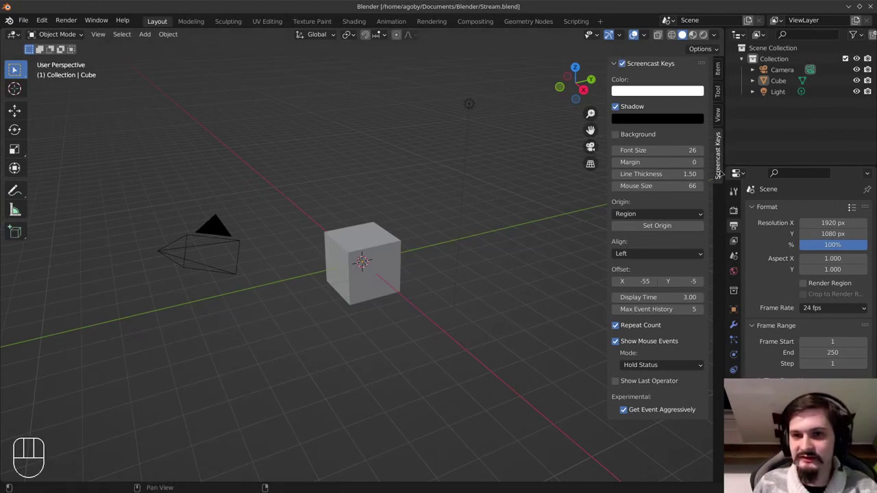
{"action": "left_click", "coordinate": [719, 71]}
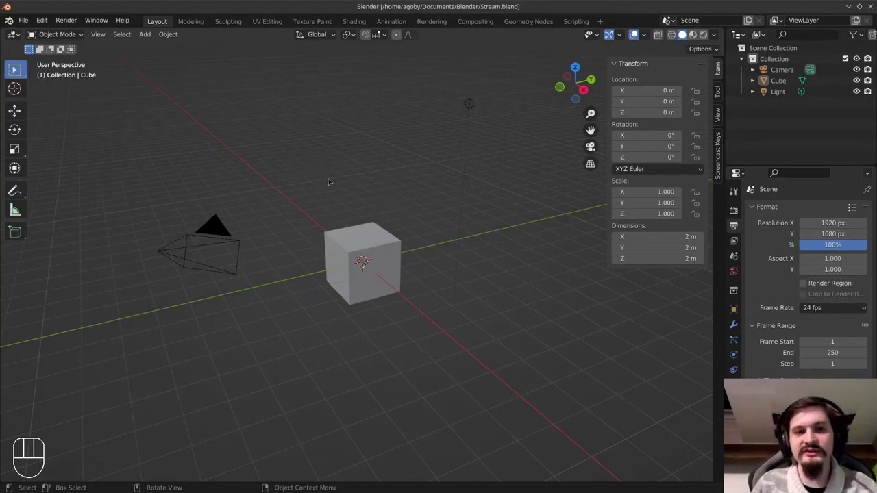
Orbit around the cube and view it from the Front, Right and Top orthographic views, ending in the Front view
{"action": "mouse_move", "coordinate": [338, 168]}
{"action": "middle_mouse_down"}
{"action": "mouse_move", "coordinate": [371, 122]}
{"action": "mouse_move", "coordinate": [321, 151]}
{"action": "mouse_move", "coordinate": [315, 171]}
{"action": "mouse_move", "coordinate": [388, 168]}
{"action": "mouse_move", "coordinate": [348, 172]}
{"action": "middle_mouse_up"}
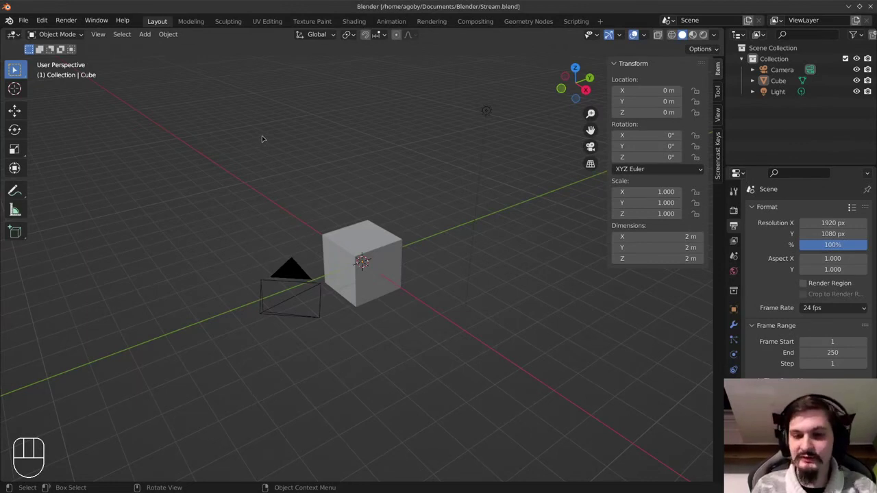
{"action": "key", "text": "KP_1"}
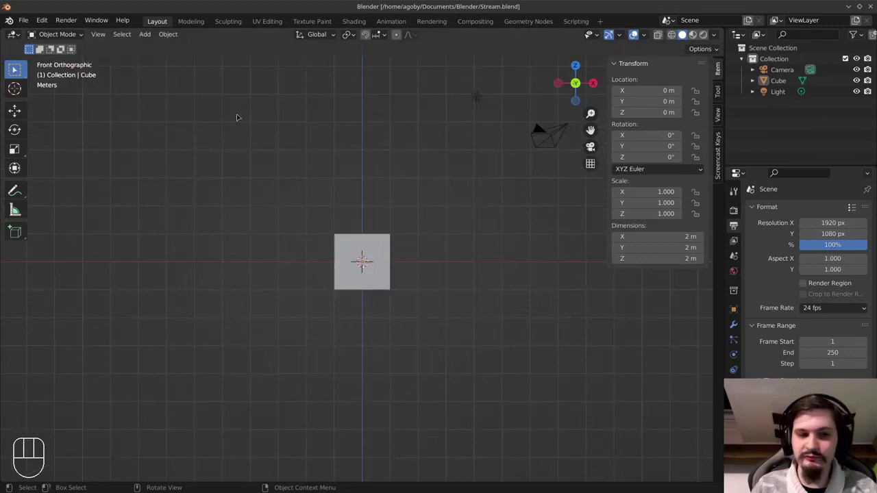
{"action": "key", "text": "KP_1"}
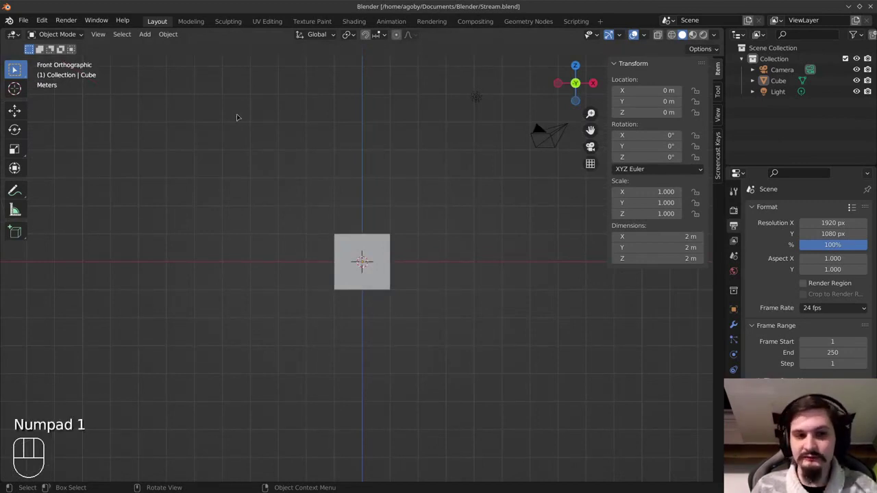
{"action": "key", "text": "KP_3"}
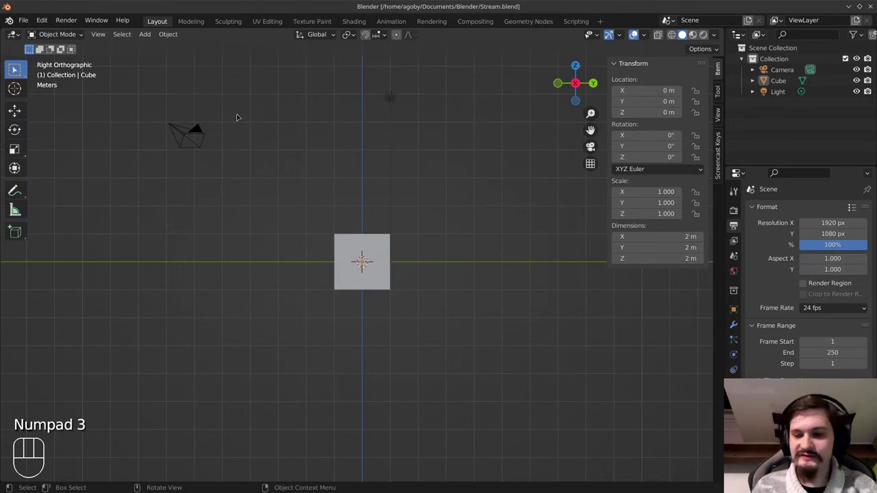
{"action": "key", "text": "KP_7"}
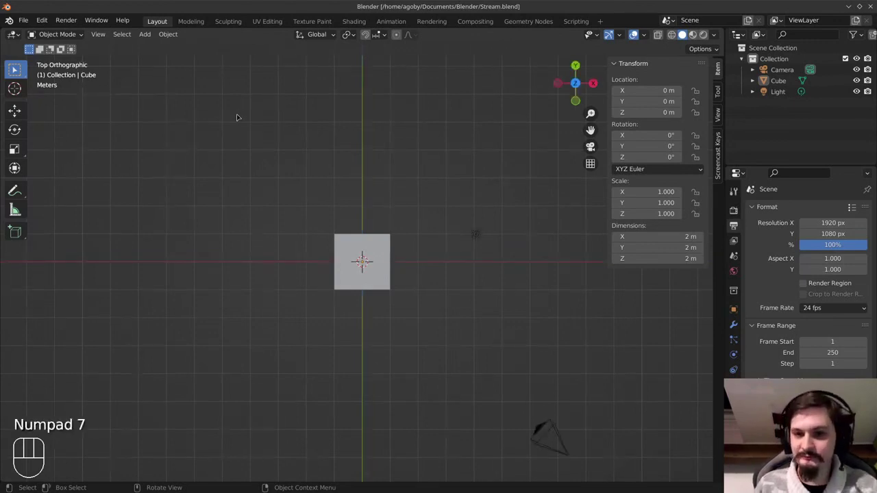
{"action": "middle_click_drag", "start_coordinate": [387, 236], "coordinate": [362, 161]}
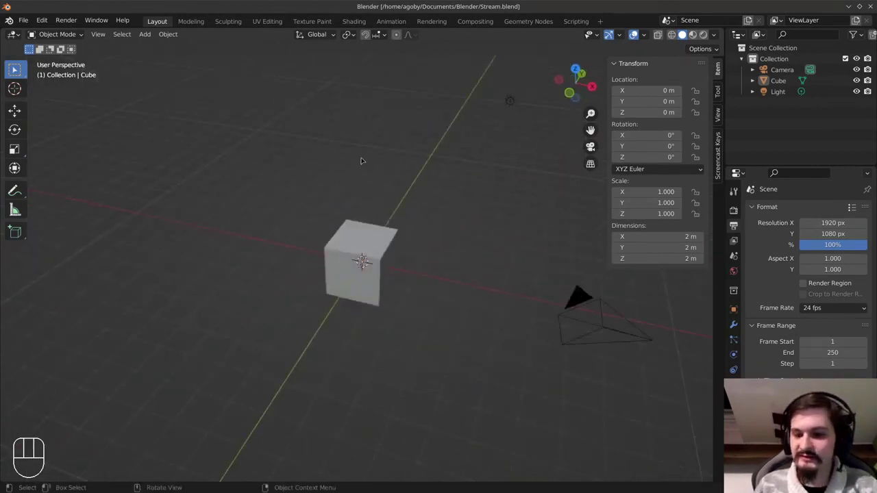
{"action": "key", "text": "KP_1"}
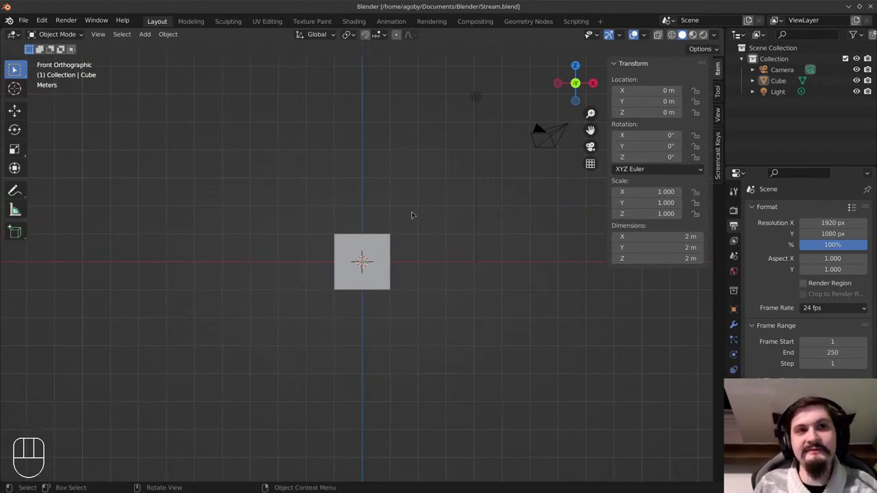
Zoom in and out on the cube in the Front view, and pan the view sideways
{"action": "scroll", "coordinate": [424, 255], "scroll_direction": "up", "scroll_amount": 5}
{"action": "scroll", "coordinate": [423, 257], "scroll_direction": "down", "scroll_amount": 5}
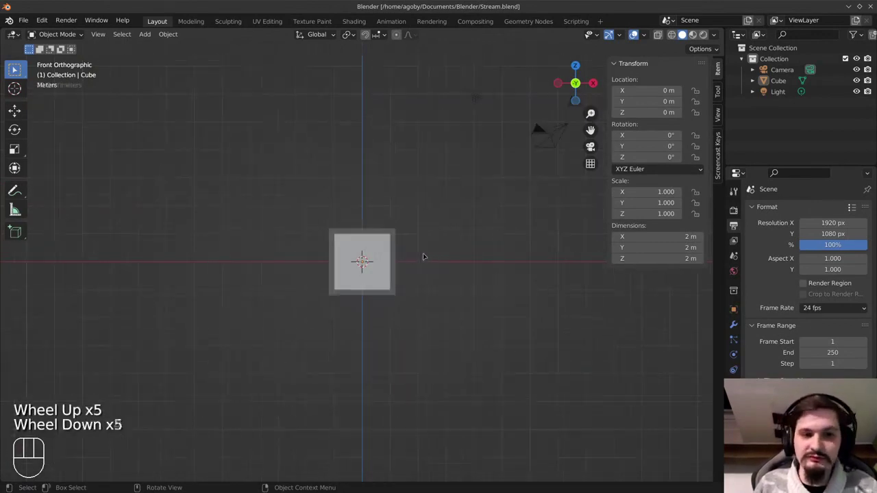
{"action": "scroll", "coordinate": [423, 257], "scroll_direction": "up", "scroll_amount": 4}
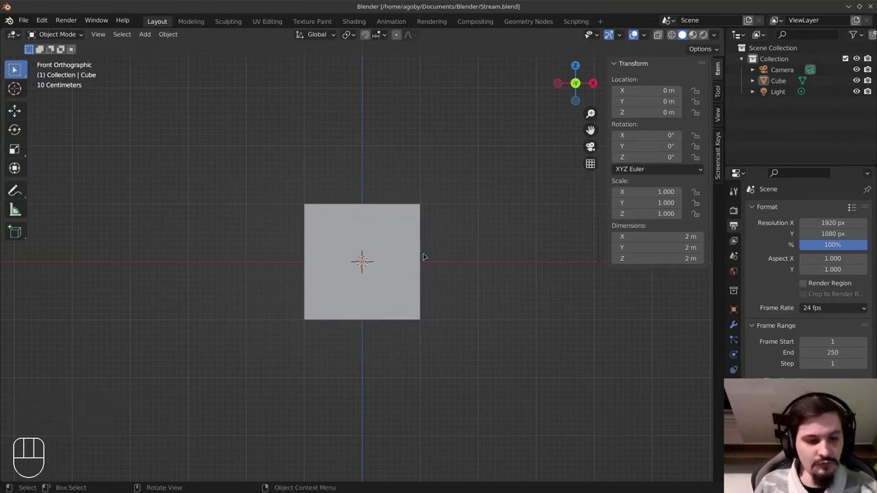
{"action": "key", "text": "ctrl"}
{"action": "middle_click_drag", "start_coordinate": [432, 243], "coordinate": [463, 264], "text": "ctrl"}
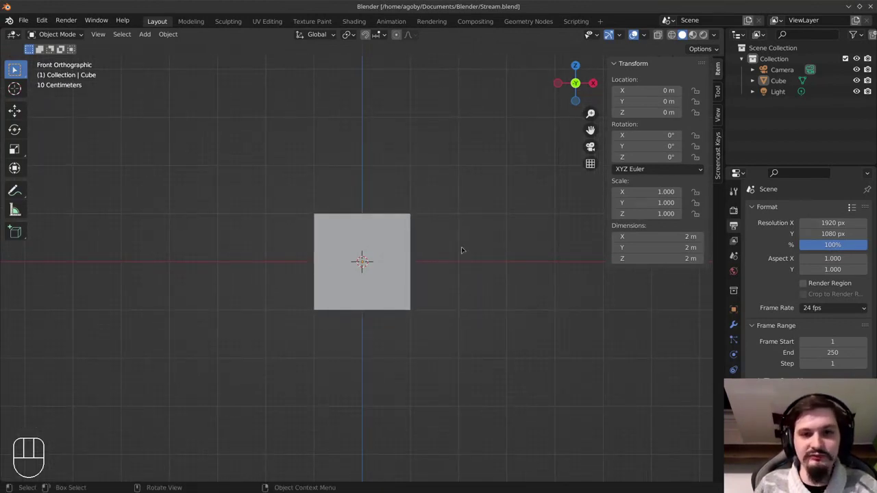
{"action": "middle_click_drag", "start_coordinate": [459, 250], "coordinate": [407, 245], "text": "shift"}
{"action": "scroll", "coordinate": [407, 288], "scroll_direction": "down", "scroll_amount": 1}
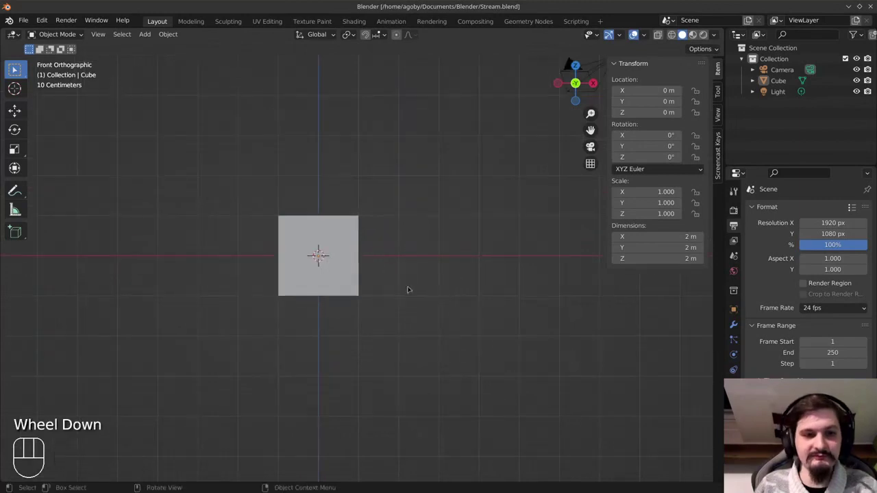
Look at the cube from the Top orthographic view and through the camera, enlarging the camera frame
{"action": "mouse_move", "coordinate": [422, 252]}
{"action": "middle_mouse_down"}
{"action": "mouse_move", "coordinate": [415, 254]}
{"action": "mouse_move", "coordinate": [422, 245]}
{"action": "middle_mouse_up"}
{"action": "key", "text": "KP_7"}
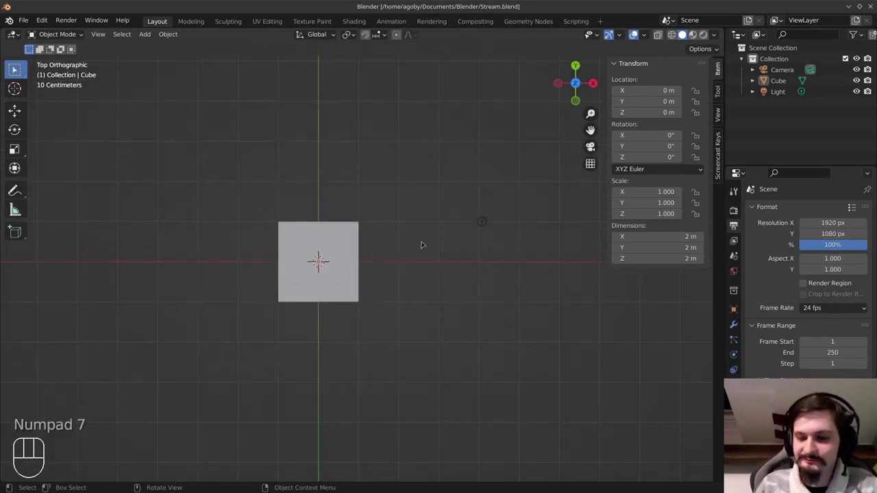
{"action": "key", "text": "KP_0"}
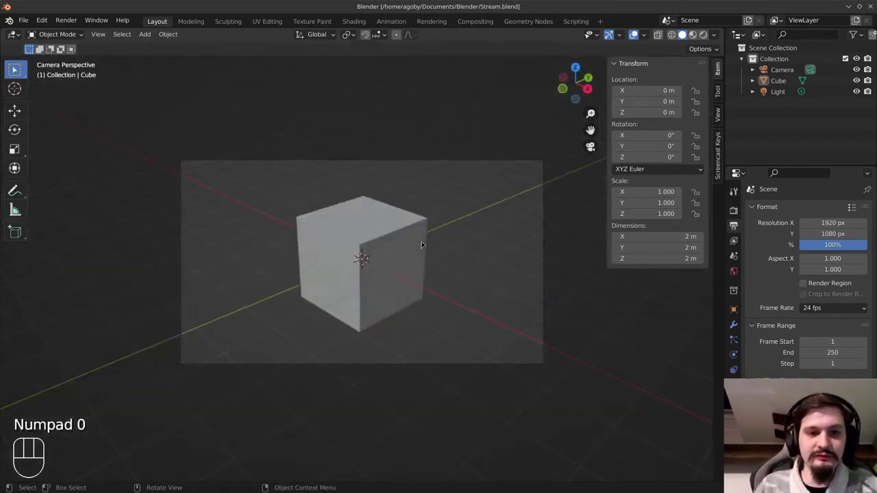
{"action": "scroll", "coordinate": [426, 243], "scroll_direction": "up", "scroll_amount": 2}
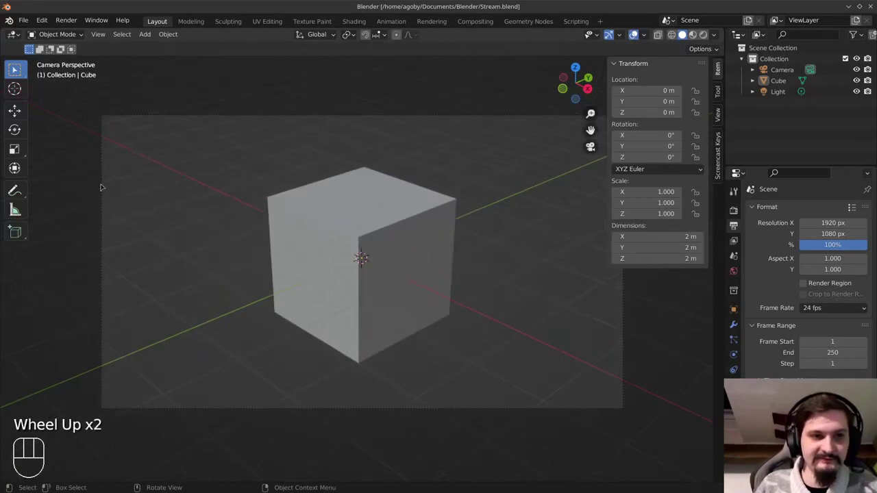
{"action": "right_click", "coordinate": [101, 187]}
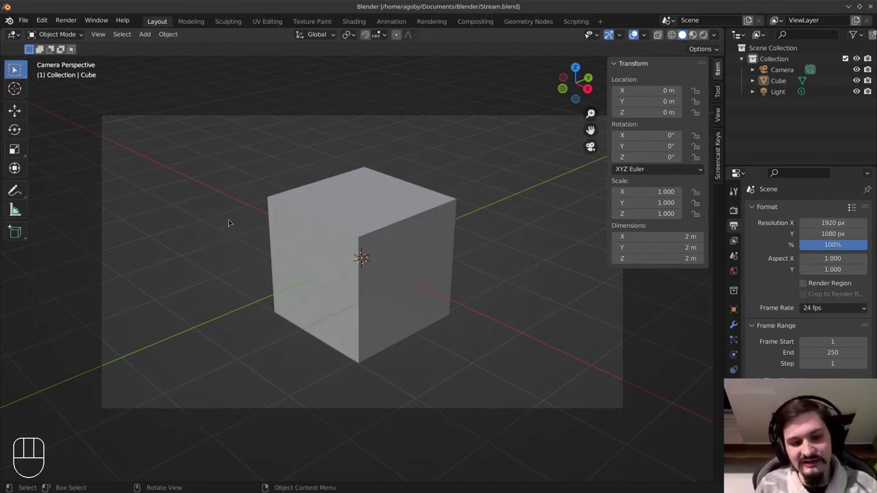
Check the Emulate 3 Button Mouse option in the Input preferences, and return the area to the 3D Viewport
{"action": "left_click", "coordinate": [14, 34]}
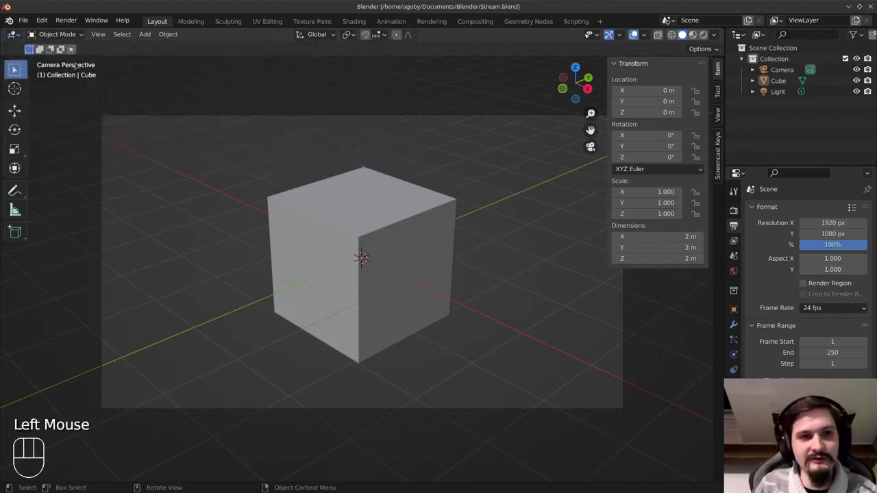
{"action": "left_click", "coordinate": [13, 34]}
{"action": "left_click", "coordinate": [363, 123]}
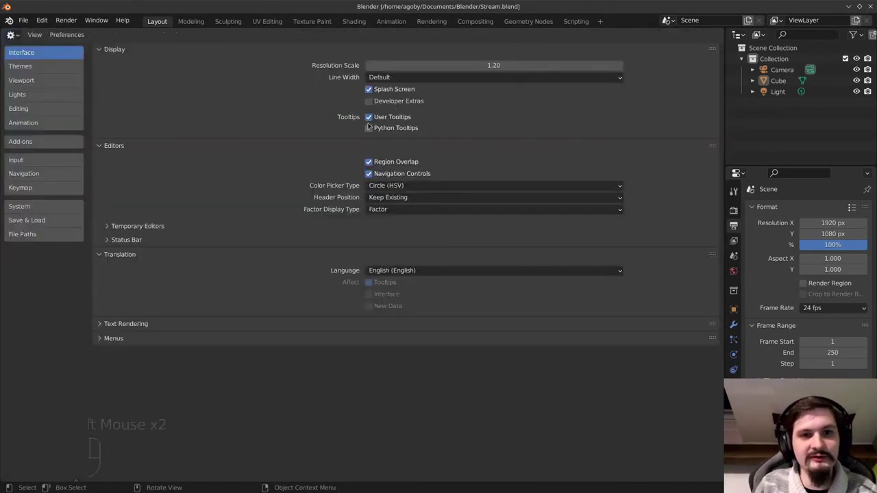
{"action": "left_click", "coordinate": [48, 159]}
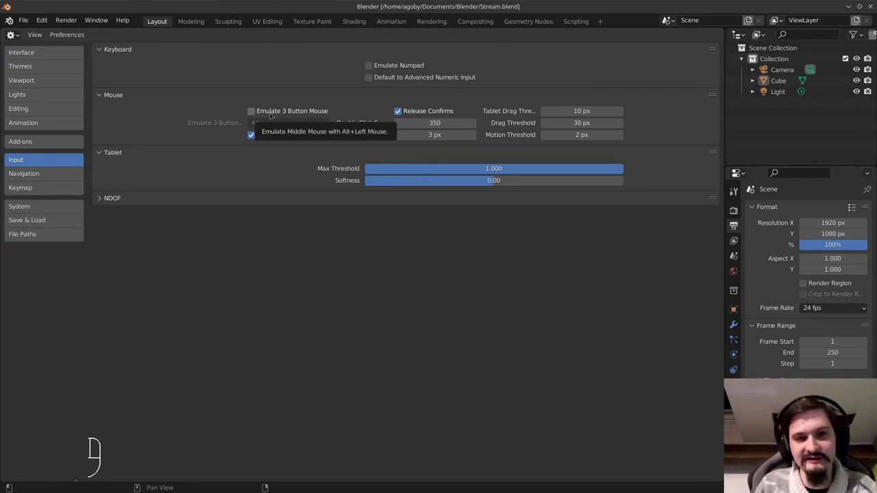
{"action": "left_click", "coordinate": [13, 35]}
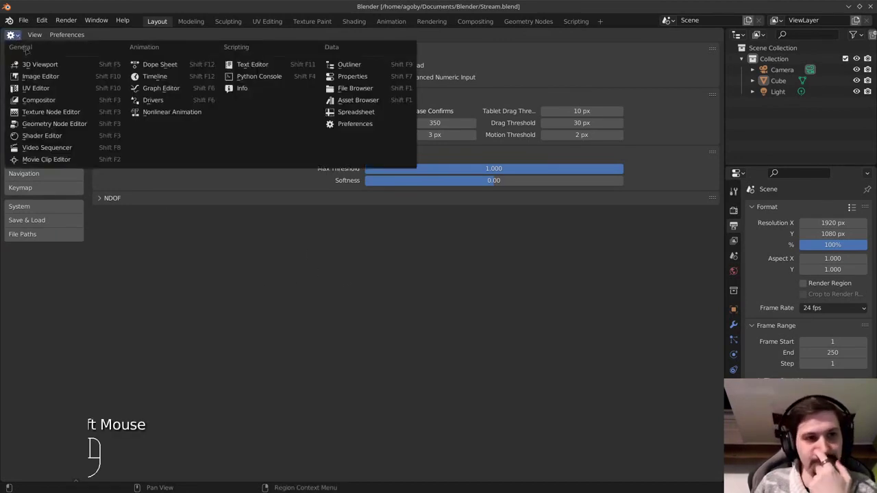
{"action": "left_click", "coordinate": [68, 69]}
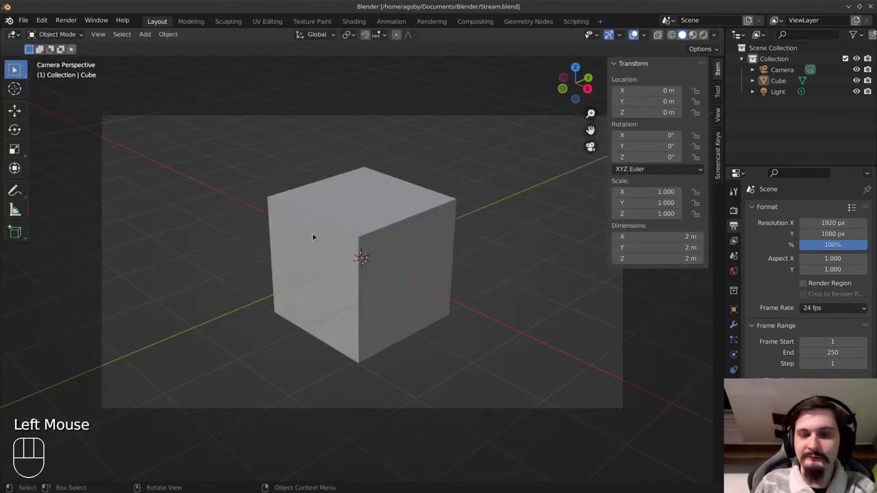
From the Top view, examine the Annotate tool variants, the object types that can be added, and the sidebar's active tool settings
{"action": "key", "text": "KP_7"}
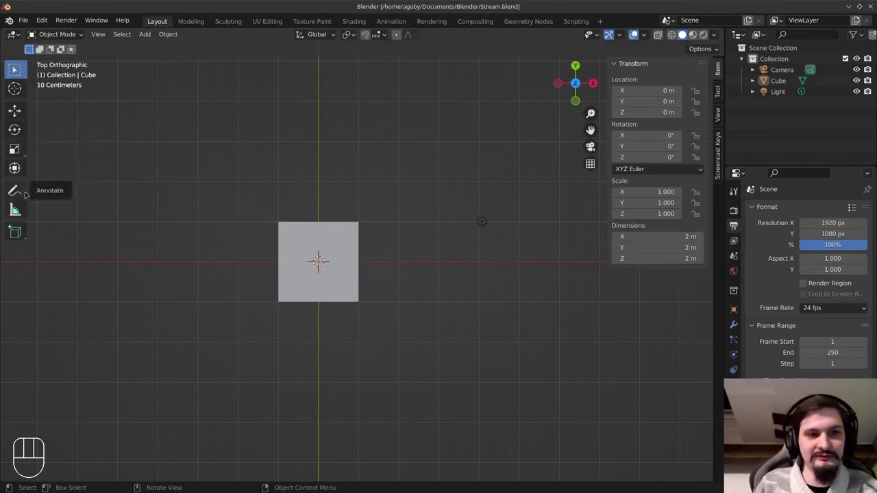
{"action": "mouse_move", "coordinate": [23, 192]}
{"action": "left_mouse_down"}
{"action": "mouse_move", "coordinate": [60, 216]}
{"action": "mouse_move", "coordinate": [64, 261]}
{"action": "mouse_move", "coordinate": [73, 196]}
{"action": "left_mouse_up"}
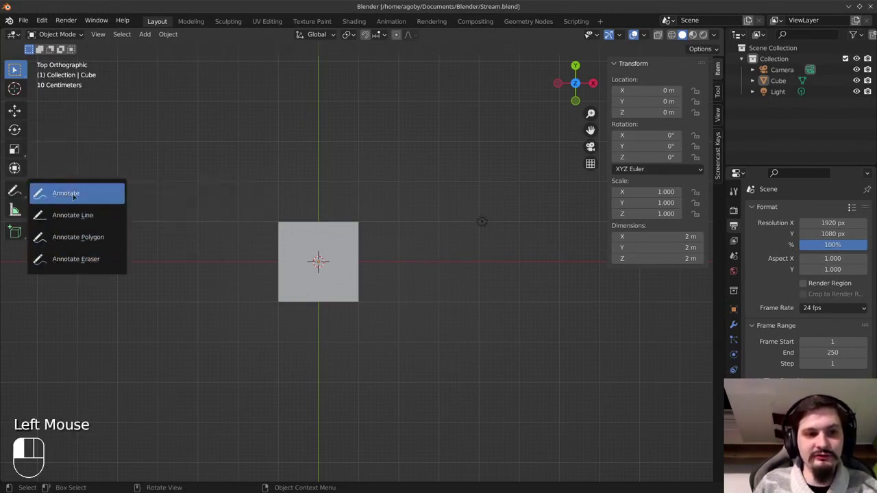
{"action": "left_click_drag", "start_coordinate": [20, 195], "coordinate": [20, 195]}
{"action": "mouse_move", "coordinate": [21, 234]}
{"action": "left_mouse_down"}
{"action": "mouse_move", "coordinate": [66, 297]}
{"action": "mouse_move", "coordinate": [54, 236]}
{"action": "mouse_move", "coordinate": [66, 296]}
{"action": "mouse_move", "coordinate": [68, 237]}
{"action": "mouse_move", "coordinate": [67, 299]}
{"action": "mouse_move", "coordinate": [35, 234]}
{"action": "mouse_move", "coordinate": [21, 230]}
{"action": "left_mouse_up"}
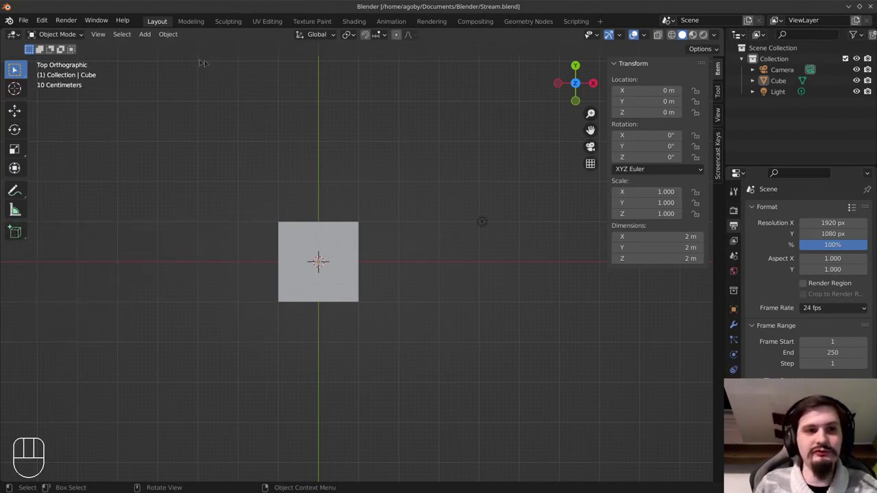
{"action": "left_click", "coordinate": [145, 34]}
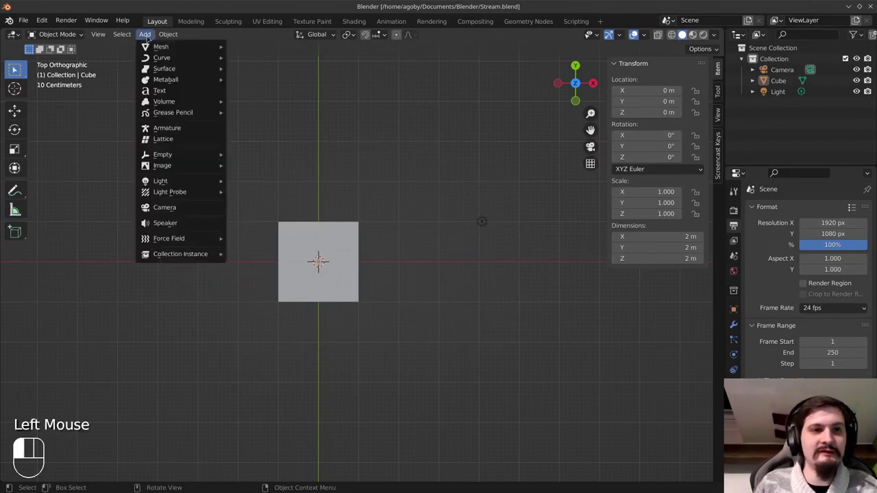
{"action": "mouse_move", "coordinate": [153, 44]}
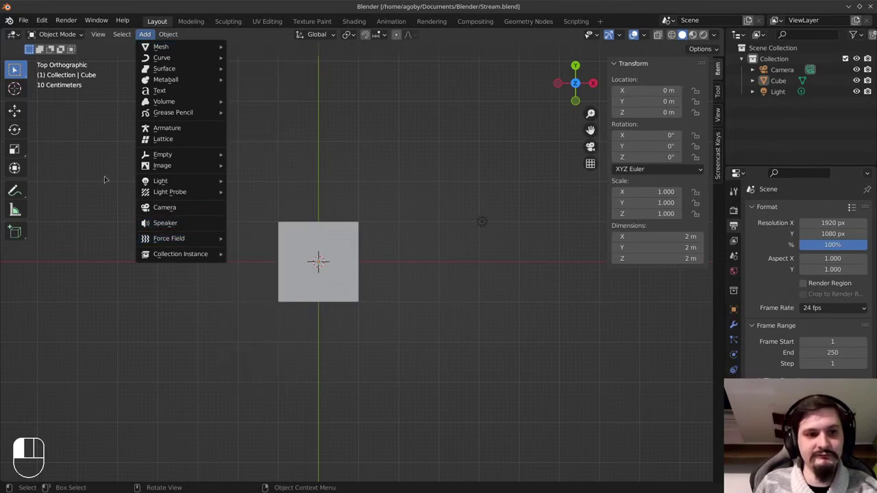
{"action": "mouse_move", "coordinate": [98, 34]}
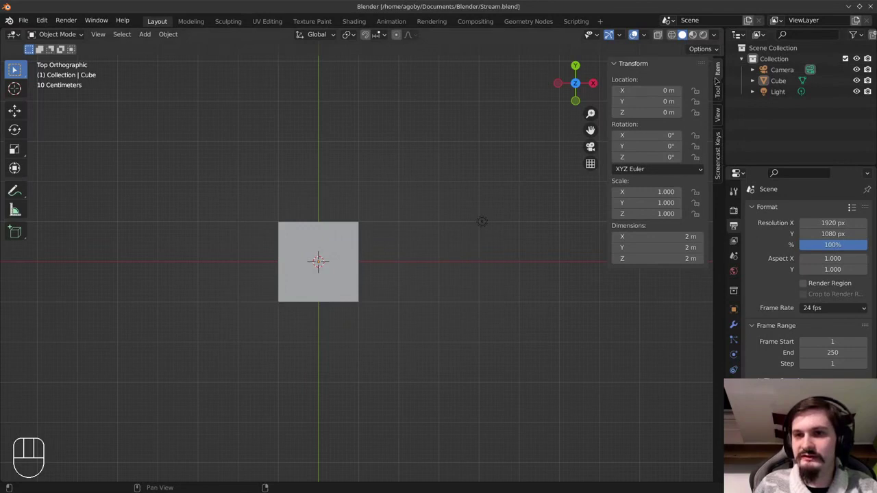
{"action": "left_click", "coordinate": [718, 91]}
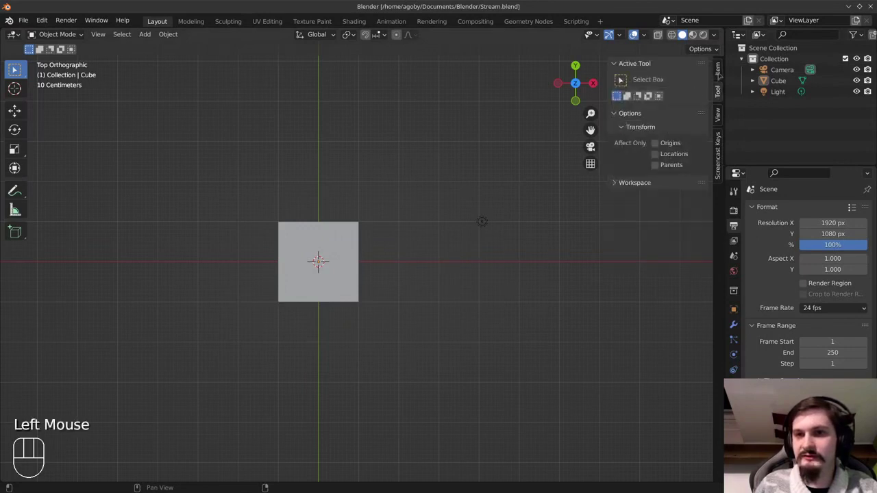
Show the item transform values, select the cube, and set its X location to 3 m
{"action": "left_click", "coordinate": [718, 70]}
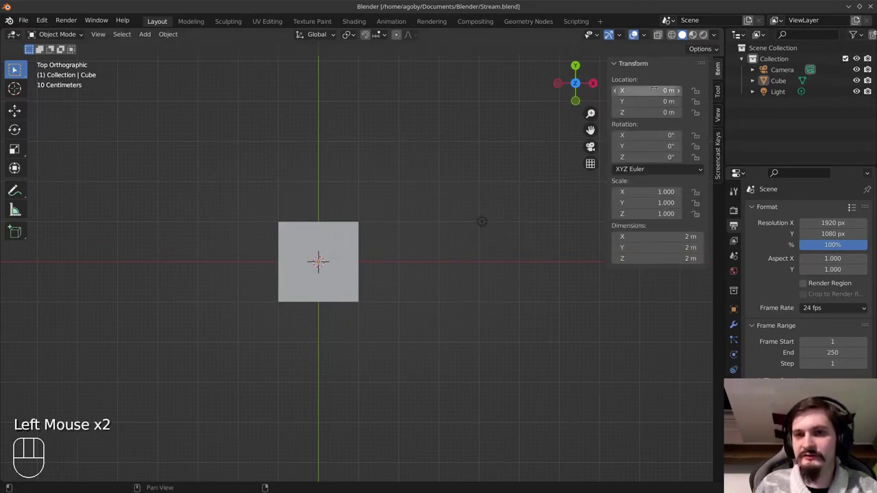
{"action": "left_click", "coordinate": [335, 250]}
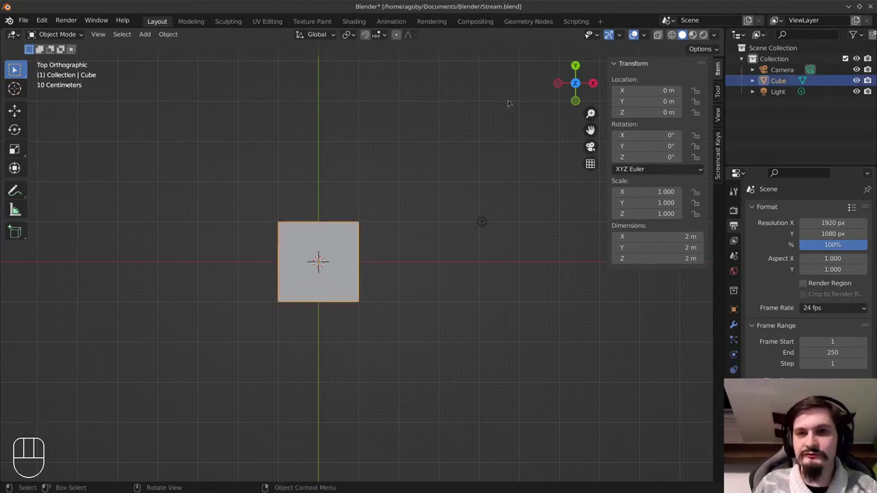
{"action": "left_click", "coordinate": [643, 90]}
{"action": "type", "text": "3"}
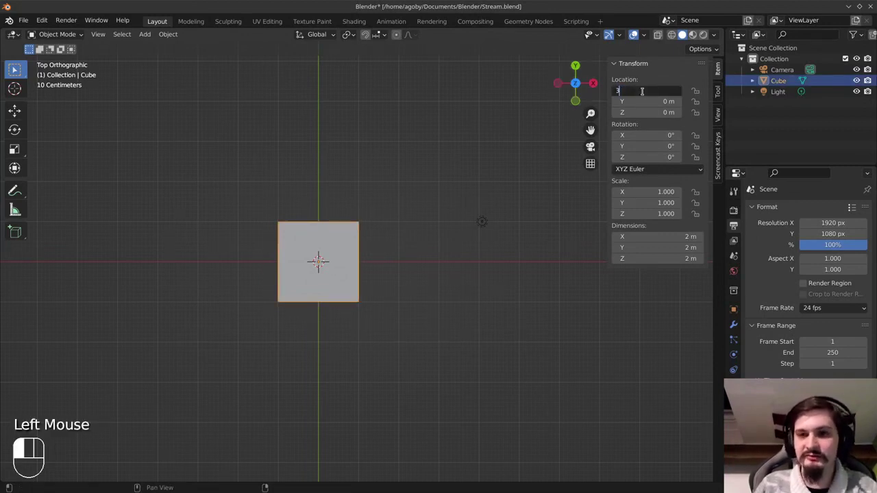
{"action": "key", "text": "Return"}
Set the cube's X location back to 0 m
{"action": "double_click", "coordinate": [643, 90]}
{"action": "type", "text": "0"}
{"action": "key", "text": "Return"}
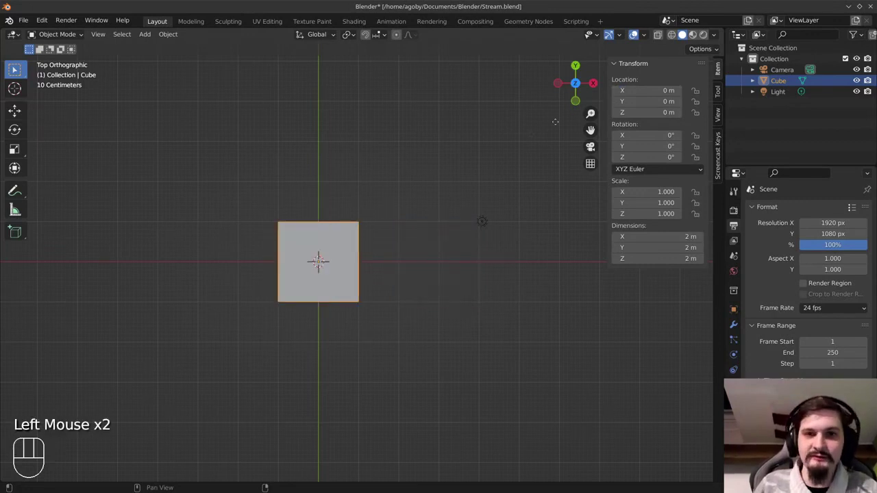
In a perspective view, try the Move, Rotate and Scale tools on the cube, and return to the Select Box tool
{"action": "middle_click_drag", "start_coordinate": [455, 188], "coordinate": [342, 164]}
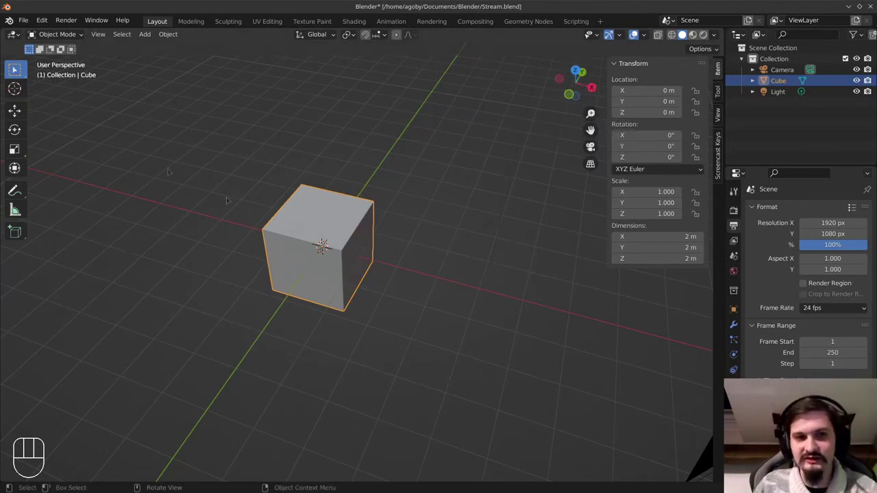
{"action": "left_click", "coordinate": [15, 109]}
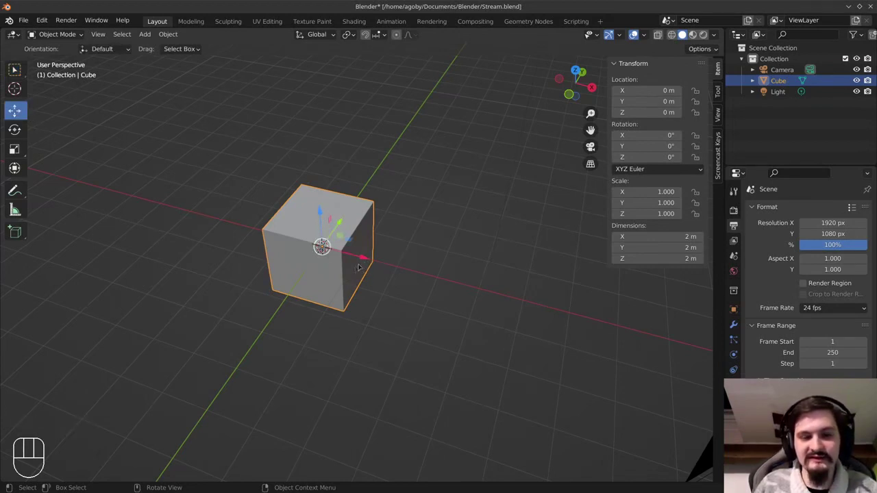
{"action": "mouse_move", "coordinate": [363, 260]}
{"action": "left_mouse_down"}
{"action": "mouse_move", "coordinate": [425, 273]}
{"action": "mouse_move", "coordinate": [323, 247]}
{"action": "mouse_move", "coordinate": [519, 297]}
{"action": "mouse_move", "coordinate": [364, 261]}
{"action": "left_mouse_up"}
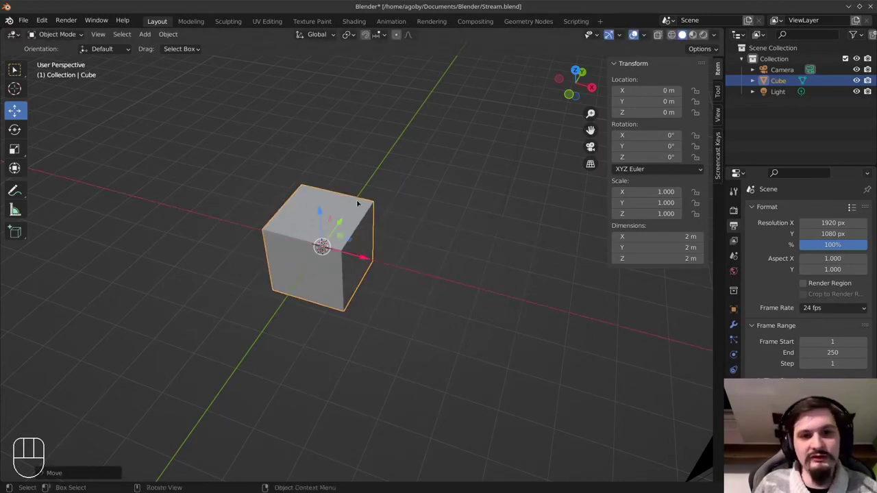
{"action": "left_click", "coordinate": [20, 132]}
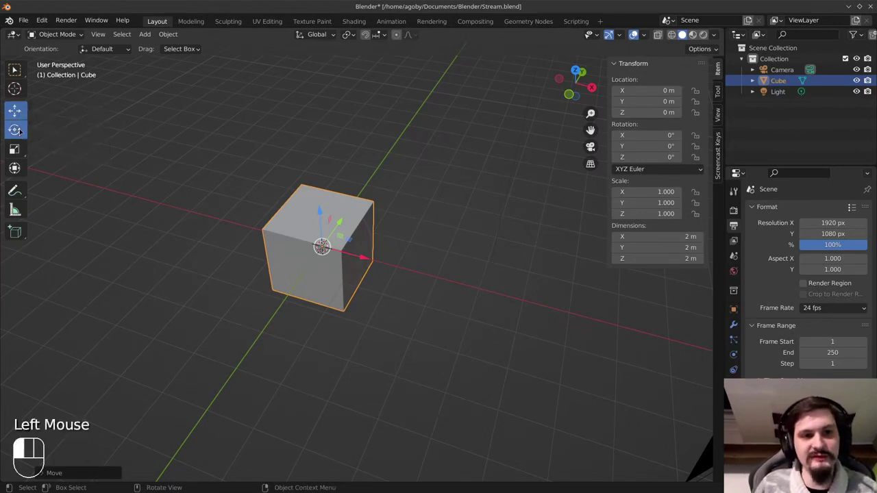
{"action": "left_click", "coordinate": [15, 149]}
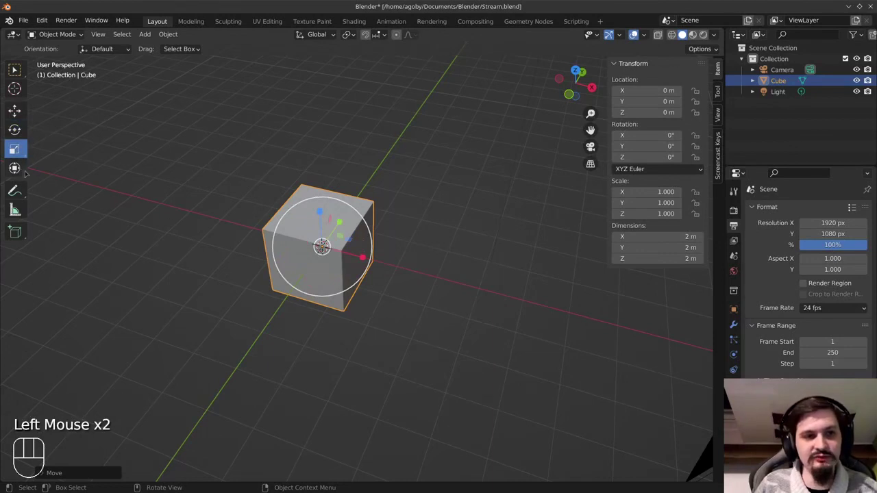
{"action": "left_click", "coordinate": [20, 73]}
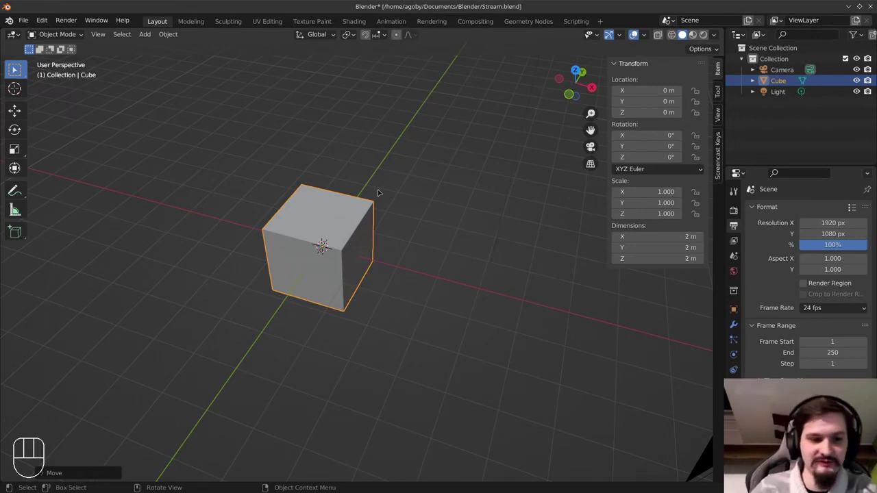
Look at the cube from the Top view, and examine it in the Modeling workspace from above and in perspective
{"action": "key", "text": "KP_7"}
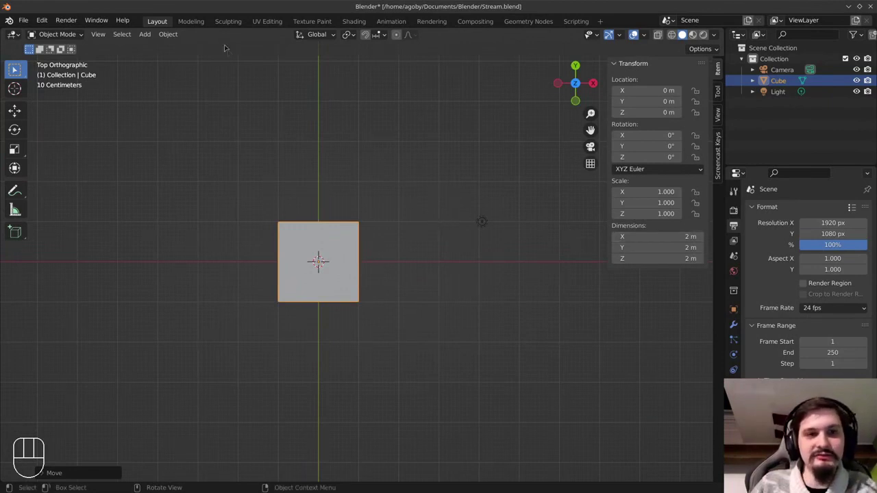
{"action": "left_click", "coordinate": [192, 21]}
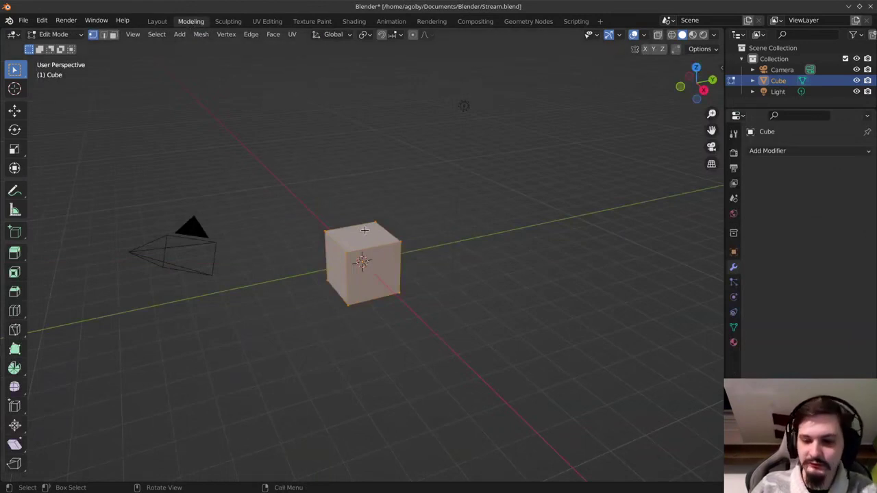
{"action": "key", "text": "KP_7"}
{"action": "scroll", "coordinate": [403, 274], "scroll_direction": "up", "scroll_amount": 4}
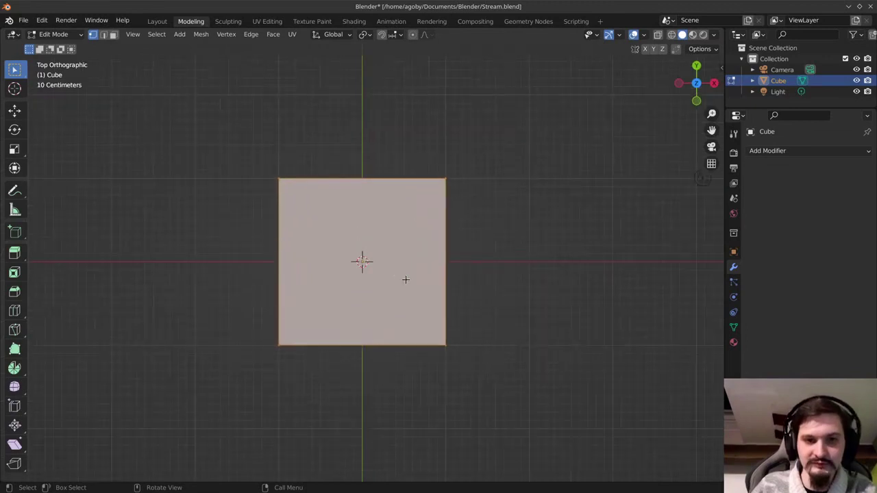
{"action": "middle_click_drag", "start_coordinate": [523, 288], "coordinate": [485, 220]}
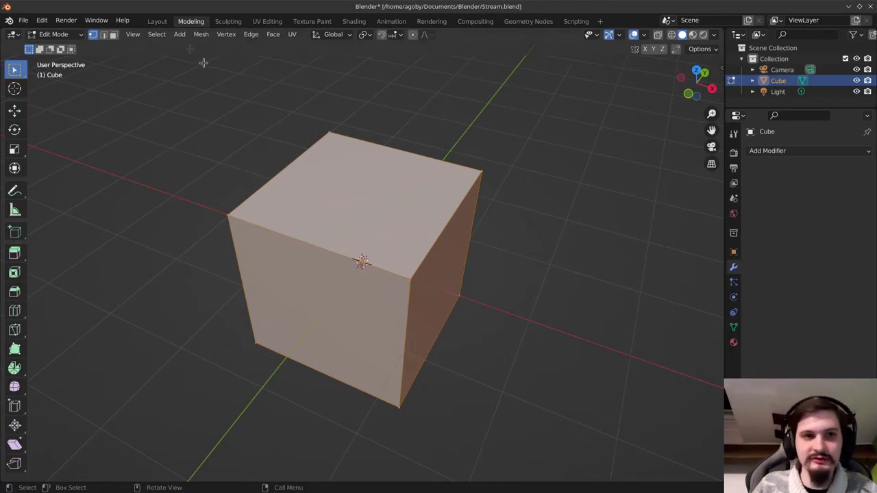
Return to the Layout workspace and put the cube in Edit Mode with nothing selected
{"action": "left_click", "coordinate": [157, 21]}
{"action": "middle_click_drag", "start_coordinate": [424, 268], "coordinate": [342, 300]}
{"action": "scroll", "coordinate": [343, 300], "scroll_direction": "up", "scroll_amount": 2}
{"action": "key", "text": "Tab"}
{"action": "key", "text": "a"}
{"action": "key", "text": "a"}
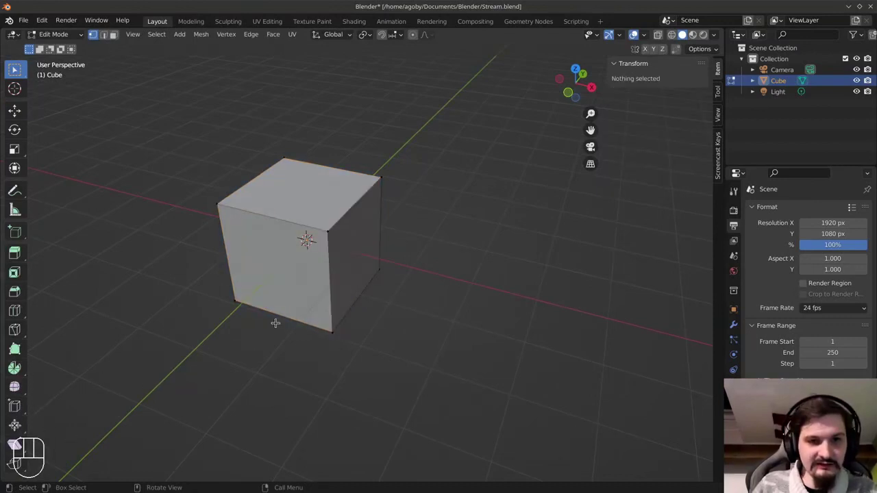
Select the corner vertices of the cube's front face one at a time
{"action": "scroll", "coordinate": [274, 319], "scroll_direction": "up", "scroll_amount": 3}
{"action": "scroll", "coordinate": [274, 320], "scroll_direction": "down", "scroll_amount": 1}
{"action": "left_click", "coordinate": [301, 198]}
{"action": "left_click", "coordinate": [93, 155]}
{"action": "left_click", "coordinate": [147, 329]}
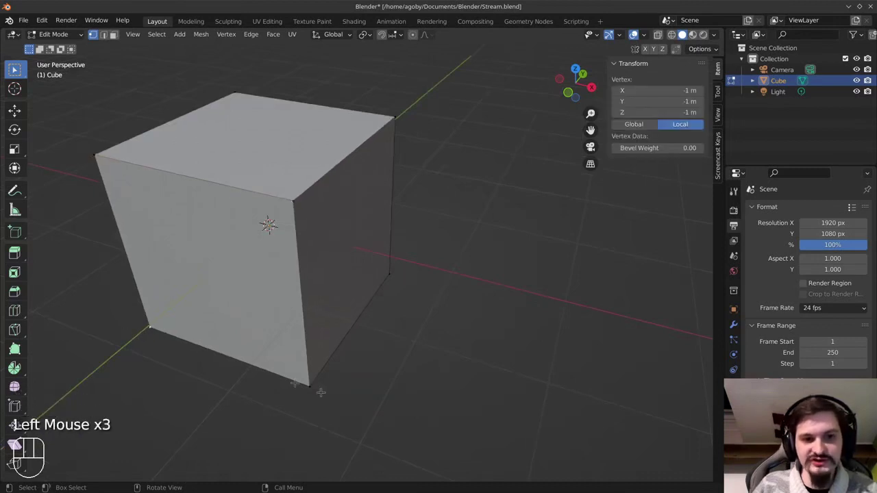
{"action": "left_click", "coordinate": [310, 386]}
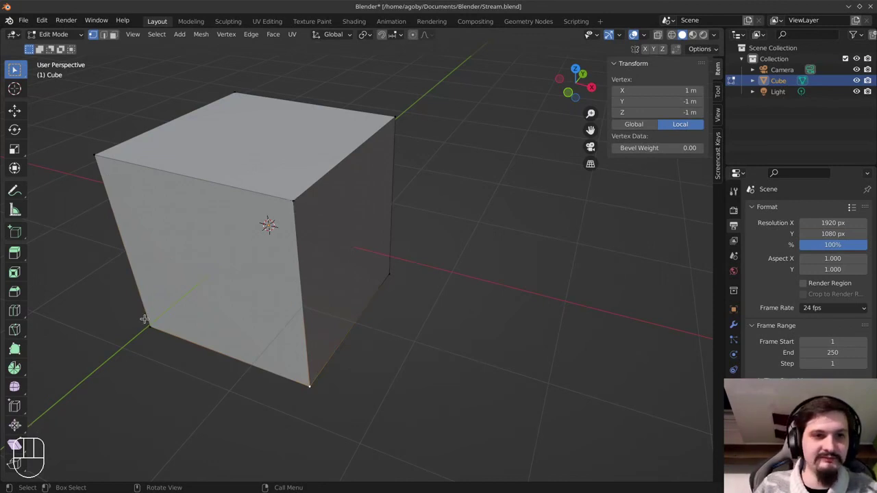
{"action": "left_click", "coordinate": [293, 201]}
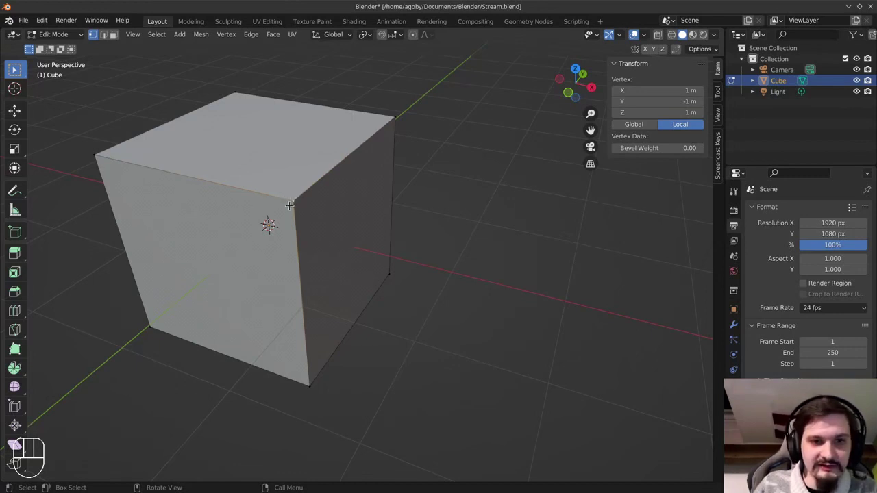
Select all four vertices of the cube's top face together
{"action": "scroll", "coordinate": [290, 204], "scroll_direction": "up", "scroll_amount": 2}
{"action": "middle_click_drag", "start_coordinate": [239, 121], "coordinate": [394, 165], "text": "shift"}
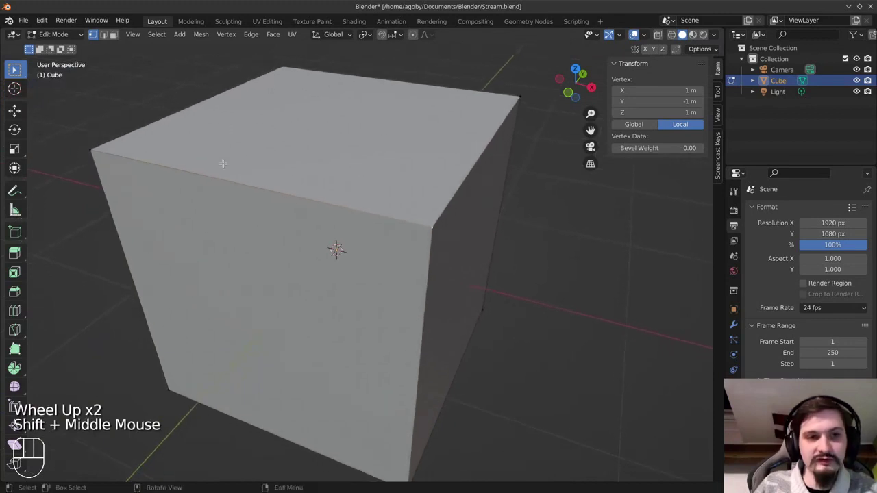
{"action": "left_click", "coordinate": [102, 163]}
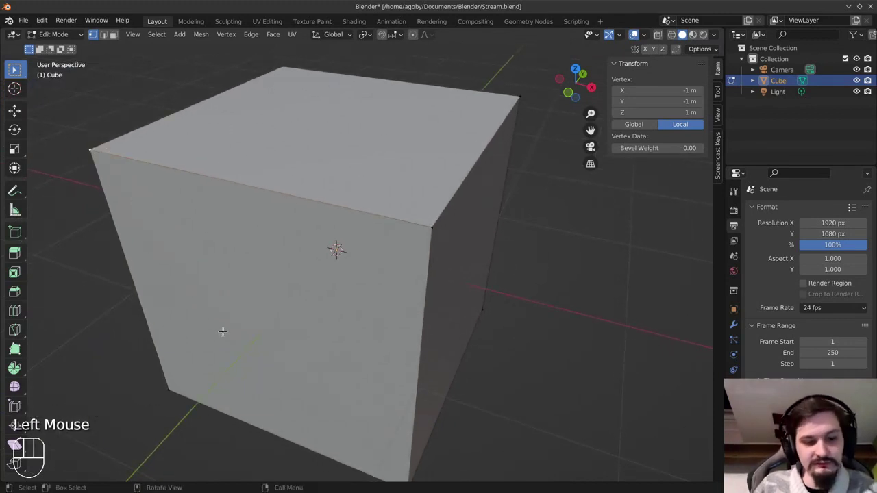
{"action": "left_click", "coordinate": [415, 227], "text": "shift"}
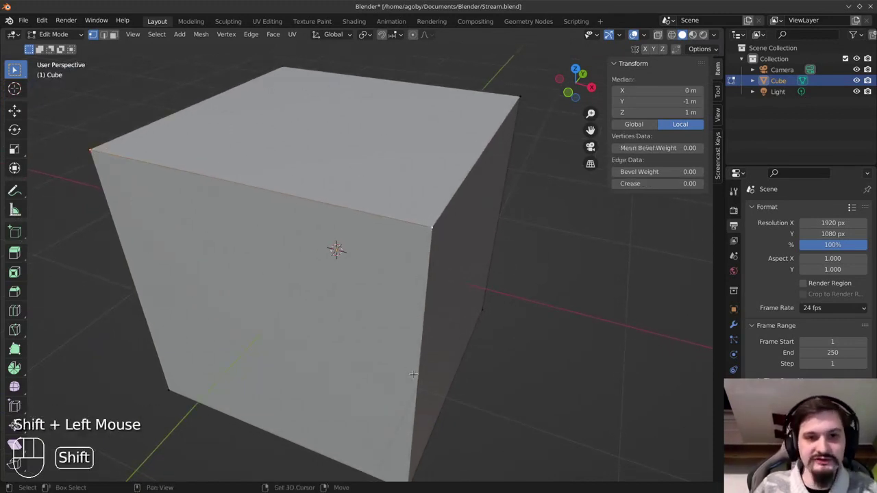
{"action": "left_click", "coordinate": [520, 95], "text": "shift"}
{"action": "left_click", "coordinate": [281, 66], "text": "shift"}
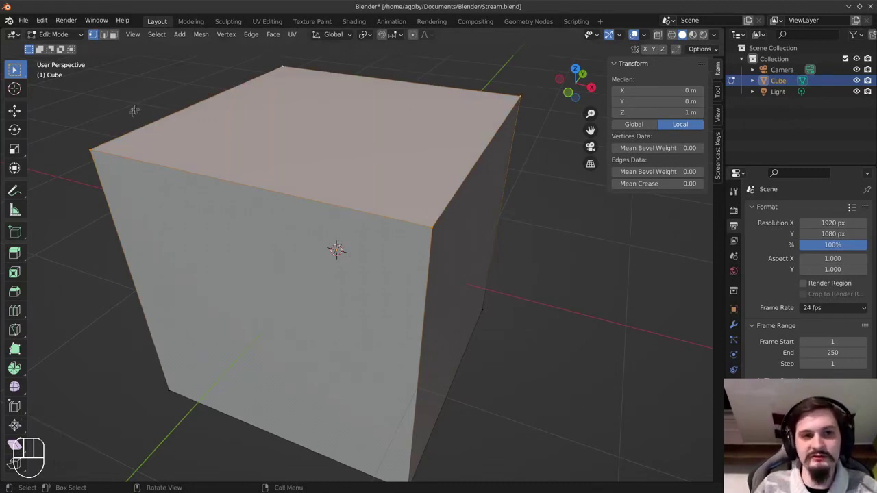
Select all of the cube's geometry, and deselect everything
{"action": "key", "text": "a"}
{"action": "key", "text": "a"}
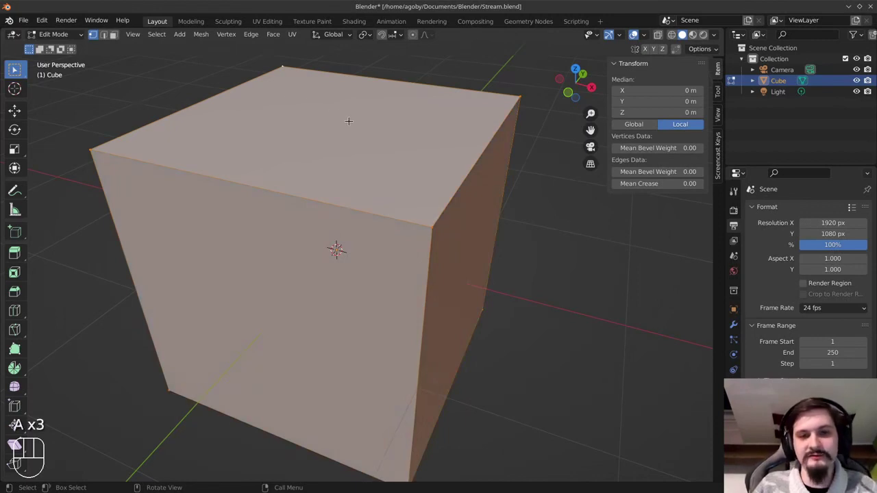
{"action": "key", "text": "alt+a"}
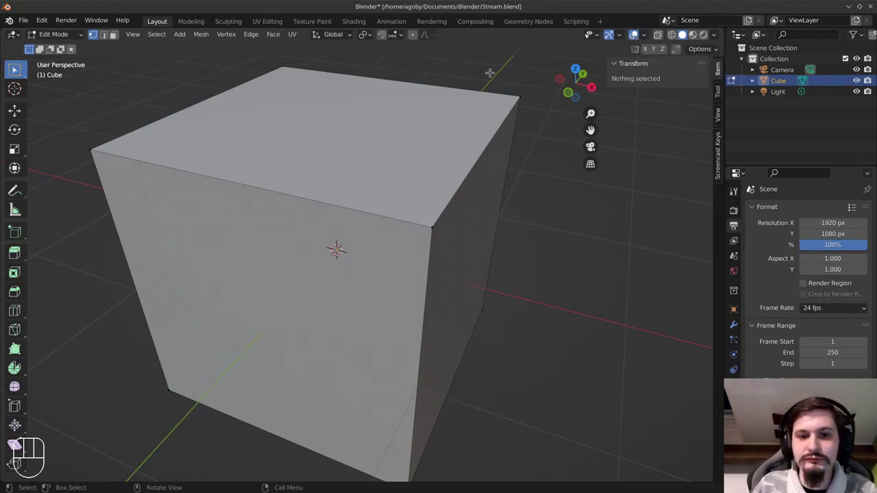
{"action": "scroll", "coordinate": [440, 86], "scroll_direction": "down", "scroll_amount": 2}
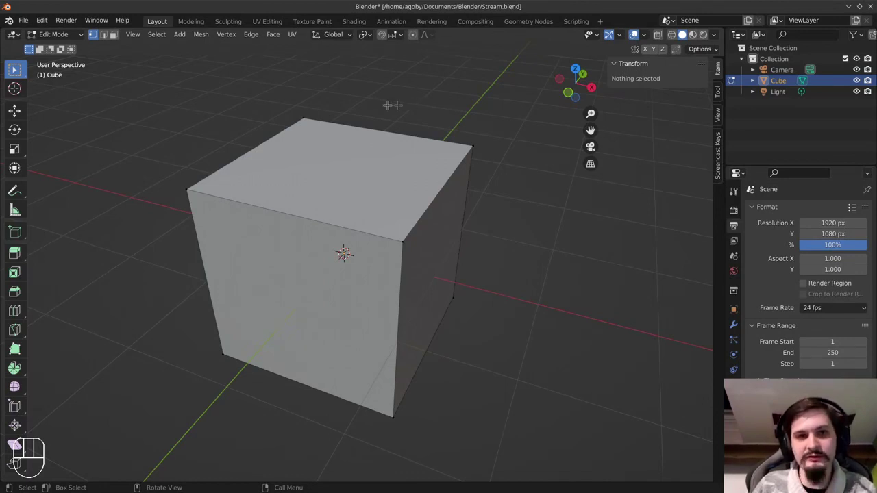
Switch the cube to Object Mode and back to Edit Mode, and select and deselect all of its geometry
{"action": "key", "text": "Tab"}
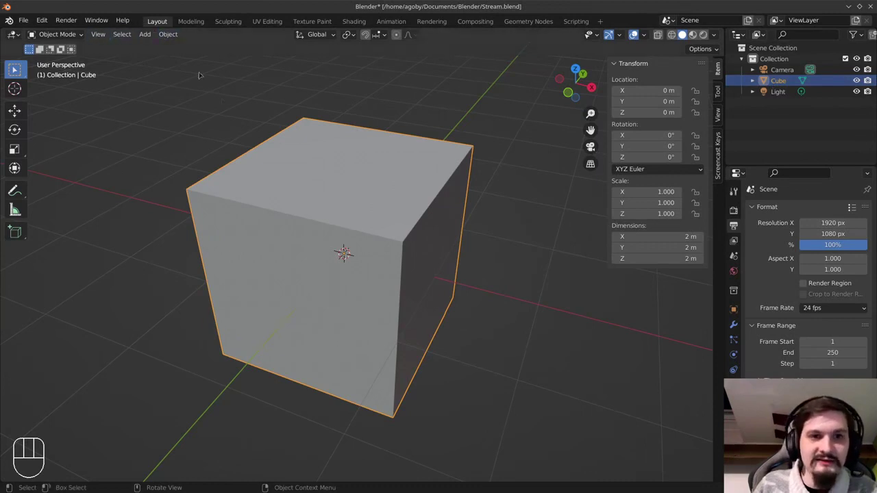
{"action": "key", "text": "Tab"}
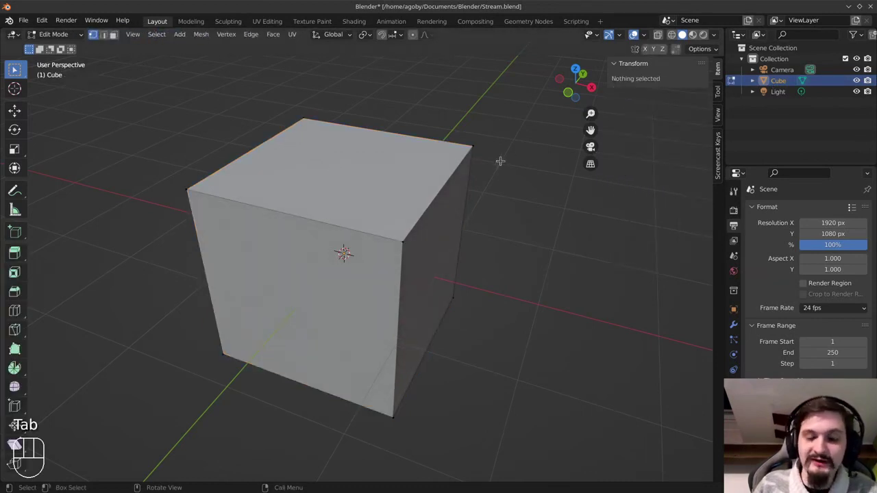
{"action": "key", "text": "a"}
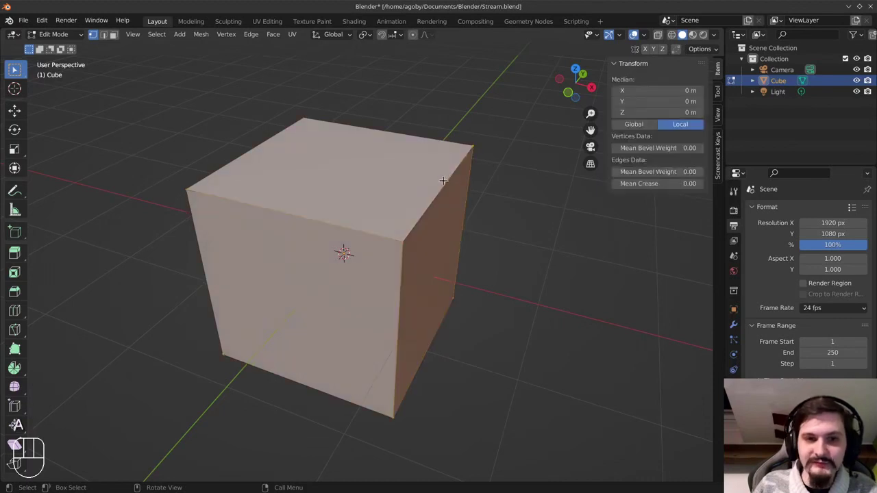
{"action": "key", "text": "a"}
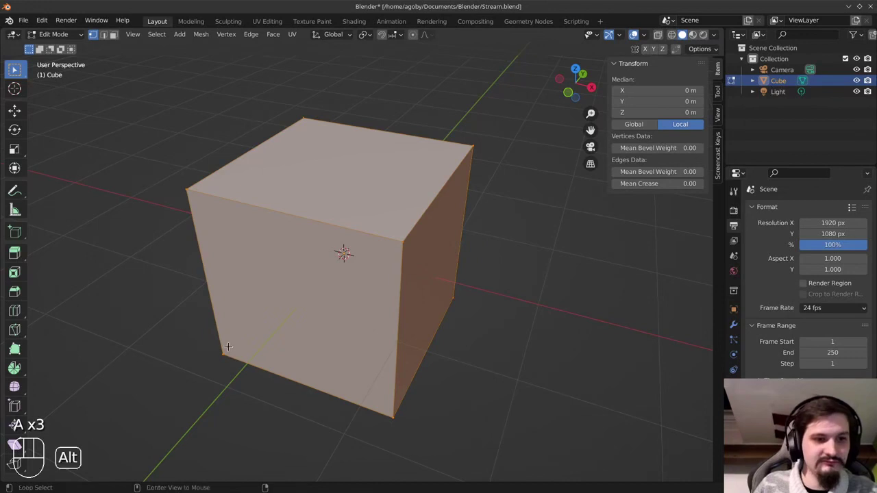
{"action": "key", "text": "alt+a"}
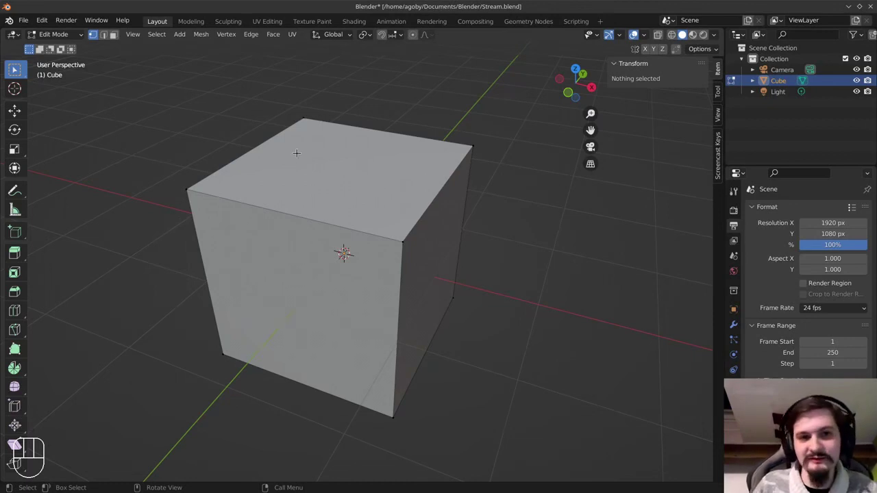
Toggle the selection of the whole cube mesh several times, ending with nothing selected
{"action": "key", "text": "a"}
{"action": "key", "text": "a"}
{"action": "key", "text": "a"}
{"action": "key", "text": "a"}
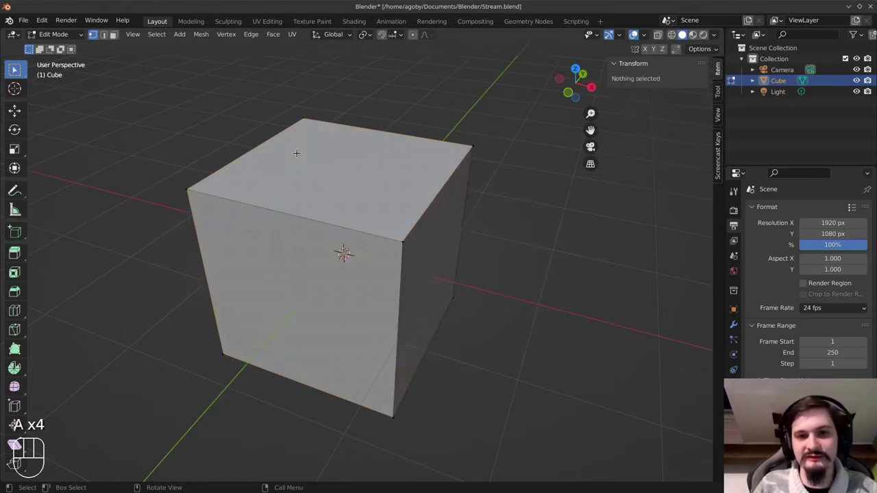
{"action": "key", "text": "alt+a"}
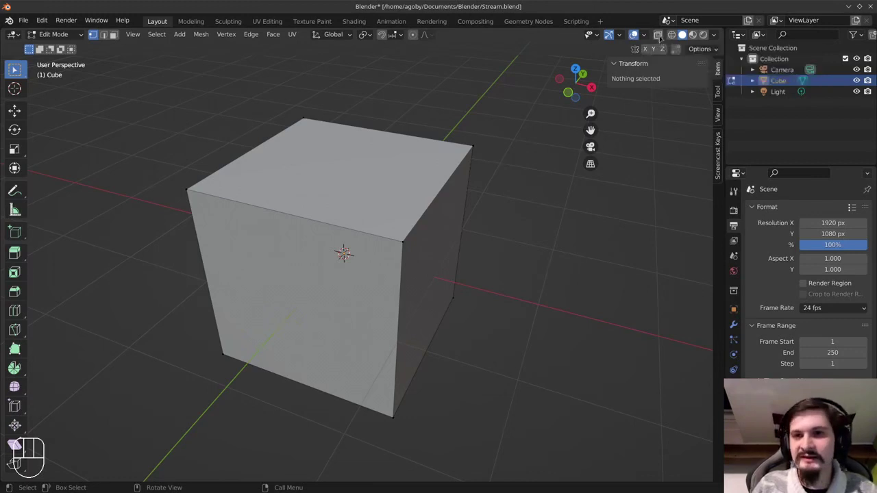
Turn X-Ray display on and off again, and inspect the solid cube from other angles
{"action": "left_click", "coordinate": [658, 35]}
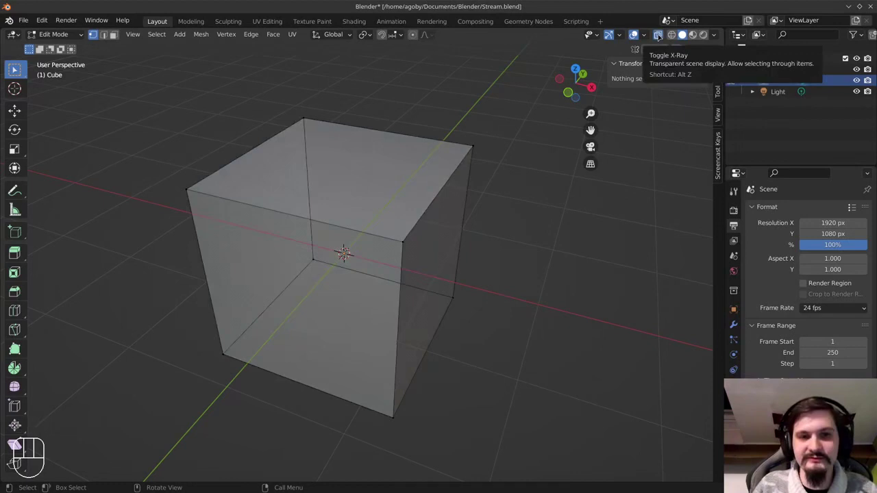
{"action": "left_click", "coordinate": [658, 34]}
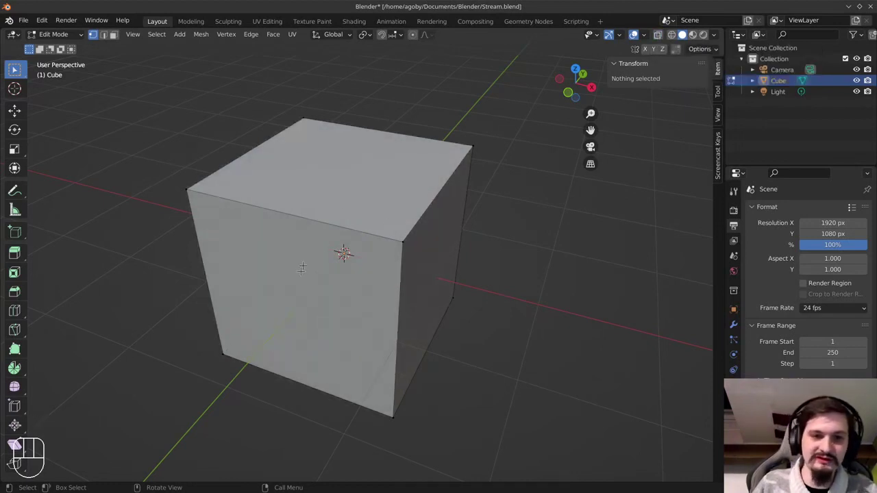
{"action": "middle_click_drag", "start_coordinate": [299, 264], "coordinate": [456, 356]}
{"action": "mouse_move", "coordinate": [253, 315]}
{"action": "middle_mouse_down"}
{"action": "mouse_move", "coordinate": [464, 288]}
{"action": "mouse_move", "coordinate": [256, 321]}
{"action": "middle_mouse_up"}
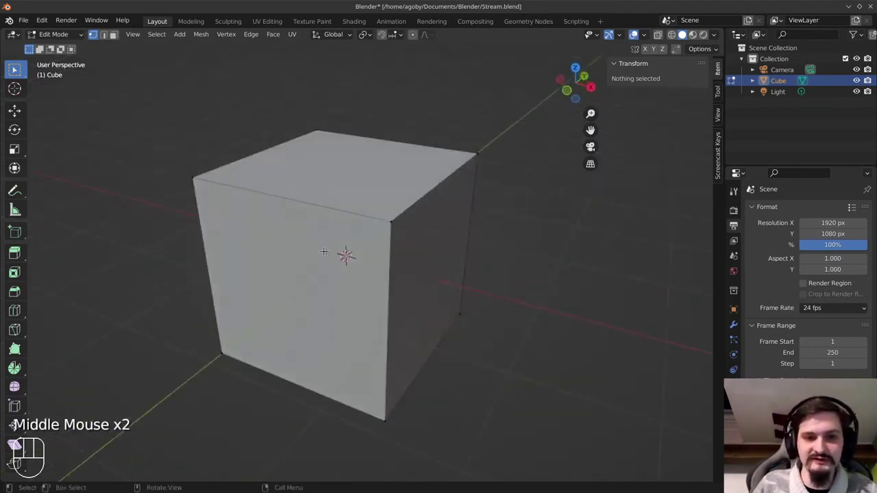
Select the cube's four bottom corner vertices one by one in solid display, including the one hidden at the back
{"action": "left_click", "coordinate": [220, 357]}
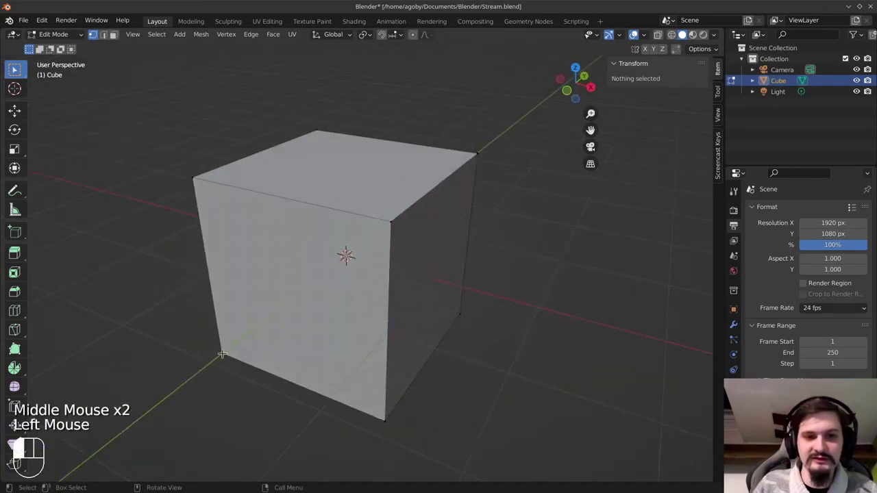
{"action": "left_click", "coordinate": [386, 419], "text": "shift"}
{"action": "left_click", "coordinate": [460, 314], "text": "shift"}
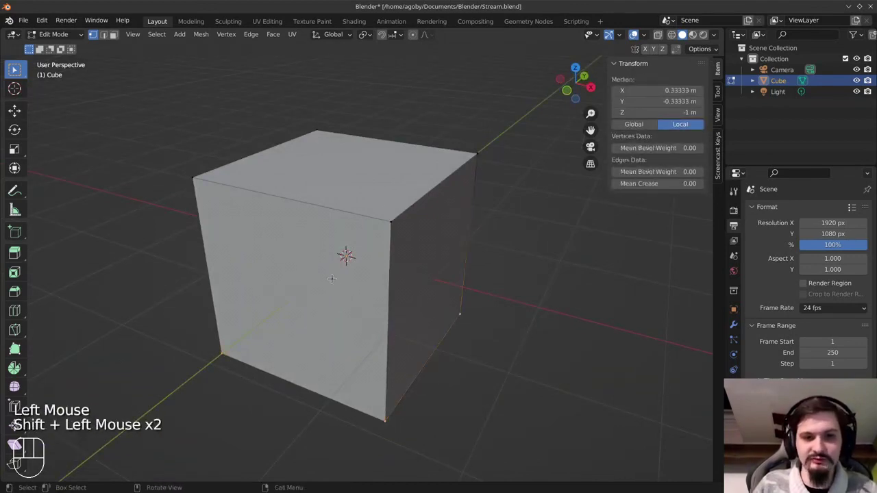
{"action": "middle_click_drag", "start_coordinate": [211, 360], "coordinate": [363, 351]}
{"action": "left_click", "coordinate": [214, 428], "text": "shift"}
{"action": "middle_click_drag", "start_coordinate": [308, 402], "coordinate": [202, 391]}
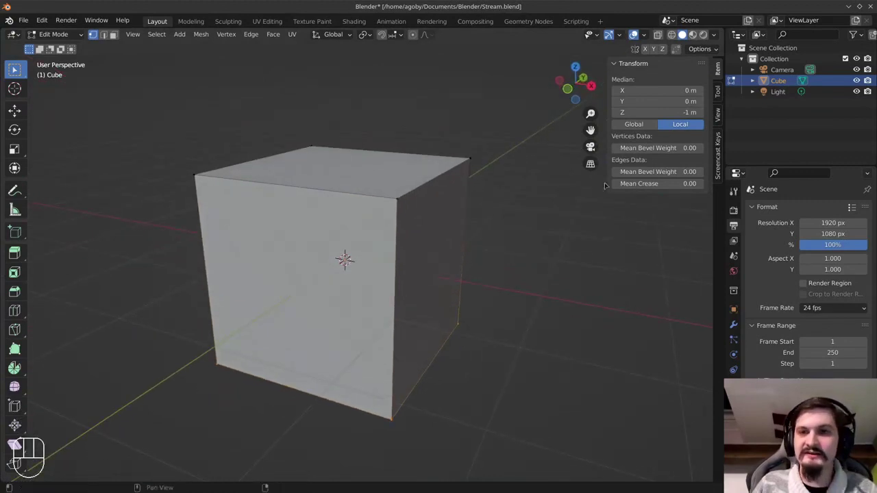
Turn on X-Ray display, select the rear bottom vertex through the cube's faces, and deselect everything
{"action": "left_click", "coordinate": [657, 35]}
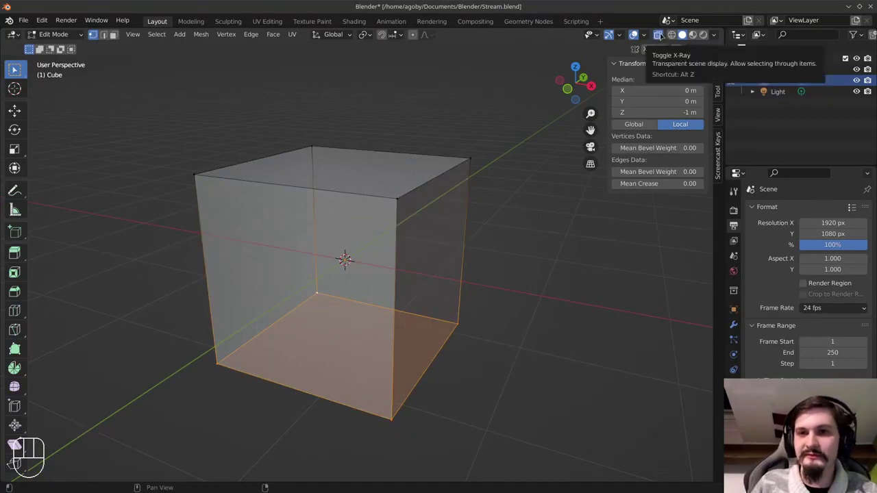
{"action": "left_click", "coordinate": [348, 286]}
{"action": "left_click", "coordinate": [318, 292]}
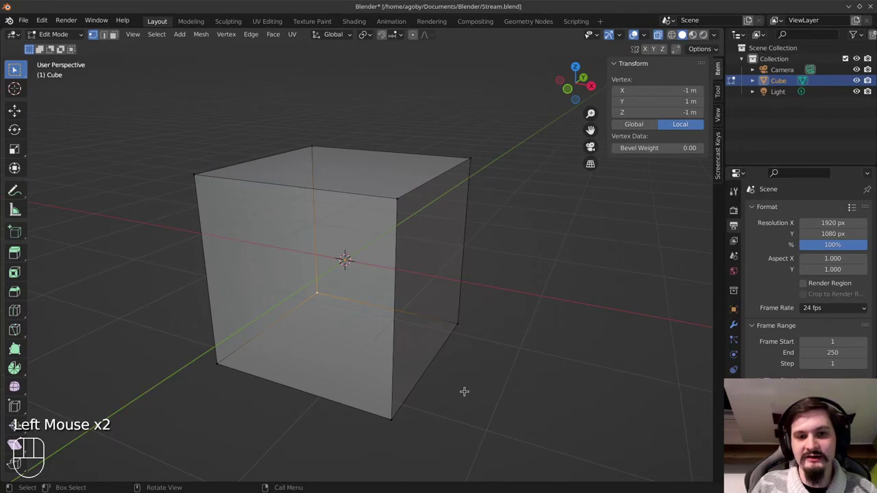
{"action": "key", "text": "alt+a"}
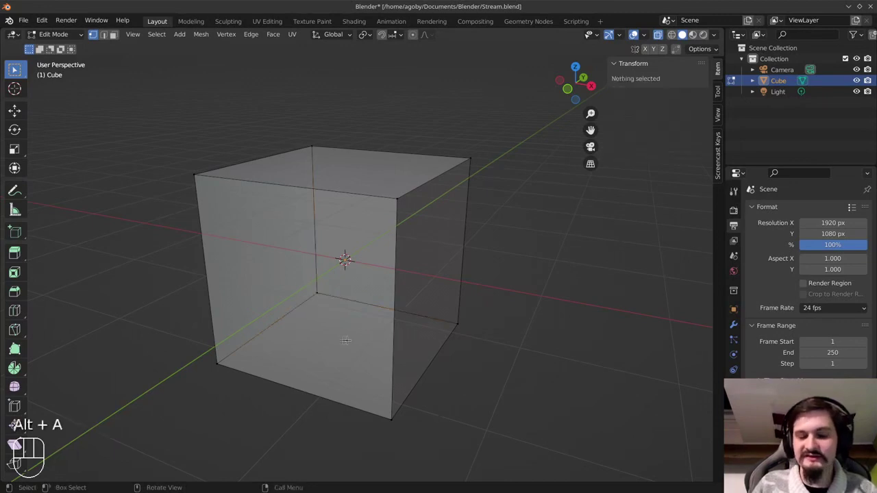
From the top view, box-select the vertices on the cube's negative X side and move them with snapping to X 0 m
{"action": "middle_click_drag", "start_coordinate": [408, 284], "coordinate": [445, 187]}
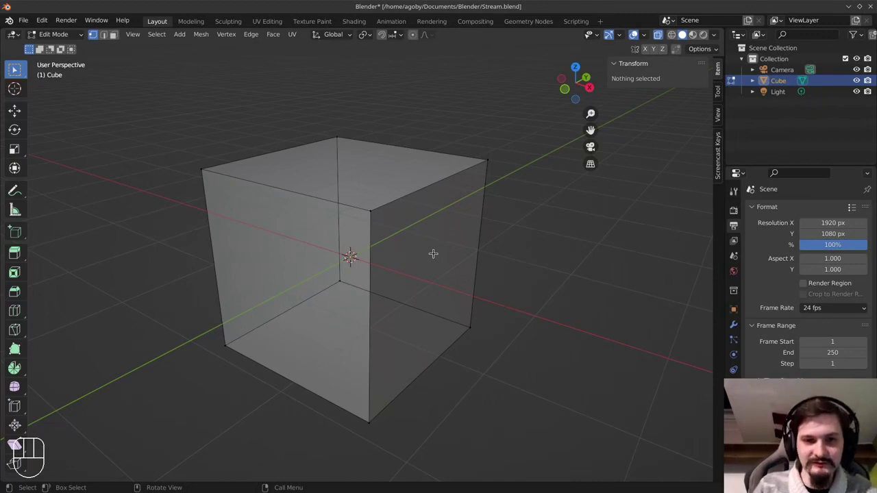
{"action": "key", "text": "KP_7"}
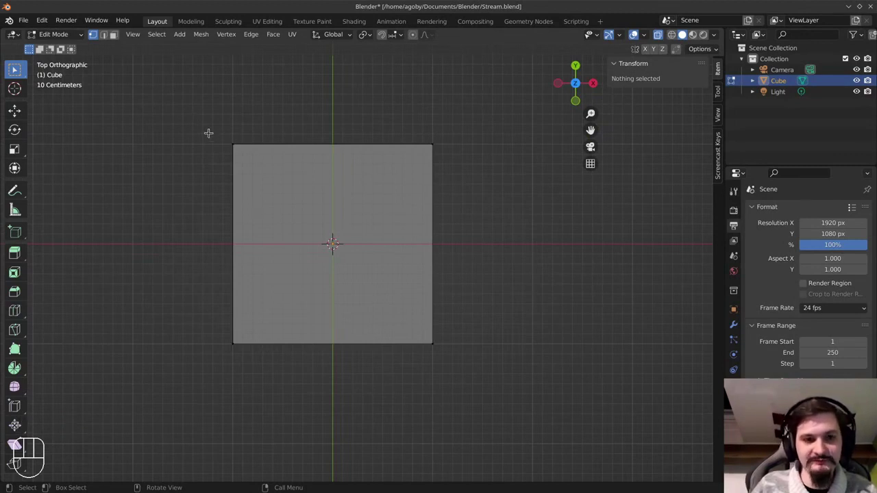
{"action": "key", "text": "b"}
{"action": "left_click_drag", "start_coordinate": [193, 122], "coordinate": [295, 382]}
{"action": "key", "text": "g"}
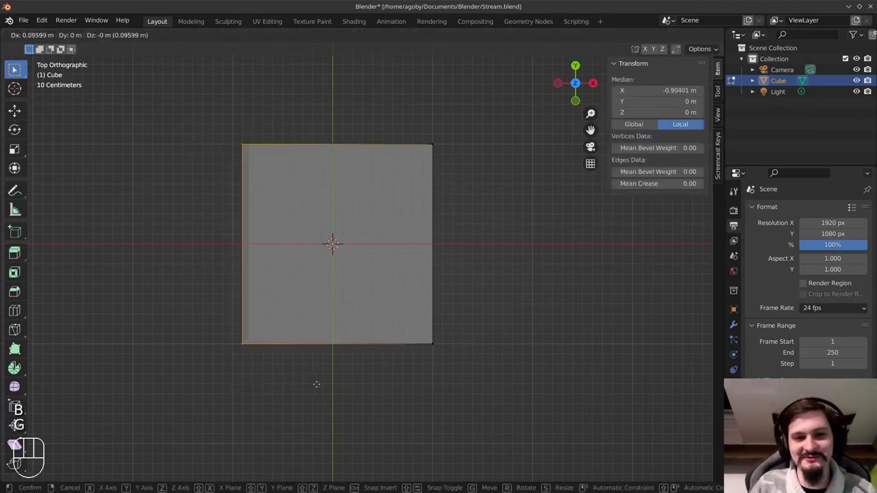
{"action": "left_click", "coordinate": [395, 382], "text": "ctrl"}
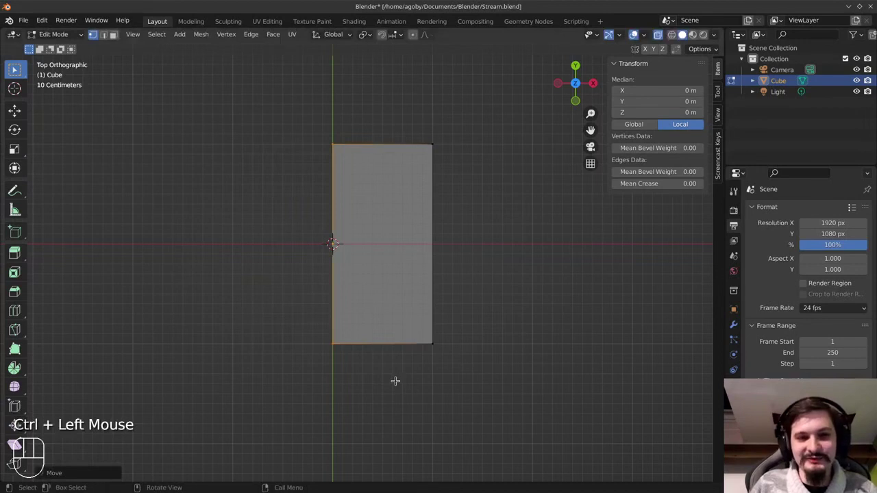
From the front view, box-select only the bottom vertices, move them up with snapping to Z 0 m, and deselect everything
{"action": "key", "text": "KP_1"}
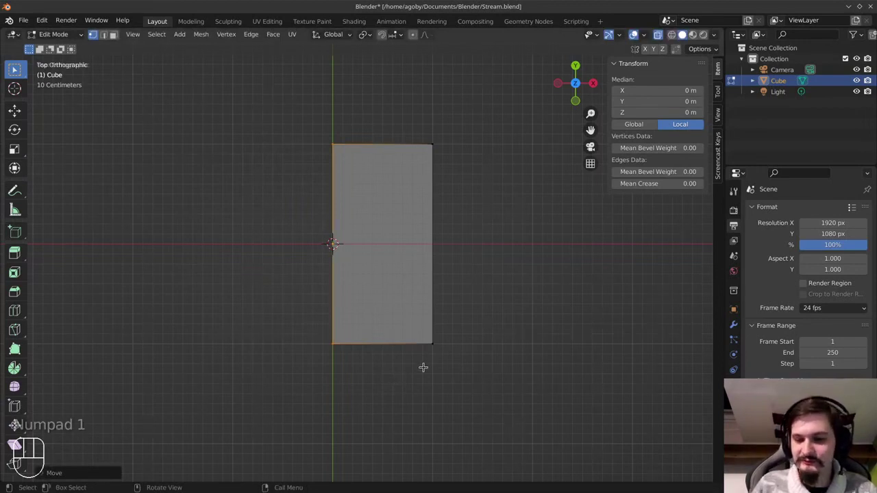
{"action": "key", "text": "alt+a"}
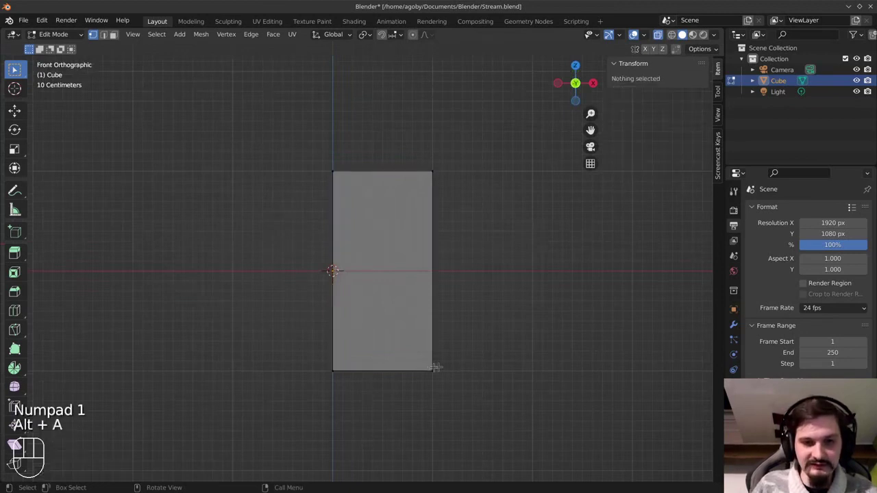
{"action": "key", "text": "b"}
{"action": "left_click_drag", "start_coordinate": [476, 355], "coordinate": [278, 383]}
{"action": "key", "text": "g"}
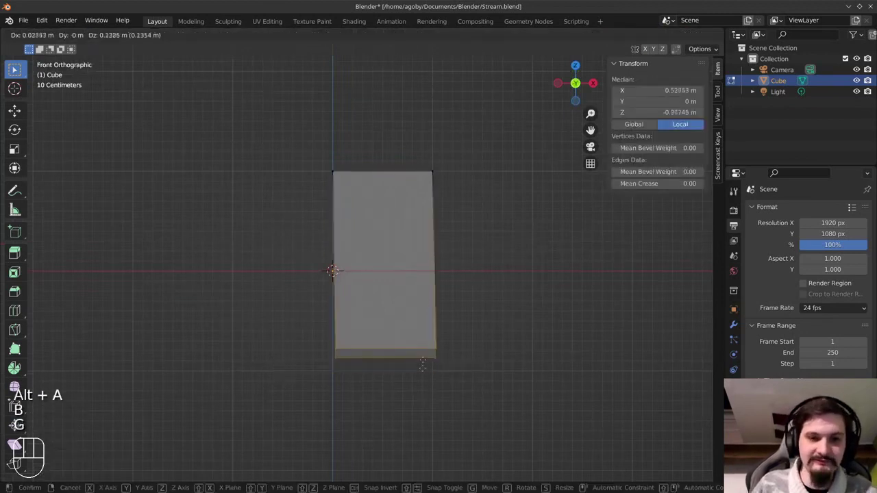
{"action": "left_click", "coordinate": [416, 301], "text": "ctrl"}
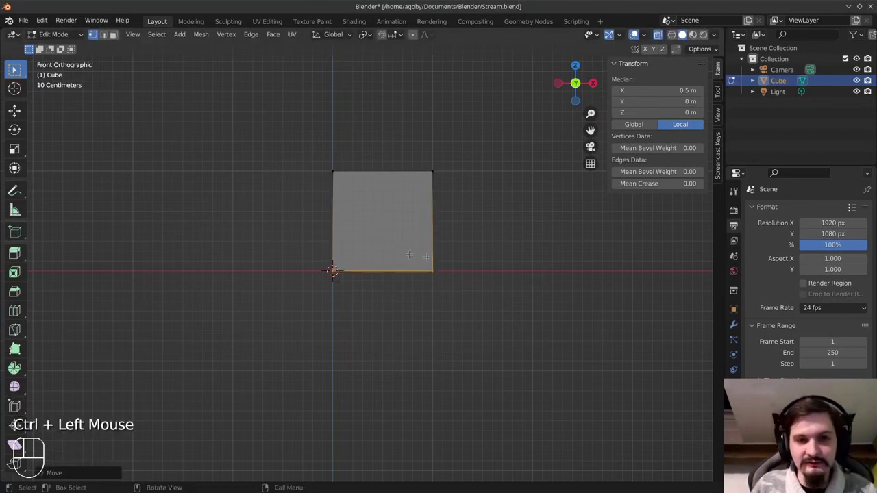
{"action": "key", "text": "a"}
{"action": "key", "text": "a"}
{"action": "key", "text": "alt+a"}
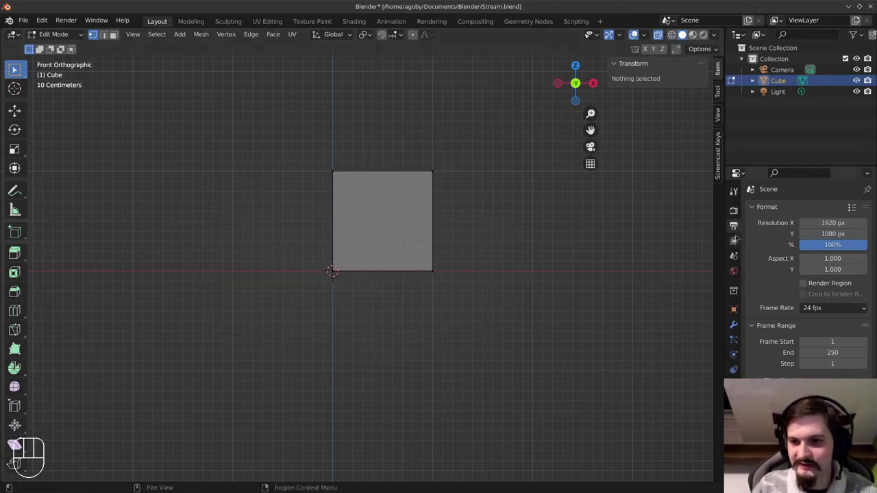
Widen the Properties editor and add a Mirror modifier to the cube
{"action": "left_click_drag", "start_coordinate": [727, 197], "coordinate": [699, 199]}
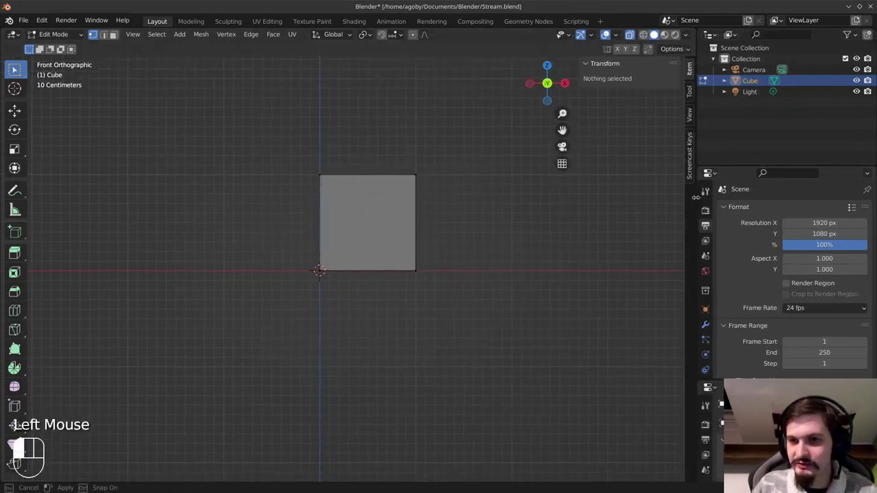
{"action": "scroll", "coordinate": [706, 251], "scroll_direction": "down", "scroll_amount": 3}
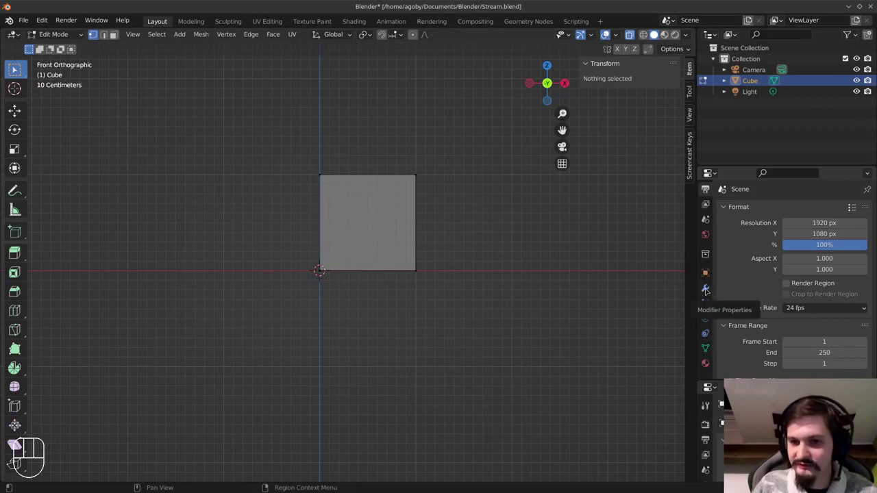
{"action": "left_click", "coordinate": [706, 288]}
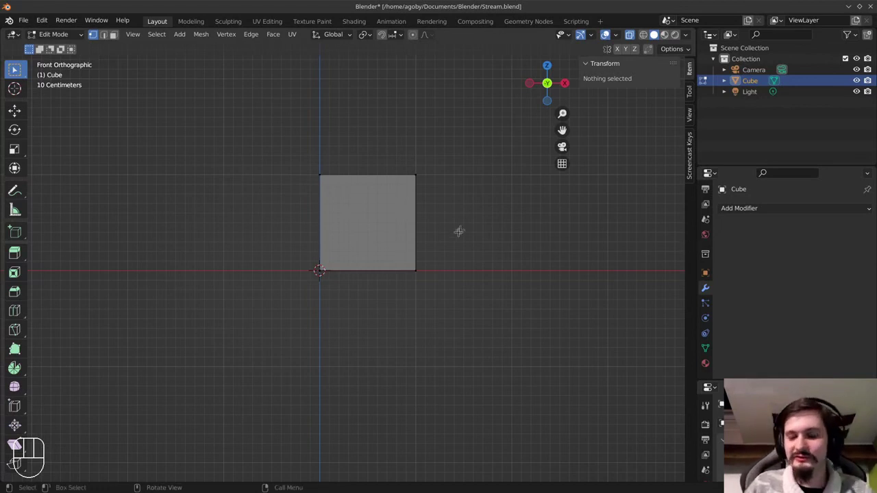
{"action": "left_click", "coordinate": [766, 209]}
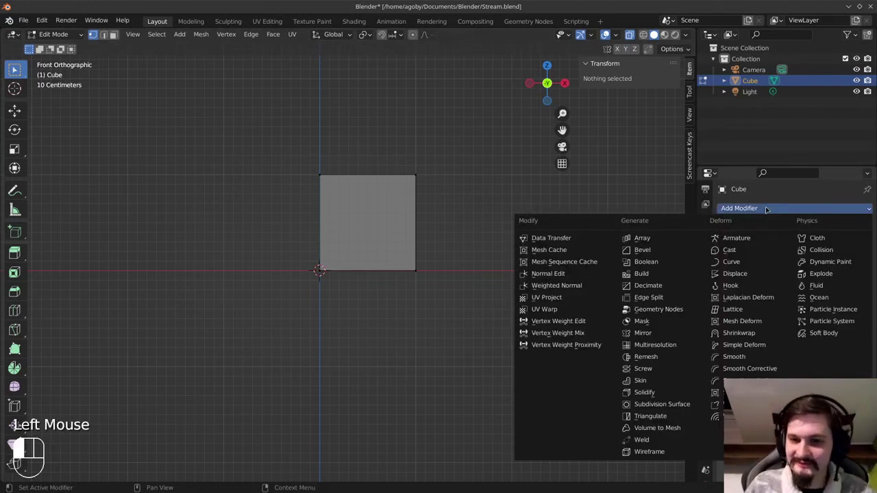
{"action": "left_click", "coordinate": [642, 333]}
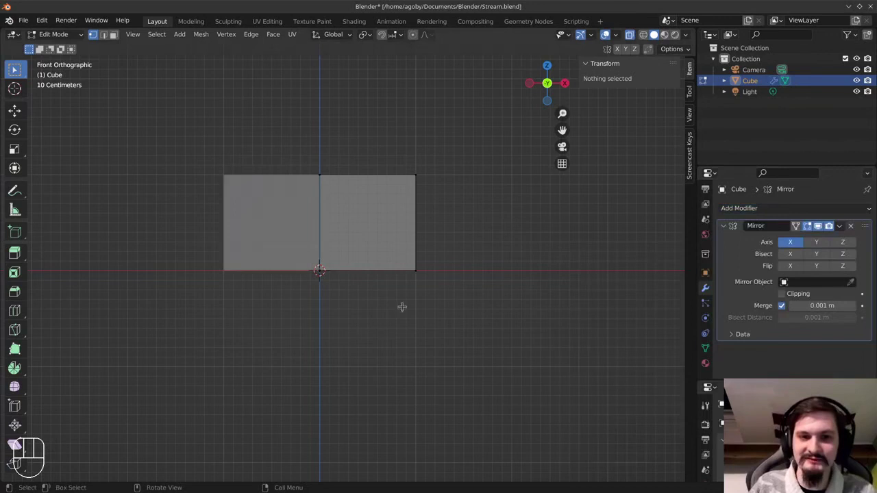
Try different X and Y axis settings on the Mirror modifier, ending with mirroring across X and Z
{"action": "middle_click_drag", "start_coordinate": [482, 243], "coordinate": [487, 251]}
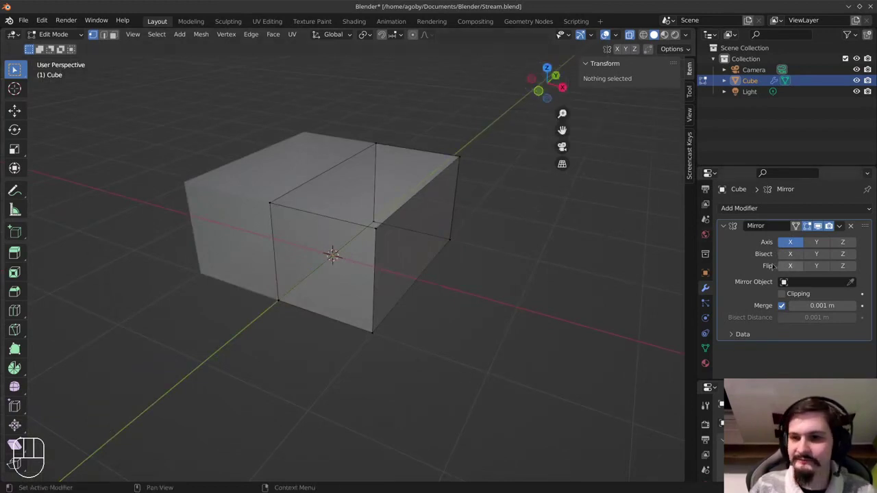
{"action": "left_click", "coordinate": [793, 243]}
{"action": "left_click", "coordinate": [794, 243]}
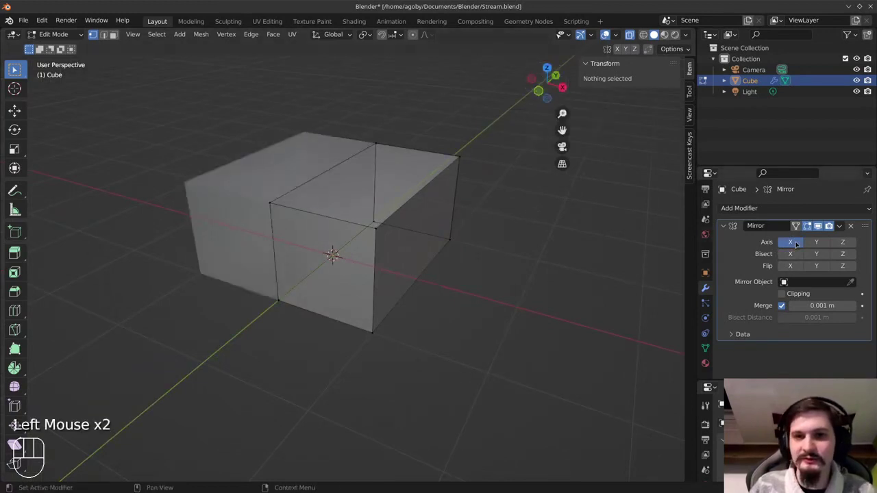
{"action": "left_click", "coordinate": [812, 242]}
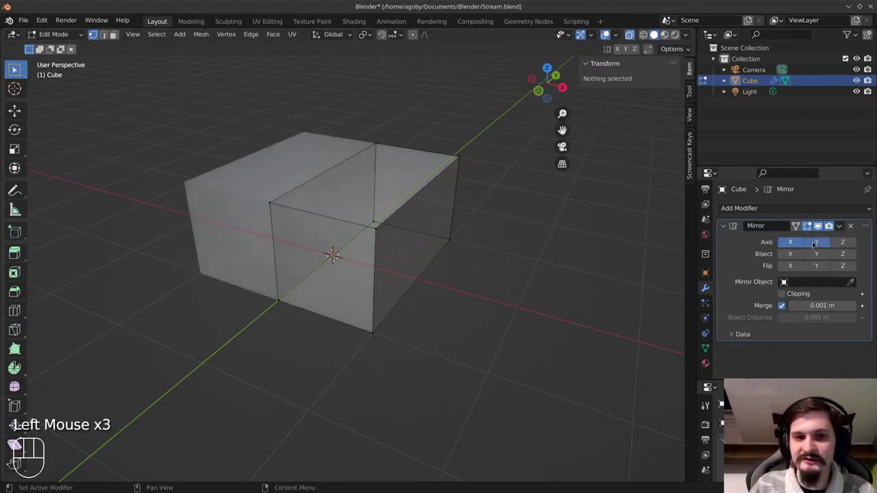
{"action": "left_click", "coordinate": [790, 242]}
{"action": "left_click", "coordinate": [816, 241]}
{"action": "left_click", "coordinate": [791, 242]}
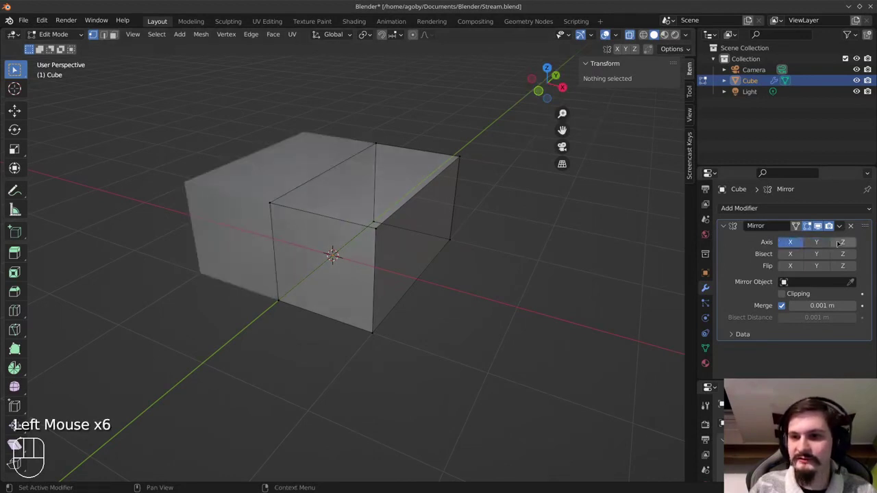
{"action": "left_click", "coordinate": [843, 242]}
{"action": "middle_click_drag", "start_coordinate": [462, 243], "coordinate": [467, 219]}
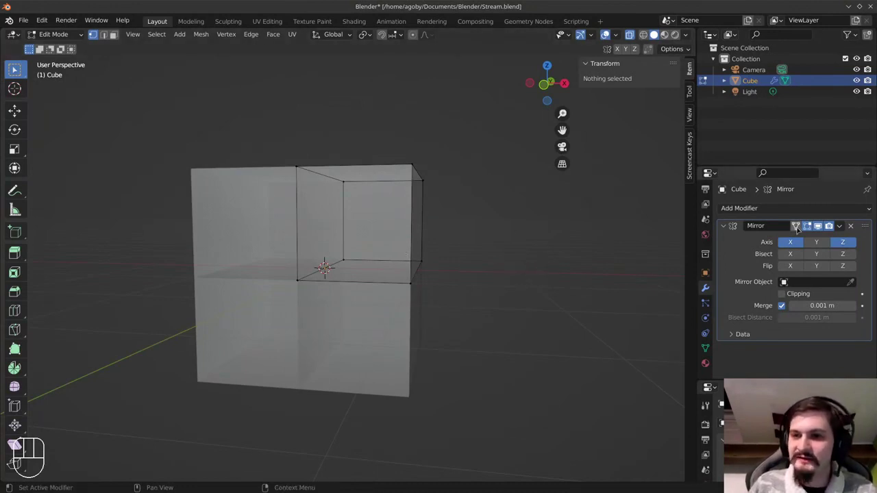
Turn the Mirror modifier's On Cage display on and off again
{"action": "middle_click_drag", "start_coordinate": [441, 233], "coordinate": [363, 117]}
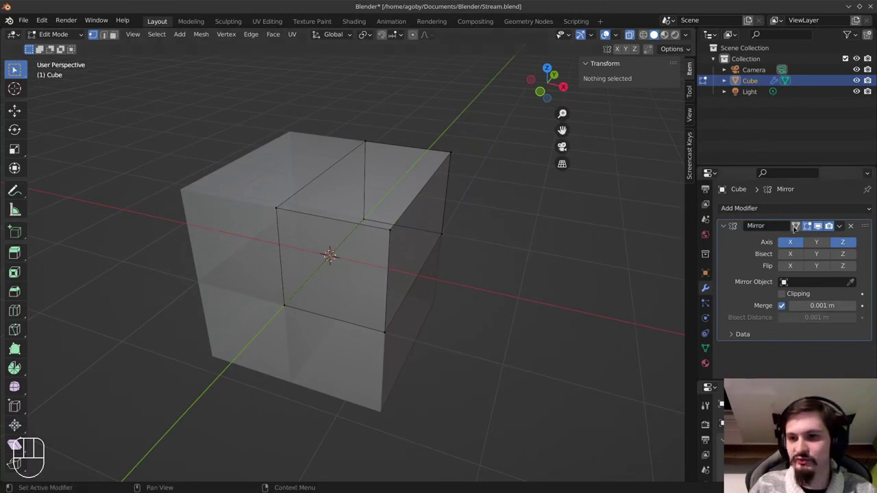
{"action": "left_click", "coordinate": [794, 227]}
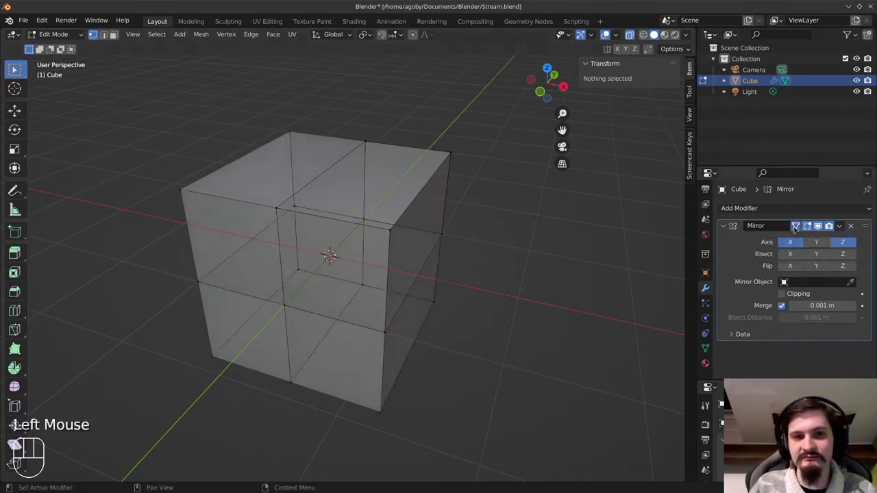
{"action": "left_click", "coordinate": [795, 228]}
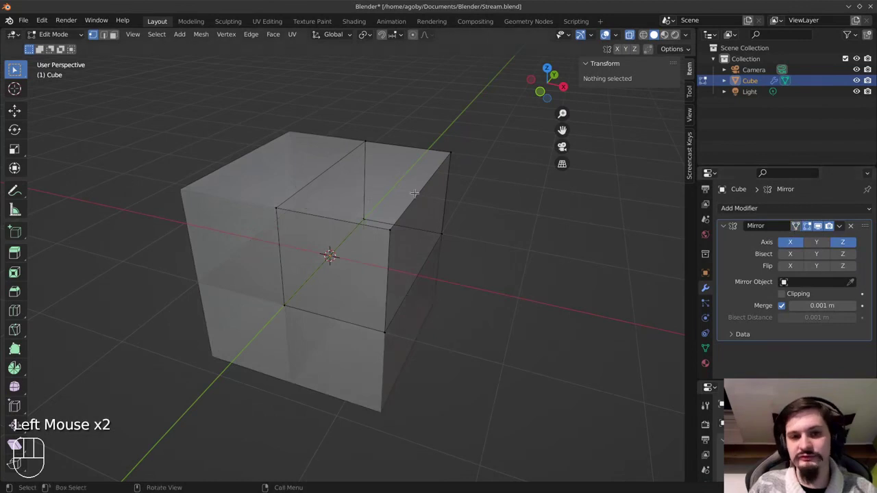
Switch to edge selection and select the cube's inner edge lying along the Y axis at the origin
{"action": "middle_click_drag", "start_coordinate": [404, 255], "coordinate": [473, 235]}
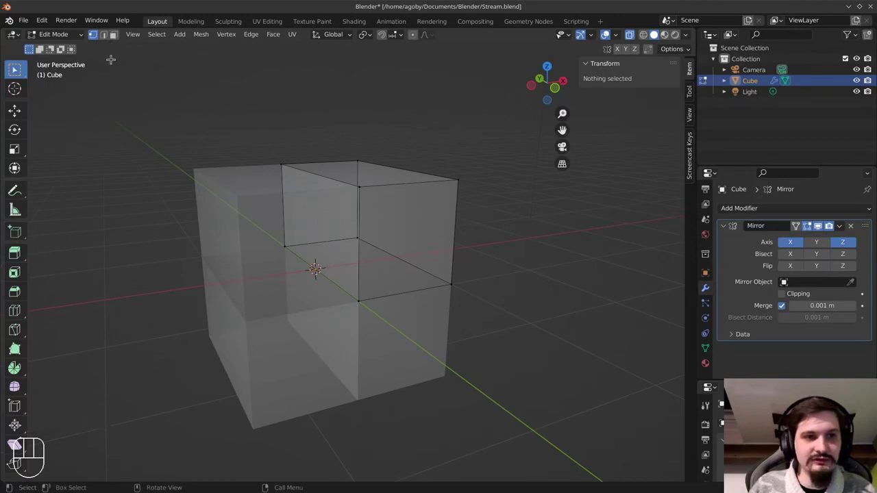
{"action": "middle_click_drag", "start_coordinate": [351, 280], "coordinate": [324, 201]}
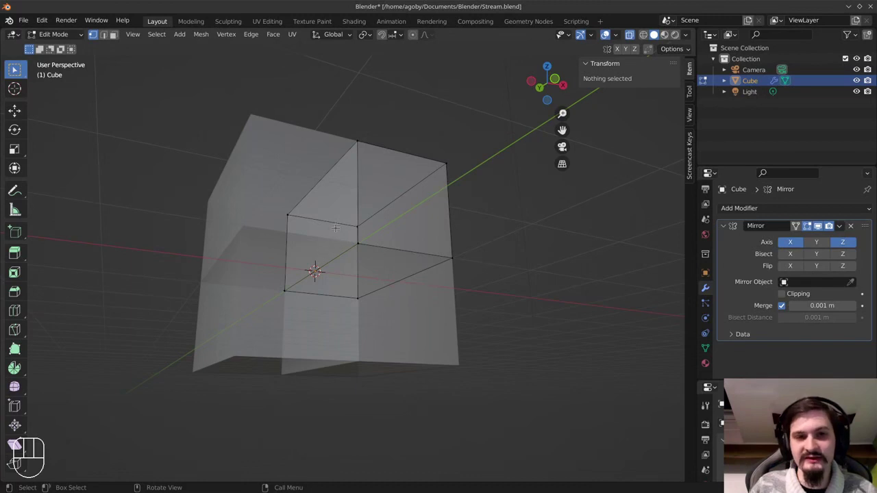
{"action": "middle_click_drag", "start_coordinate": [337, 258], "coordinate": [350, 221]}
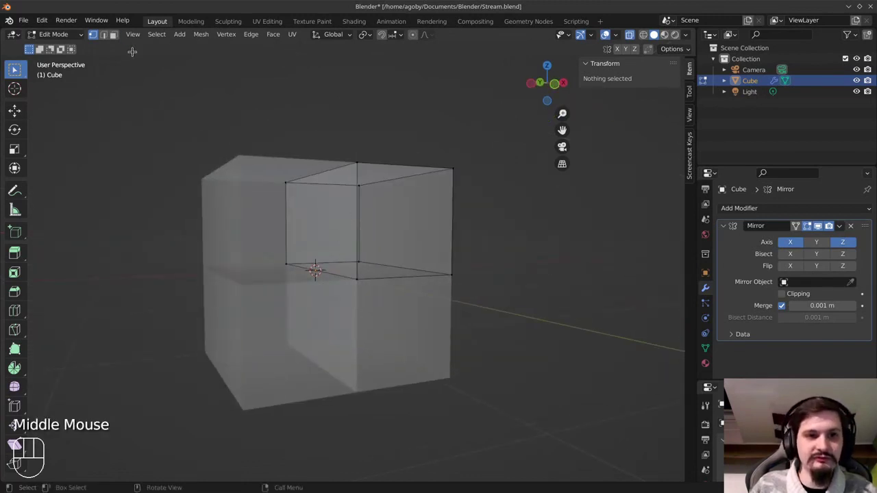
{"action": "middle_click_drag", "start_coordinate": [290, 240], "coordinate": [309, 244]}
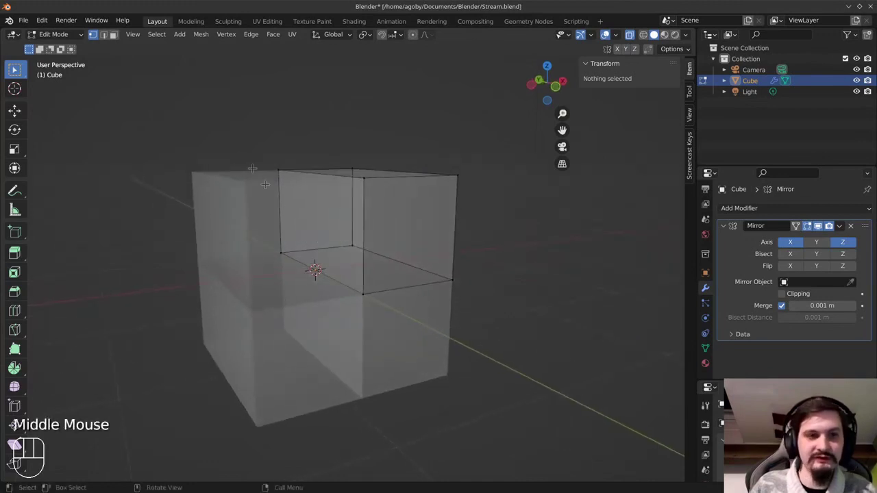
{"action": "left_click", "coordinate": [103, 36]}
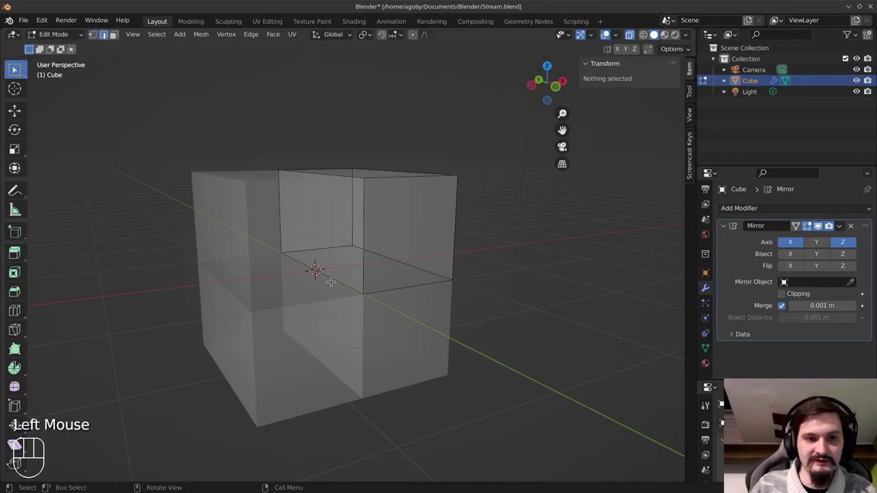
{"action": "left_click", "coordinate": [331, 281]}
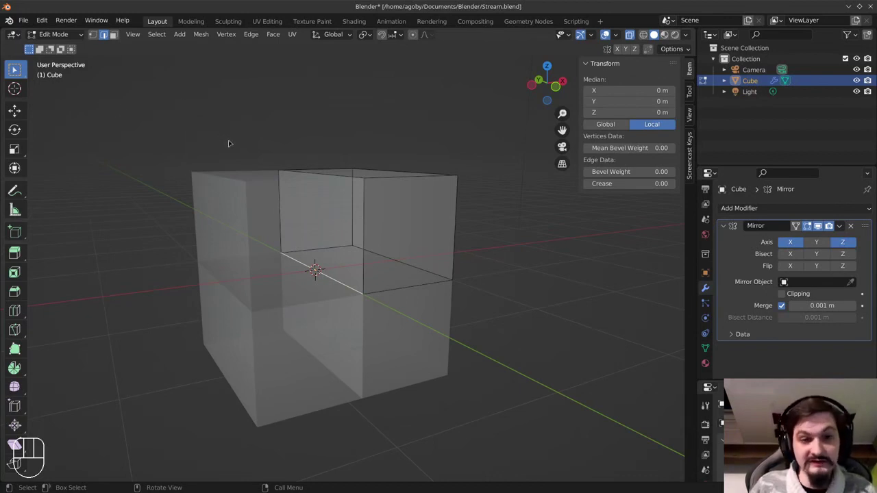
Try deleting the inner edge with Only Edges & Faces, check the mesh in vertex selection, and undo the deletion
{"action": "key", "text": "x"}
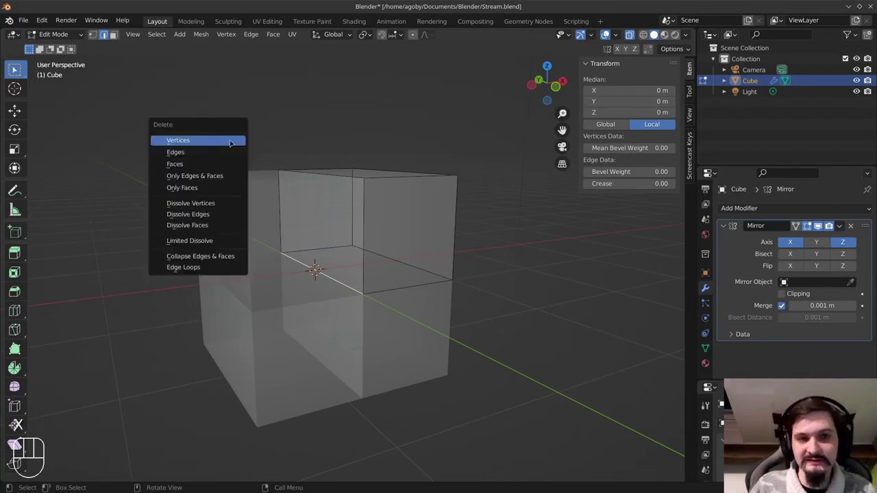
{"action": "left_click", "coordinate": [218, 178]}
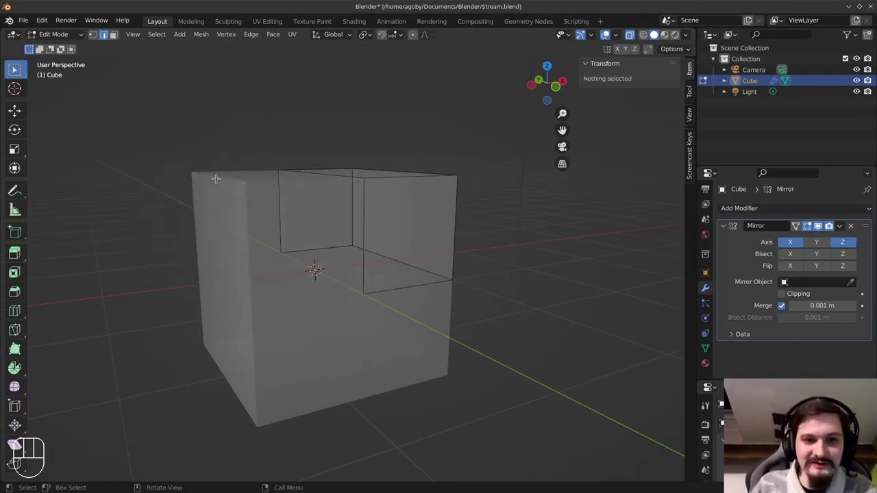
{"action": "middle_click_drag", "start_coordinate": [292, 322], "coordinate": [225, 332]}
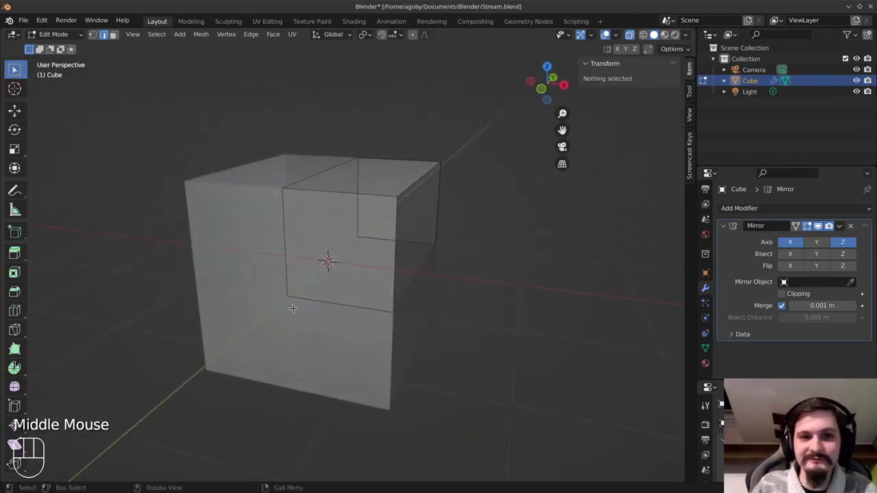
{"action": "left_click", "coordinate": [92, 34]}
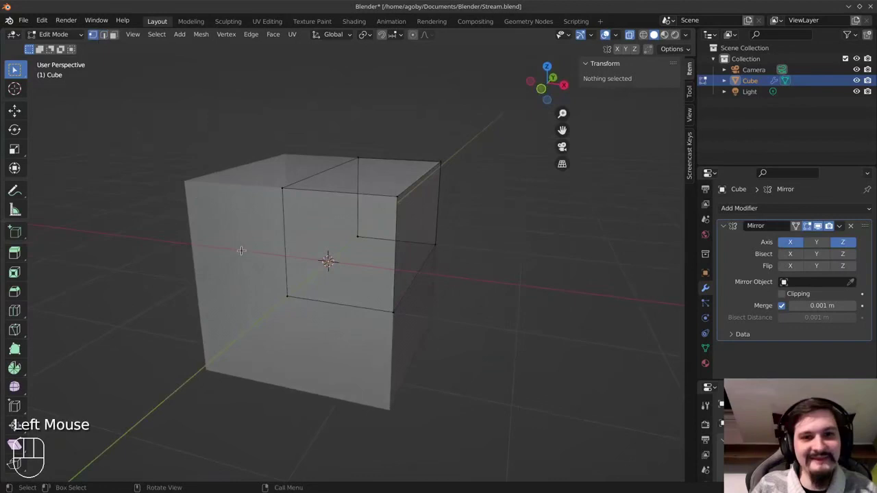
{"action": "middle_click_drag", "start_coordinate": [239, 250], "coordinate": [330, 248]}
{"action": "key", "text": "ctrl+z"}
{"action": "key", "text": "ctrl+z"}
Delete the selected centre edge together with the inner faces attached to it
{"action": "key", "text": "Delete"}
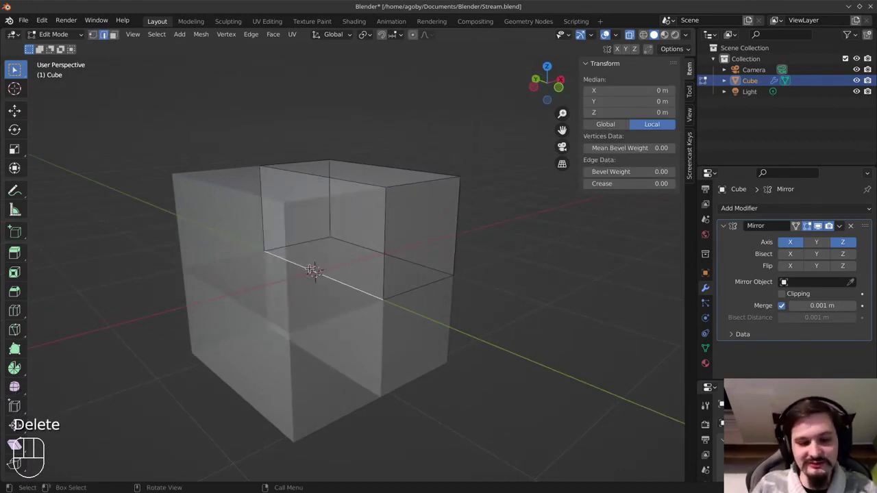
{"action": "key", "text": "Delete"}
{"action": "left_click", "coordinate": [312, 269]}
{"action": "middle_click_drag", "start_coordinate": [408, 328], "coordinate": [385, 312]}
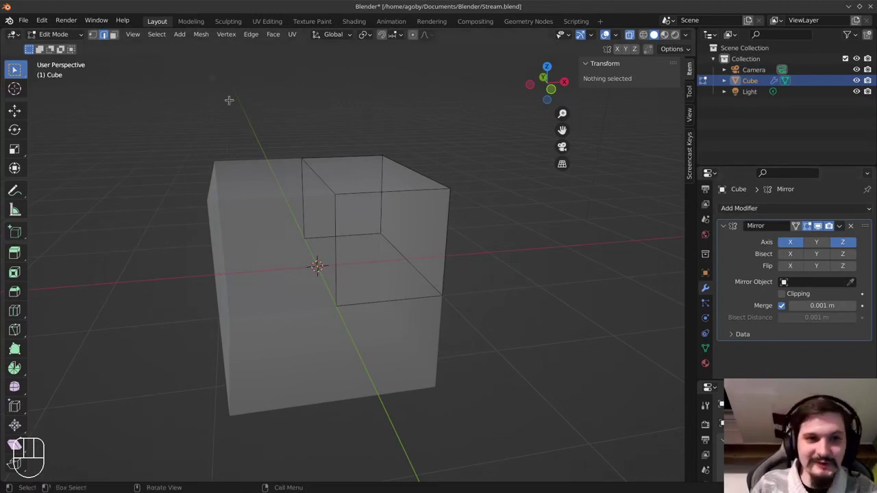
In vertex selection from the front view, box-select the top vertices, lower them with snapping to Z 0.1 m, and deselect everything
{"action": "left_click", "coordinate": [92, 34]}
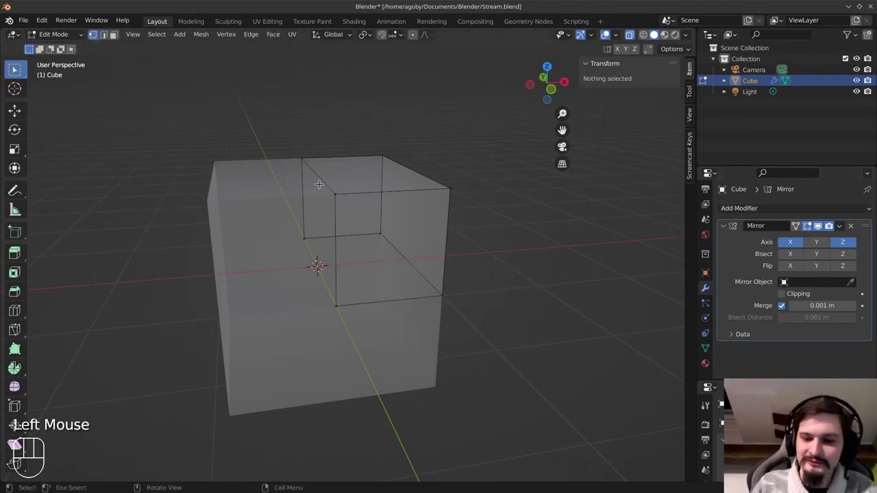
{"action": "key", "text": "KP_1"}
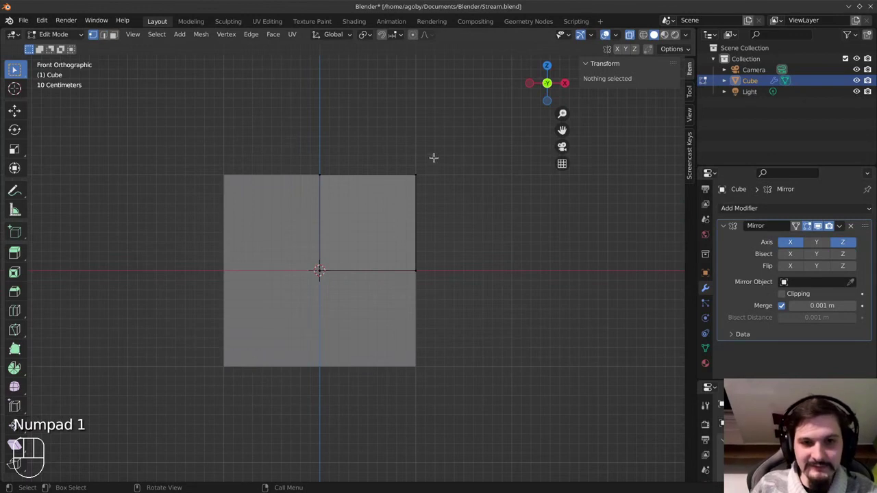
{"action": "key", "text": "b"}
{"action": "left_click_drag", "start_coordinate": [435, 158], "coordinate": [305, 195]}
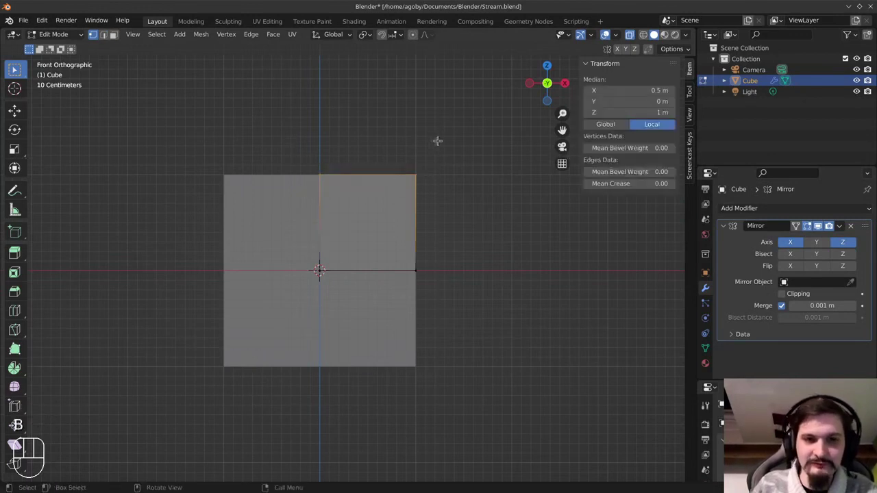
{"action": "key", "text": "g"}
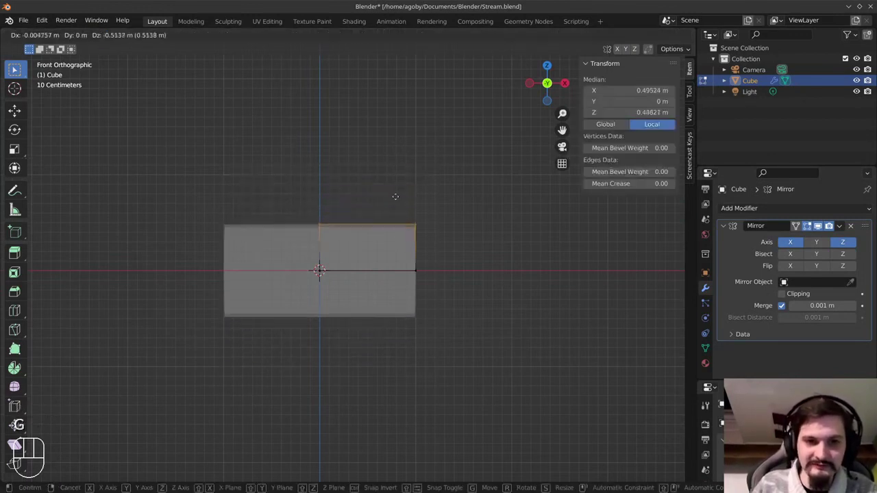
{"action": "key", "text": "ctrl"}
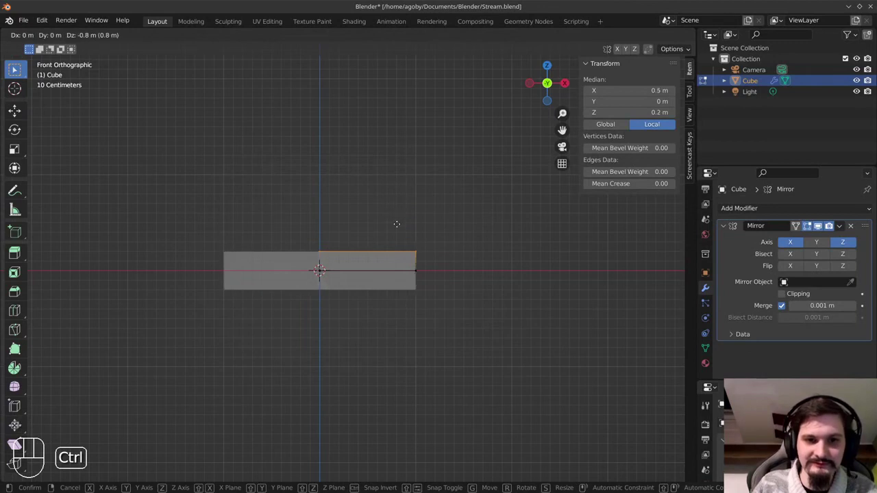
{"action": "left_click", "coordinate": [397, 229], "text": "ctrl"}
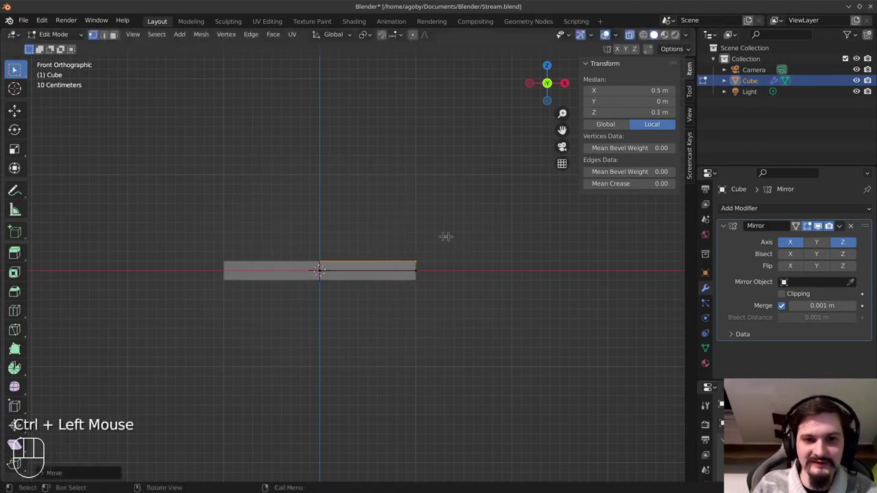
{"action": "left_click", "coordinate": [432, 229]}
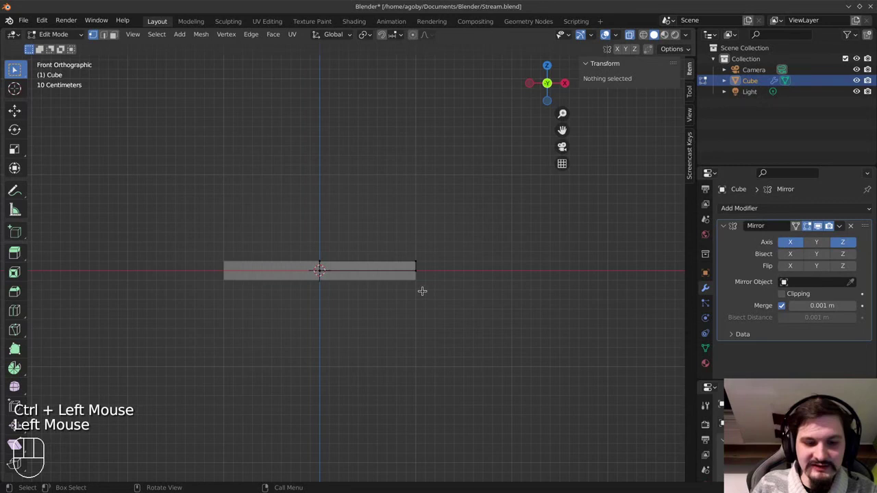
Box-select the outer vertices lying on the X axis and move them outward with snapping to X 1.4 m
{"action": "key", "text": "b"}
{"action": "left_click_drag", "start_coordinate": [411, 263], "coordinate": [430, 283]}
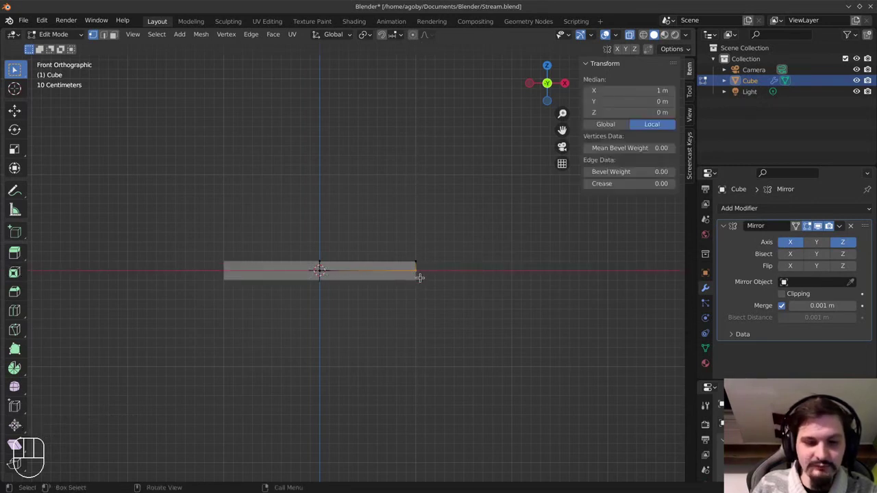
{"action": "key", "text": "g"}
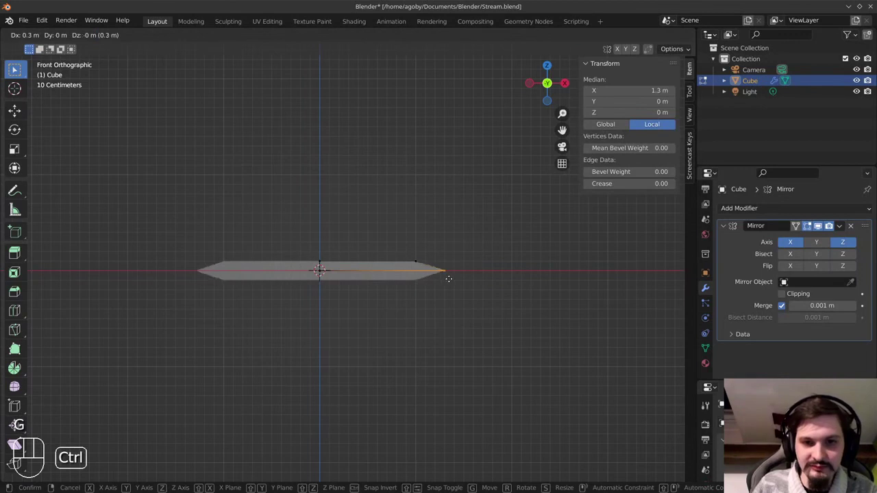
{"action": "left_click", "coordinate": [456, 278], "text": "ctrl"}
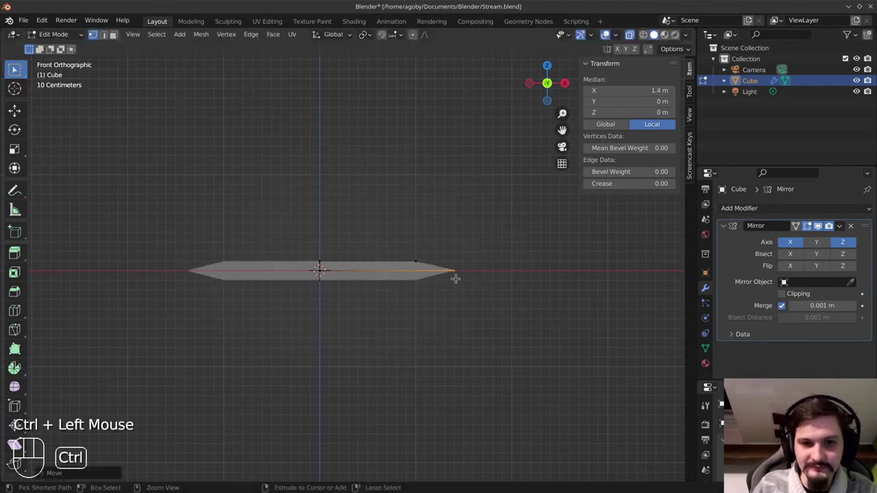
{"action": "middle_click_drag", "start_coordinate": [477, 229], "coordinate": [411, 266]}
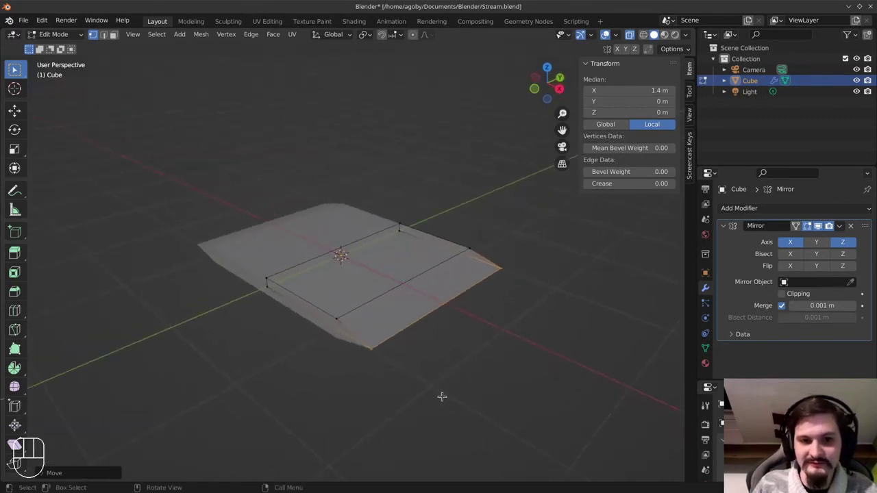
From the top view, select only the vertices at the mesh's negative Y end and move them along Y to -6 m
{"action": "key", "text": "KP_7"}
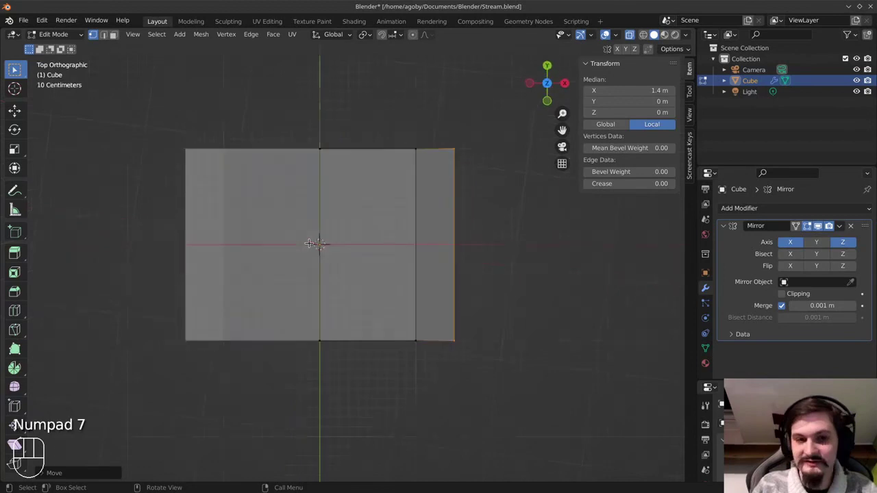
{"action": "key", "text": "alt+a"}
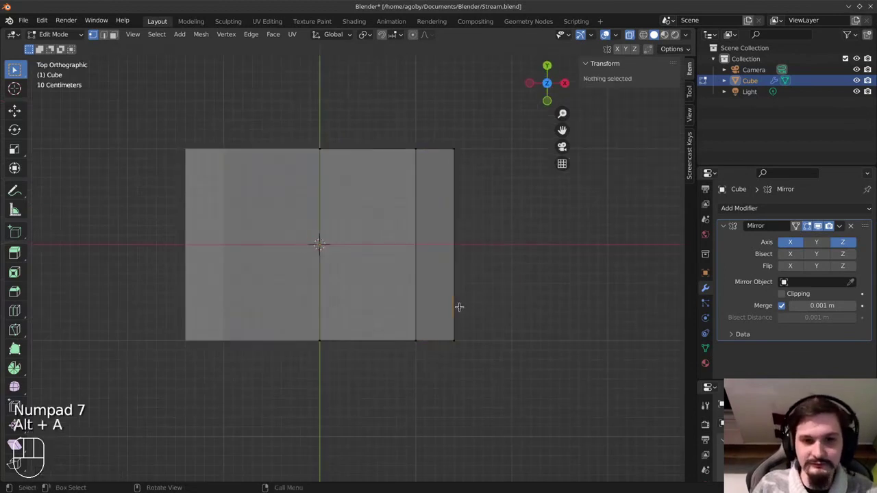
{"action": "key", "text": "b"}
{"action": "left_click_drag", "start_coordinate": [489, 313], "coordinate": [243, 373]}
{"action": "scroll", "coordinate": [346, 337], "scroll_direction": "down", "scroll_amount": 3, "text": "ctrl"}
{"action": "scroll", "coordinate": [516, 309], "scroll_direction": "up", "scroll_amount": 1, "text": "ctrl"}
{"action": "scroll", "coordinate": [433, 312], "scroll_direction": "down", "scroll_amount": 4}
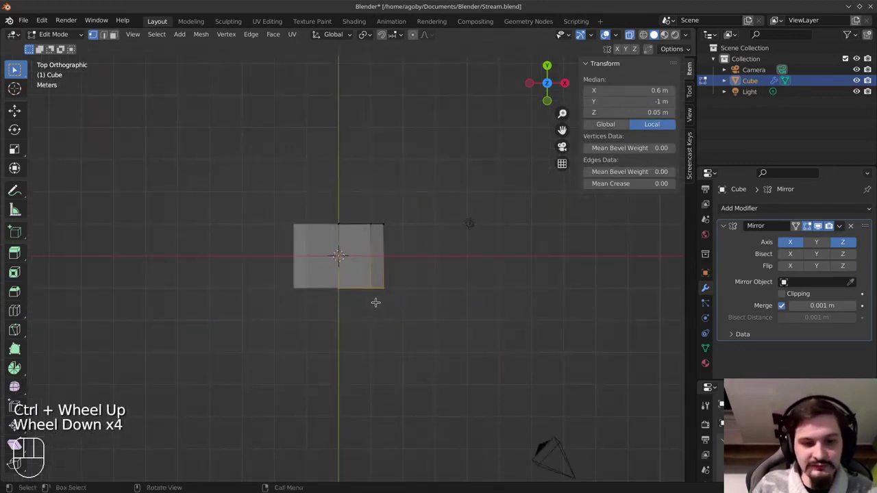
{"action": "left_click", "coordinate": [14, 109]}
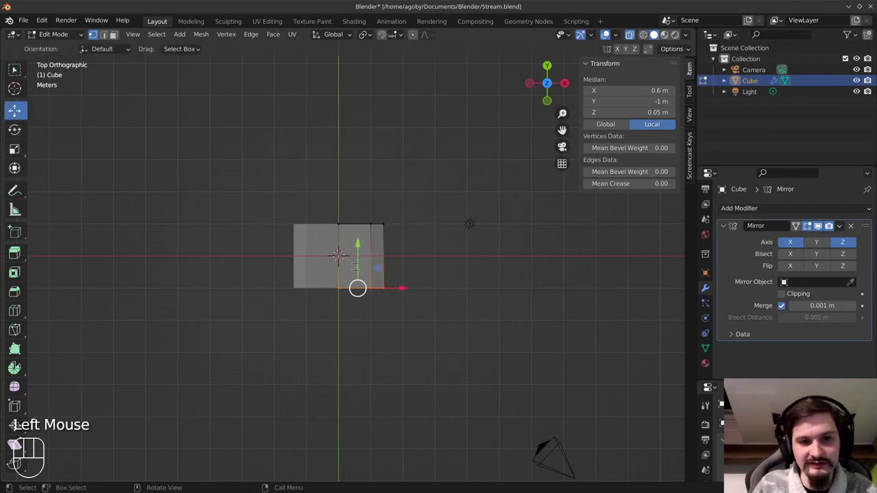
{"action": "left_click_drag", "start_coordinate": [358, 243], "coordinate": [361, 405]}
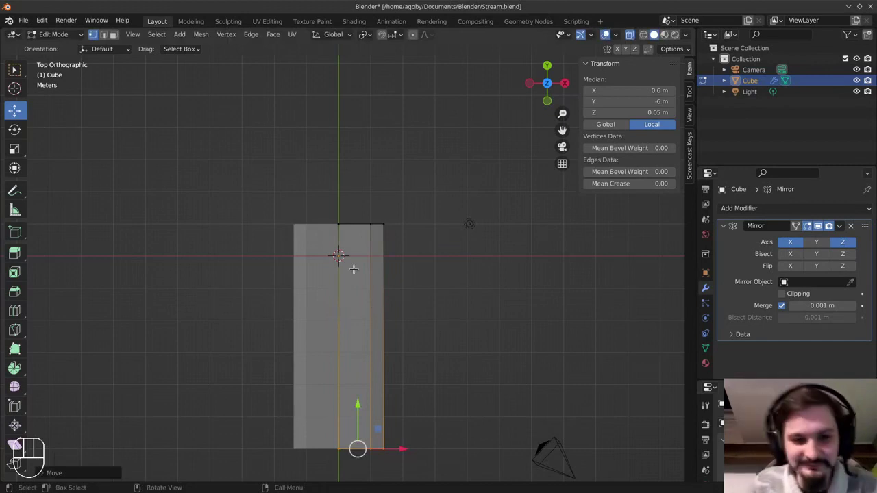
Select only the vertices at the mesh's positive Y end and move them along Y with snapping to 6 m
{"action": "key", "text": "b"}
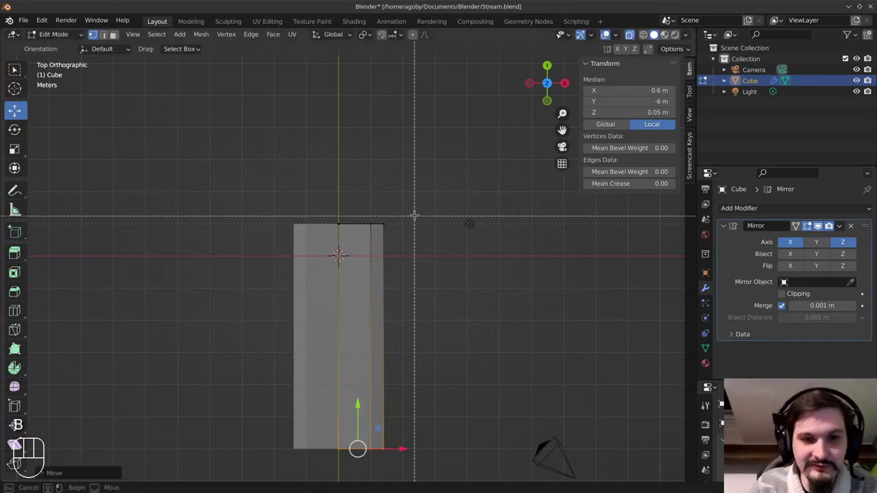
{"action": "left_click_drag", "start_coordinate": [414, 213], "coordinate": [320, 234]}
{"action": "key", "text": "a"}
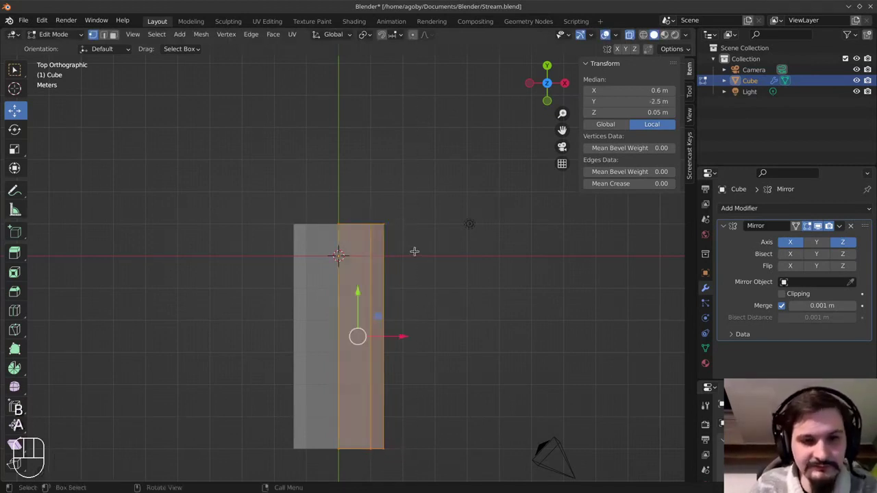
{"action": "key", "text": "alt+a"}
{"action": "key", "text": "b"}
{"action": "left_click_drag", "start_coordinate": [382, 205], "coordinate": [433, 254]}
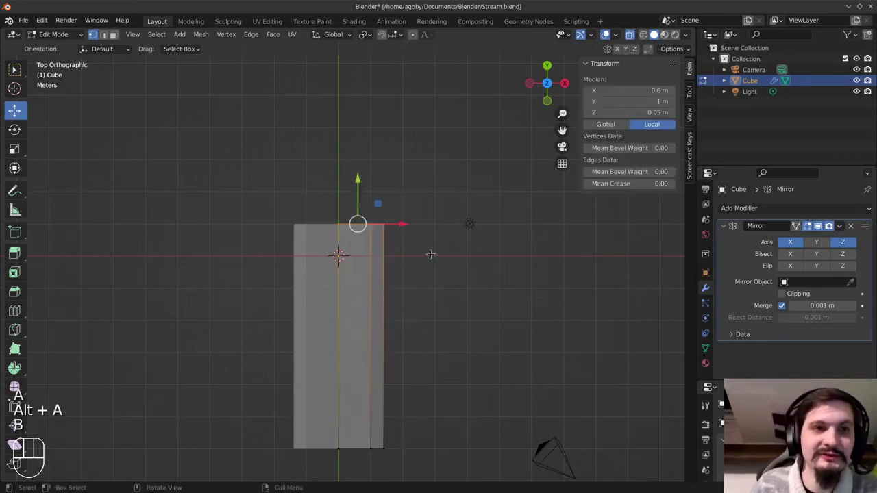
{"action": "left_click_drag", "start_coordinate": [357, 189], "coordinate": [356, 60]}
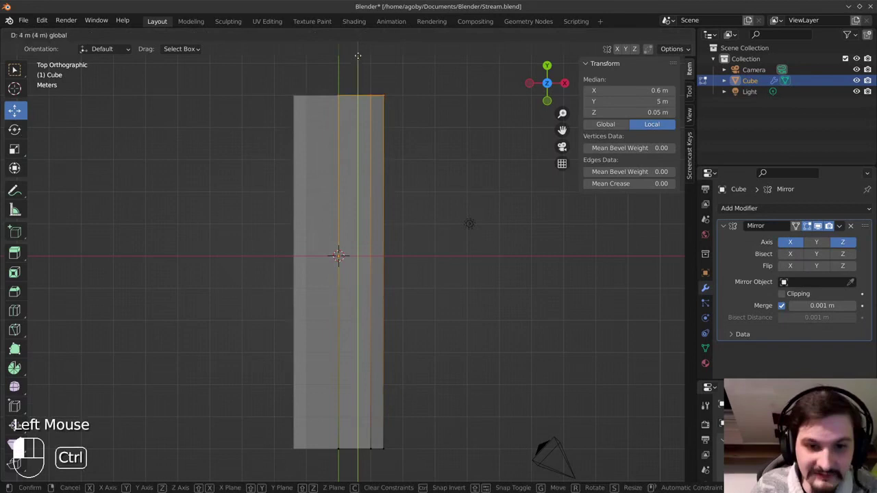
{"action": "left_click_drag", "start_coordinate": [358, 55], "coordinate": [367, 452], "text": "ctrl"}
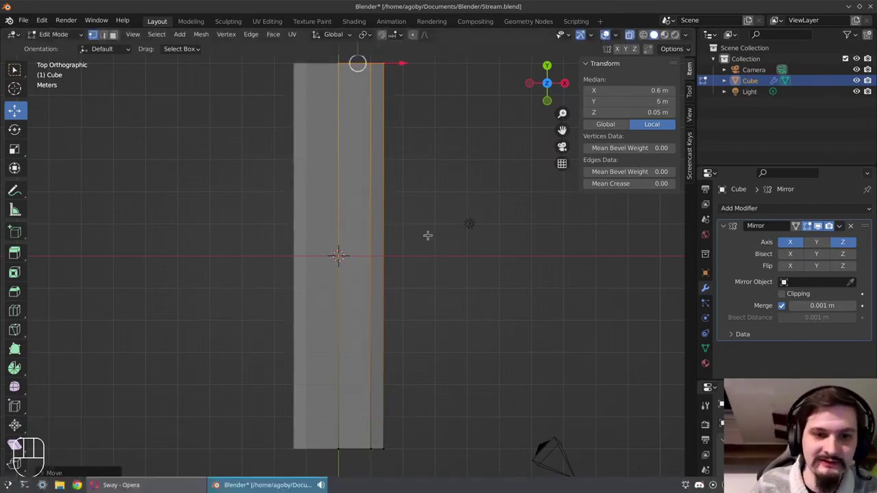
{"action": "scroll", "coordinate": [365, 238], "scroll_direction": "down", "scroll_amount": 2}
{"action": "scroll", "coordinate": [365, 239], "scroll_direction": "down", "scroll_amount": 1}
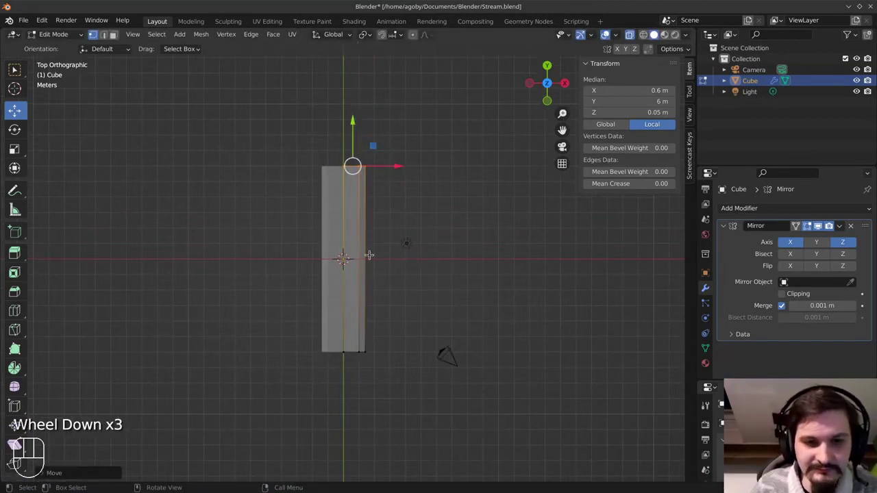
{"action": "scroll", "coordinate": [368, 320], "scroll_direction": "up", "scroll_amount": 3}
{"action": "scroll", "coordinate": [370, 316], "scroll_direction": "down", "scroll_amount": 2}
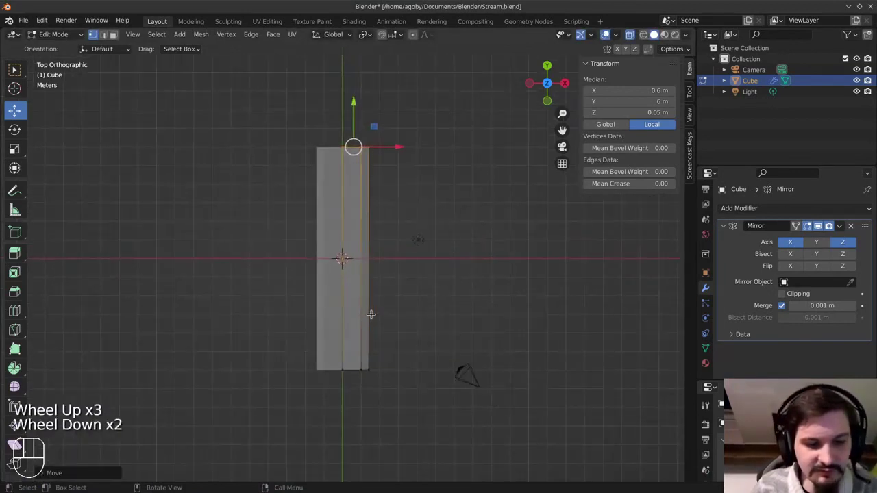
Move the selected vertices at the mesh's positive Y end outward along Y with snapping to 15 m
{"action": "scroll", "coordinate": [371, 315], "scroll_direction": "up", "scroll_amount": 1}
{"action": "scroll", "coordinate": [333, 296], "scroll_direction": "down", "scroll_amount": 4}
{"action": "scroll", "coordinate": [365, 280], "scroll_direction": "up", "scroll_amount": 2}
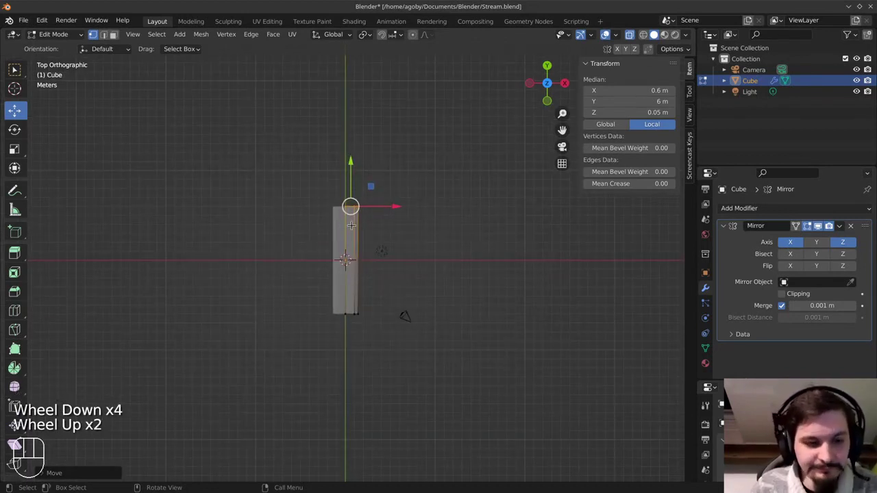
{"action": "key", "text": "g"}
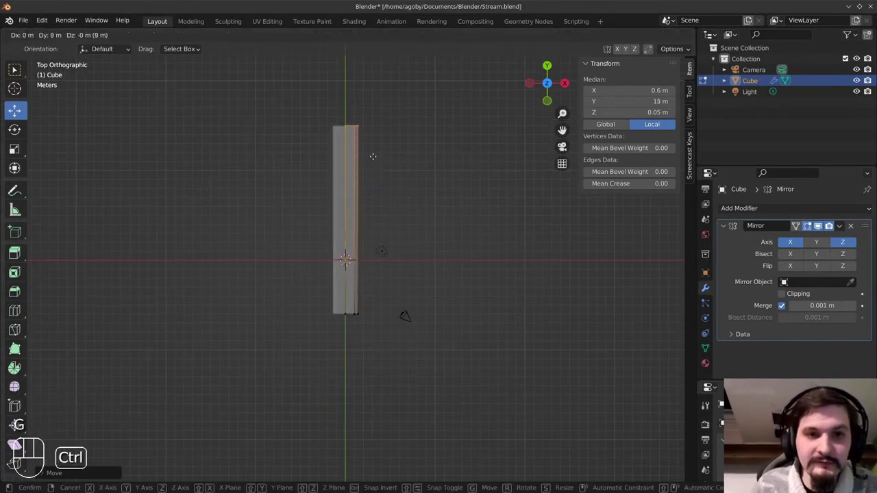
{"action": "left_click", "coordinate": [373, 156], "text": "ctrl"}
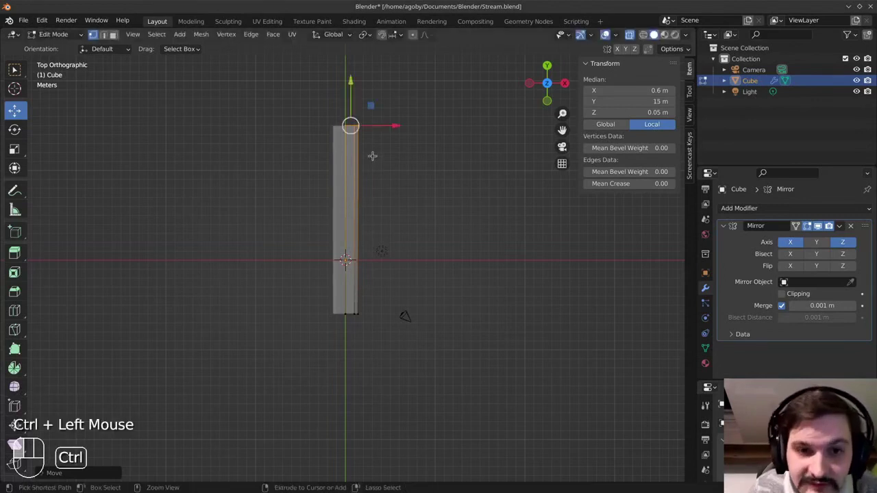
Select only the vertices at the mesh's negative Y end and move them along Y with snapping to -15 m
{"action": "key", "text": "b"}
{"action": "left_click_drag", "start_coordinate": [405, 313], "coordinate": [319, 341]}
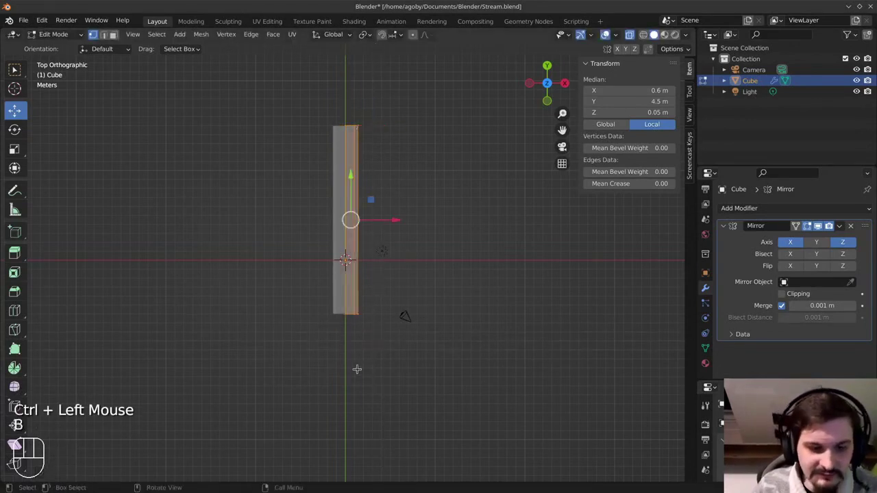
{"action": "key", "text": "alt+a"}
{"action": "key", "text": "alt+a"}
{"action": "key", "text": "b"}
{"action": "left_click_drag", "start_coordinate": [322, 320], "coordinate": [375, 305]}
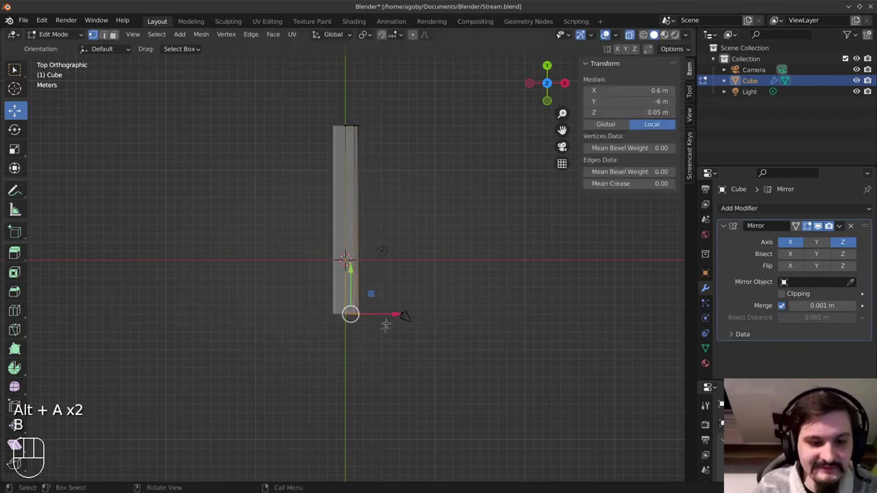
{"action": "key", "text": "g"}
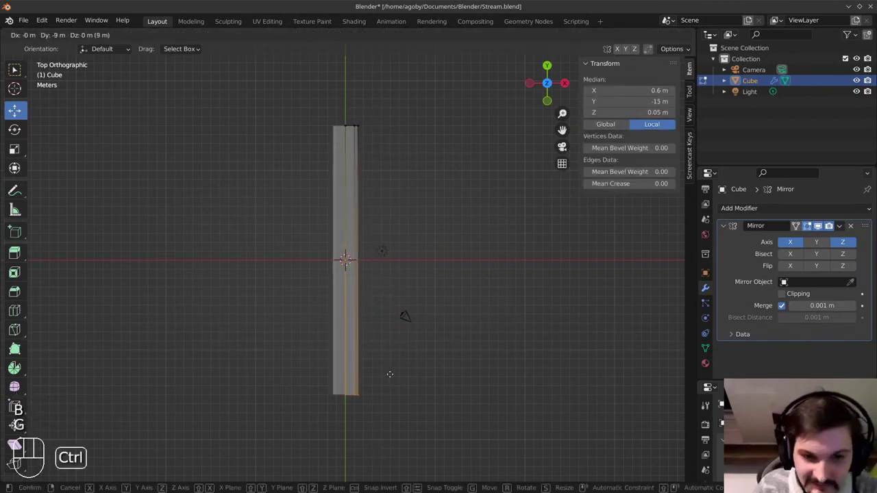
{"action": "left_click", "coordinate": [390, 375], "text": "ctrl"}
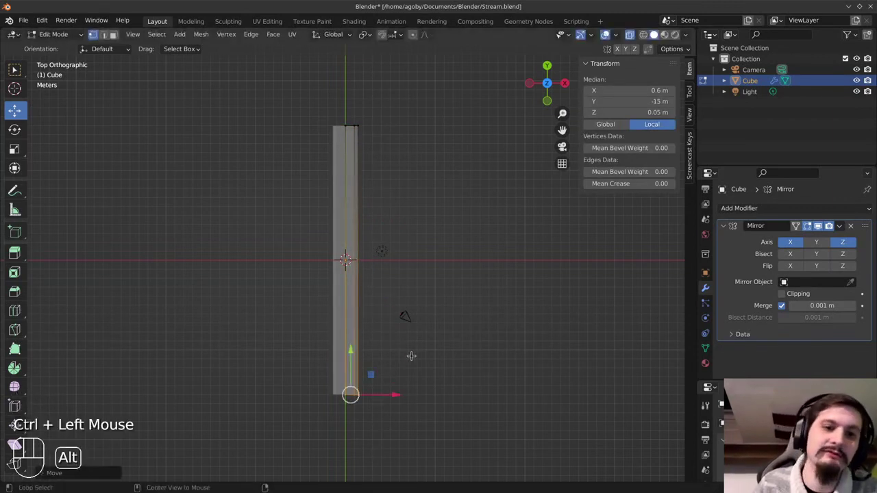
Deselect everything and box-select the vertices at the mesh's negative Y end from the top view
{"action": "key", "text": "alt+a"}
{"action": "middle_click_drag", "start_coordinate": [388, 392], "coordinate": [346, 317]}
{"action": "scroll", "coordinate": [295, 422], "scroll_direction": "up", "scroll_amount": 4}
{"action": "middle_click_drag", "start_coordinate": [293, 423], "coordinate": [343, 229], "text": "shift"}
{"action": "scroll", "coordinate": [359, 245], "scroll_direction": "up", "scroll_amount": 3}
{"action": "scroll", "coordinate": [359, 245], "scroll_direction": "down", "scroll_amount": 2}
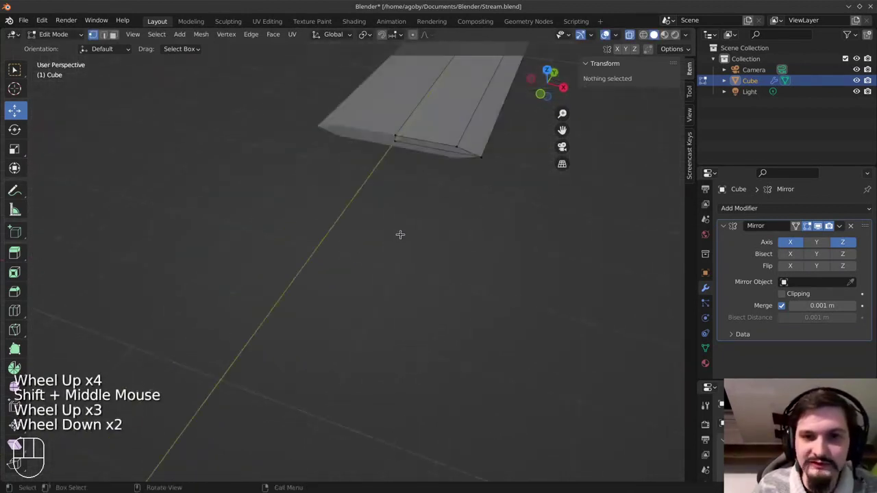
{"action": "key", "text": "KP_7"}
{"action": "middle_click_drag", "start_coordinate": [505, 435], "coordinate": [438, 178], "text": "shift"}
{"action": "scroll", "coordinate": [438, 179], "scroll_direction": "up", "scroll_amount": 3}
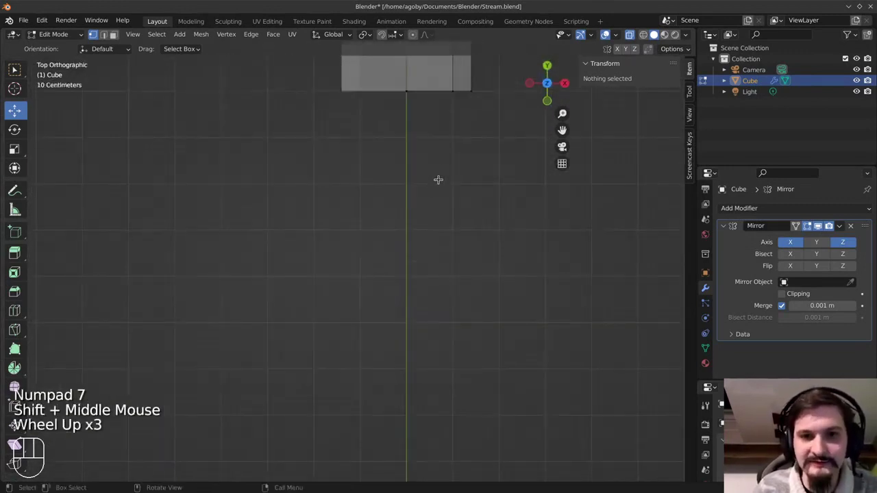
{"action": "scroll", "coordinate": [439, 180], "scroll_direction": "up", "scroll_amount": 1}
{"action": "middle_click_drag", "start_coordinate": [464, 110], "coordinate": [315, 249], "text": "shift"}
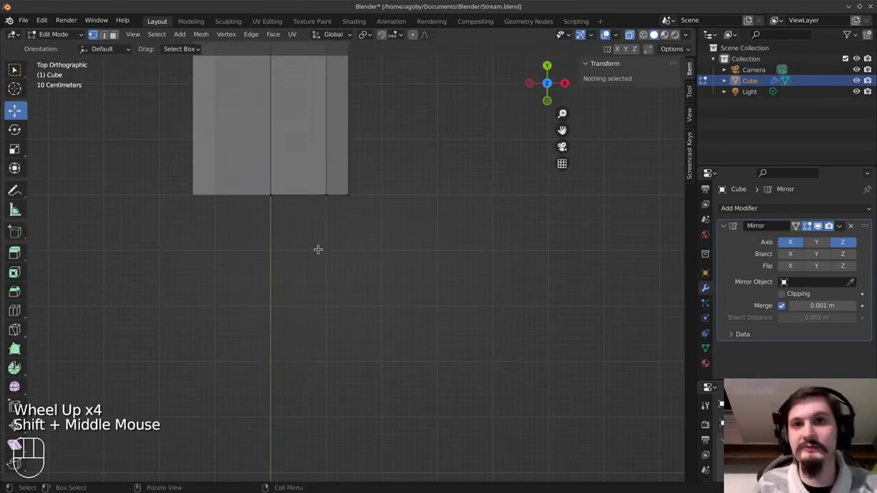
{"action": "left_click_drag", "start_coordinate": [373, 182], "coordinate": [248, 222]}
Examine the selected end face of the mesh up close in perspective
{"action": "middle_click_drag", "start_coordinate": [375, 281], "coordinate": [386, 289]}
{"action": "scroll", "coordinate": [387, 290], "scroll_direction": "down", "scroll_amount": 3}
{"action": "scroll", "coordinate": [386, 289], "scroll_direction": "up", "scroll_amount": 2}
{"action": "middle_click_drag", "start_coordinate": [323, 268], "coordinate": [376, 294]}
{"action": "middle_click_drag", "start_coordinate": [392, 365], "coordinate": [392, 270]}
{"action": "scroll", "coordinate": [393, 270], "scroll_direction": "up", "scroll_amount": 3}
{"action": "scroll", "coordinate": [393, 270], "scroll_direction": "up", "scroll_amount": 1}
{"action": "scroll", "coordinate": [394, 268], "scroll_direction": "down", "scroll_amount": 2}
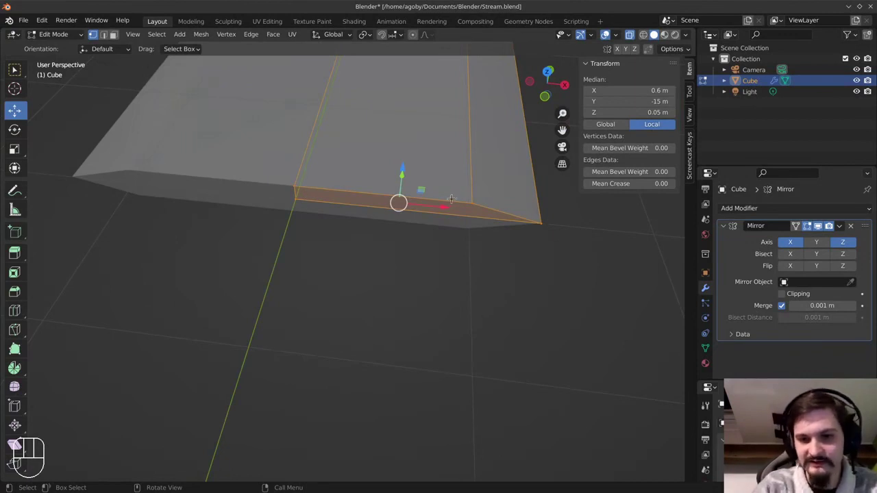
From the top view, extrude the selected end face 3 m with snapping to Y -18 m
{"action": "key", "text": "KP_7"}
{"action": "scroll", "coordinate": [446, 213], "scroll_direction": "down", "scroll_amount": 2}
{"action": "middle_click_drag", "start_coordinate": [436, 363], "coordinate": [454, 133], "text": "shift"}
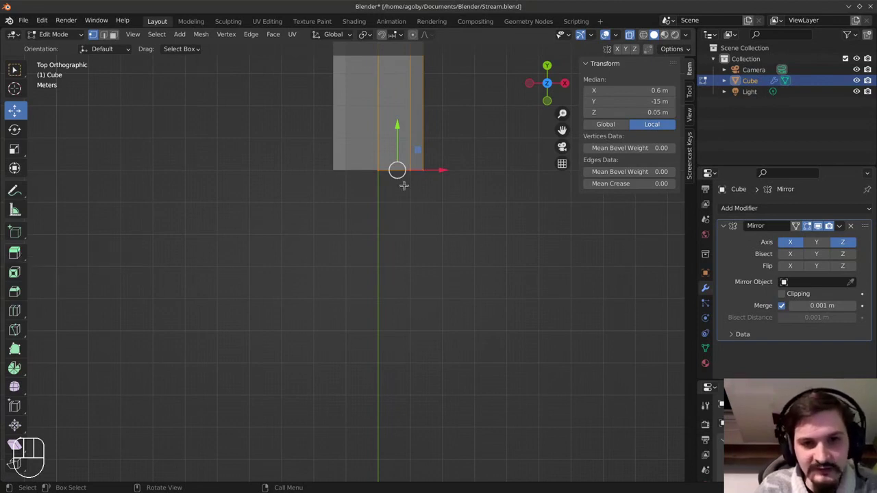
{"action": "key", "text": "e"}
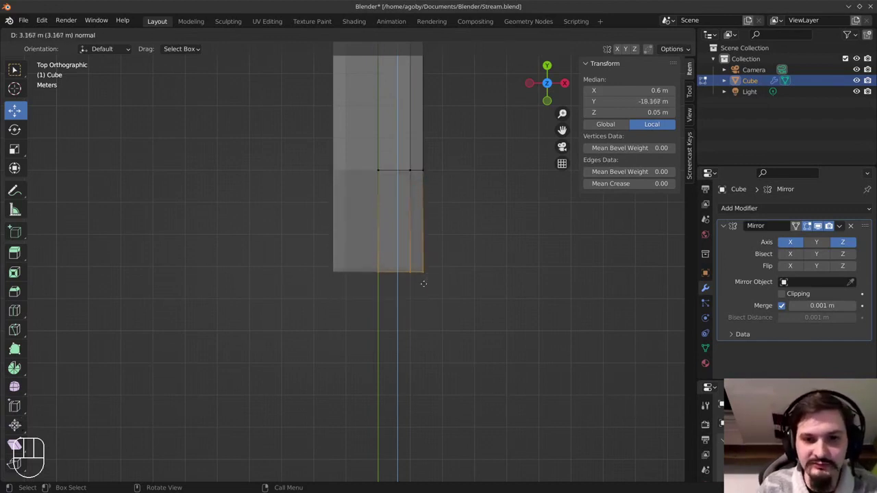
{"action": "key", "text": "ctrl"}
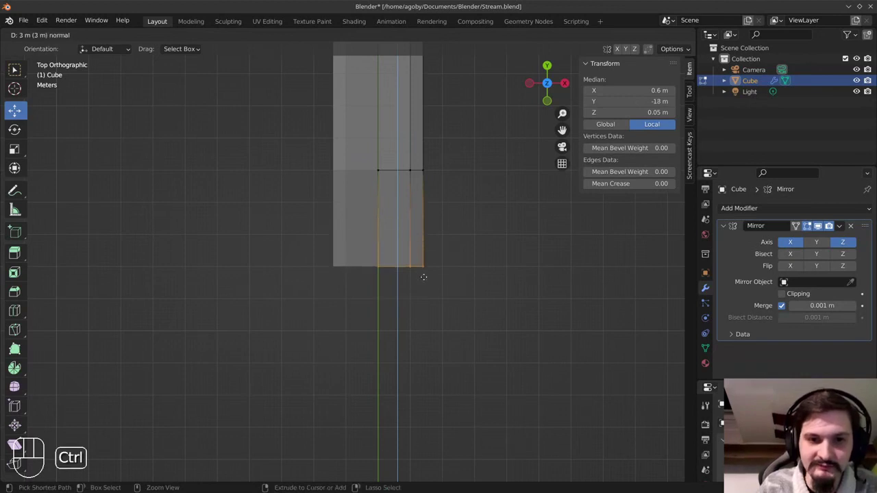
{"action": "left_click", "coordinate": [422, 276], "text": "ctrl"}
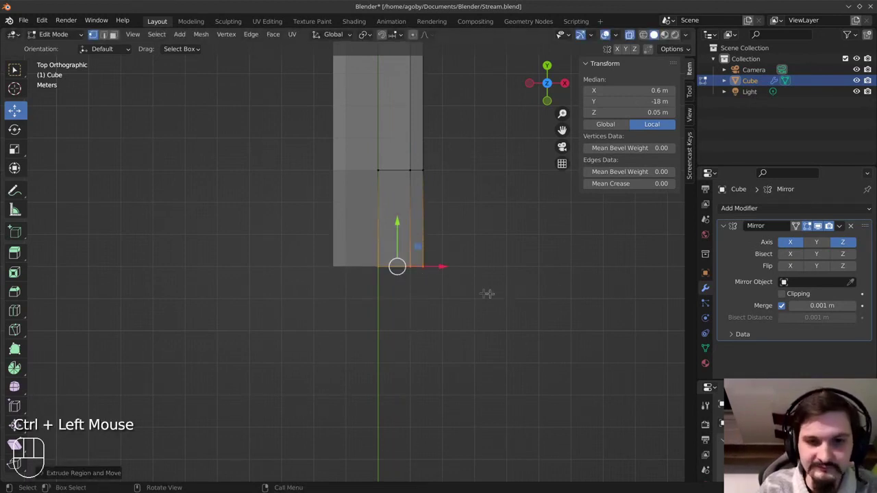
In face selection, extrude the top face of the new end segment and cancel the offset to leave the extruded geometry in place
{"action": "left_click", "coordinate": [466, 296]}
{"action": "middle_click_drag", "start_coordinate": [440, 295], "coordinate": [443, 343]}
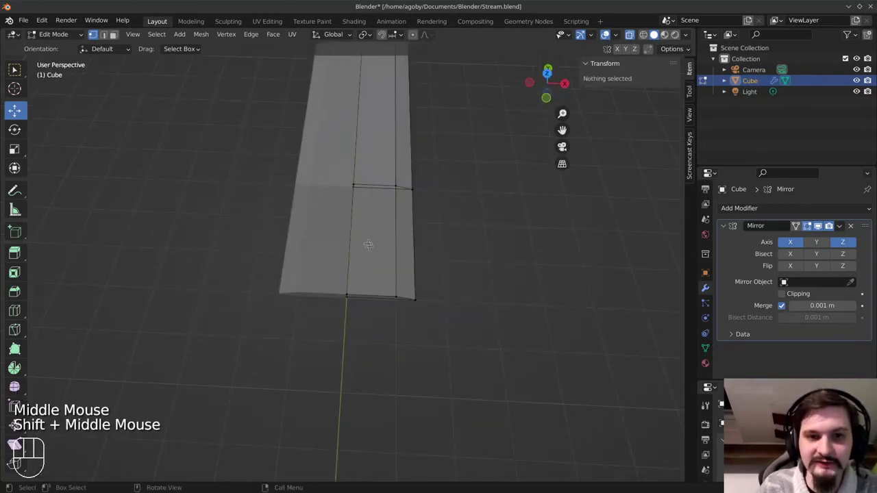
{"action": "left_click", "coordinate": [114, 35]}
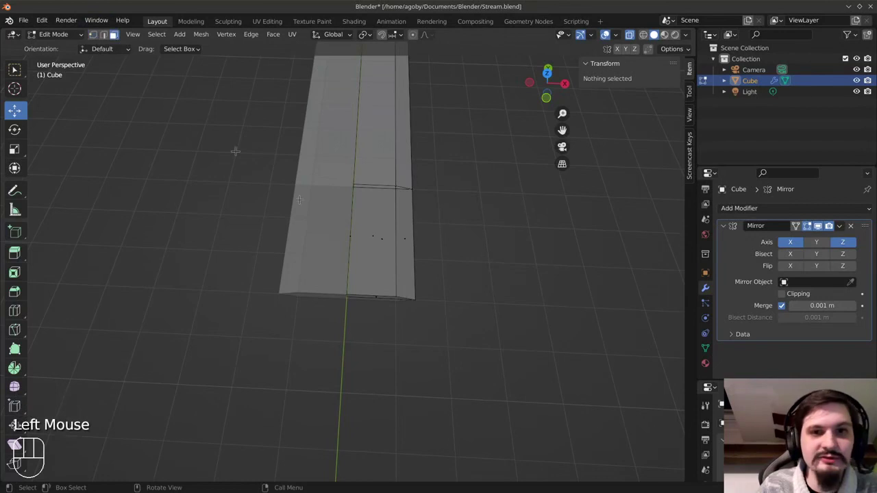
{"action": "left_click", "coordinate": [374, 237]}
{"action": "middle_click_drag", "start_coordinate": [479, 335], "coordinate": [456, 290]}
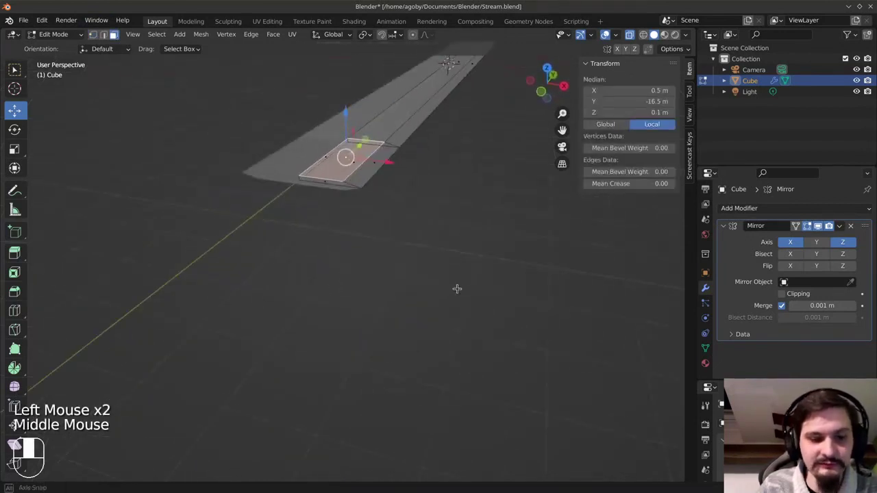
{"action": "key", "text": "e"}
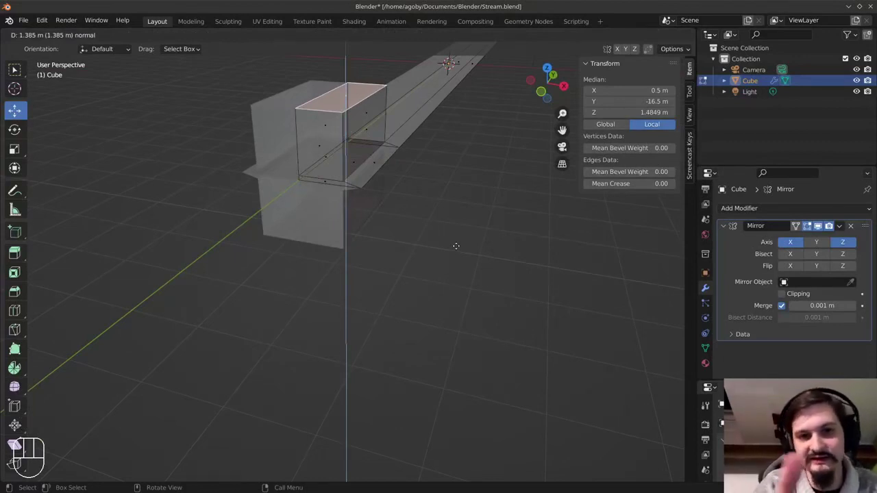
{"action": "key", "text": "ctrl"}
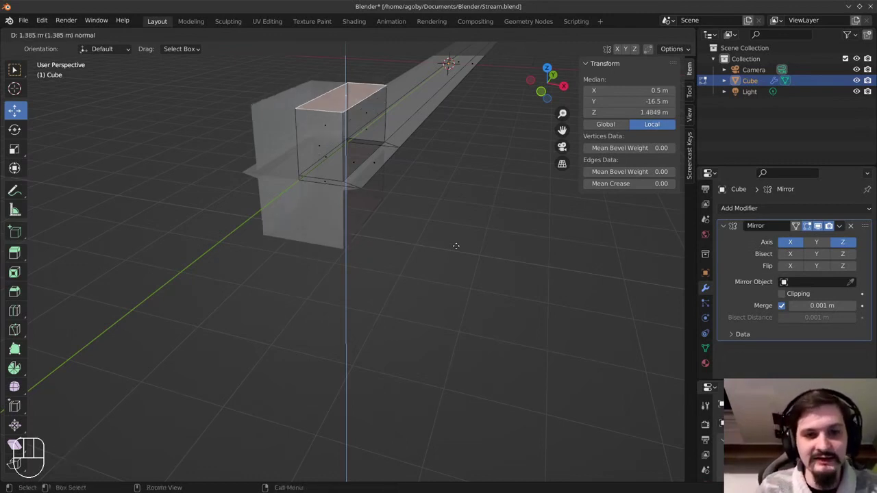
{"action": "key", "text": "Escape"}
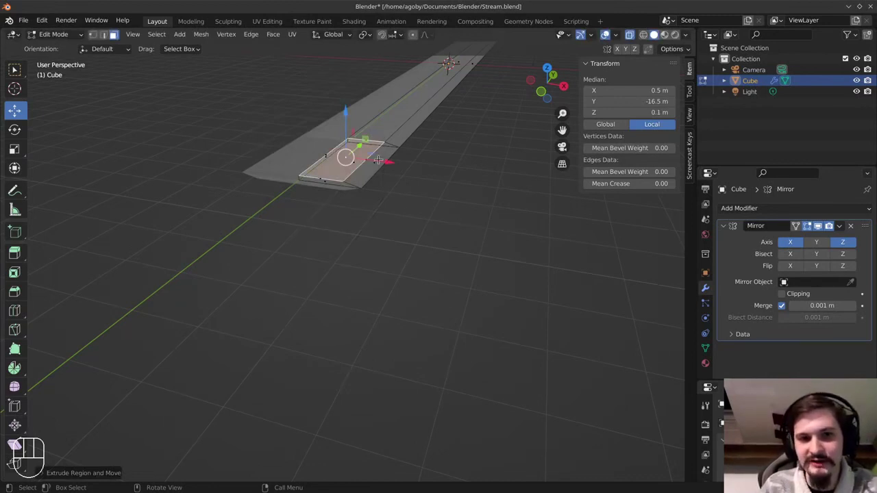
Deselect everything, turn off X-ray and reselect the top face of the end segment to check its geometry
{"action": "scroll", "coordinate": [352, 164], "scroll_direction": "up", "scroll_amount": 2}
{"action": "scroll", "coordinate": [352, 165], "scroll_direction": "up", "scroll_amount": 1}
{"action": "scroll", "coordinate": [353, 165], "scroll_direction": "down", "scroll_amount": 2}
{"action": "middle_click_drag", "start_coordinate": [352, 164], "coordinate": [414, 252], "text": "shift"}
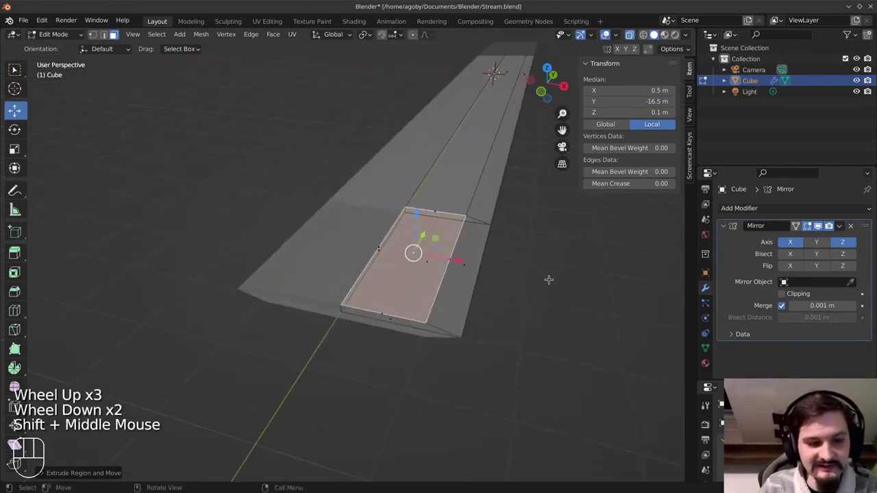
{"action": "key", "text": "alt+a"}
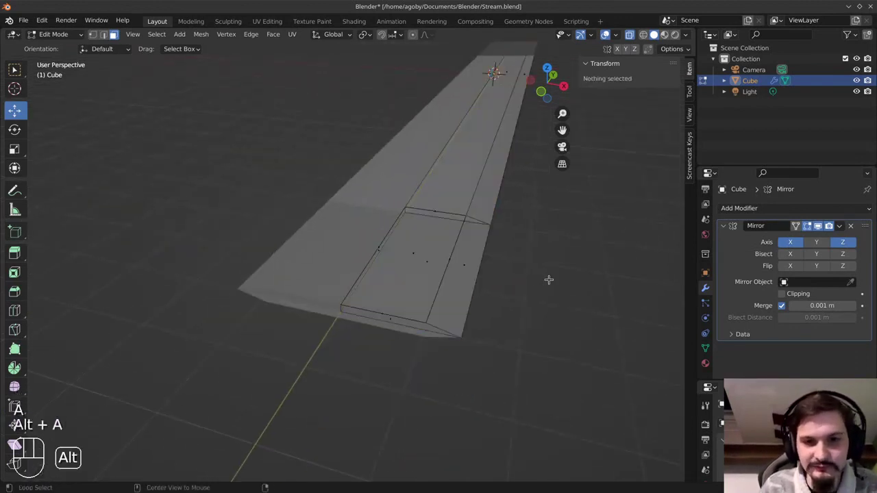
{"action": "left_click", "coordinate": [629, 34]}
{"action": "double_click", "coordinate": [409, 252]}
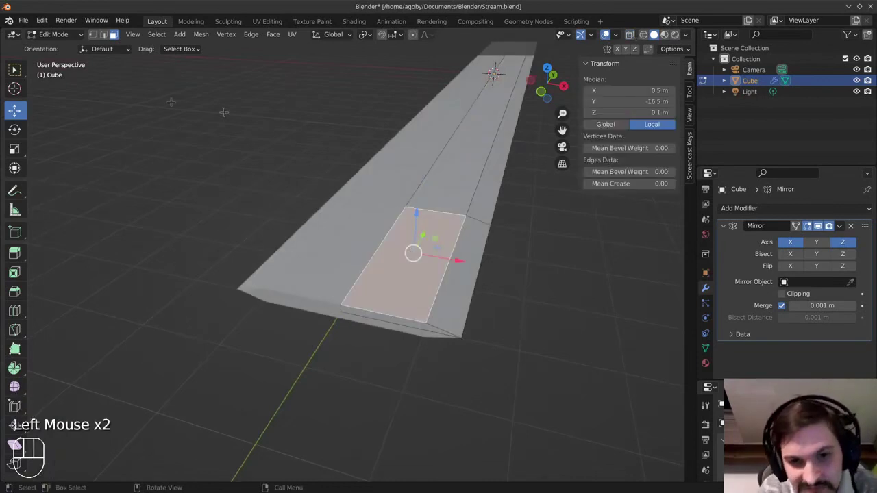
{"action": "left_click", "coordinate": [382, 277]}
{"action": "left_click", "coordinate": [546, 322]}
{"action": "double_click", "coordinate": [416, 277]}
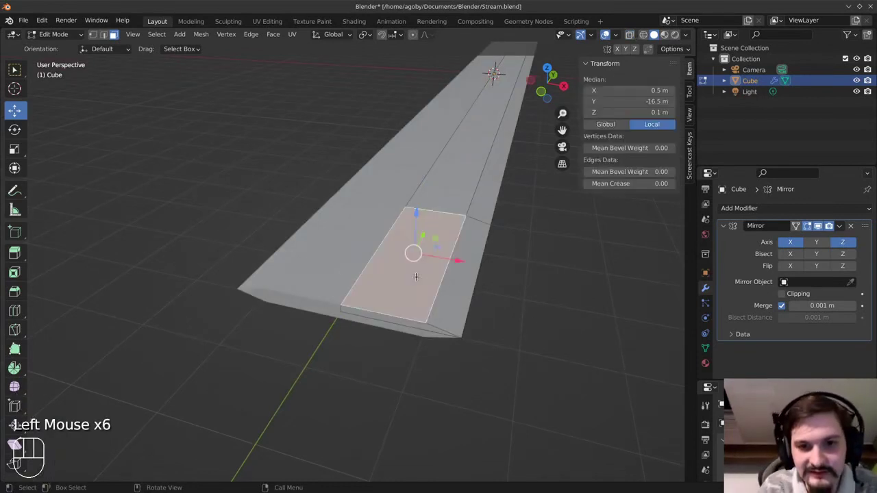
{"action": "double_click", "coordinate": [416, 277]}
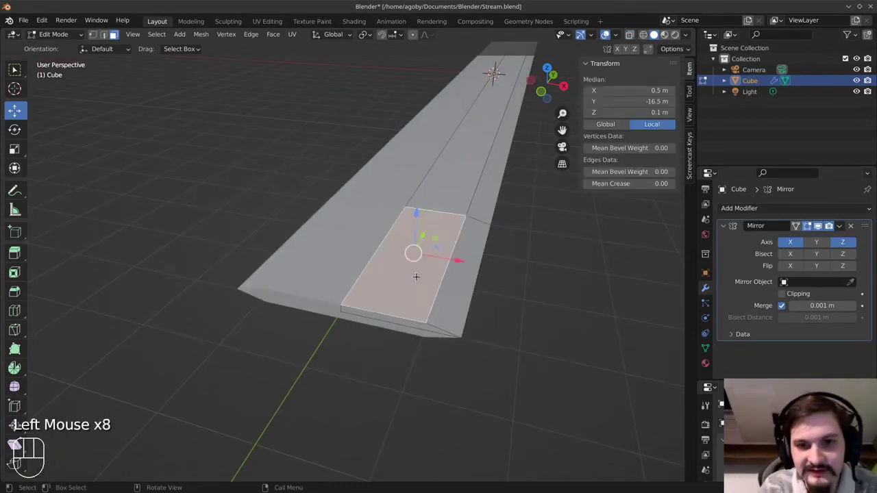
Turn X-ray back on, undo the recent selection changes and deselect everything
{"action": "left_click", "coordinate": [629, 34]}
{"action": "key", "text": "ctrl+z"}
{"action": "key", "text": "ctrl+z"}
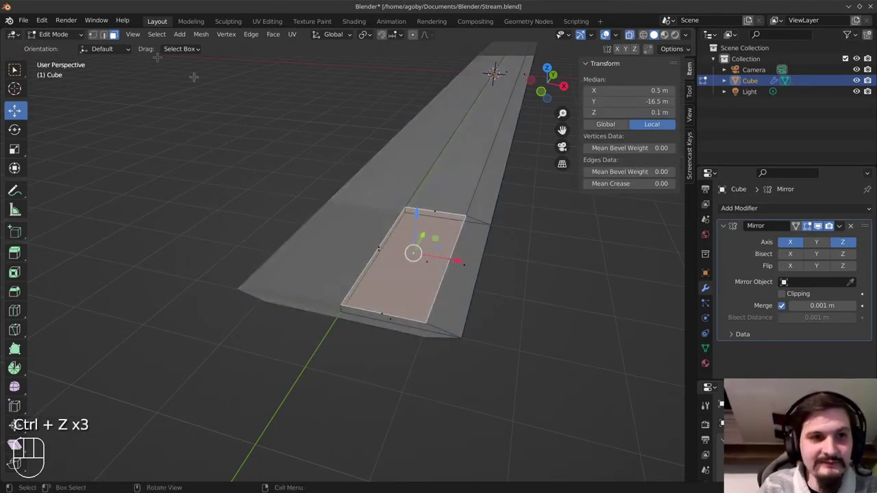
{"action": "key", "text": "ctrl+z"}
{"action": "key", "text": "ctrl+z"}
{"action": "key", "text": "ctrl+z"}
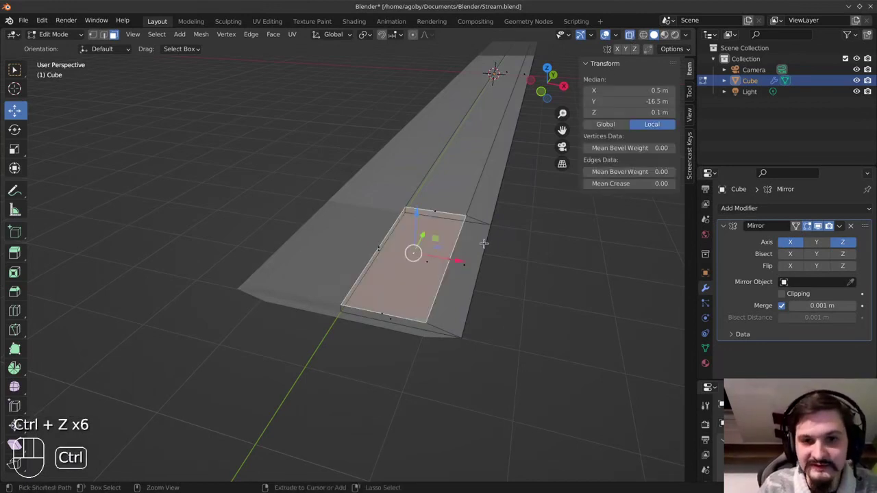
{"action": "key", "text": "ctrl+z"}
{"action": "key", "text": "ctrl+z"}
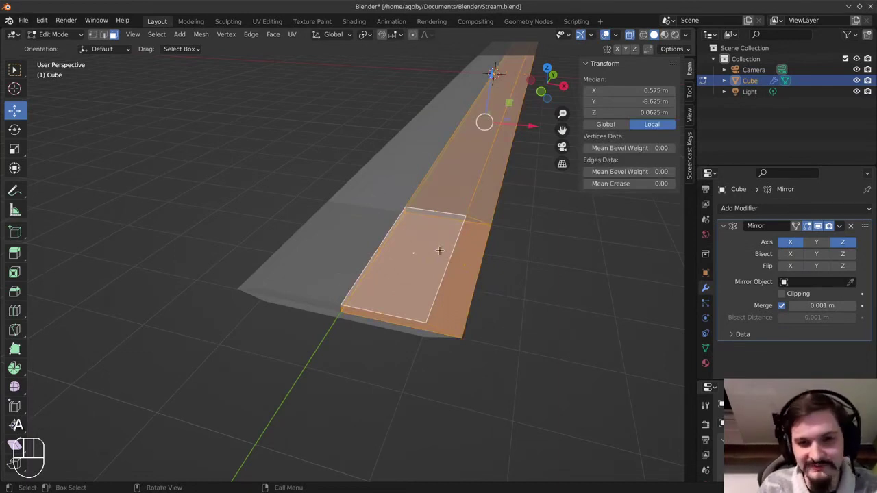
{"action": "key", "text": "alt+a"}
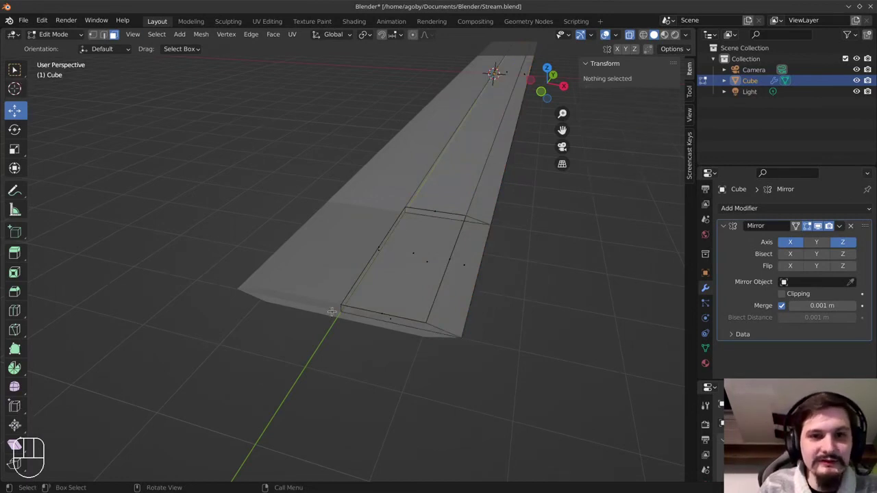
In vertex selection, select the whole mesh, merge its duplicate vertices by distance and deselect everything
{"action": "left_click", "coordinate": [93, 34]}
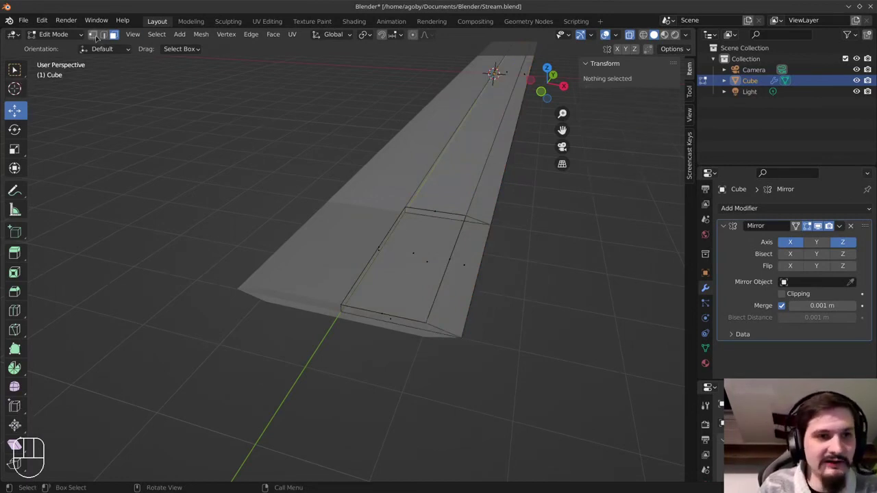
{"action": "left_click", "coordinate": [425, 322]}
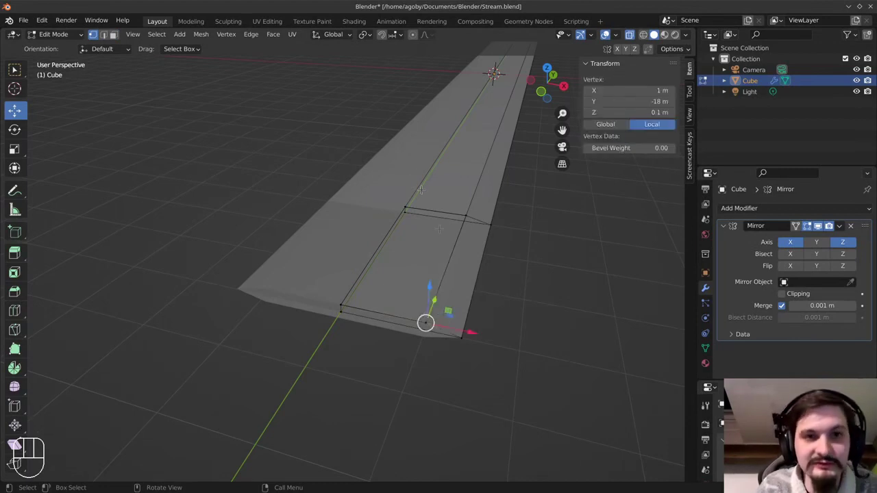
{"action": "key", "text": "a"}
{"action": "key", "text": "a"}
{"action": "key", "text": "a"}
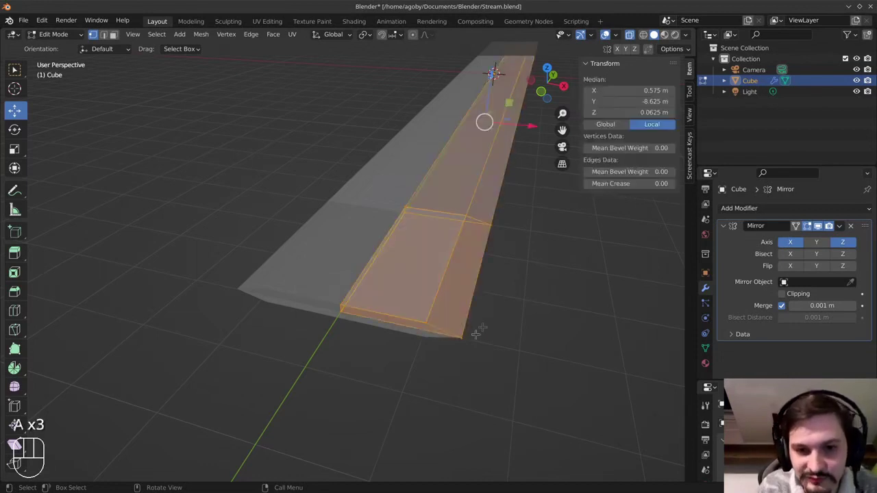
{"action": "left_click", "coordinate": [199, 35]}
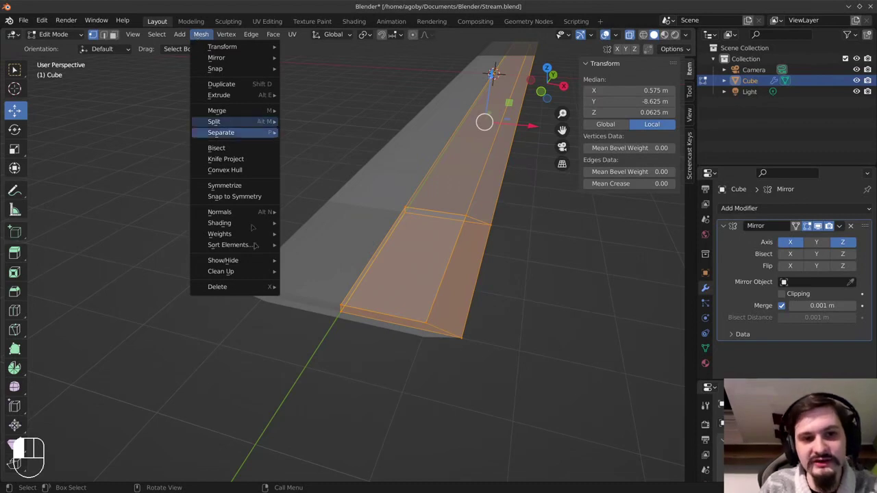
{"action": "mouse_move", "coordinate": [228, 274]}
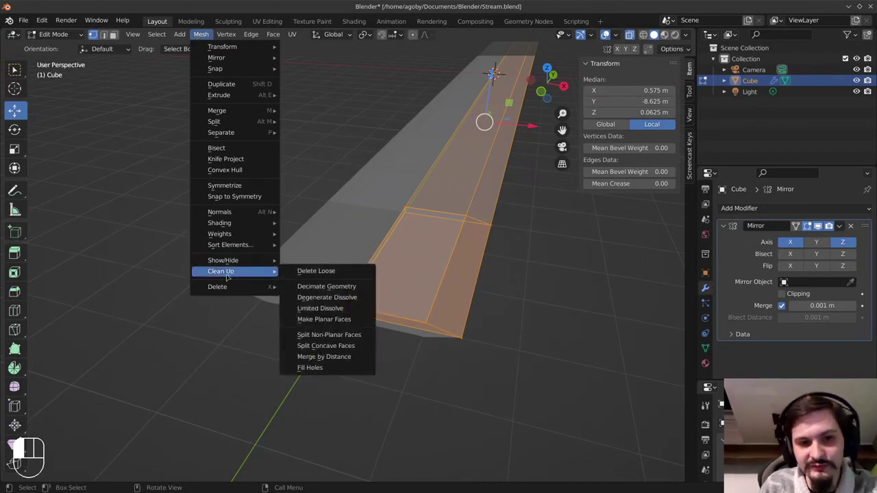
{"action": "left_click", "coordinate": [349, 358]}
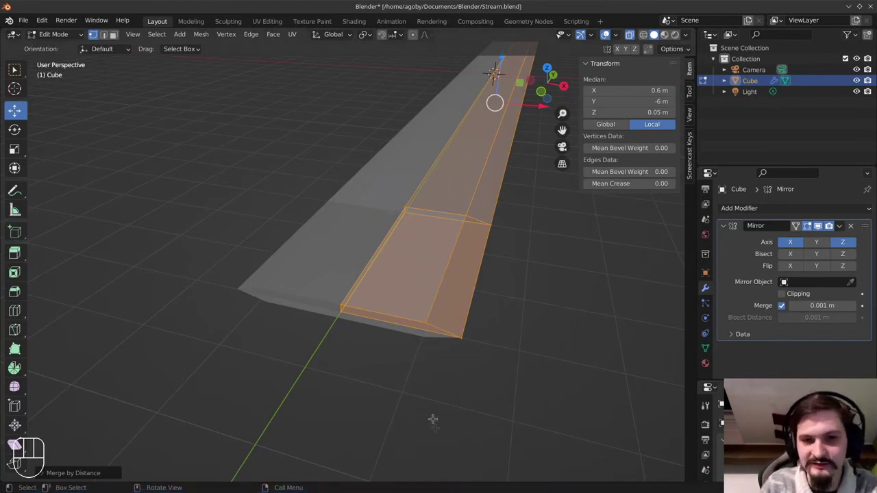
{"action": "key", "text": "alt+a"}
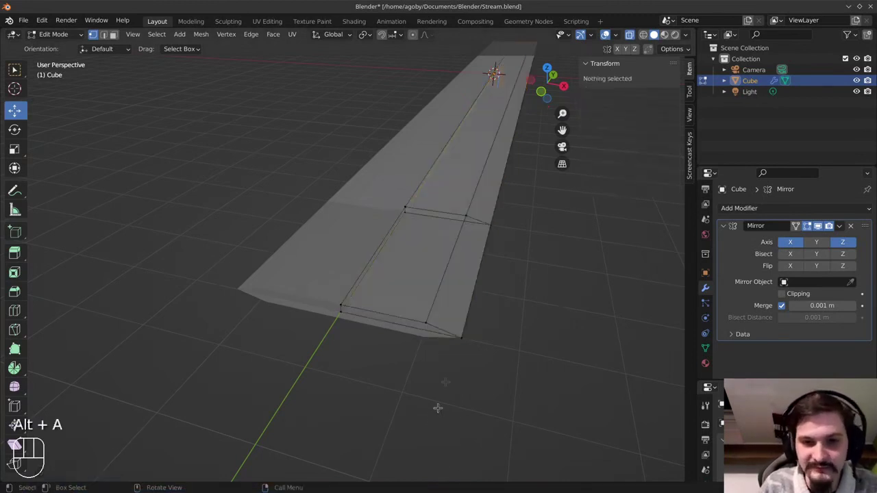
Select the two outer vertices of the end segment together and set their median X to 0 m
{"action": "left_click", "coordinate": [431, 322]}
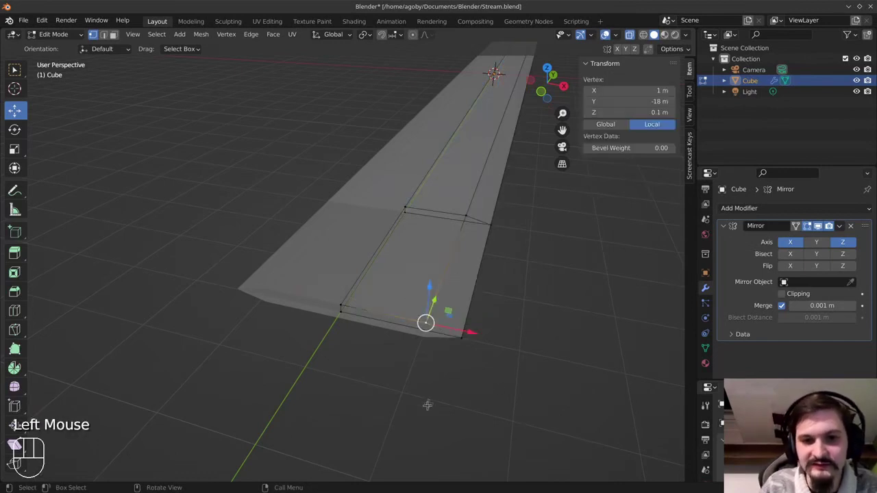
{"action": "left_click", "coordinate": [461, 336], "text": "shift"}
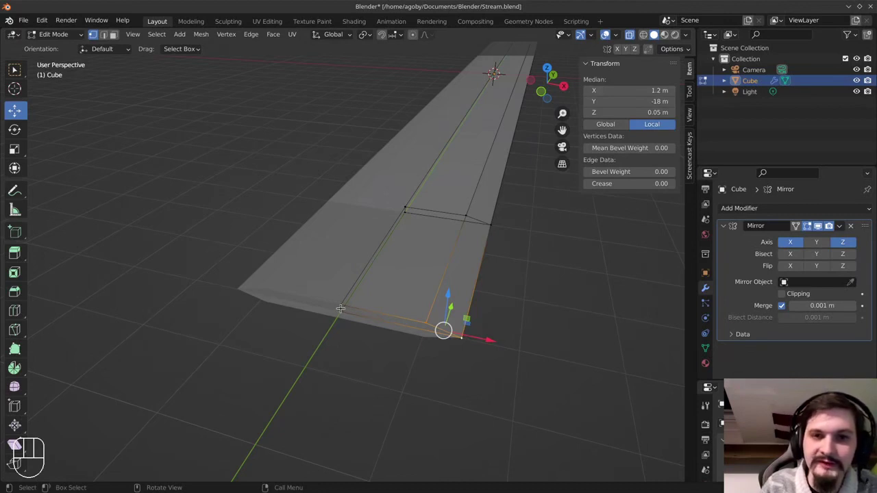
{"action": "left_click", "coordinate": [620, 92]}
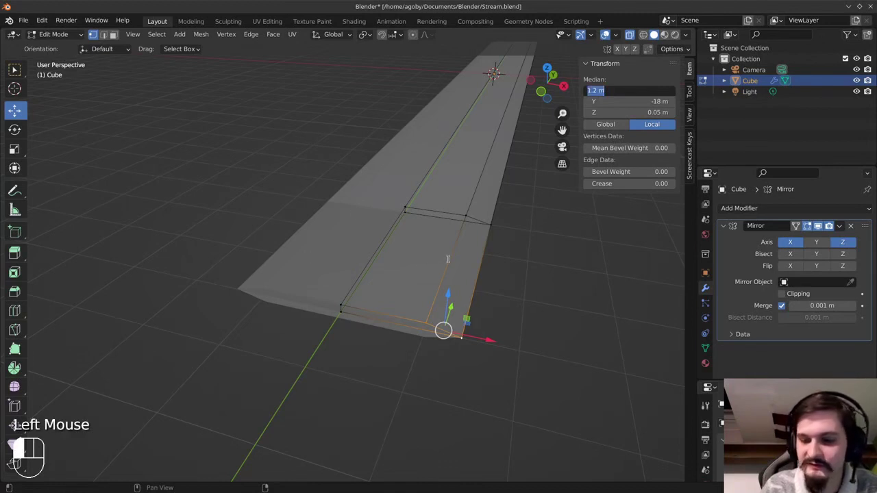
{"action": "type", "text": "0"}
{"action": "key", "text": "Return"}
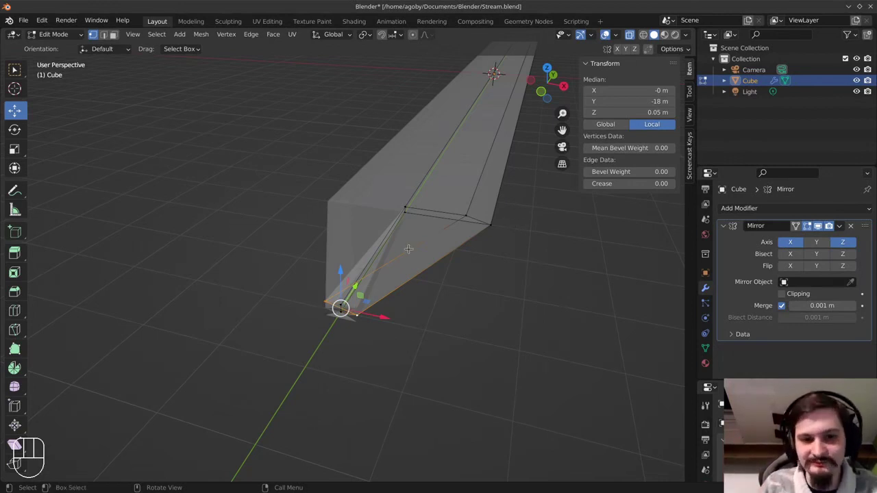
Select each of the two outer end vertices individually and set its X coordinate to 0 m
{"action": "left_click", "coordinate": [326, 301]}
{"action": "left_click", "coordinate": [657, 90]}
{"action": "type", "text": "0"}
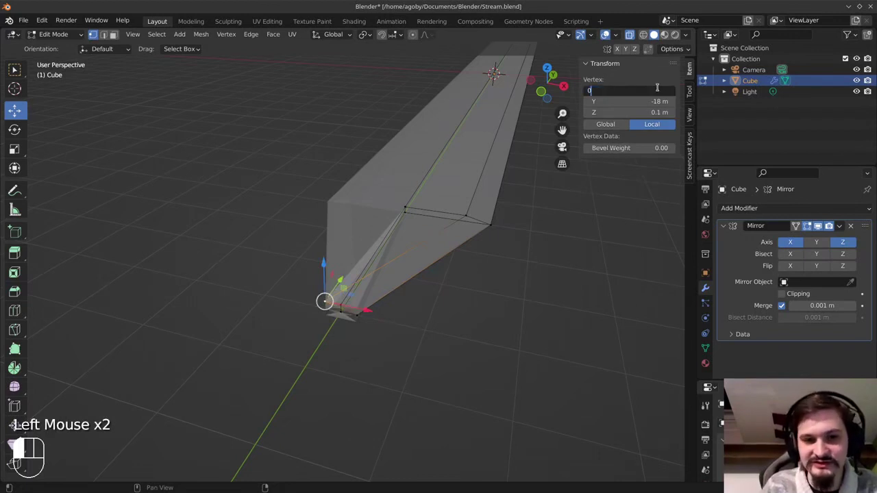
{"action": "key", "text": "Return"}
{"action": "left_click", "coordinate": [346, 313]}
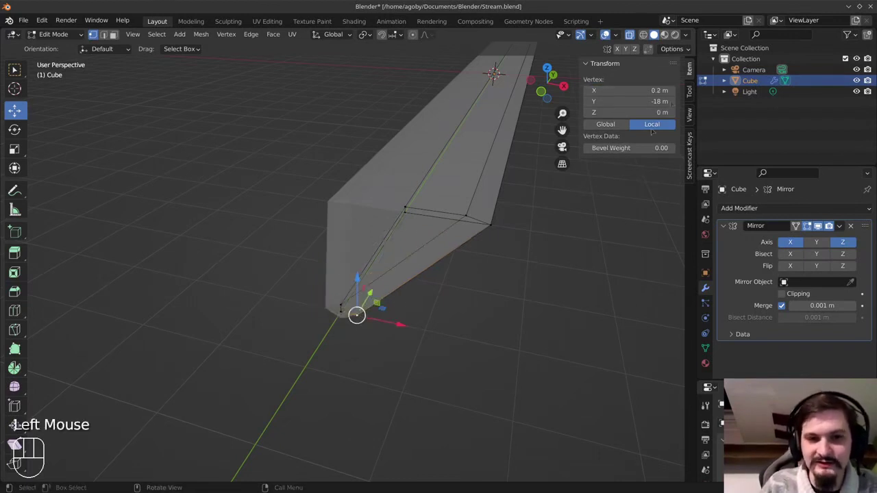
{"action": "double_click", "coordinate": [649, 89]}
{"action": "type", "text": "0"}
{"action": "key", "text": "Return"}
Select the whole mesh and merge the overlapping end vertices by distance
{"action": "middle_click_drag", "start_coordinate": [507, 205], "coordinate": [435, 226]}
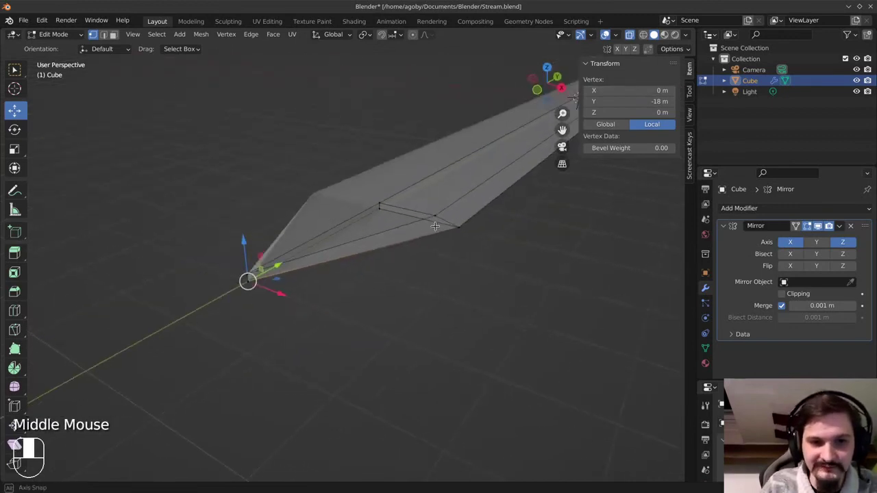
{"action": "left_click", "coordinate": [258, 275]}
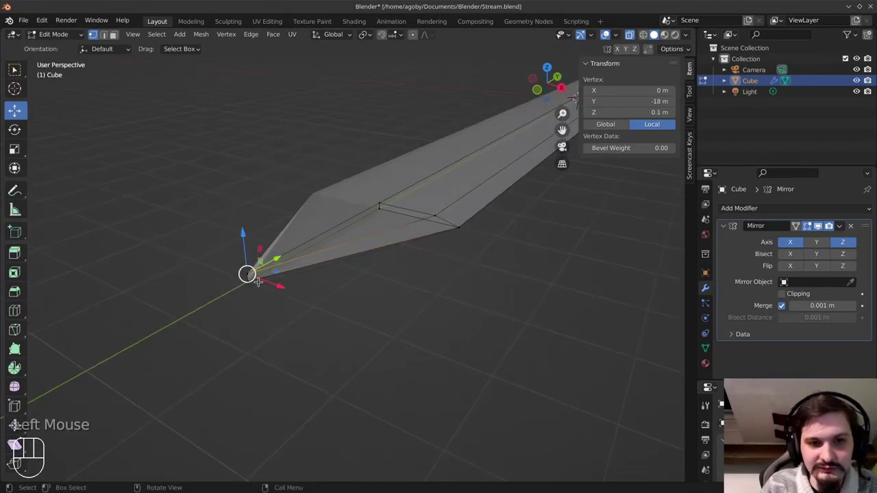
{"action": "scroll", "coordinate": [233, 277], "scroll_direction": "up", "scroll_amount": 2}
{"action": "scroll", "coordinate": [233, 277], "scroll_direction": "down", "scroll_amount": 1}
{"action": "middle_click_drag", "start_coordinate": [233, 276], "coordinate": [314, 249], "text": "shift"}
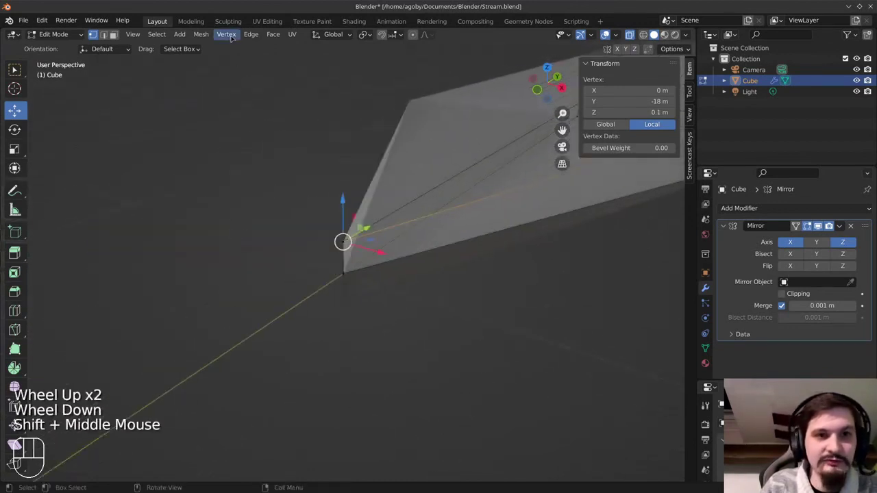
{"action": "key", "text": "a"}
{"action": "left_click", "coordinate": [203, 35]}
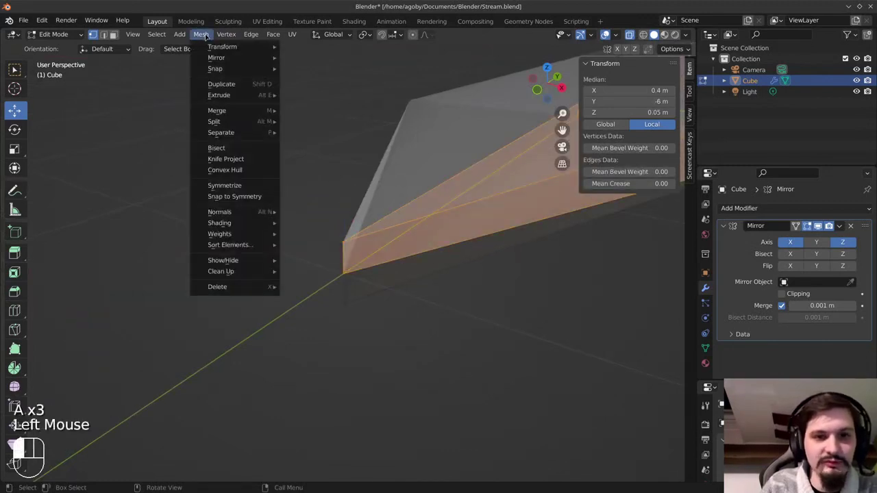
{"action": "mouse_move", "coordinate": [248, 274]}
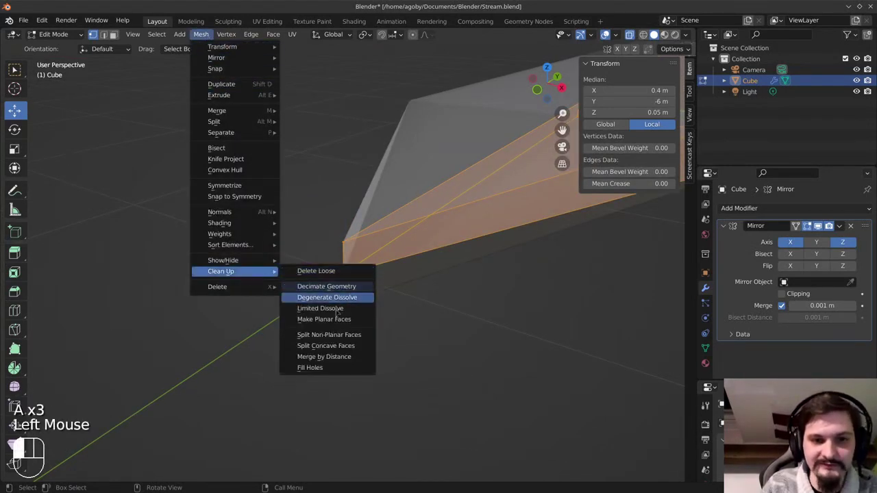
{"action": "left_click", "coordinate": [329, 356]}
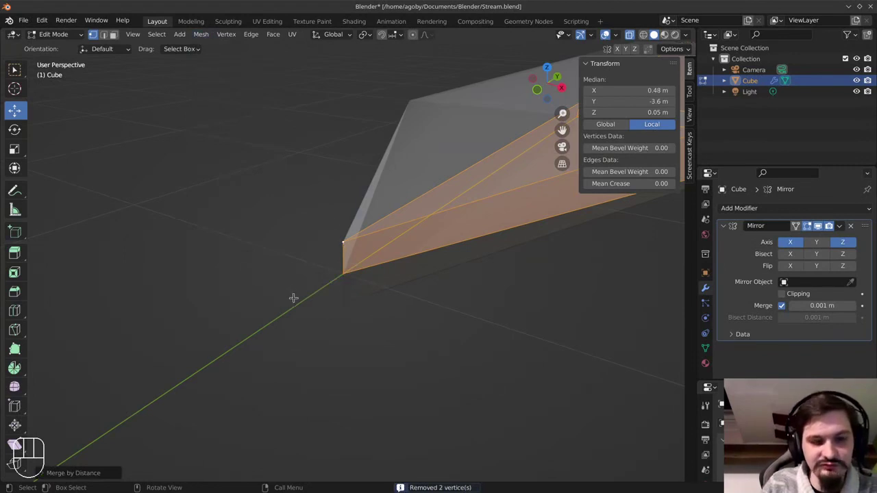
Deselect everything, select the upper vertex at the end and set its Z coordinate to 0 m
{"action": "key", "text": "a"}
{"action": "key", "text": "a"}
{"action": "key", "text": "a"}
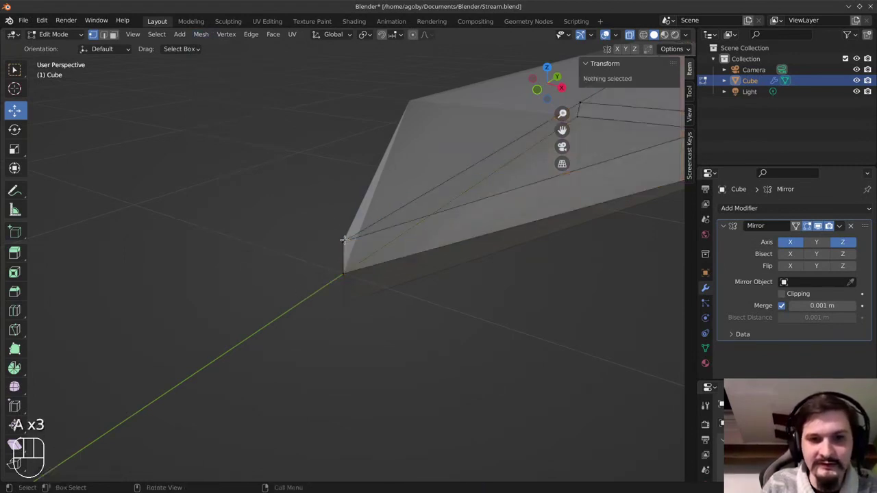
{"action": "left_click", "coordinate": [342, 242]}
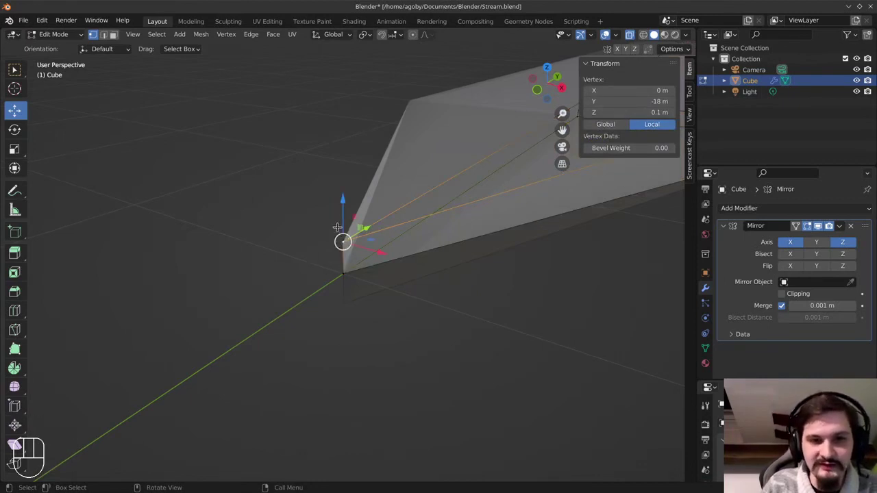
{"action": "left_click", "coordinate": [640, 113]}
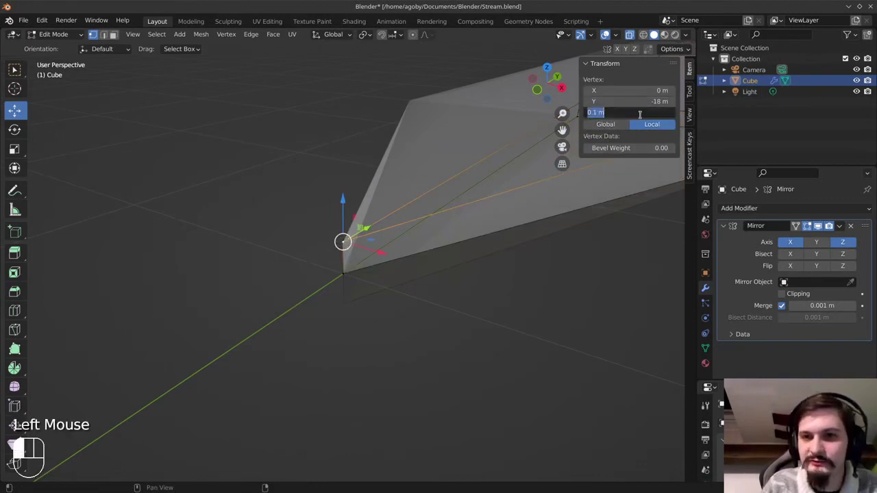
{"action": "type", "text": "0"}
{"action": "key", "text": "Return"}
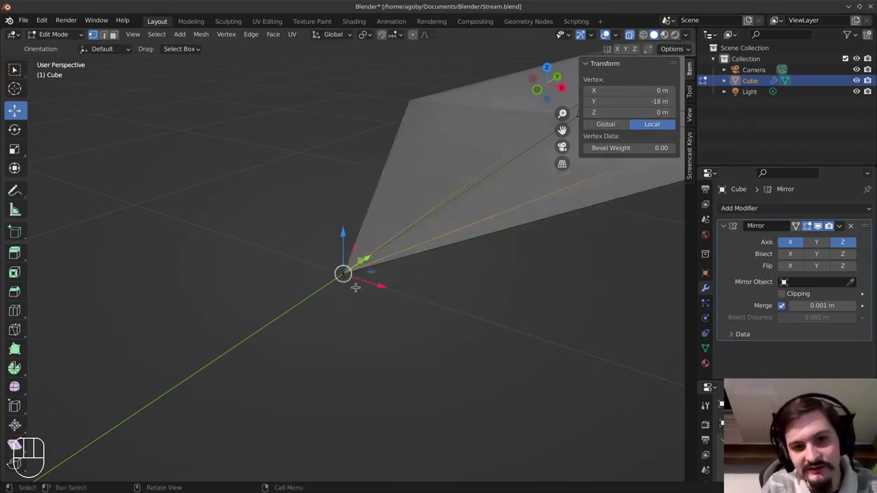
Merge the whole mesh by distance to clean up the tip, deselect everything and view the blade in Object Mode
{"action": "key", "text": "a"}
{"action": "key", "text": "a"}
{"action": "left_click", "coordinate": [226, 34]}
{"action": "mouse_move", "coordinate": [251, 272]}
{"action": "left_click", "coordinate": [333, 357]}
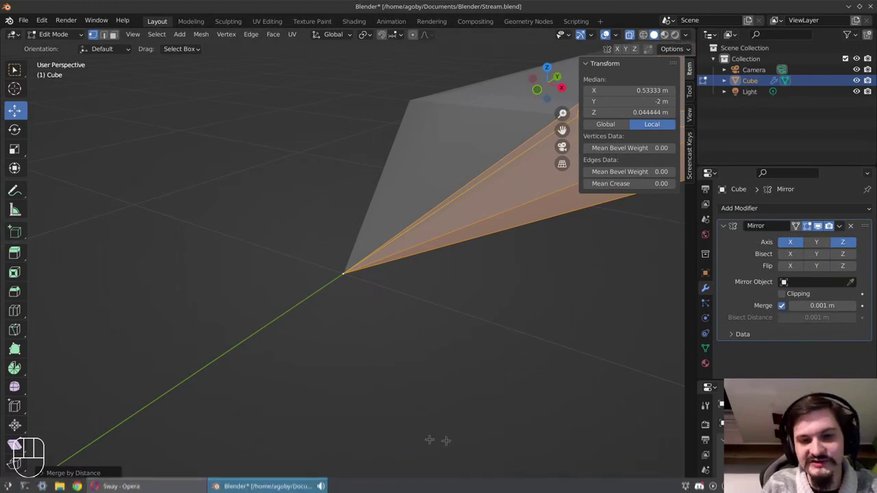
{"action": "mouse_move", "coordinate": [466, 280]}
{"action": "middle_mouse_down"}
{"action": "mouse_move", "coordinate": [478, 290]}
{"action": "mouse_move", "coordinate": [464, 296]}
{"action": "middle_mouse_up"}
{"action": "scroll", "coordinate": [464, 296], "scroll_direction": "down", "scroll_amount": 3, "text": "shift"}
{"action": "scroll", "coordinate": [479, 305], "scroll_direction": "up", "scroll_amount": 2, "text": "shift"}
{"action": "scroll", "coordinate": [483, 314], "scroll_direction": "down", "scroll_amount": 4}
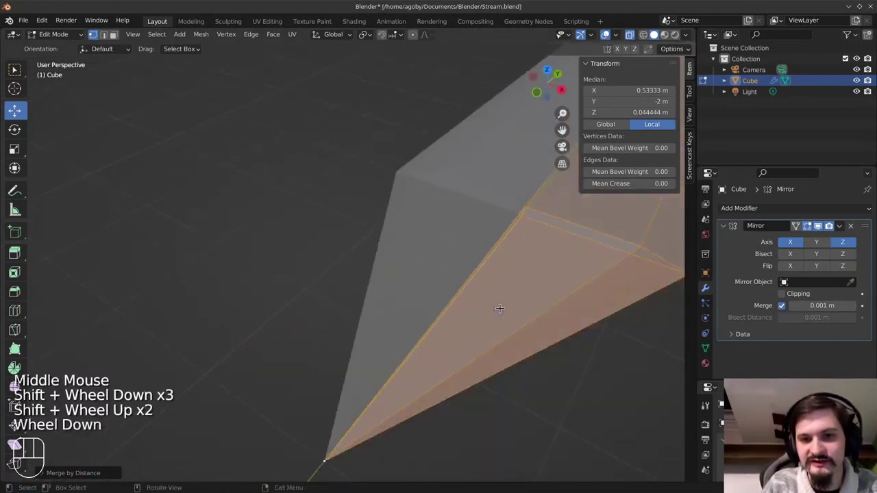
{"action": "key", "text": "a"}
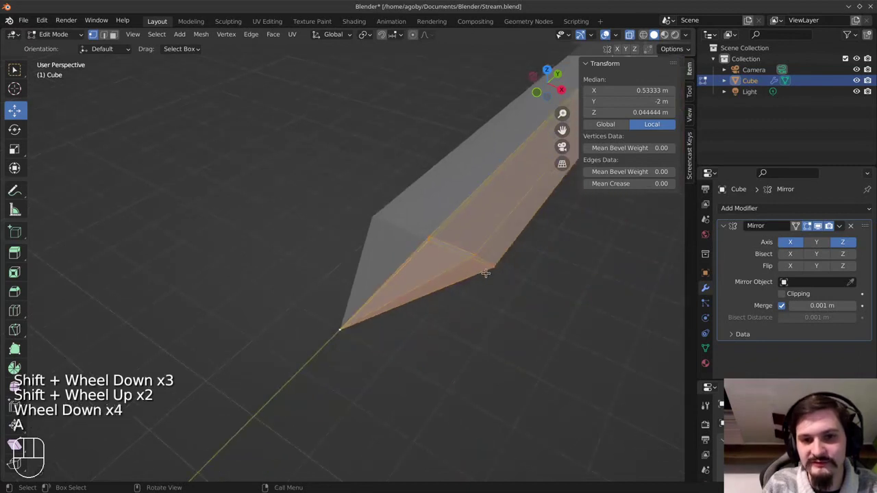
{"action": "key", "text": "alt+a"}
{"action": "middle_click_drag", "start_coordinate": [568, 235], "coordinate": [401, 288], "text": "shift"}
{"action": "scroll", "coordinate": [419, 279], "scroll_direction": "down", "scroll_amount": 2}
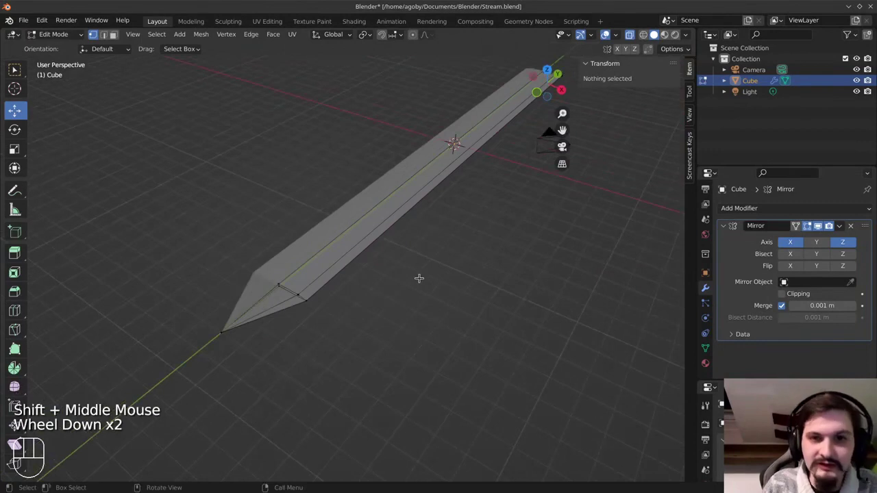
{"action": "key", "text": "Tab"}
{"action": "middle_click_drag", "start_coordinate": [402, 285], "coordinate": [291, 281]}
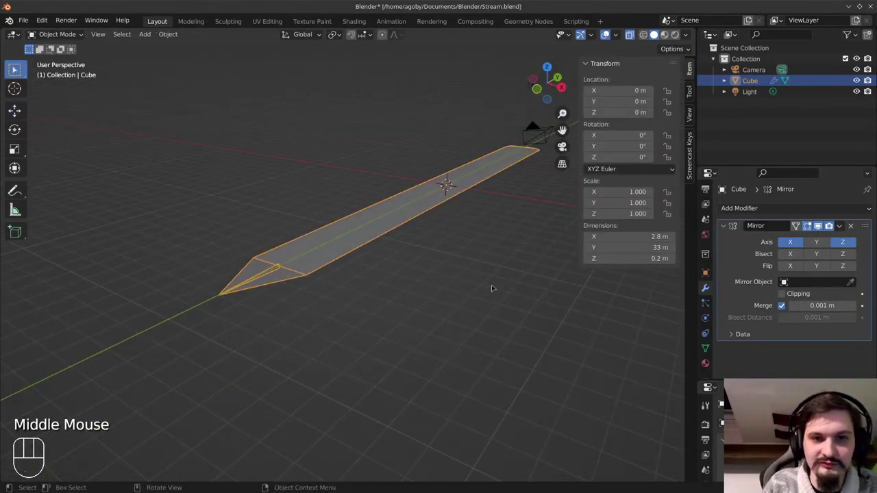
Return to Edit Mode and, in face selection, delete only the internal face along the tip's centre plane
{"action": "key", "text": "Tab"}
{"action": "scroll", "coordinate": [280, 283], "scroll_direction": "up", "scroll_amount": 5}
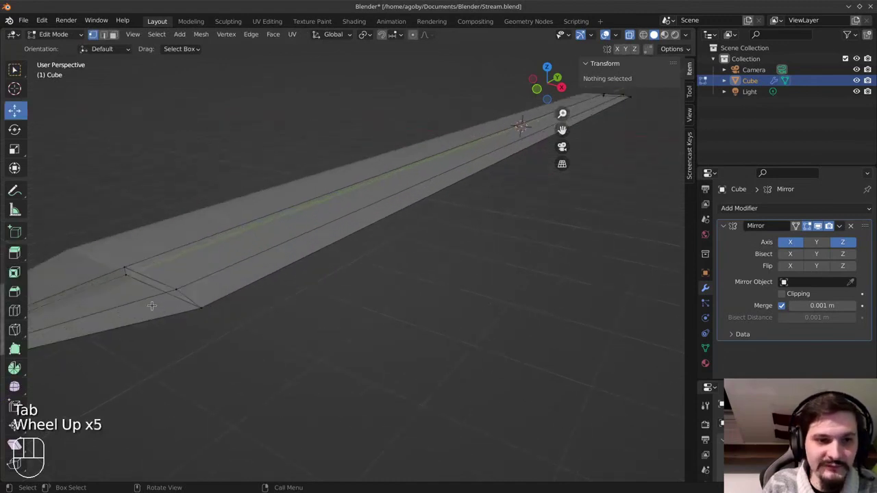
{"action": "middle_click_drag", "start_coordinate": [128, 284], "coordinate": [317, 233], "text": "shift"}
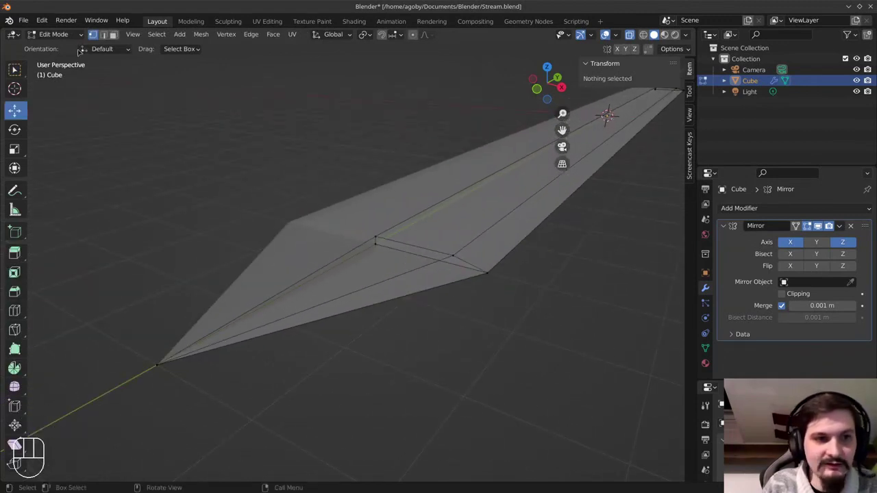
{"action": "left_click", "coordinate": [114, 35]}
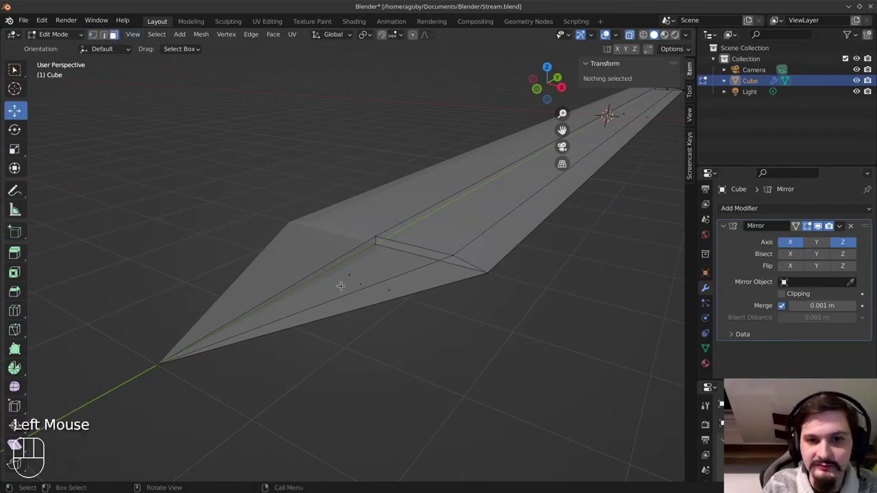
{"action": "scroll", "coordinate": [323, 290], "scroll_direction": "up", "scroll_amount": 3}
{"action": "scroll", "coordinate": [325, 290], "scroll_direction": "down", "scroll_amount": 1}
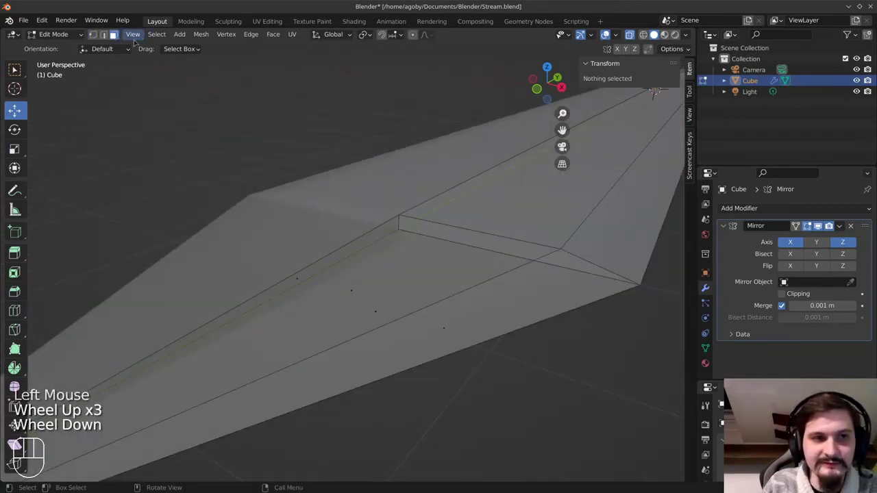
{"action": "left_click", "coordinate": [296, 277]}
{"action": "key", "text": "x"}
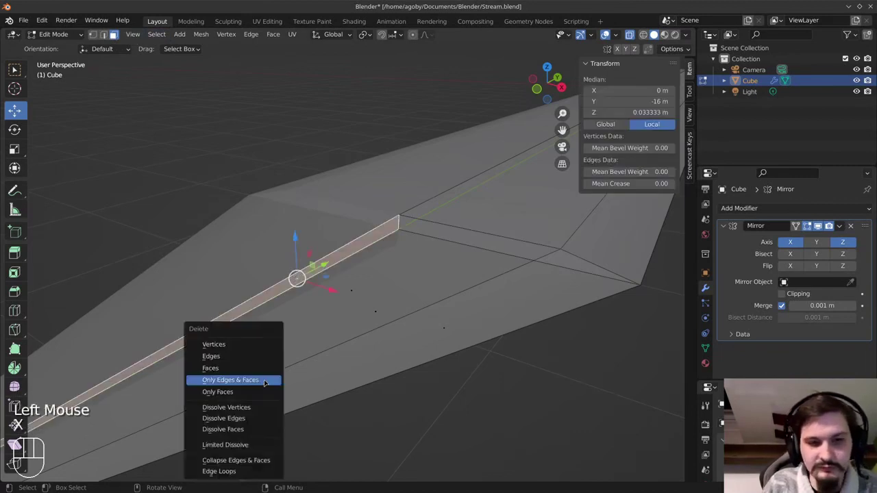
{"action": "left_click", "coordinate": [232, 392]}
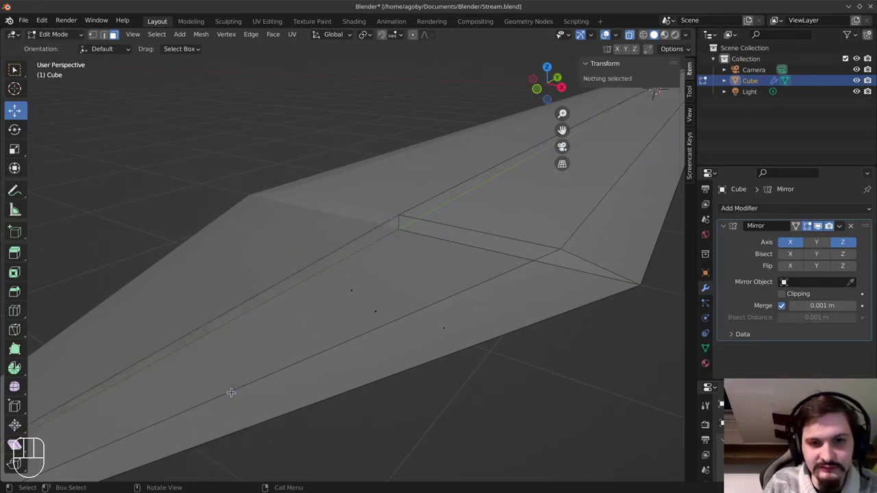
Examine the tip in Object Mode and return to Edit Mode
{"action": "middle_click_drag", "start_coordinate": [324, 305], "coordinate": [331, 288]}
{"action": "scroll", "coordinate": [339, 288], "scroll_direction": "down", "scroll_amount": 3}
{"action": "key", "text": "Tab"}
{"action": "mouse_move", "coordinate": [410, 268]}
{"action": "middle_mouse_down"}
{"action": "mouse_move", "coordinate": [370, 290]}
{"action": "mouse_move", "coordinate": [348, 259]}
{"action": "mouse_move", "coordinate": [366, 261]}
{"action": "mouse_move", "coordinate": [393, 290]}
{"action": "mouse_move", "coordinate": [409, 279]}
{"action": "middle_mouse_up"}
{"action": "key", "text": "Tab"}
{"action": "scroll", "coordinate": [415, 291], "scroll_direction": "down", "scroll_amount": 3}
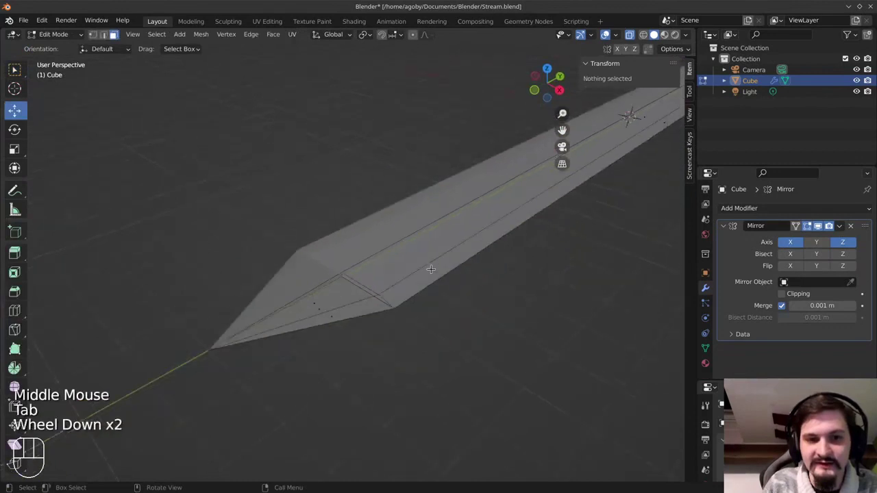
In vertex selection, extrude the inner section of the blade's blunt end 0.5 m along Y and deselect everything
{"action": "middle_click_drag", "start_coordinate": [494, 196], "coordinate": [413, 224], "text": "shift"}
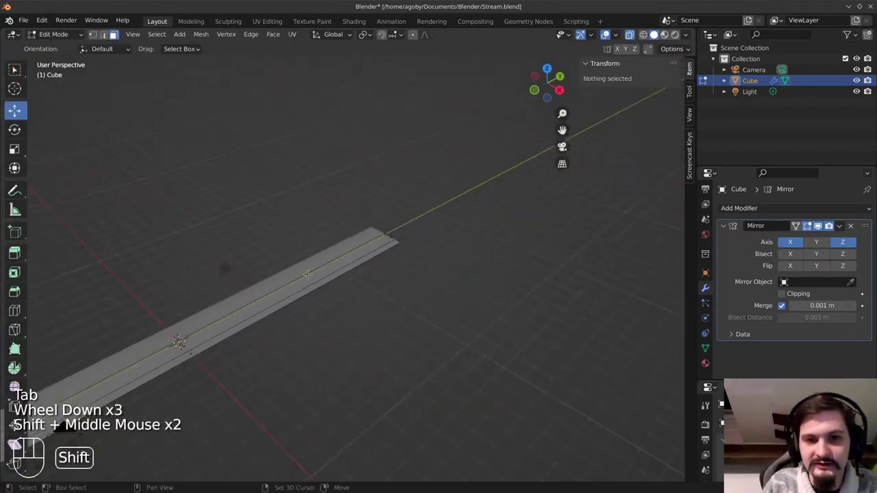
{"action": "key", "text": "KP_7"}
{"action": "middle_click_drag", "start_coordinate": [205, 370], "coordinate": [286, 398], "text": "shift"}
{"action": "scroll", "coordinate": [286, 398], "scroll_direction": "up", "scroll_amount": 5}
{"action": "scroll", "coordinate": [286, 398], "scroll_direction": "up", "scroll_amount": 1}
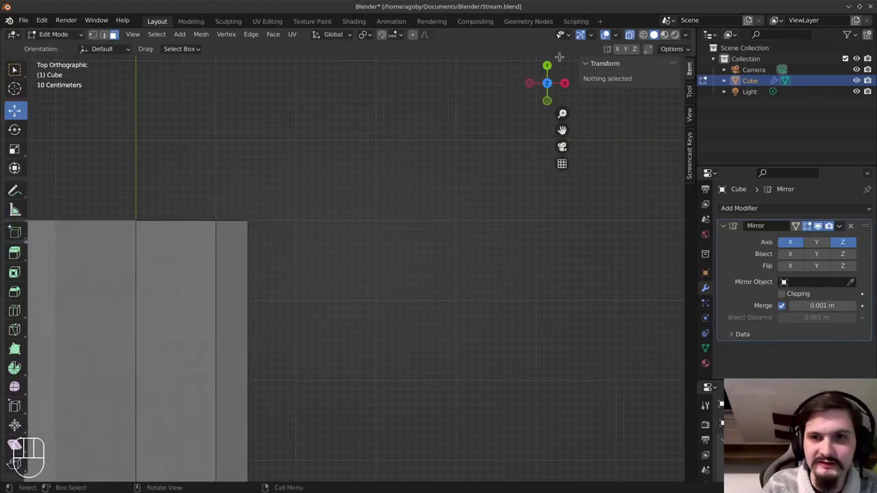
{"action": "left_click", "coordinate": [93, 35]}
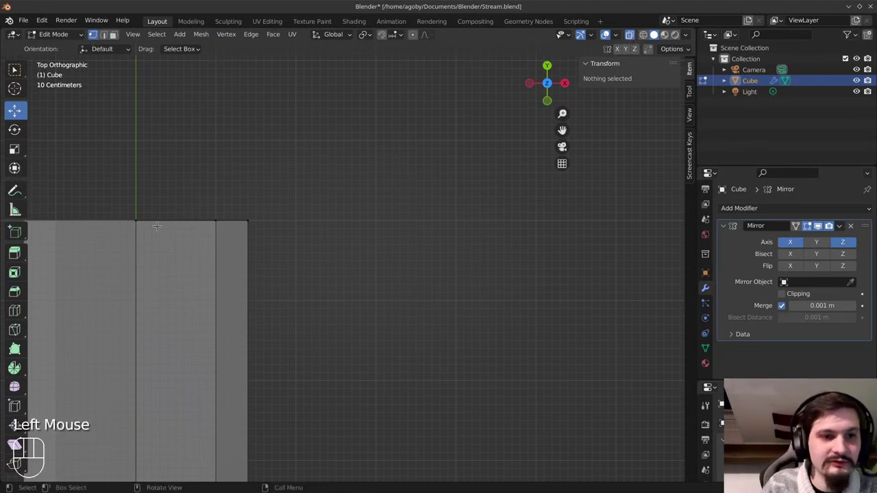
{"action": "key", "text": "b"}
{"action": "left_click_drag", "start_coordinate": [113, 190], "coordinate": [220, 245]}
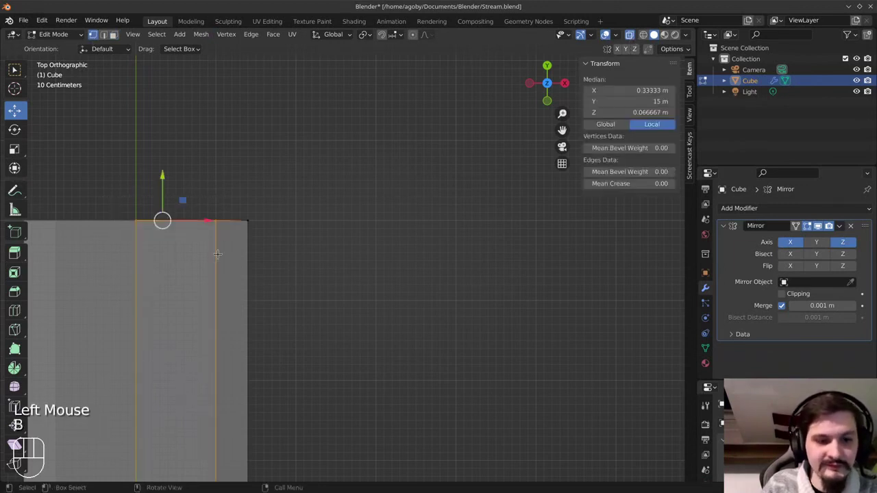
{"action": "key", "text": "e"}
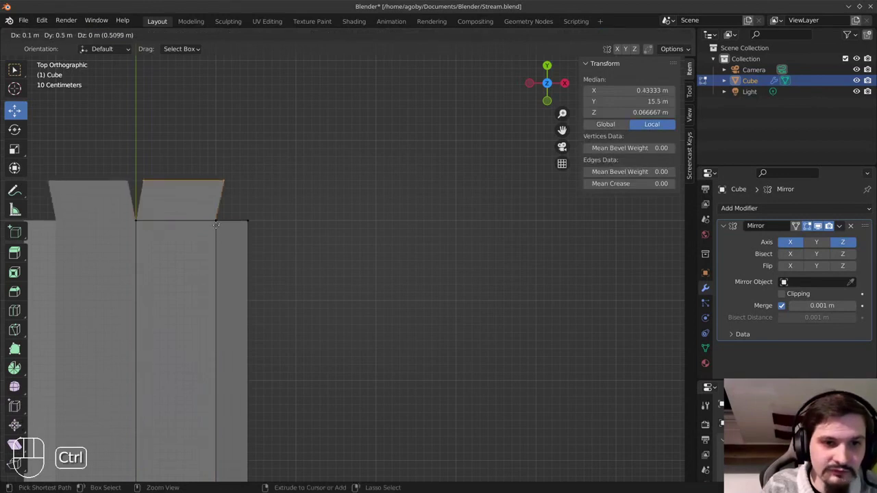
{"action": "left_click", "coordinate": [215, 274], "text": "ctrl"}
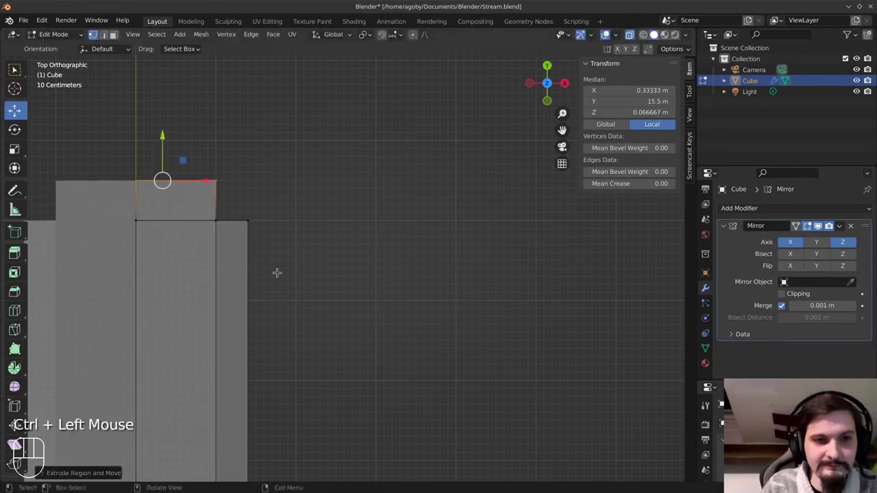
{"action": "key", "text": "alt+a"}
Examine the newly extruded section at the blade's blunt end from an angled perspective at different distances
{"action": "middle_click_drag", "start_coordinate": [280, 268], "coordinate": [175, 204]}
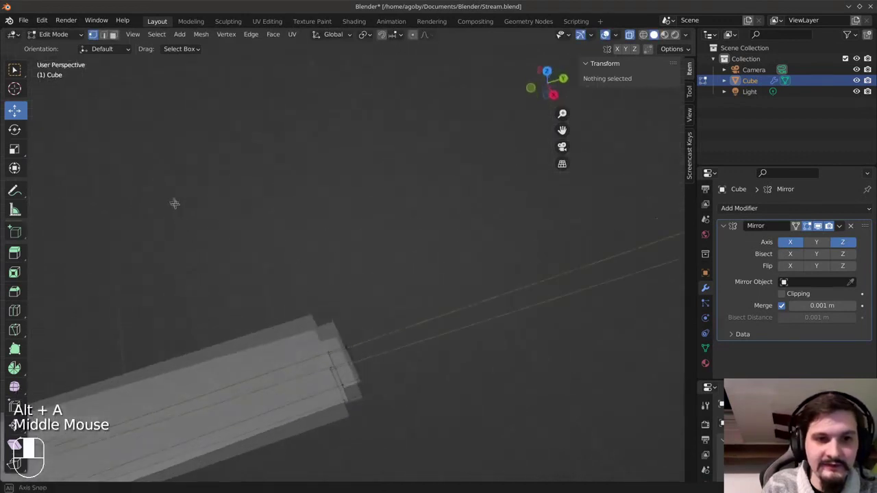
{"action": "middle_click_drag", "start_coordinate": [409, 372], "coordinate": [313, 109], "text": "shift"}
{"action": "scroll", "coordinate": [336, 314], "scroll_direction": "up", "scroll_amount": 3}
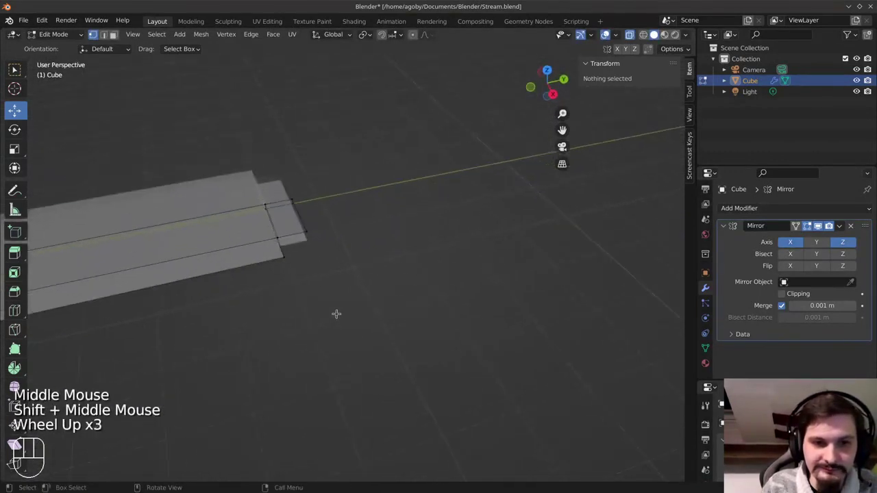
{"action": "scroll", "coordinate": [336, 313], "scroll_direction": "up", "scroll_amount": 7}
{"action": "middle_click_drag", "start_coordinate": [298, 288], "coordinate": [294, 260], "text": "shift"}
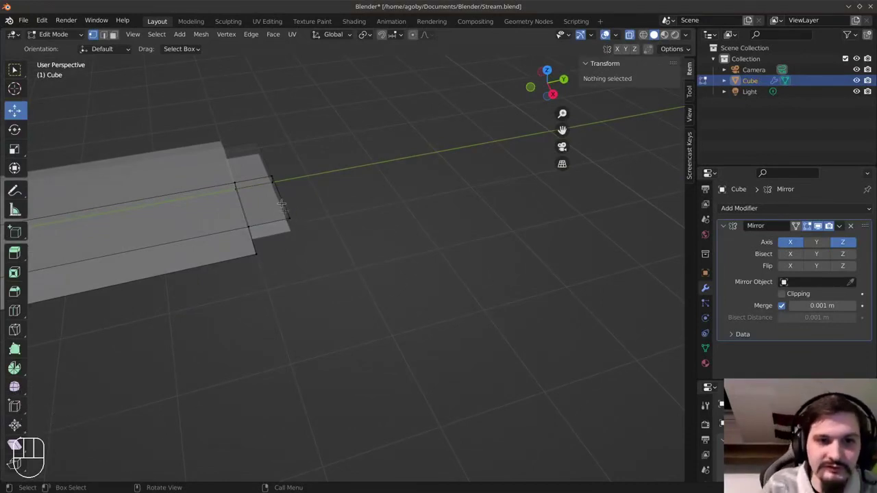
{"action": "scroll", "coordinate": [288, 244], "scroll_direction": "up", "scroll_amount": 2}
{"action": "middle_click_drag", "start_coordinate": [418, 277], "coordinate": [430, 274], "text": "shift"}
{"action": "scroll", "coordinate": [276, 224], "scroll_direction": "up", "scroll_amount": 3}
{"action": "scroll", "coordinate": [277, 224], "scroll_direction": "down", "scroll_amount": 2}
{"action": "middle_click_drag", "start_coordinate": [277, 224], "coordinate": [475, 290], "text": "shift"}
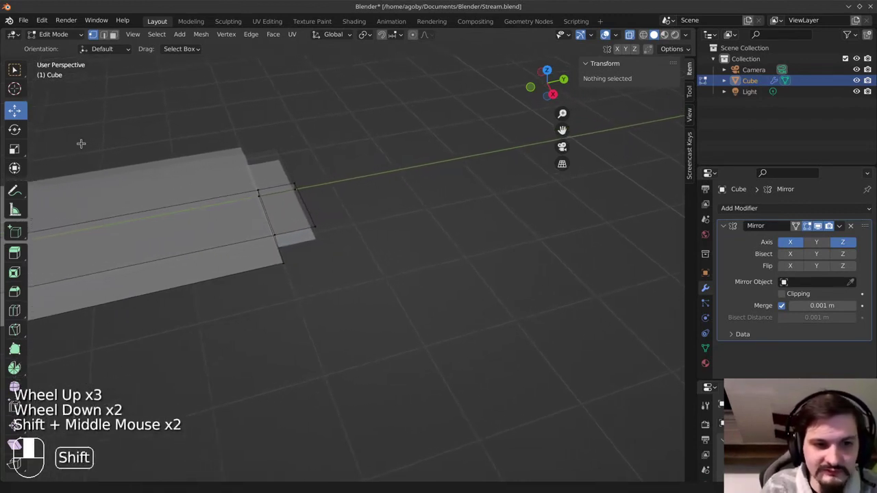
{"action": "middle_click_drag", "start_coordinate": [317, 241], "coordinate": [450, 251], "text": "ctrl"}
{"action": "scroll", "coordinate": [296, 226], "scroll_direction": "down", "scroll_amount": 5}
{"action": "scroll", "coordinate": [296, 226], "scroll_direction": "down", "scroll_amount": 2}
{"action": "scroll", "coordinate": [479, 296], "scroll_direction": "up", "scroll_amount": 4, "text": "ctrl"}
{"action": "scroll", "coordinate": [478, 296], "scroll_direction": "down", "scroll_amount": 2, "text": "ctrl"}
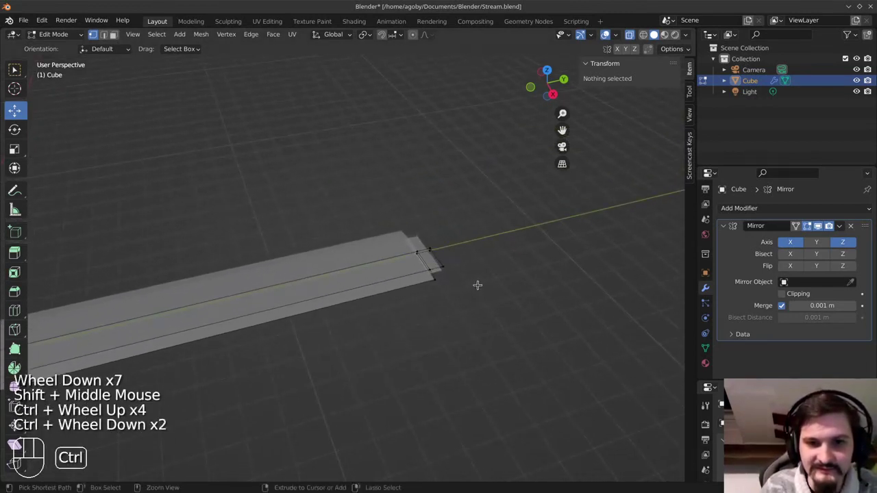
{"action": "middle_click_drag", "start_coordinate": [484, 290], "coordinate": [485, 137], "text": "ctrl"}
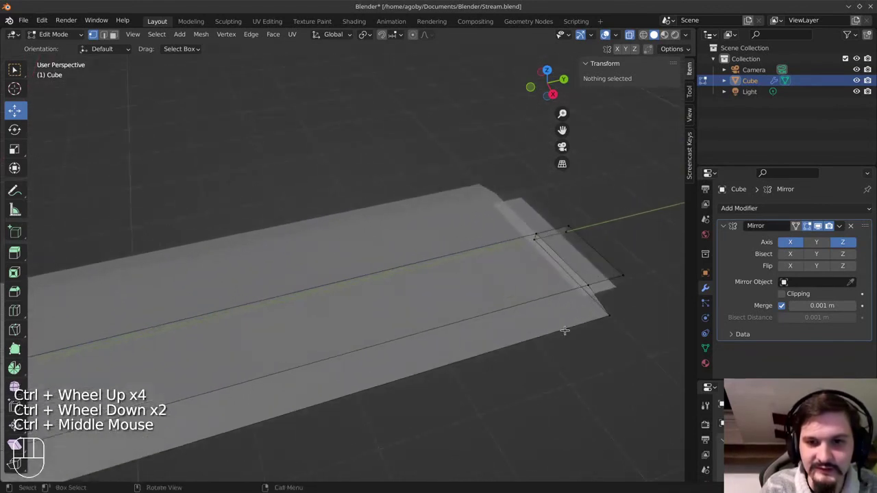
{"action": "middle_click", "coordinate": [603, 352], "text": "shift"}
{"action": "middle_click_drag", "start_coordinate": [603, 353], "coordinate": [67, 195], "text": "shift"}
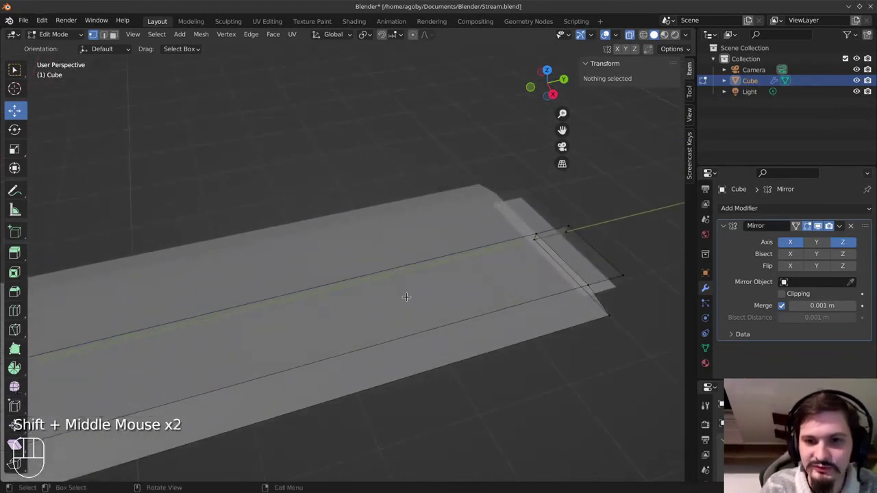
{"action": "scroll", "coordinate": [438, 281], "scroll_direction": "down", "scroll_amount": 6}
{"action": "scroll", "coordinate": [561, 271], "scroll_direction": "down", "scroll_amount": 2, "text": "ctrl"}
{"action": "scroll", "coordinate": [560, 271], "scroll_direction": "down", "scroll_amount": 1, "text": "ctrl"}
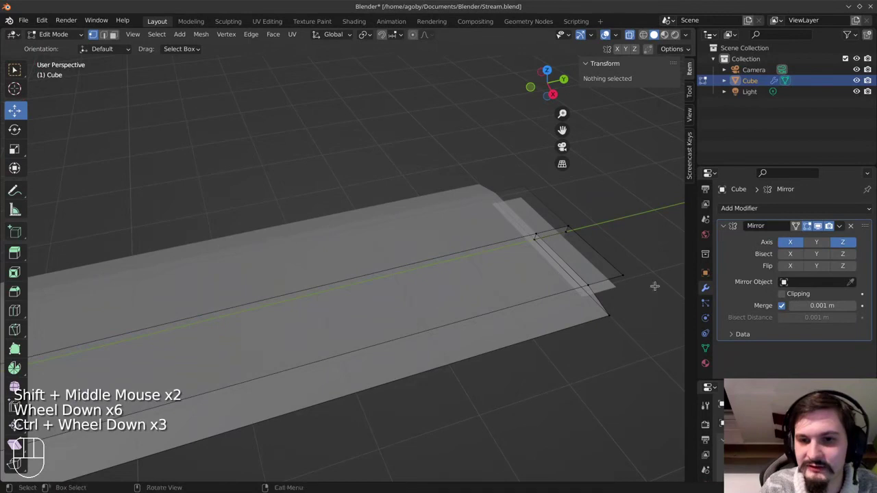
Select the upper outer edge of the extruded section and extrude it 0.1 m straight down to the centre plane
{"action": "left_click", "coordinate": [594, 284]}
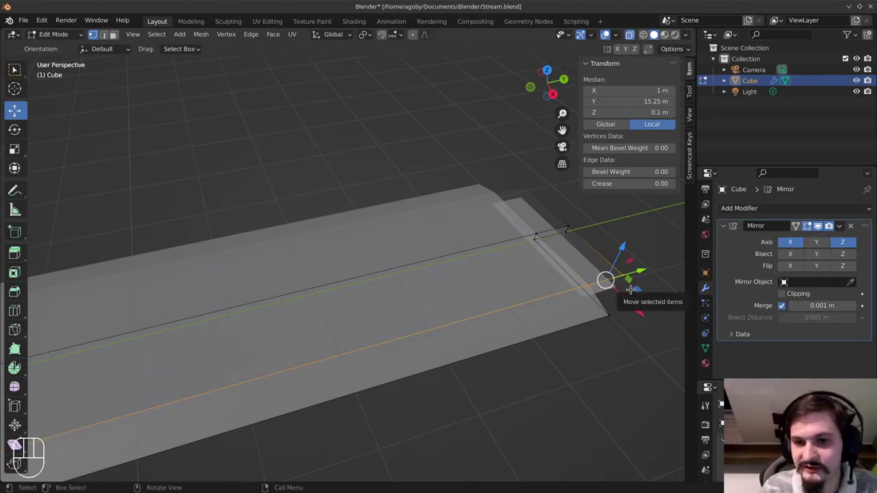
{"action": "key", "text": "KP_3"}
{"action": "scroll", "coordinate": [500, 273], "scroll_direction": "down", "scroll_amount": 15}
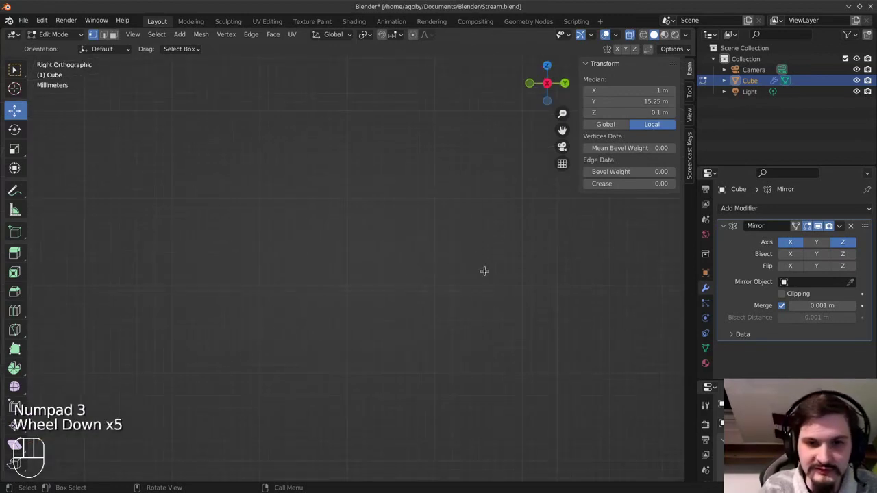
{"action": "scroll", "coordinate": [439, 283], "scroll_direction": "down", "scroll_amount": 4}
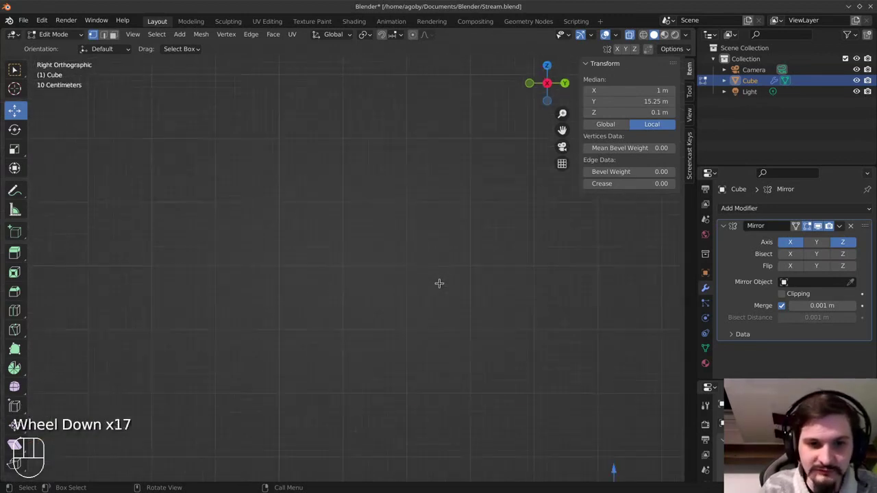
{"action": "scroll", "coordinate": [439, 284], "scroll_direction": "up", "scroll_amount": 2}
{"action": "middle_click_drag", "start_coordinate": [513, 404], "coordinate": [421, 168], "text": "shift"}
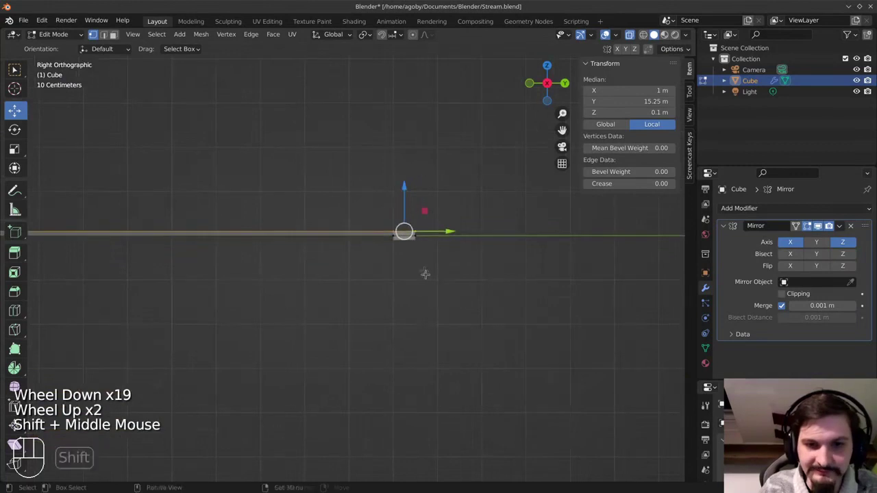
{"action": "scroll", "coordinate": [425, 272], "scroll_direction": "up", "scroll_amount": 5}
{"action": "middle_click_drag", "start_coordinate": [521, 225], "coordinate": [219, 306], "text": "shift"}
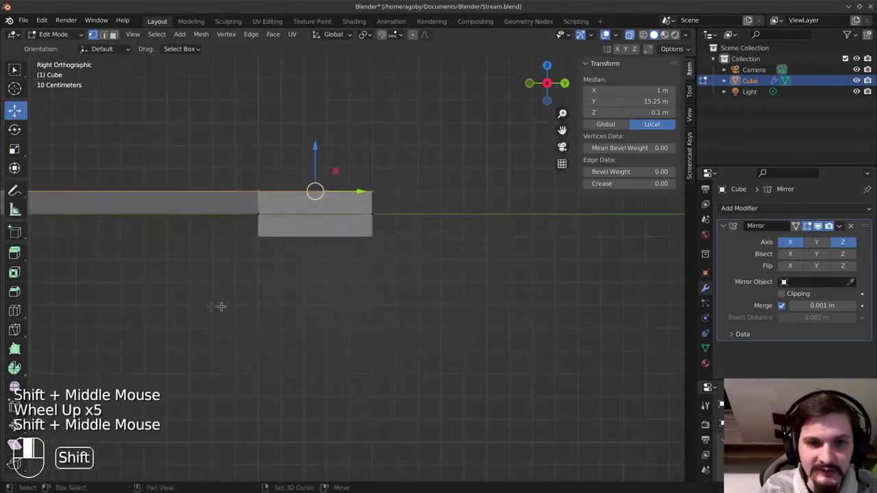
{"action": "key", "text": "e"}
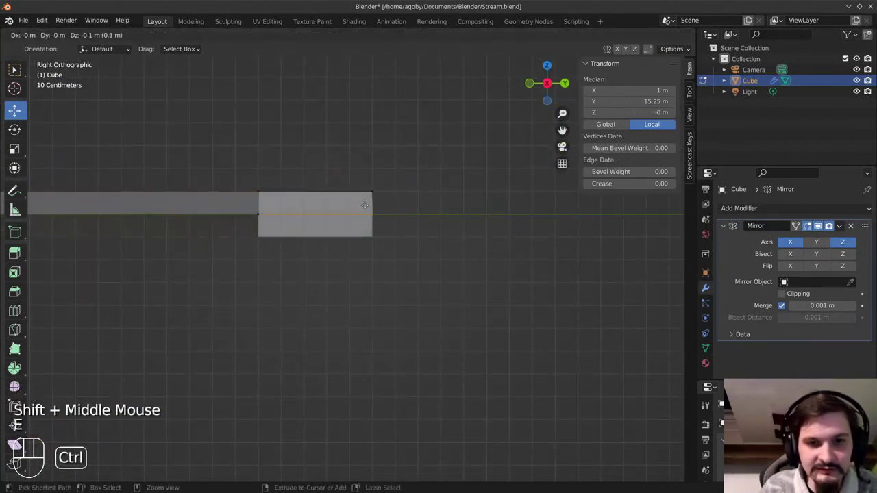
{"action": "left_click", "coordinate": [392, 215], "text": "ctrl"}
{"action": "middle_click_drag", "start_coordinate": [409, 218], "coordinate": [423, 198]}
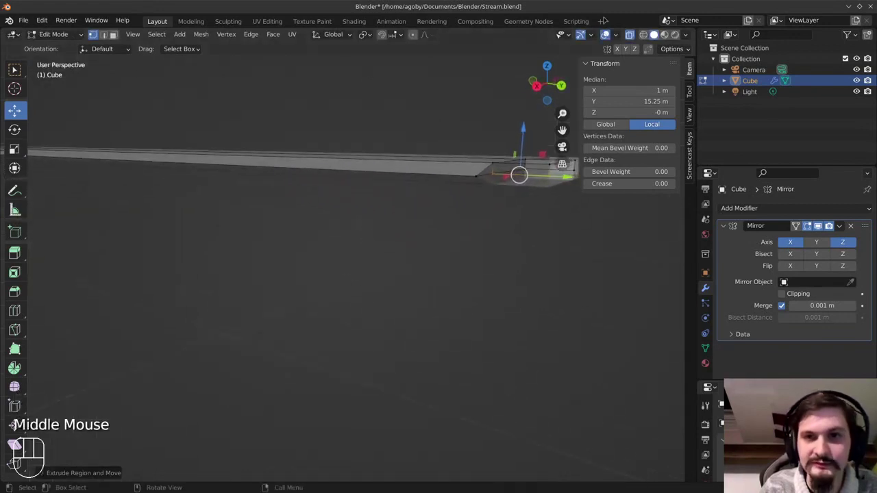
Turn off X-ray and, in face selection, extrude the small outer side face of the new section 0.5 m outward along X
{"action": "left_click", "coordinate": [534, 178]}
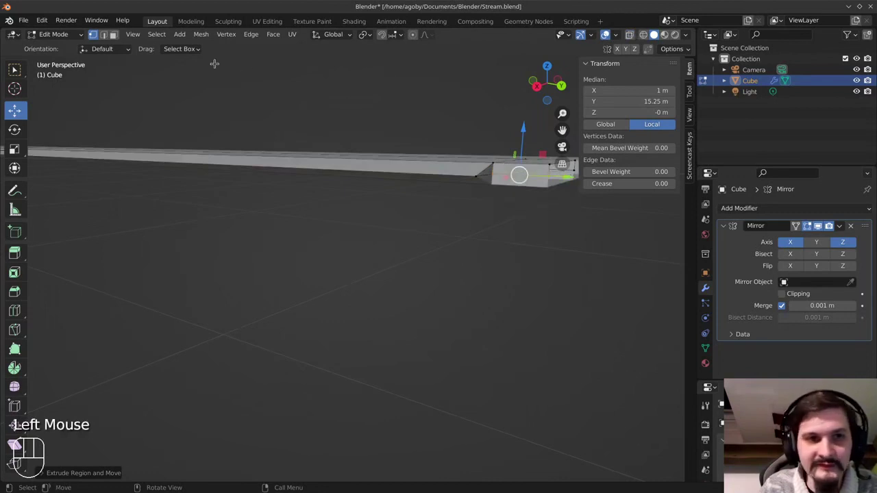
{"action": "left_click", "coordinate": [522, 168]}
{"action": "left_click", "coordinate": [528, 167]}
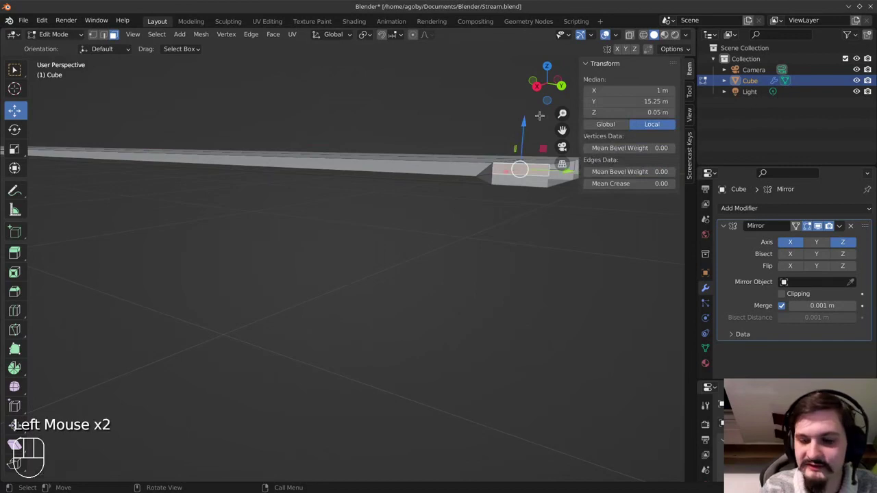
{"action": "key", "text": "KP_7"}
{"action": "scroll", "coordinate": [228, 187], "scroll_direction": "down", "scroll_amount": 3}
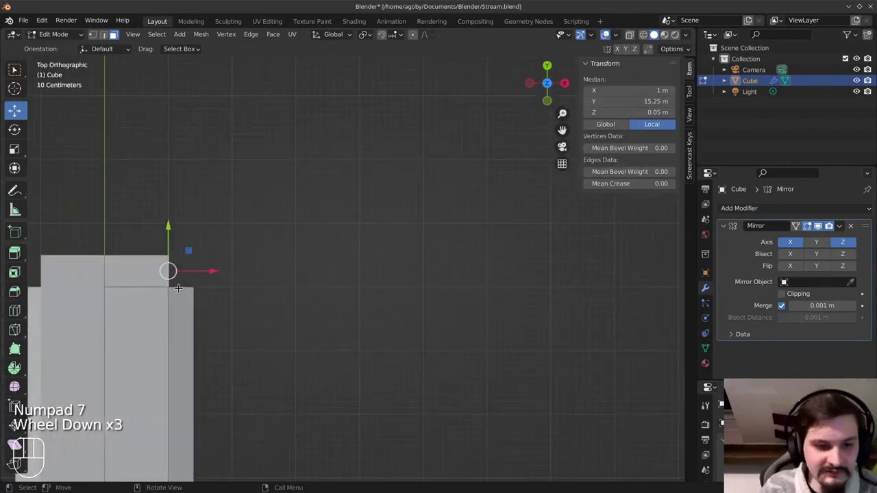
{"action": "key", "text": "e"}
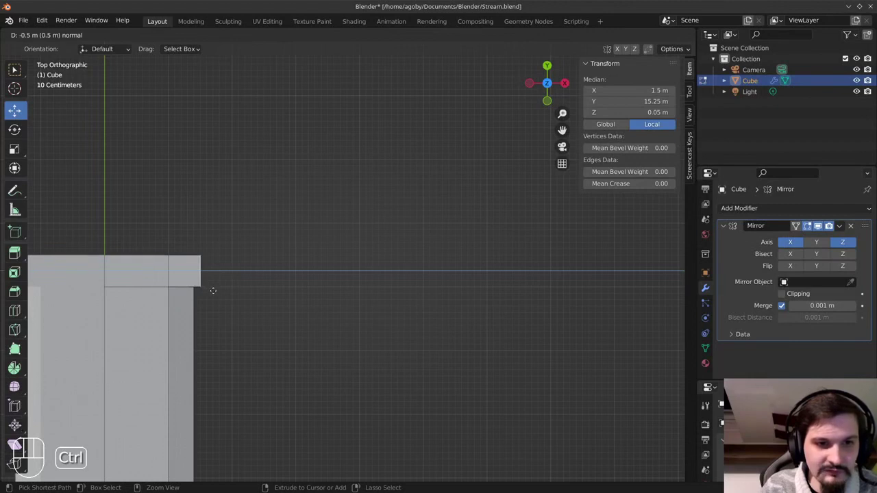
{"action": "left_click", "coordinate": [213, 291], "text": "ctrl"}
Extrude the same end face outward four more times in 0.5 m segments until it reaches X 3.5 m
{"action": "key", "text": "e"}
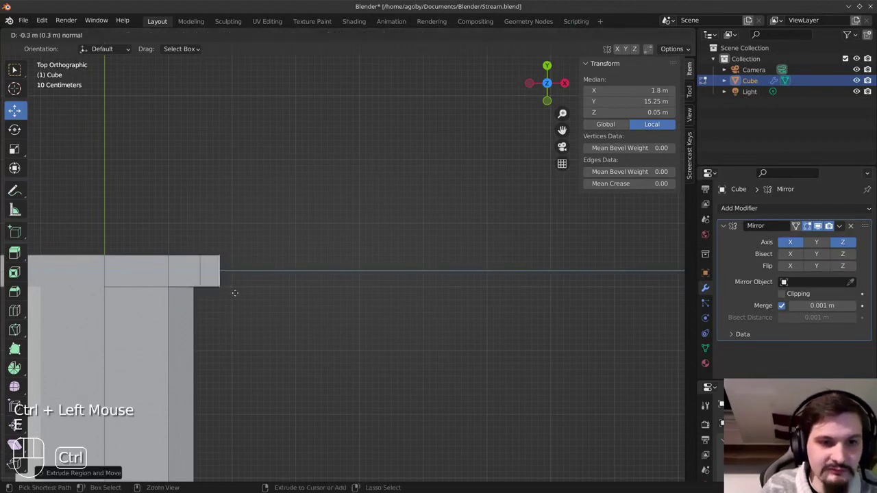
{"action": "left_click", "coordinate": [246, 293], "text": "ctrl"}
{"action": "left_click", "coordinate": [245, 290], "text": "ctrl"}
{"action": "key", "text": "e"}
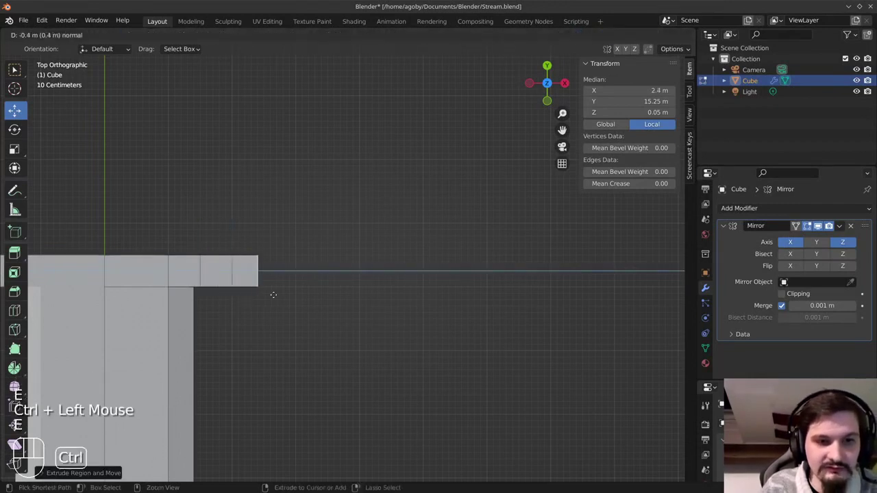
{"action": "left_click", "coordinate": [276, 295], "text": "ctrl"}
{"action": "left_click", "coordinate": [275, 294], "text": "ctrl"}
{"action": "key", "text": "e"}
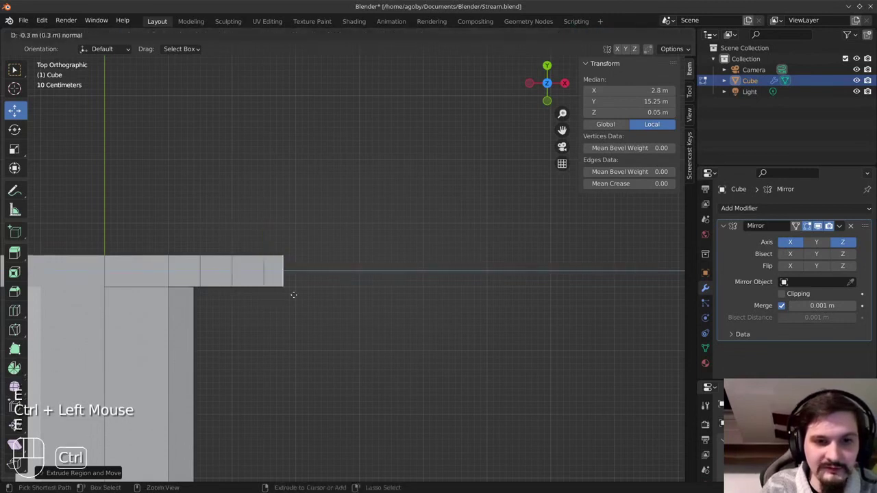
{"action": "left_click", "coordinate": [304, 294], "text": "ctrl"}
{"action": "left_click", "coordinate": [302, 294], "text": "ctrl"}
{"action": "key", "text": "e"}
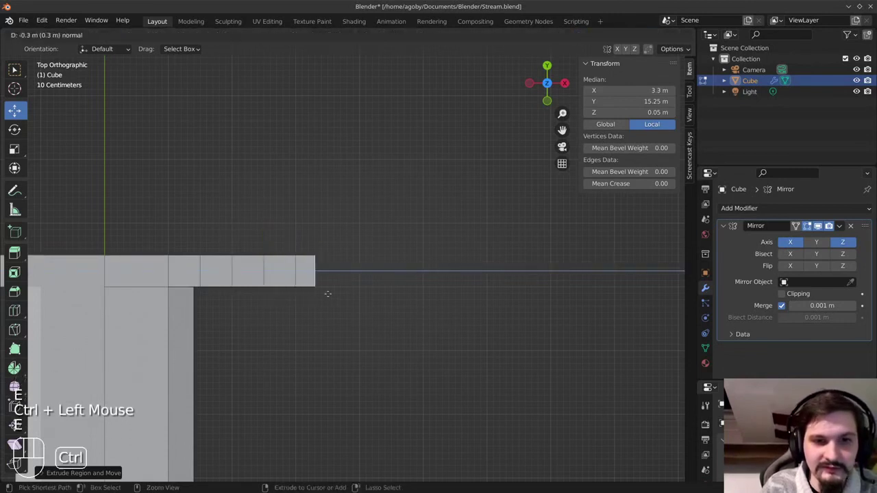
{"action": "left_click", "coordinate": [336, 293], "text": "ctrl"}
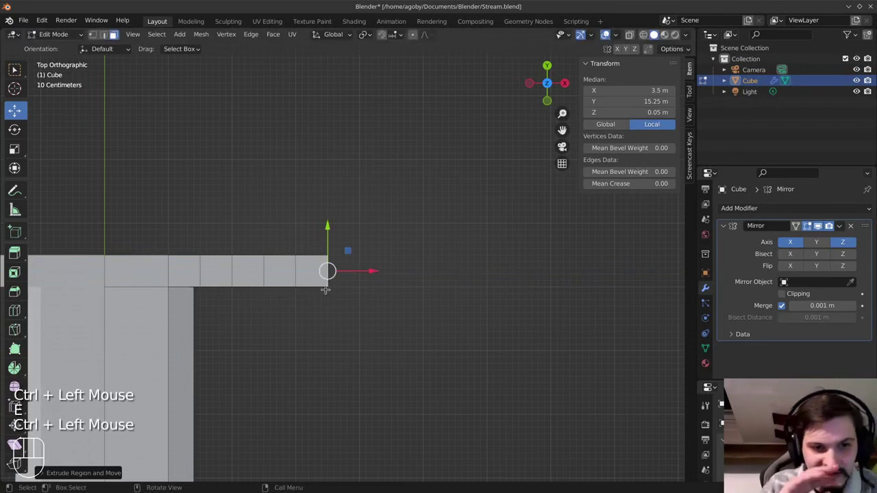
{"action": "middle_click_drag", "start_coordinate": [264, 388], "coordinate": [253, 366]}
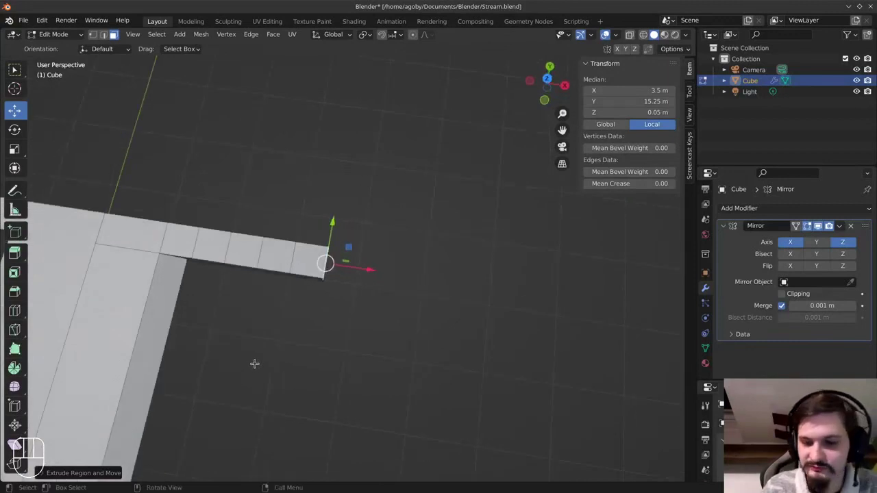
{"action": "key", "text": "KP_7"}
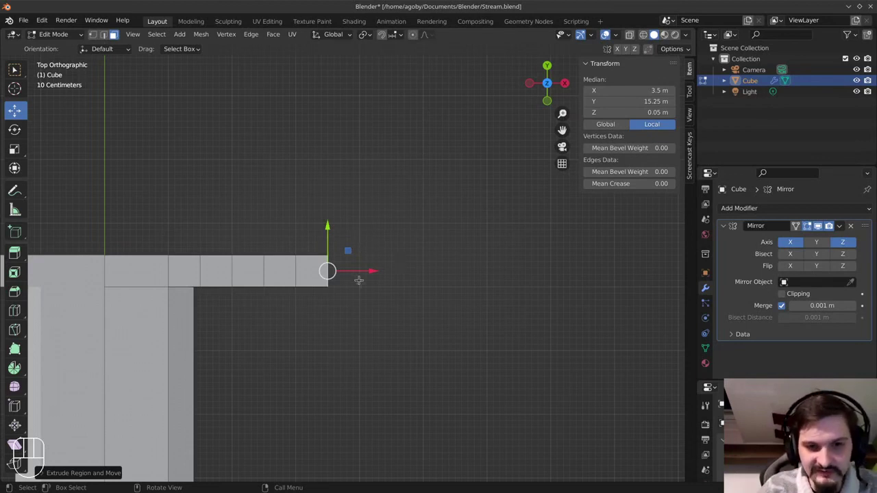
{"action": "key", "text": "g"}
{"action": "key", "text": "ctrl"}
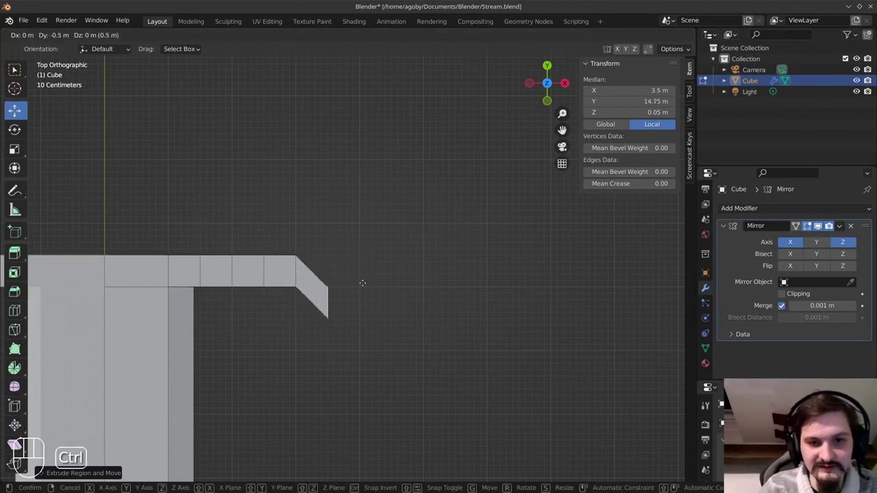
{"action": "key", "text": "Escape"}
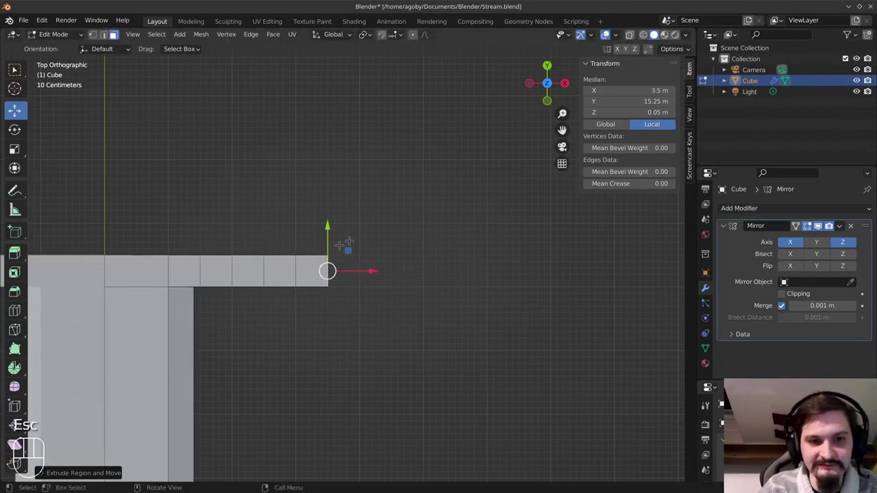
Turn on proportional editing and try moving the crossguard's outer end face along Y with an adjusted influence radius
{"action": "left_click", "coordinate": [413, 34]}
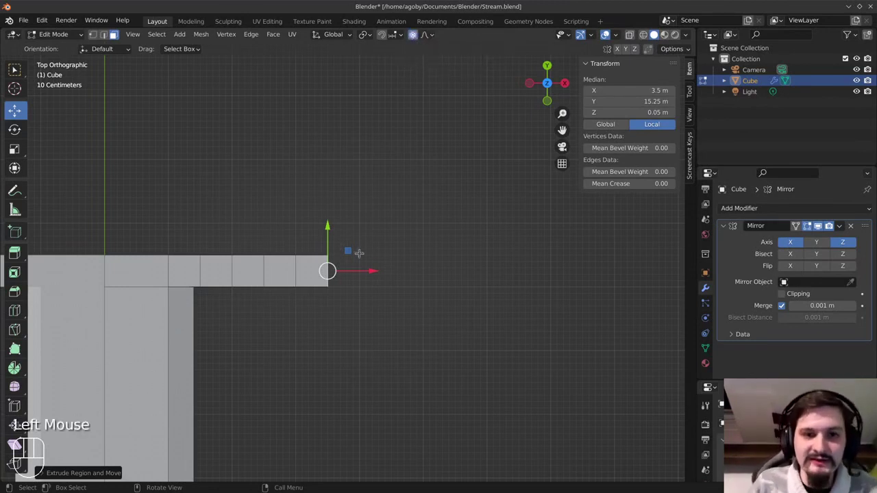
{"action": "key", "text": "g"}
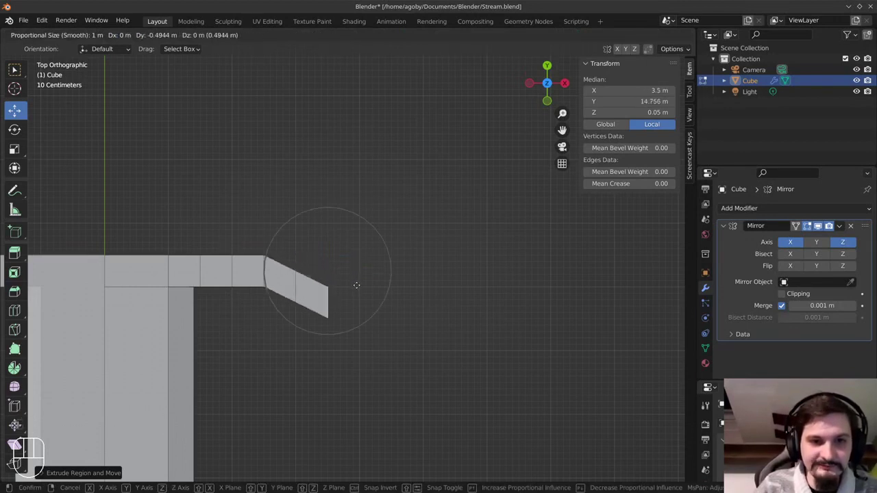
{"action": "key", "text": "Escape"}
{"action": "key", "text": "g"}
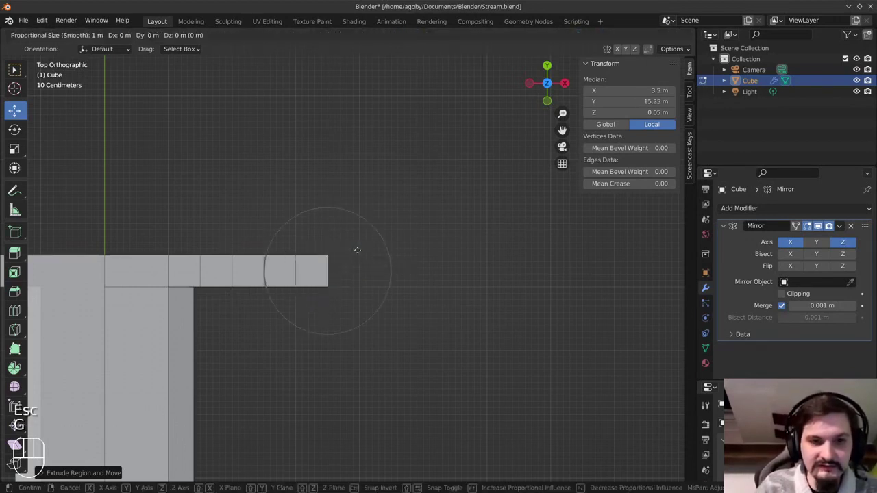
{"action": "scroll", "coordinate": [357, 250], "scroll_direction": "down", "scroll_amount": 5}
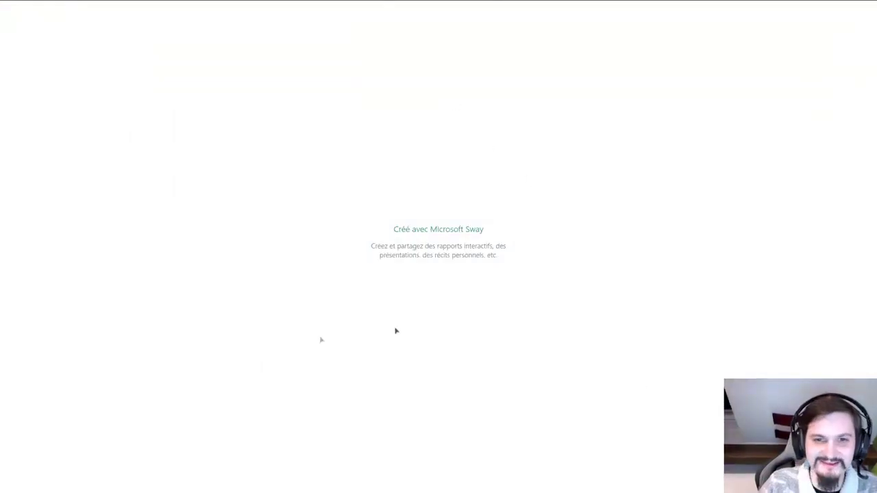
Relaunch Blender and recover the last session
{"action": "key", "text": "super"}
{"action": "type", "text": "blender"}
{"action": "key", "text": "Return"}
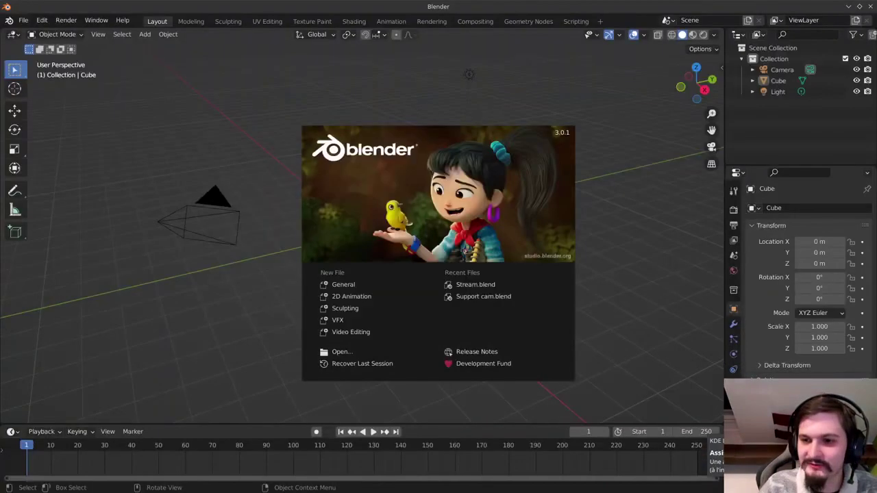
{"action": "left_click", "coordinate": [348, 365]}
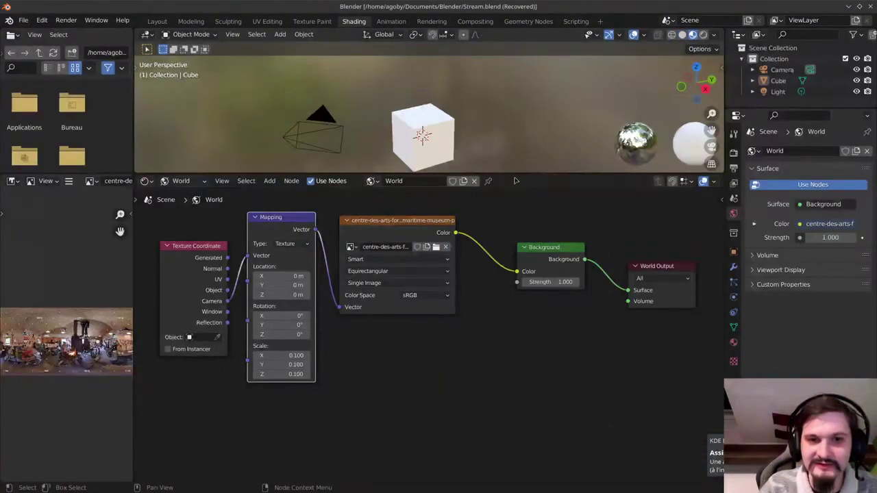
Open the recent file Stream.blend and switch the Preferences area to the 3D Viewport
{"action": "left_click", "coordinate": [23, 20]}
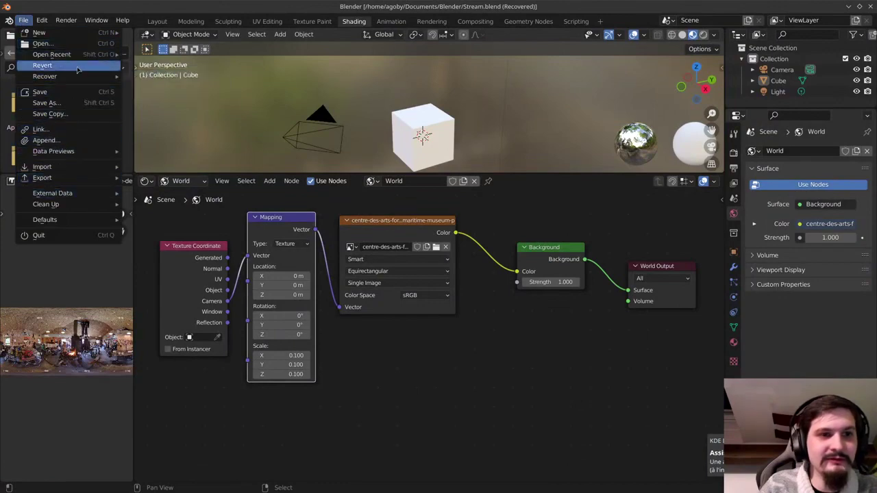
{"action": "mouse_move", "coordinate": [82, 56]}
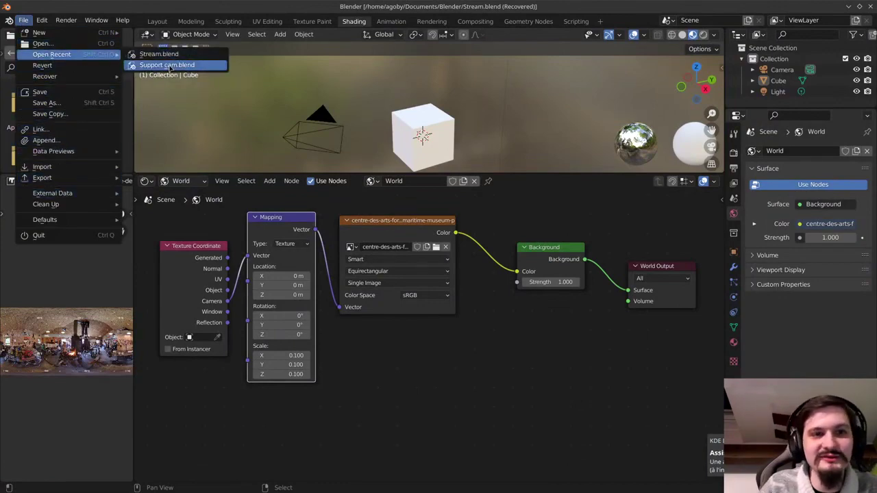
{"action": "left_click", "coordinate": [163, 55]}
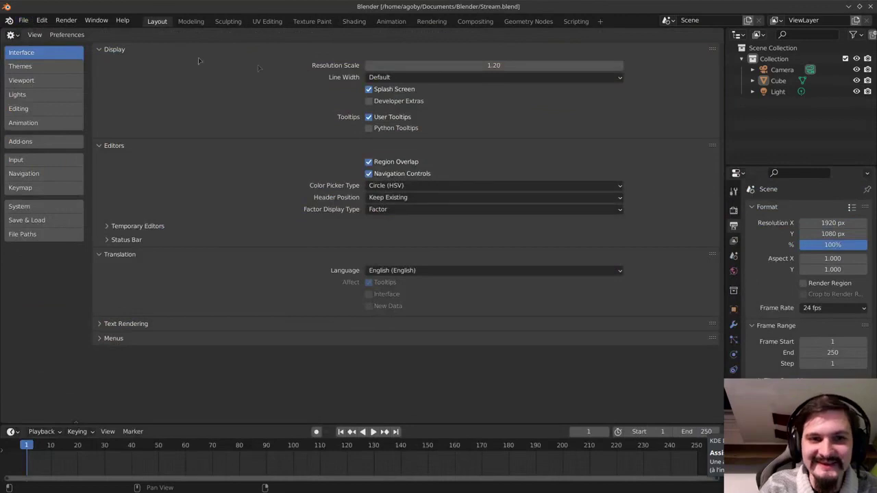
{"action": "left_click", "coordinate": [11, 34]}
{"action": "left_click", "coordinate": [57, 66]}
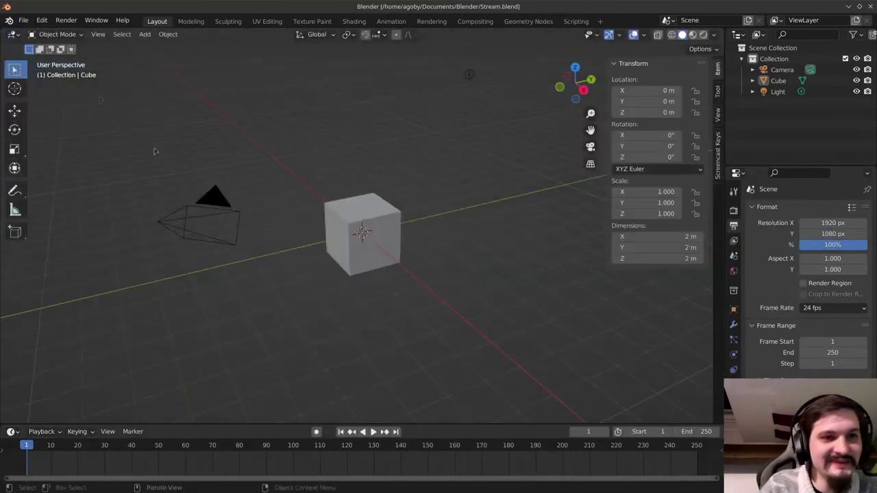
In Edit Mode with X-ray on, select all the cube's vertices at X -1 m and move them 1 m along X to the centre plane
{"action": "key", "text": "KP_7"}
{"action": "left_click", "coordinate": [361, 241]}
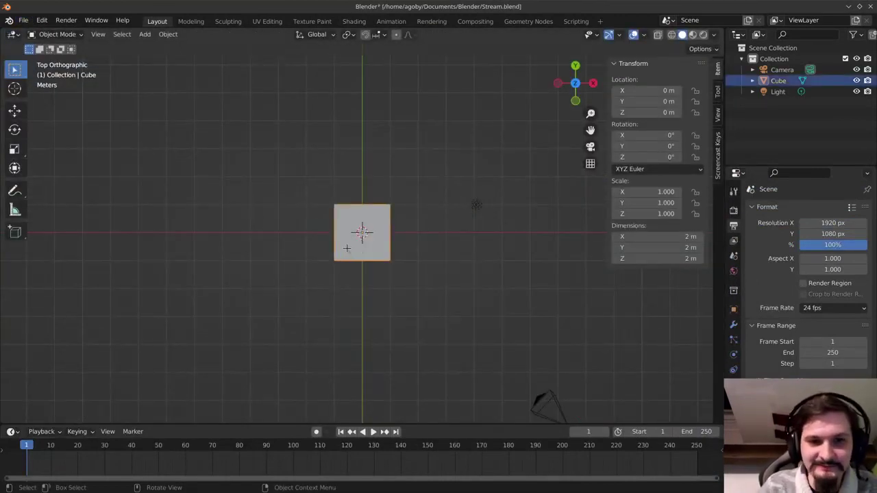
{"action": "key", "text": "Tab"}
{"action": "key", "text": "alt+a"}
{"action": "key", "text": "b"}
{"action": "left_click_drag", "start_coordinate": [326, 176], "coordinate": [360, 299]}
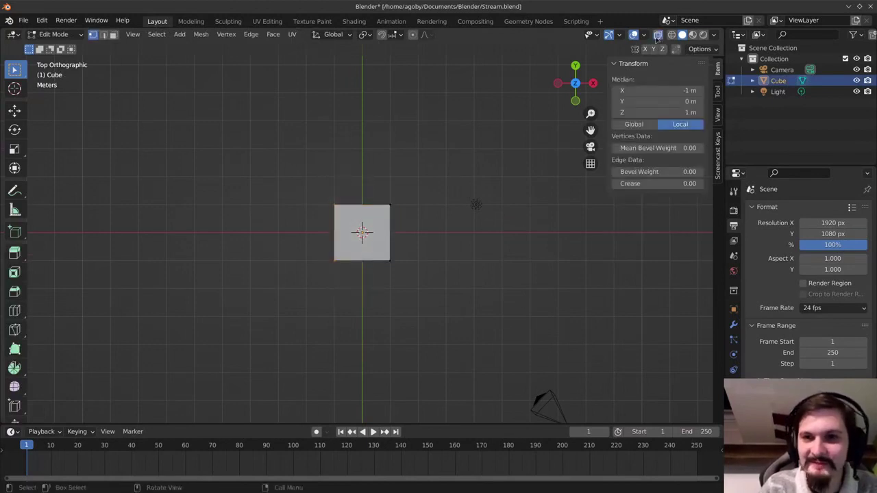
{"action": "key", "text": "alt+a"}
{"action": "key", "text": "b"}
{"action": "left_click_drag", "start_coordinate": [292, 167], "coordinate": [355, 326]}
{"action": "key", "text": "g"}
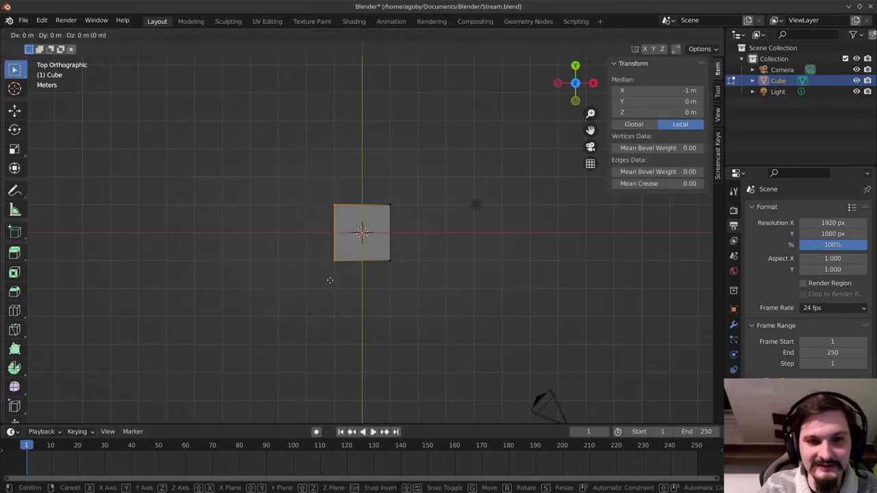
{"action": "left_click", "coordinate": [366, 280], "text": "ctrl"}
From the front view, select the cube's lower vertices and move them 1 m up to Z 0
{"action": "key", "text": "KP_1"}
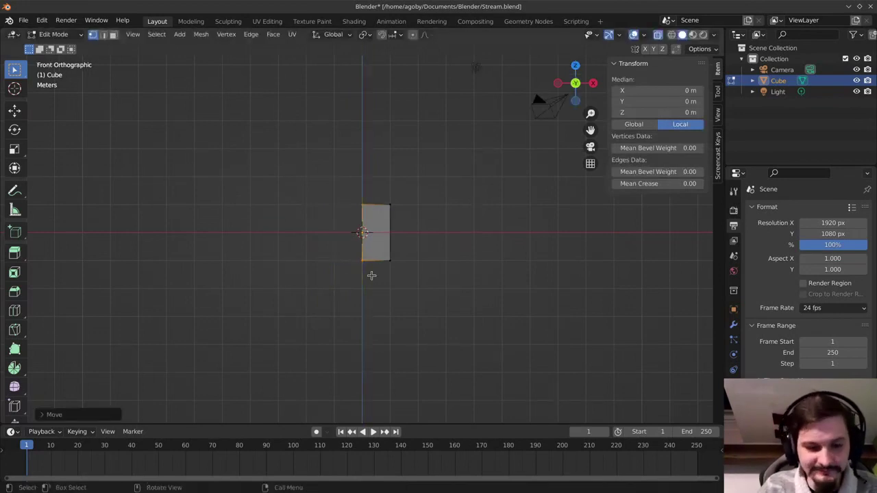
{"action": "key", "text": "alt+a"}
{"action": "key", "text": "b"}
{"action": "left_click_drag", "start_coordinate": [333, 240], "coordinate": [434, 277]}
{"action": "key", "text": "g"}
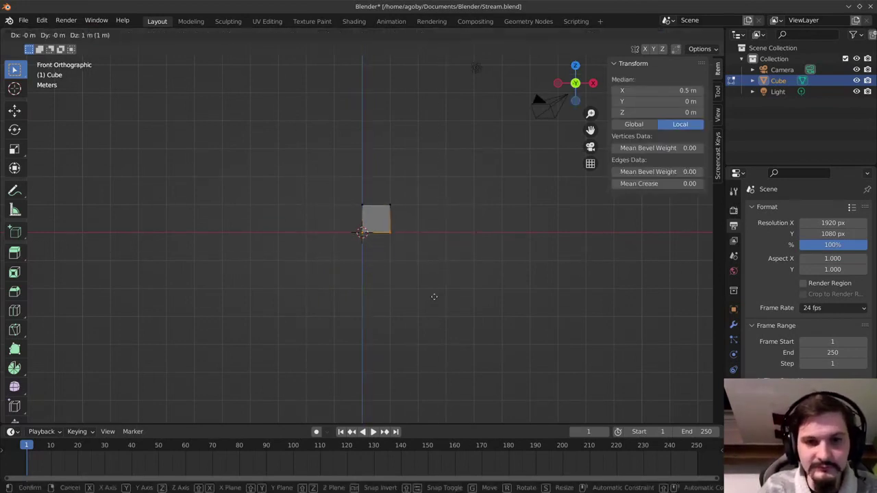
{"action": "left_click", "coordinate": [434, 297]}
Enable the Screencast Keys display and return to the item's transform values
{"action": "scroll", "coordinate": [402, 215], "scroll_direction": "up", "scroll_amount": 7}
{"action": "middle_click_drag", "start_coordinate": [505, 198], "coordinate": [390, 290], "text": "shift"}
{"action": "key", "text": "alt+a"}
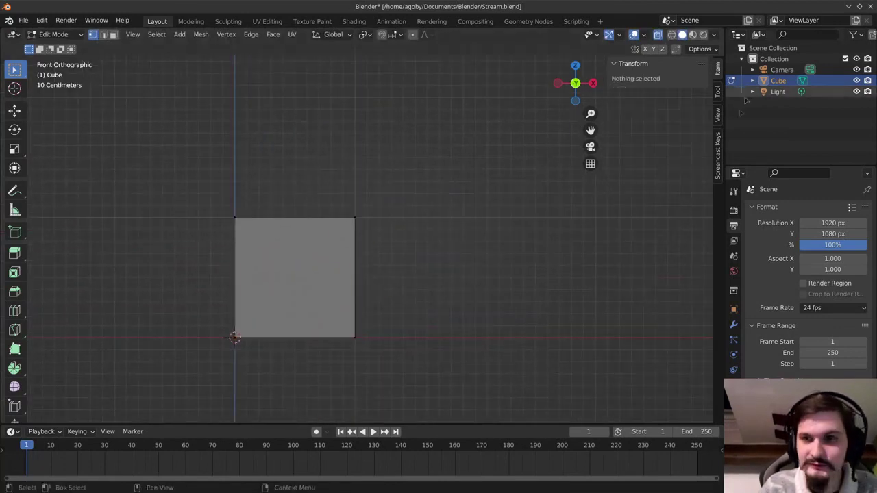
{"action": "left_click", "coordinate": [717, 155]}
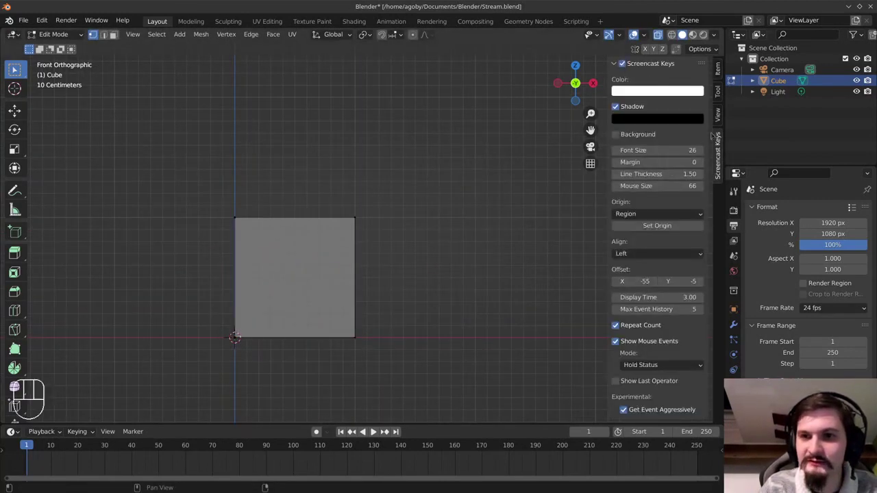
{"action": "left_click", "coordinate": [718, 69]}
Select the block's upper vertices and move them 0.9 m down to Z 0.1 m
{"action": "key", "text": "b"}
{"action": "left_click_drag", "start_coordinate": [415, 184], "coordinate": [196, 268]}
{"action": "key", "text": "g"}
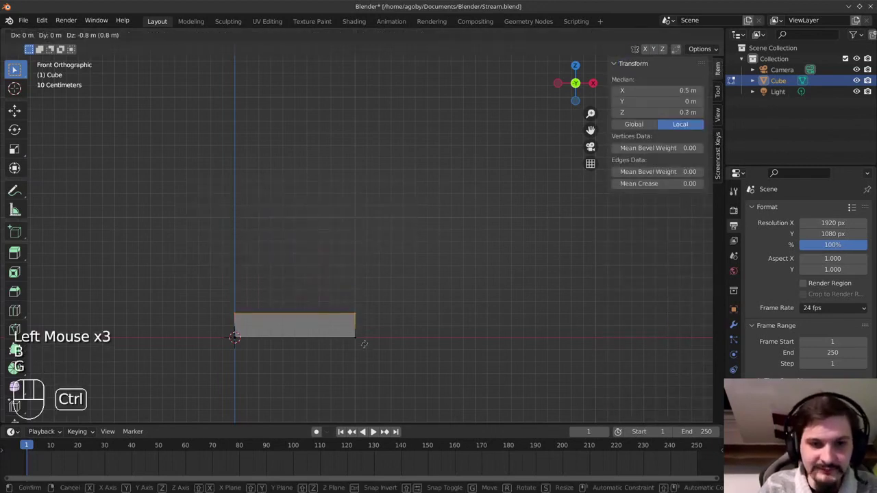
{"action": "left_click", "coordinate": [363, 350], "text": "ctrl"}
Add a Mirror modifier to the cube and mirror it on both the X and Z axes
{"action": "left_click", "coordinate": [734, 325]}
{"action": "left_click", "coordinate": [818, 208]}
{"action": "left_click", "coordinate": [812, 209]}
{"action": "left_click", "coordinate": [662, 335]}
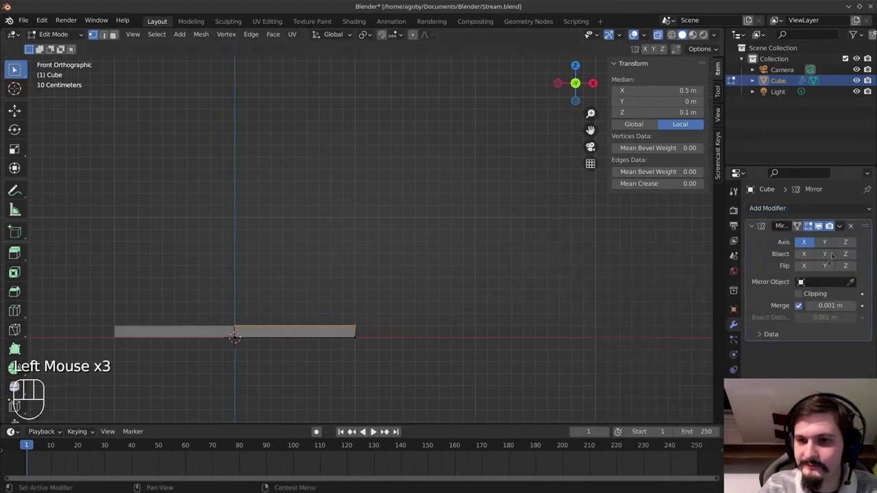
{"action": "left_click", "coordinate": [845, 242]}
{"action": "left_click", "coordinate": [339, 344]}
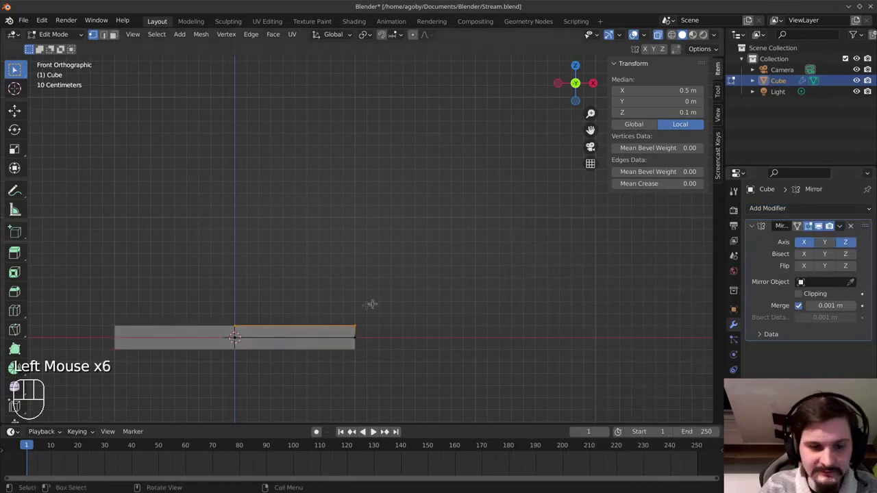
Select the outer edge on the centre plane and move it 0.4 m outward along X to form the blade's cutting edge
{"action": "key", "text": "alt+a"}
{"action": "mouse_move", "coordinate": [396, 309]}
{"action": "middle_mouse_down"}
{"action": "mouse_move", "coordinate": [335, 316]}
{"action": "mouse_move", "coordinate": [388, 294]}
{"action": "middle_mouse_up"}
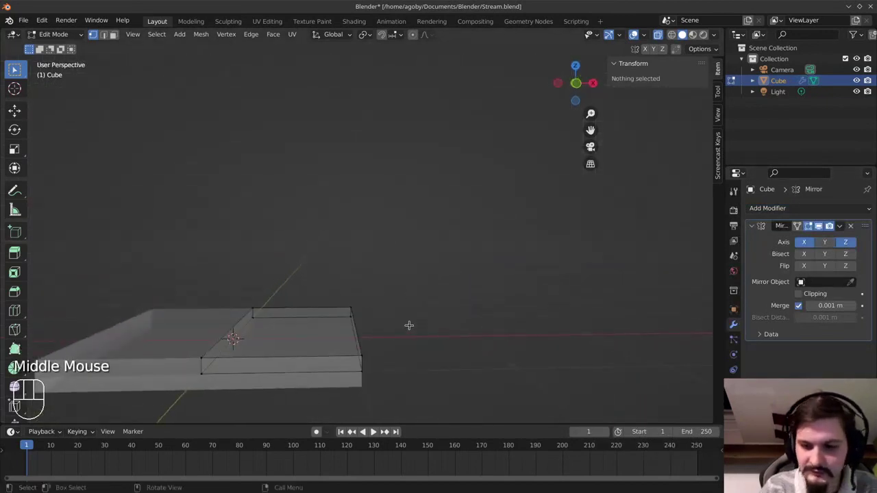
{"action": "key", "text": "KP_1"}
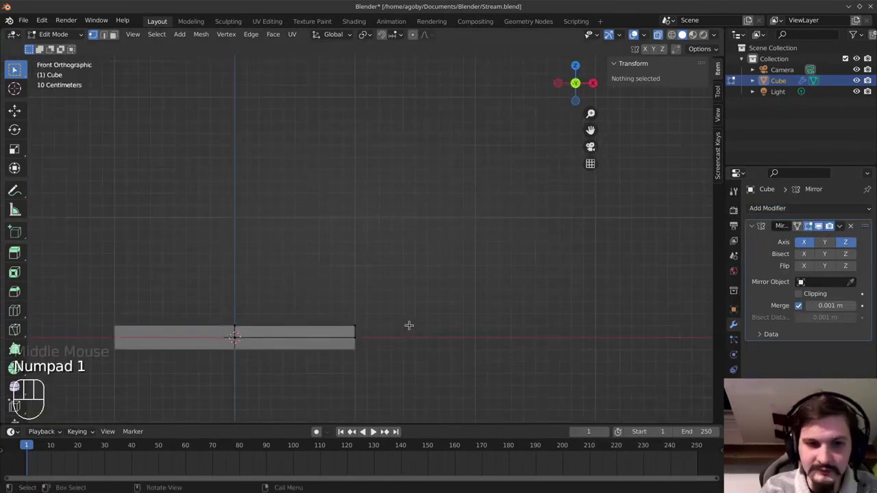
{"action": "left_click", "coordinate": [375, 335]}
{"action": "key", "text": "g"}
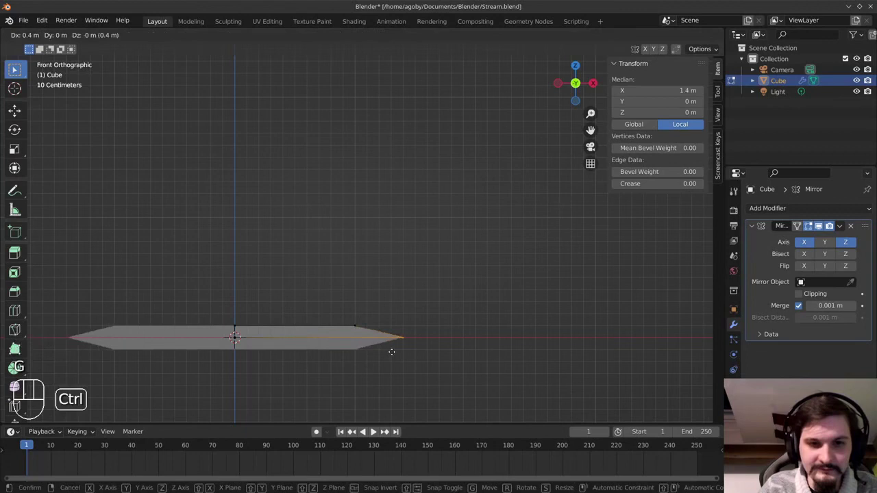
{"action": "left_click", "coordinate": [392, 353], "text": "ctrl"}
From the top view, select the vertices at the blade's negative Y end and move them 9 m to Y -10 m
{"action": "key", "text": "alt+a"}
{"action": "key", "text": "KP_1"}
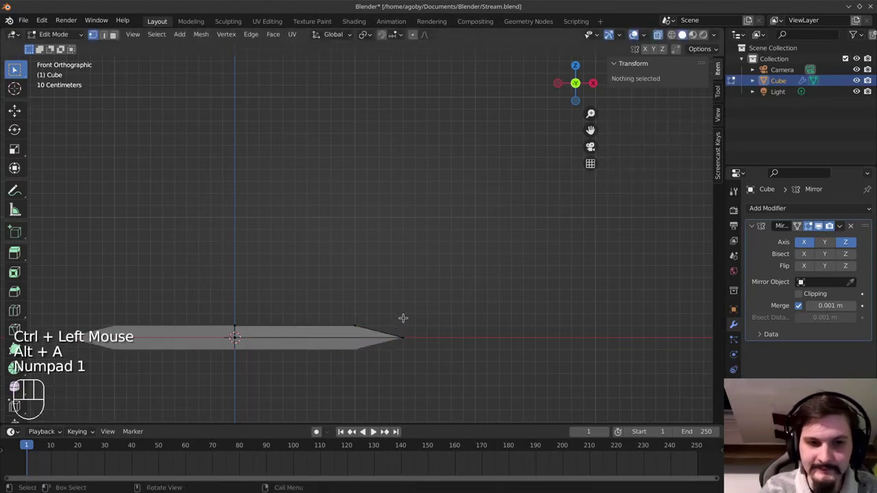
{"action": "key", "text": "KP_7"}
{"action": "scroll", "coordinate": [411, 308], "scroll_direction": "down", "scroll_amount": 8}
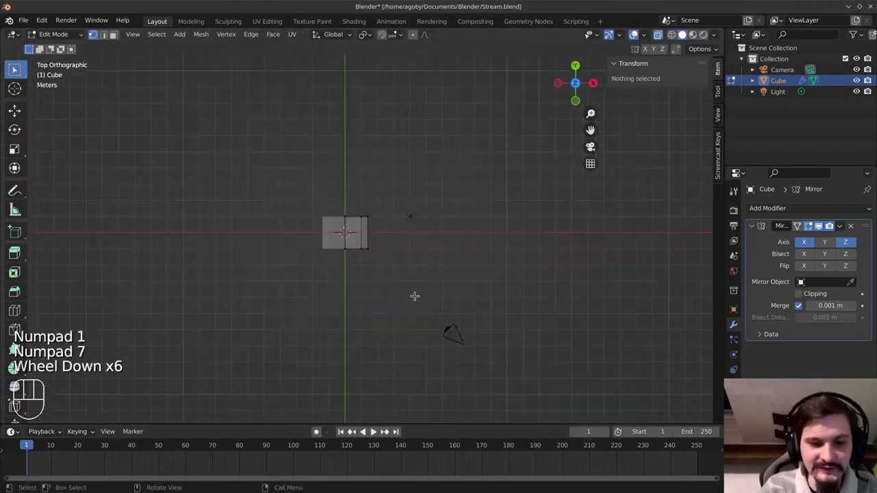
{"action": "key", "text": "b"}
{"action": "left_click_drag", "start_coordinate": [383, 238], "coordinate": [328, 258]}
{"action": "key", "text": "g"}
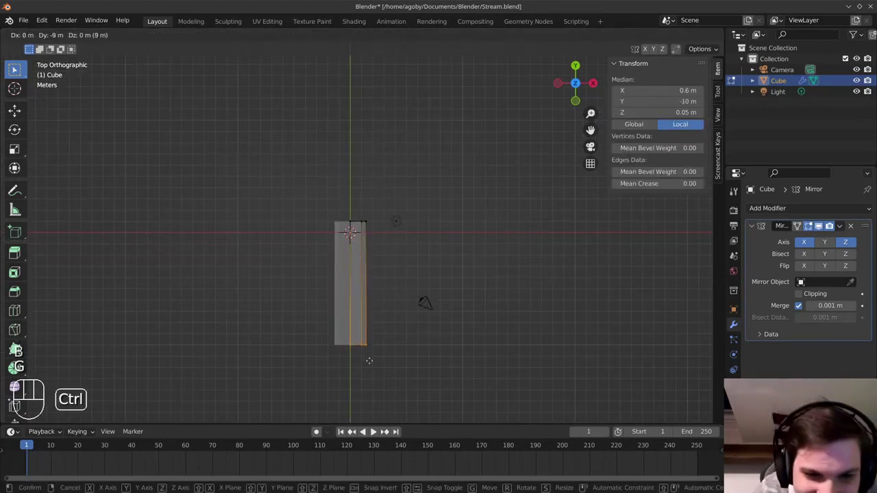
{"action": "left_click", "coordinate": [369, 361], "text": "ctrl"}
Select the vertices at the blade's positive Y end and move them 9 m to Y 10 m
{"action": "key", "text": "alt+a"}
{"action": "key", "text": "b"}
{"action": "left_click_drag", "start_coordinate": [379, 186], "coordinate": [310, 232]}
{"action": "key", "text": "g"}
{"action": "left_click", "coordinate": [447, 226], "text": "ctrl"}
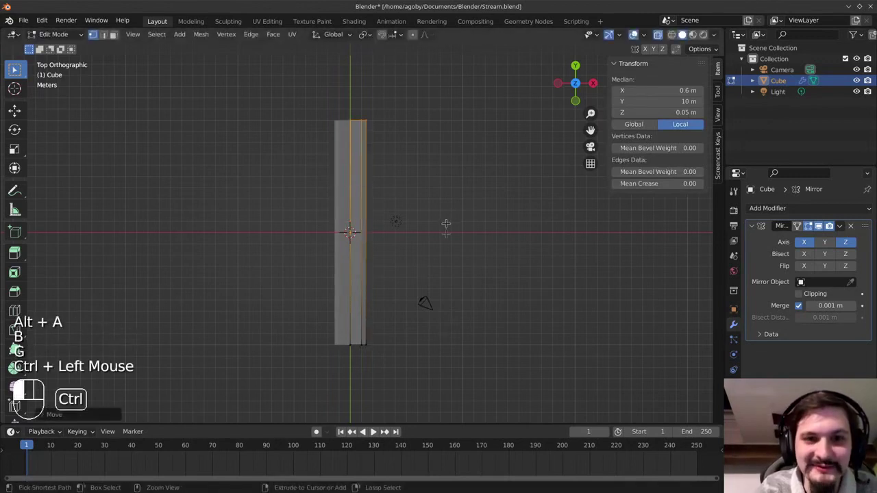
Select the blade's end vertices at Y -10 m and extrude them 2 m further along negative Y
{"action": "key", "text": "alt+a"}
{"action": "scroll", "coordinate": [354, 354], "scroll_direction": "up", "scroll_amount": 4}
{"action": "scroll", "coordinate": [357, 356], "scroll_direction": "down", "scroll_amount": 2}
{"action": "middle_click_drag", "start_coordinate": [366, 393], "coordinate": [385, 308], "text": "shift"}
{"action": "scroll", "coordinate": [322, 297], "scroll_direction": "up", "scroll_amount": 4}
{"action": "scroll", "coordinate": [279, 303], "scroll_direction": "down", "scroll_amount": 1}
{"action": "scroll", "coordinate": [385, 308], "scroll_direction": "up", "scroll_amount": 4}
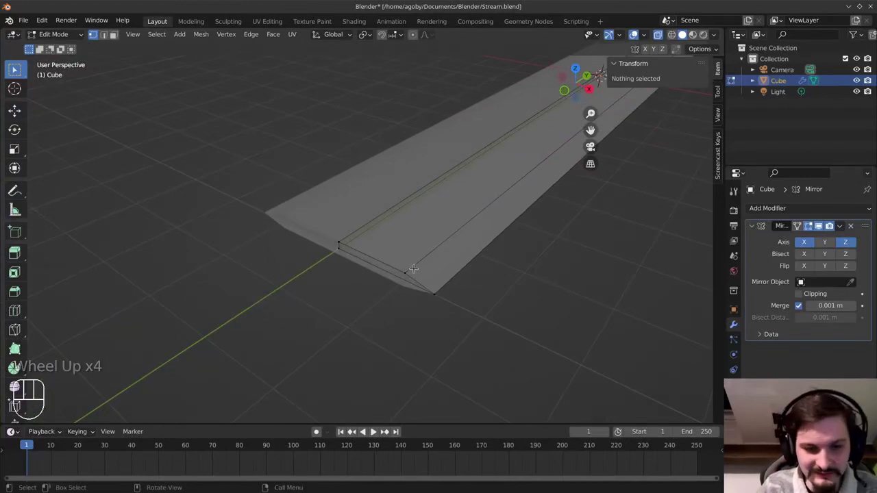
{"action": "key", "text": "KP_7"}
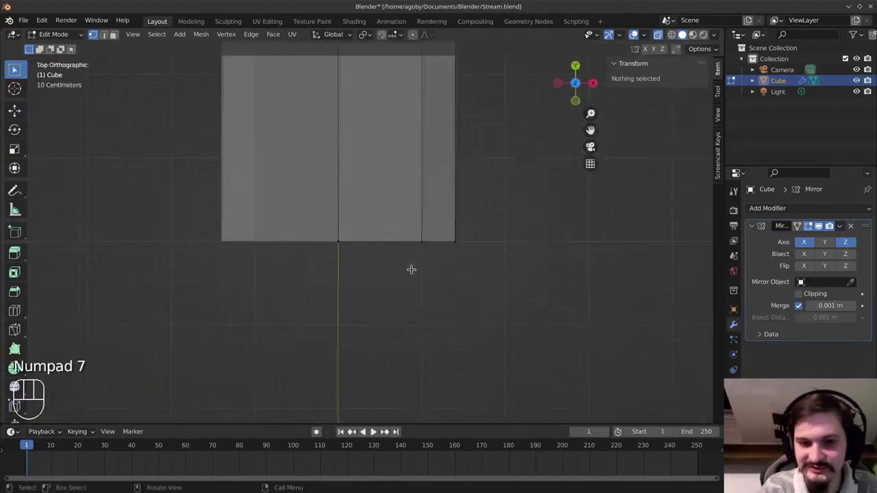
{"action": "key", "text": "b"}
{"action": "left_click_drag", "start_coordinate": [309, 229], "coordinate": [498, 262]}
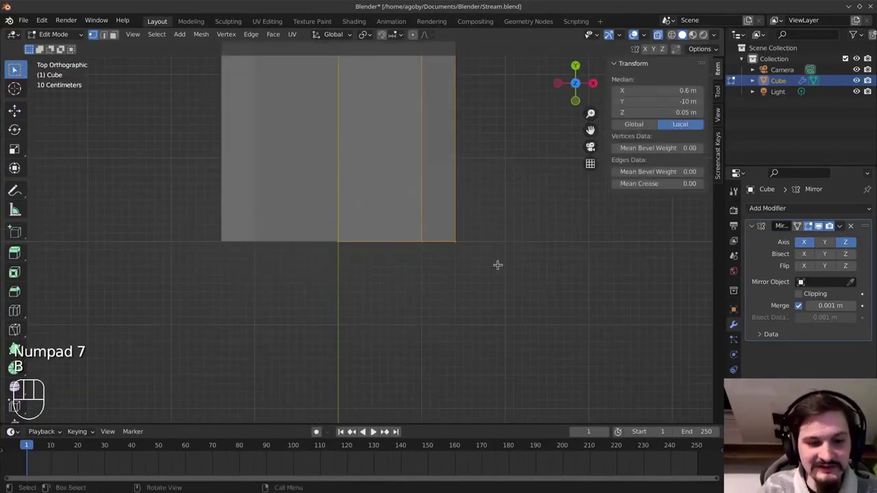
{"action": "key", "text": "e"}
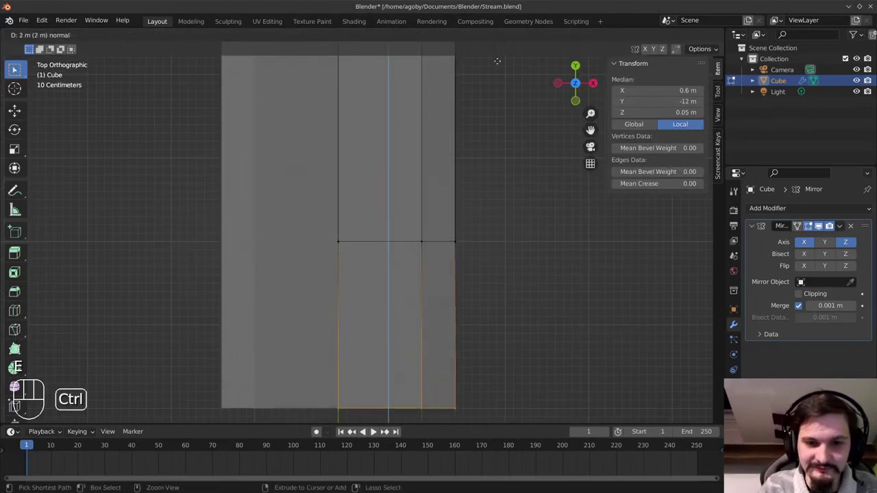
{"action": "left_click", "coordinate": [498, 61], "text": "ctrl"}
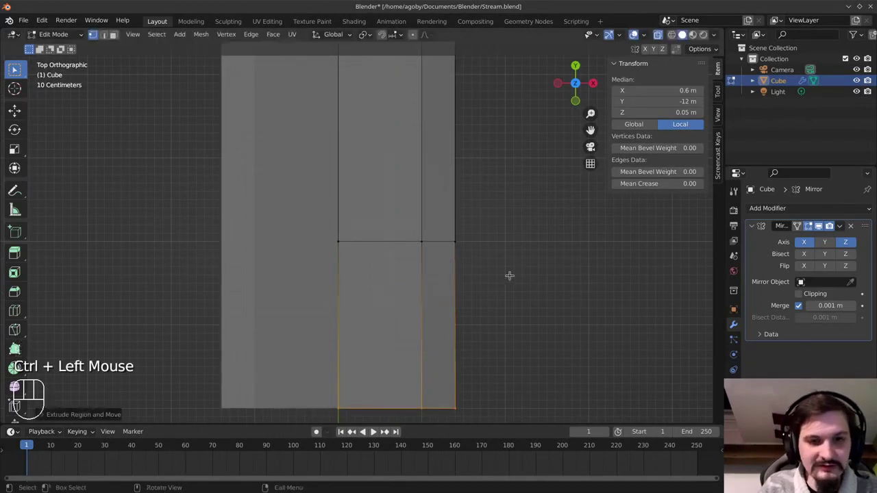
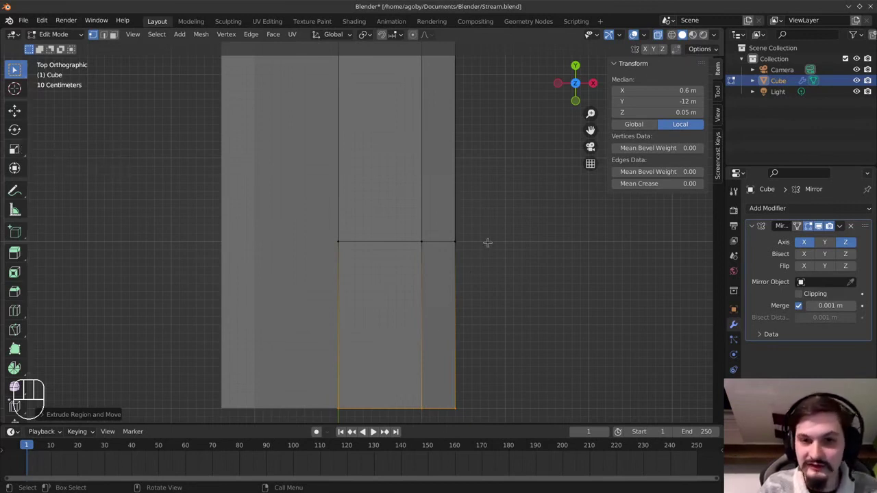
Scale the extruded end vertices at Y -12 m to 0 so they collapse into a single point
{"action": "key", "text": "s"}
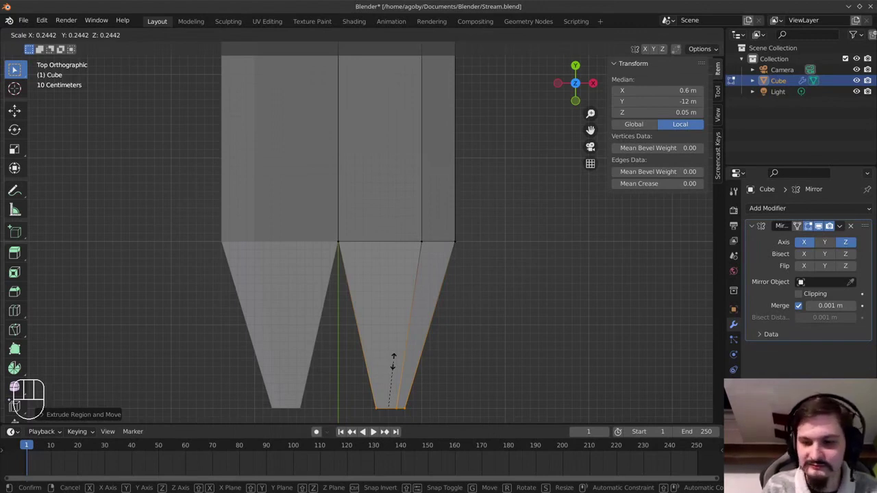
{"action": "key", "text": "KP_2"}
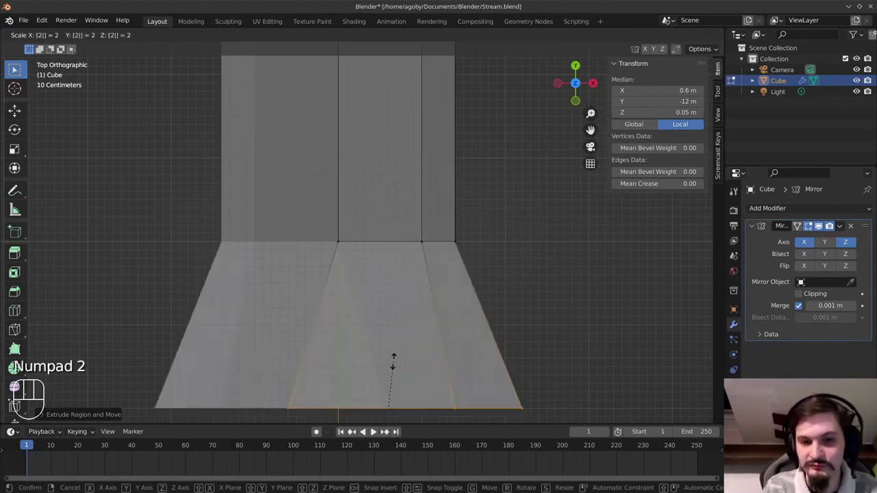
{"action": "key", "text": "BackSpace"}
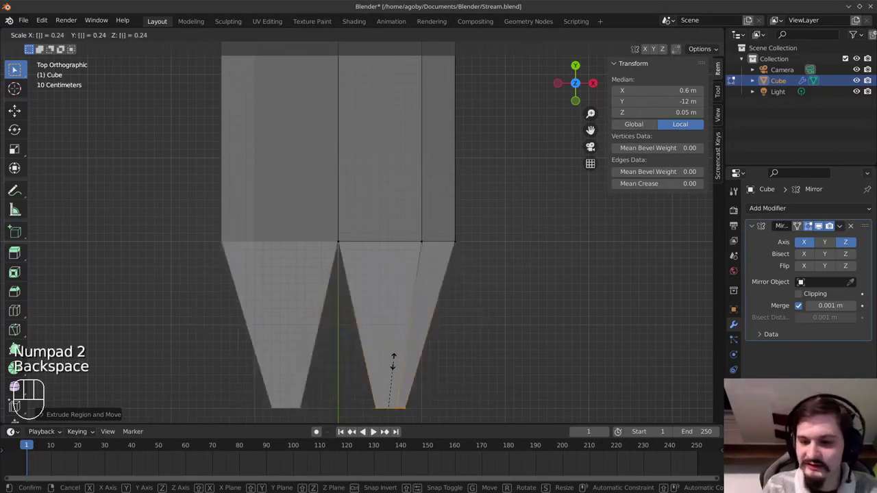
{"action": "key", "text": "KP_0"}
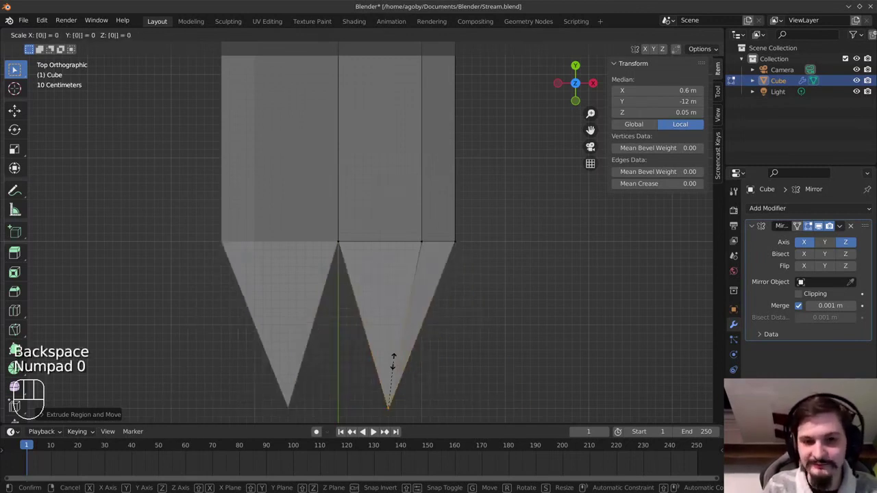
{"action": "key", "text": "KP_Enter"}
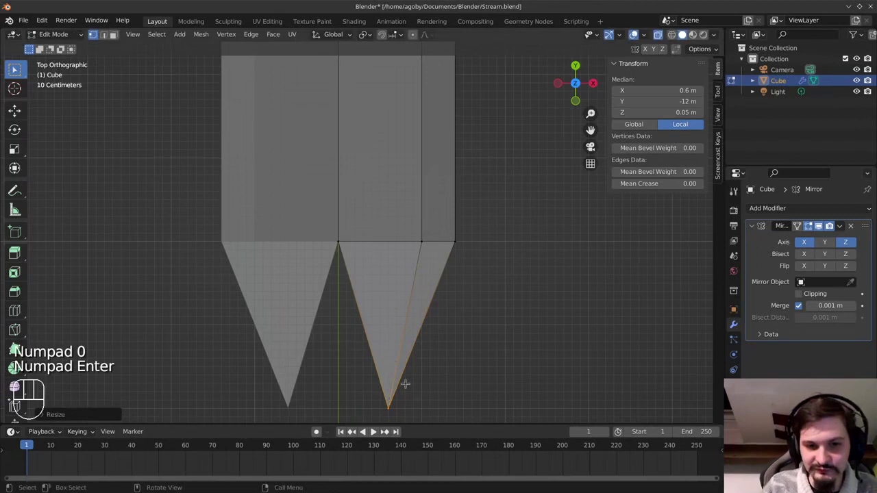
Centre the collapsed tip vertices by setting their median X and Z to 0 m
{"action": "left_click", "coordinate": [675, 91]}
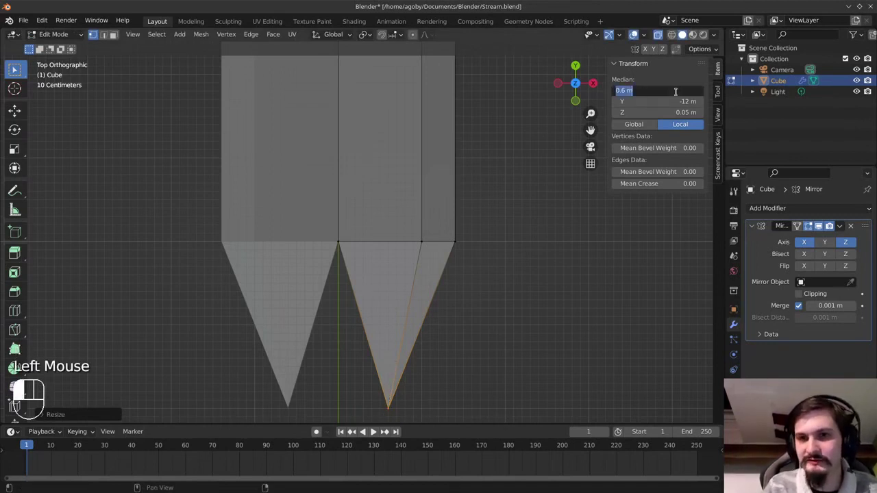
{"action": "type", "text": "0"}
{"action": "key", "text": "Return"}
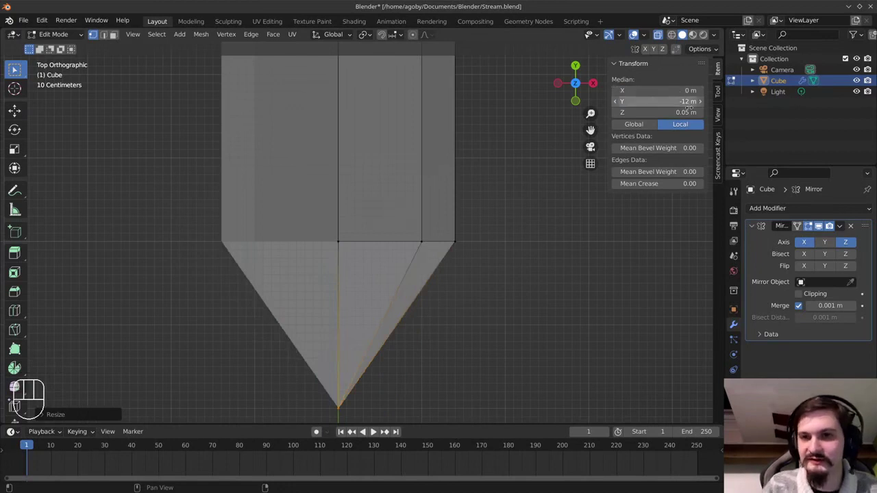
{"action": "left_click", "coordinate": [684, 111]}
{"action": "type", "text": "0"}
{"action": "key", "text": "Return"}
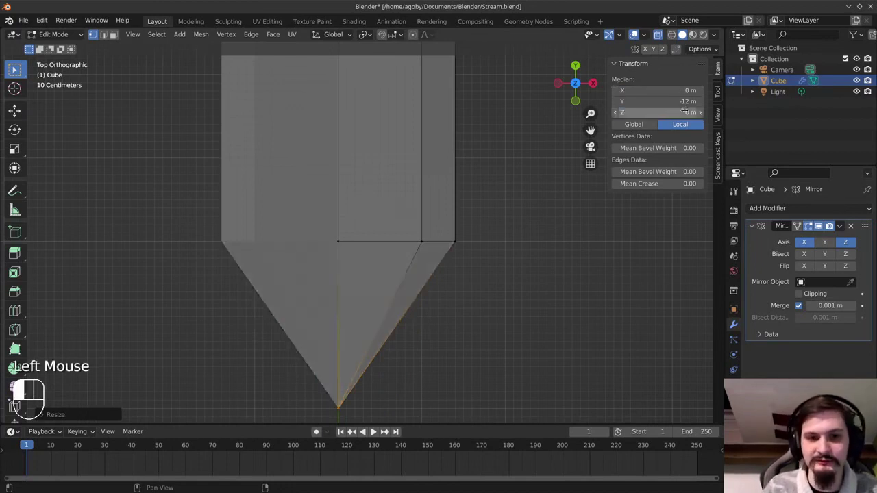
Merge the overlapping vertices at the blade tip by distance
{"action": "scroll", "coordinate": [394, 266], "scroll_direction": "down", "scroll_amount": 2}
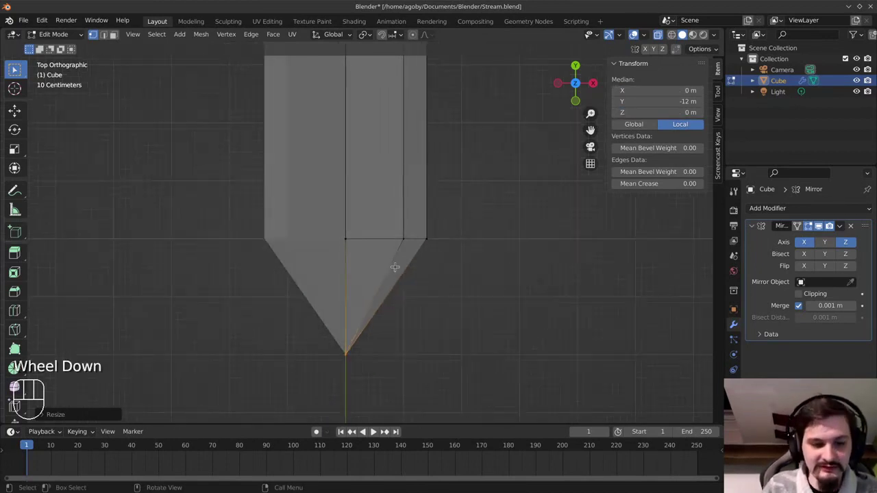
{"action": "left_click", "coordinate": [201, 35]}
{"action": "mouse_move", "coordinate": [226, 271]}
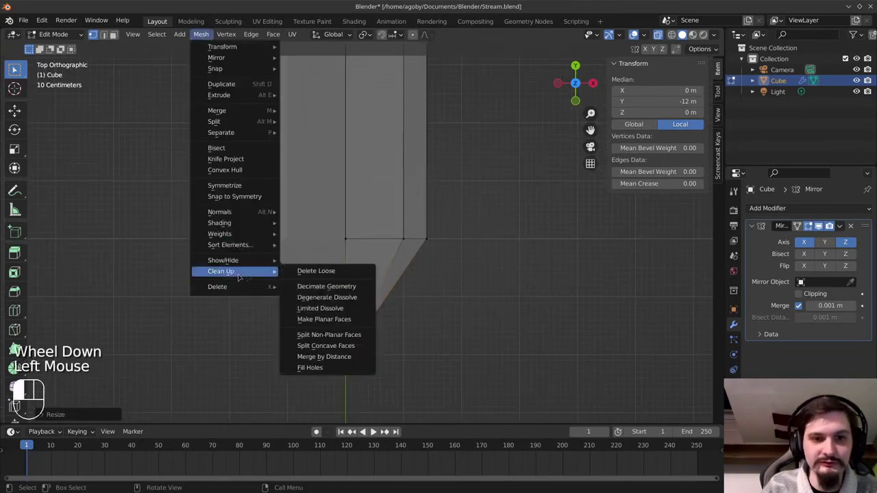
{"action": "left_click", "coordinate": [367, 357]}
From the top view, select the vertices at the blade's positive Y end and extrude them 0.5 m further along Y
{"action": "middle_click_drag", "start_coordinate": [388, 313], "coordinate": [437, 259]}
{"action": "scroll", "coordinate": [484, 217], "scroll_direction": "down", "scroll_amount": 2}
{"action": "scroll", "coordinate": [501, 137], "scroll_direction": "down", "scroll_amount": 1, "text": "shift"}
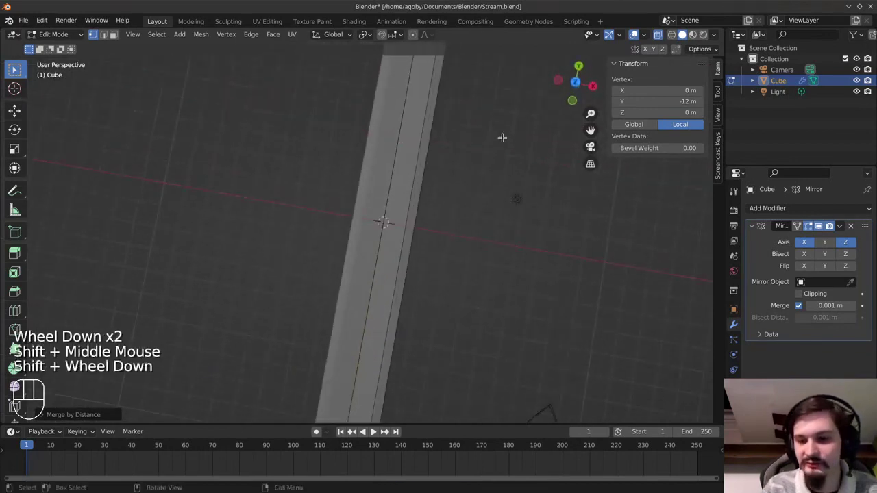
{"action": "key", "text": "KP_7"}
{"action": "scroll", "coordinate": [501, 137], "scroll_direction": "up", "scroll_amount": 3}
{"action": "scroll", "coordinate": [483, 133], "scroll_direction": "down", "scroll_amount": 3}
{"action": "middle_click_drag", "start_coordinate": [483, 133], "coordinate": [464, 308], "text": "shift"}
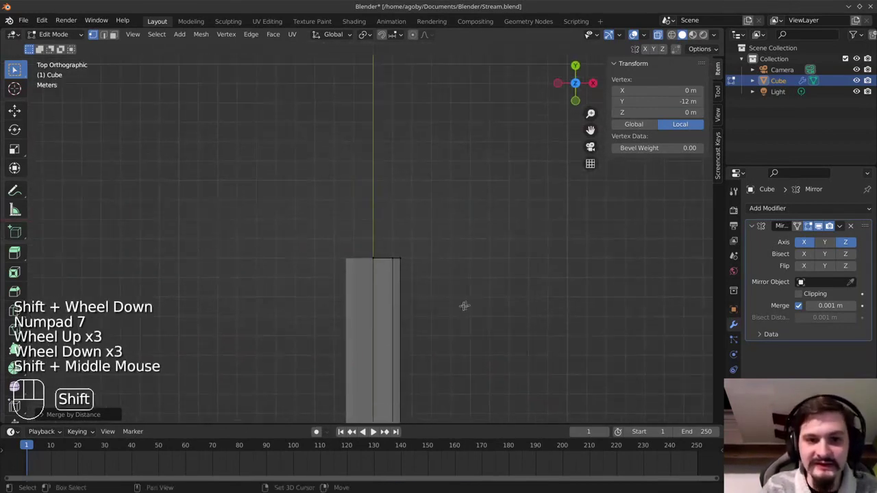
{"action": "scroll", "coordinate": [446, 290], "scroll_direction": "up", "scroll_amount": 7}
{"action": "scroll", "coordinate": [484, 339], "scroll_direction": "down", "scroll_amount": 1}
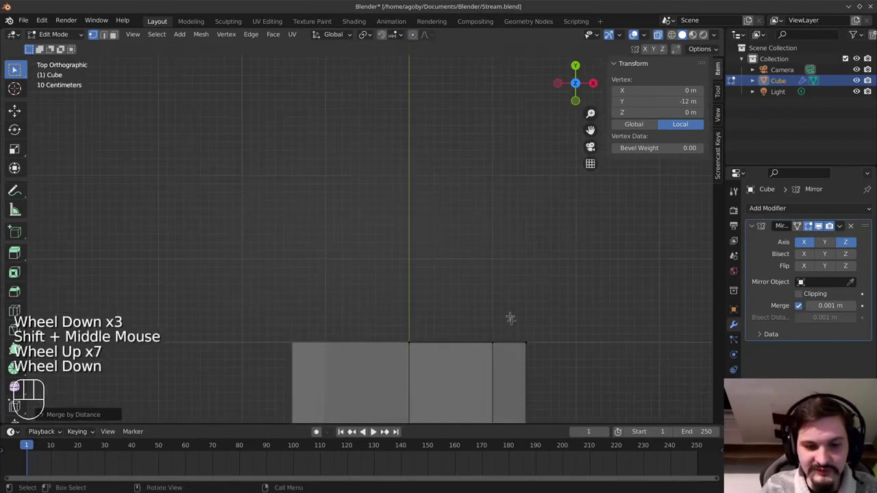
{"action": "key", "text": "b"}
{"action": "left_click_drag", "start_coordinate": [546, 320], "coordinate": [384, 358]}
{"action": "left_click", "coordinate": [530, 374]}
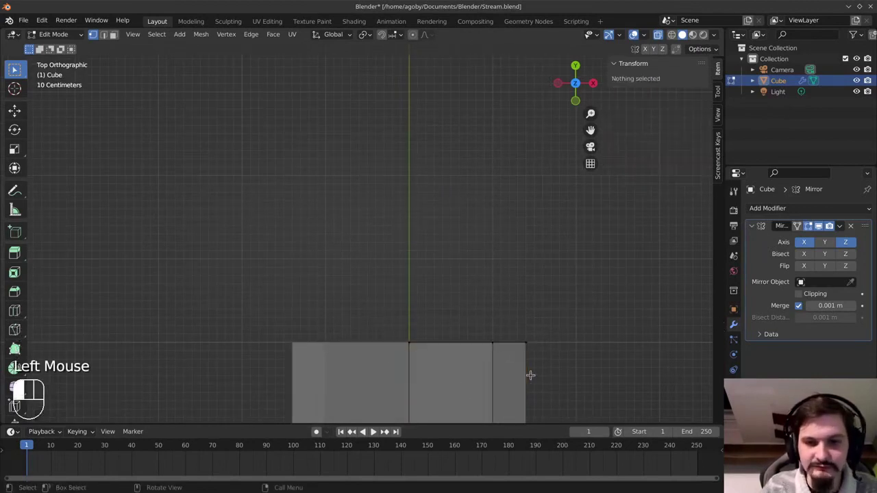
{"action": "key", "text": "b"}
{"action": "left_click_drag", "start_coordinate": [560, 299], "coordinate": [359, 366]}
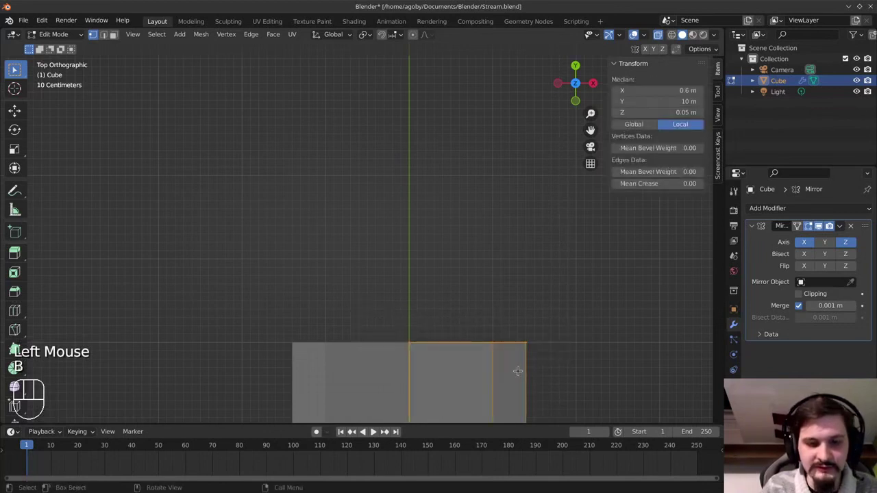
{"action": "key", "text": "e"}
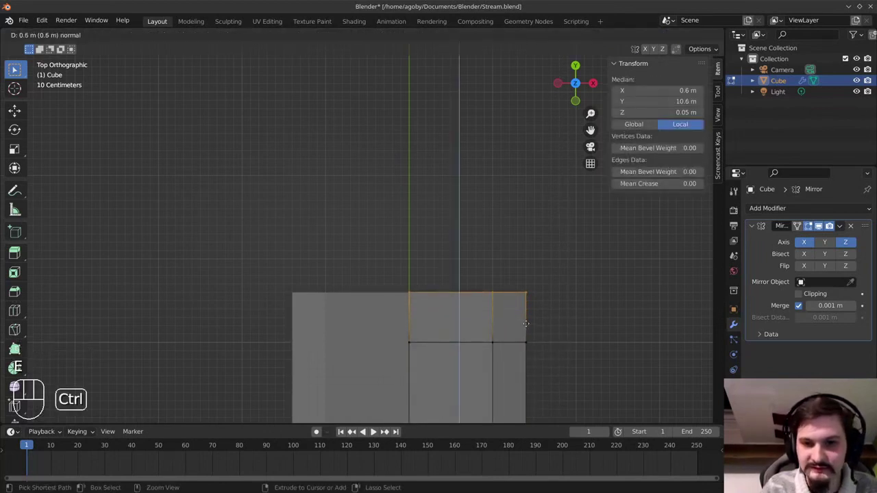
{"action": "left_click", "coordinate": [633, 372], "text": "ctrl"}
Examine the profile of the blade's extruded positive Y end from the side, front and back views
{"action": "key", "text": "alt+a"}
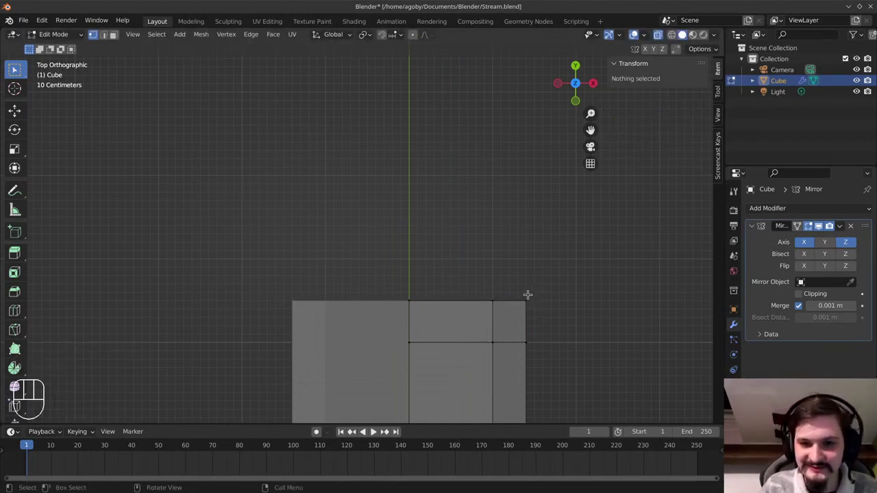
{"action": "left_click_drag", "start_coordinate": [540, 293], "coordinate": [425, 313]}
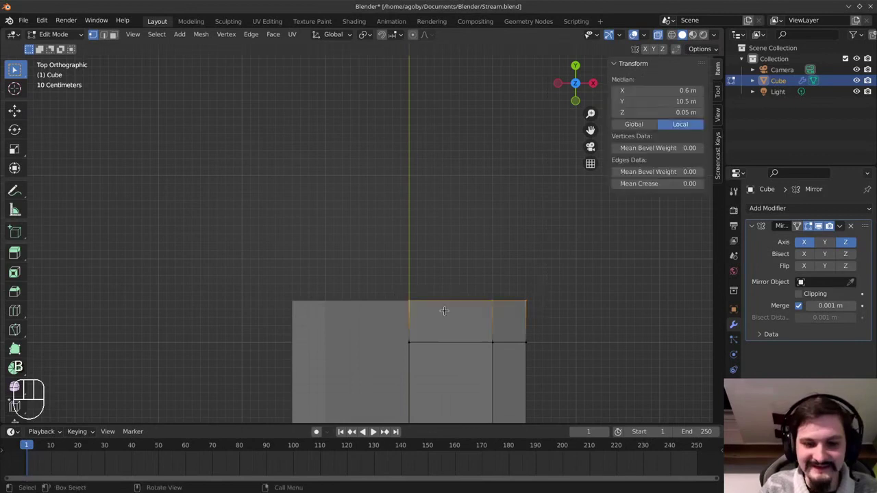
{"action": "left_click", "coordinate": [527, 292]}
{"action": "key", "text": "alt+a"}
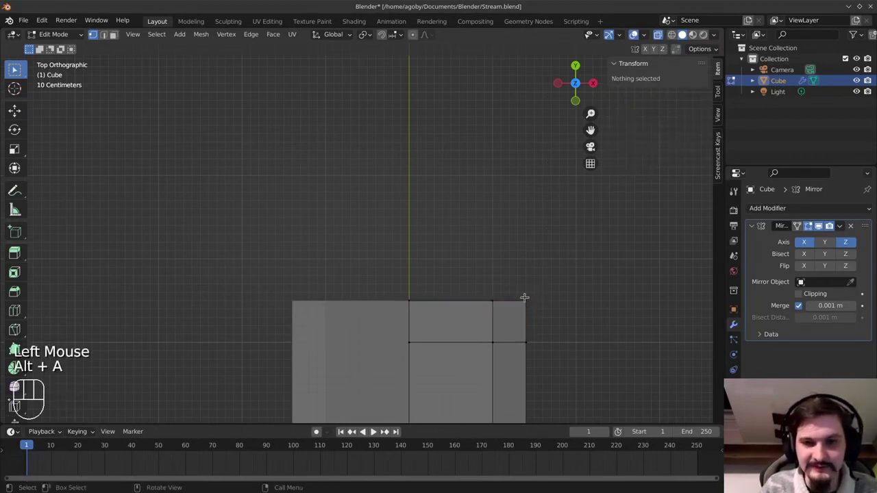
{"action": "key", "text": "KP_3"}
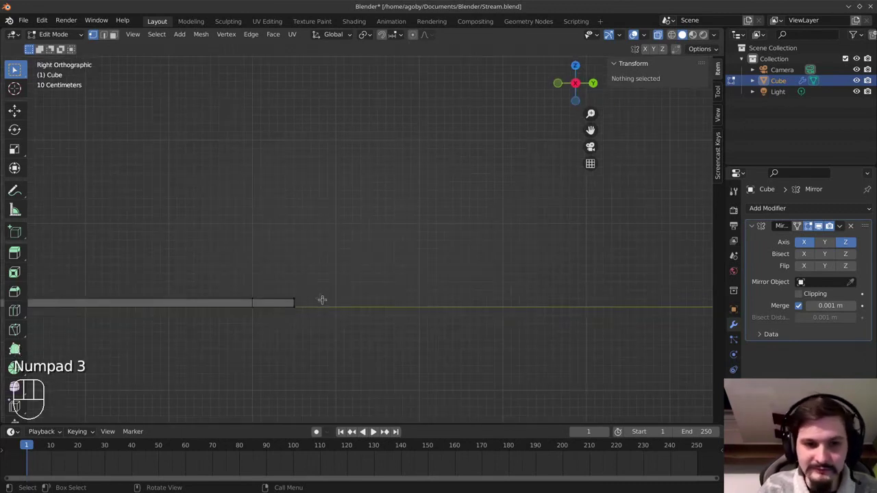
{"action": "key", "text": "ctrl+KP_3"}
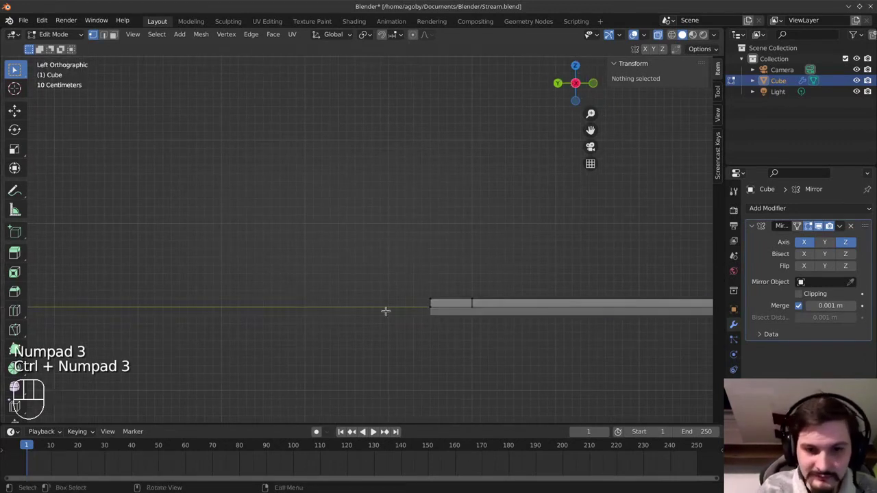
{"action": "key", "text": "ctrl+KP_1"}
{"action": "scroll", "coordinate": [212, 306], "scroll_direction": "up", "scroll_amount": 4}
{"action": "scroll", "coordinate": [213, 304], "scroll_direction": "down", "scroll_amount": 2}
{"action": "key", "text": "KP_1"}
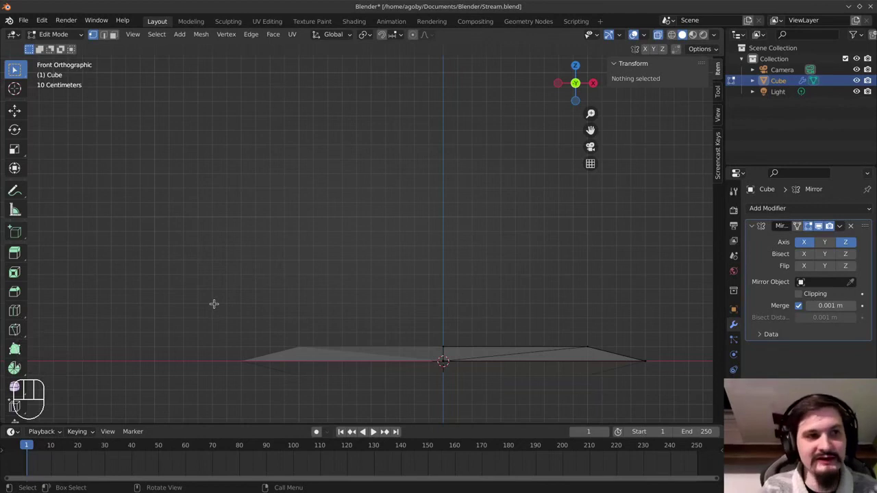
{"action": "key", "text": "w"}
{"action": "key", "text": "ctrl+KP_1"}
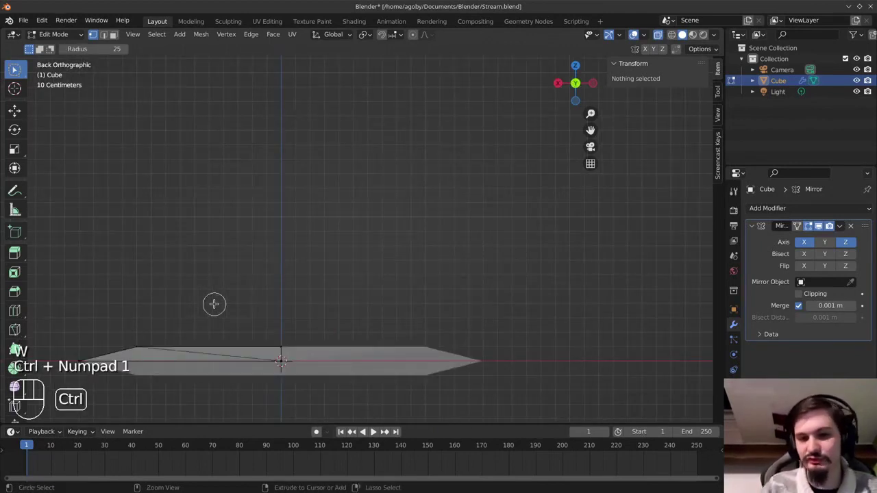
{"action": "middle_click_drag", "start_coordinate": [131, 259], "coordinate": [336, 241], "text": "shift"}
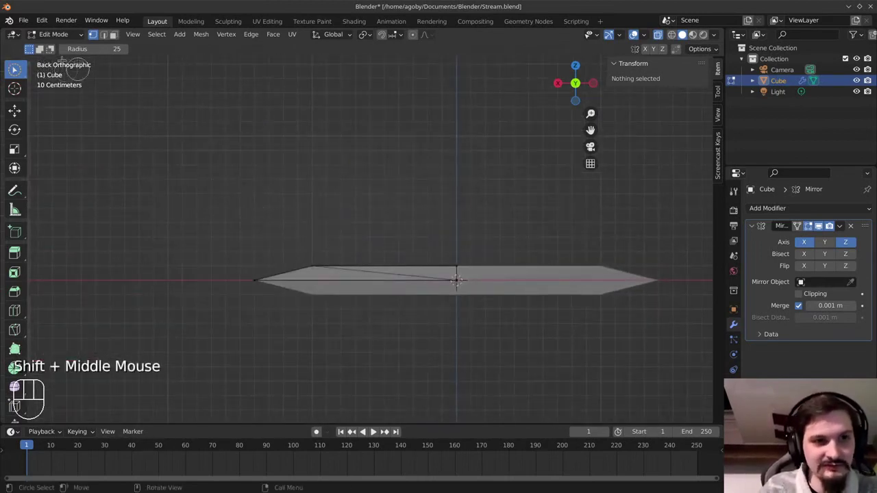
{"action": "scroll", "coordinate": [338, 265], "scroll_direction": "up", "scroll_amount": 4}
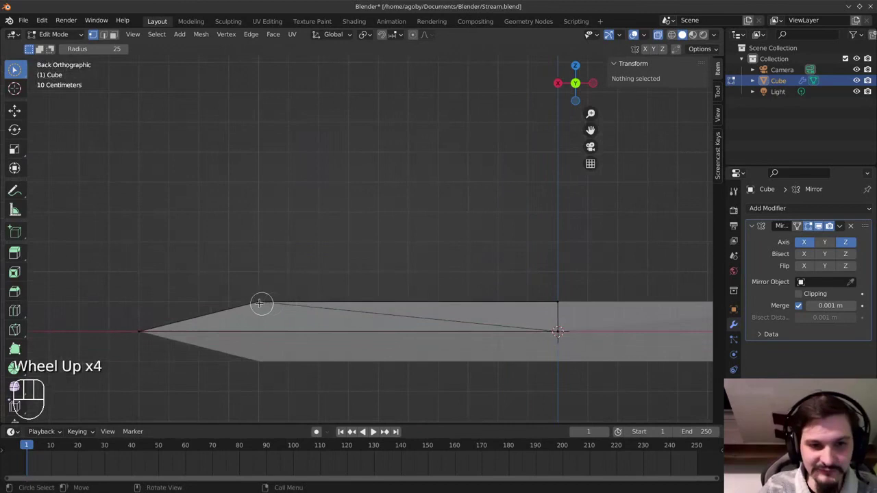
Turn off X-ray and try moving the outer cutting-edge vertex of the extruded end up to Z 0.1 m
{"action": "left_click", "coordinate": [656, 38]}
{"action": "left_click", "coordinate": [140, 331]}
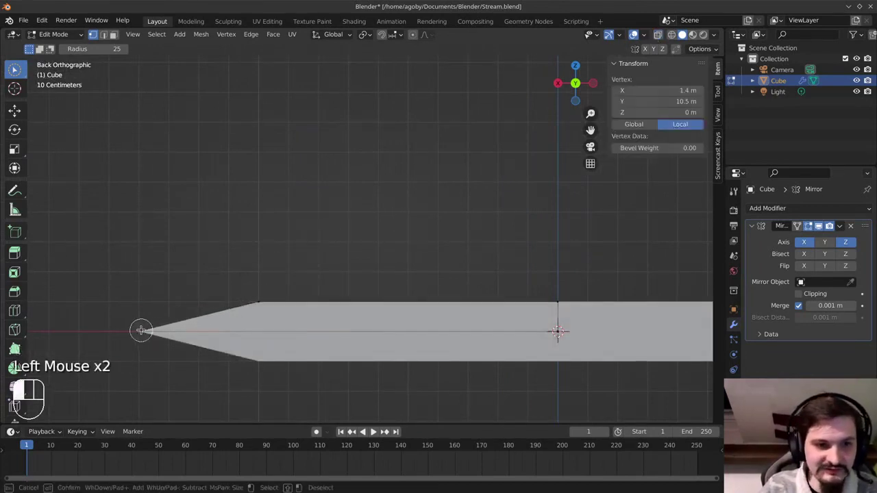
{"action": "middle_click_drag", "start_coordinate": [145, 306], "coordinate": [167, 317]}
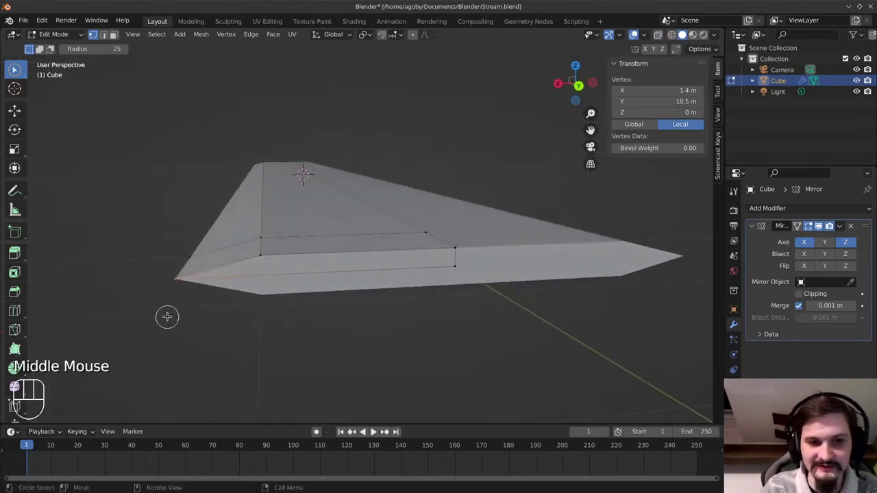
{"action": "key", "text": "KP_1"}
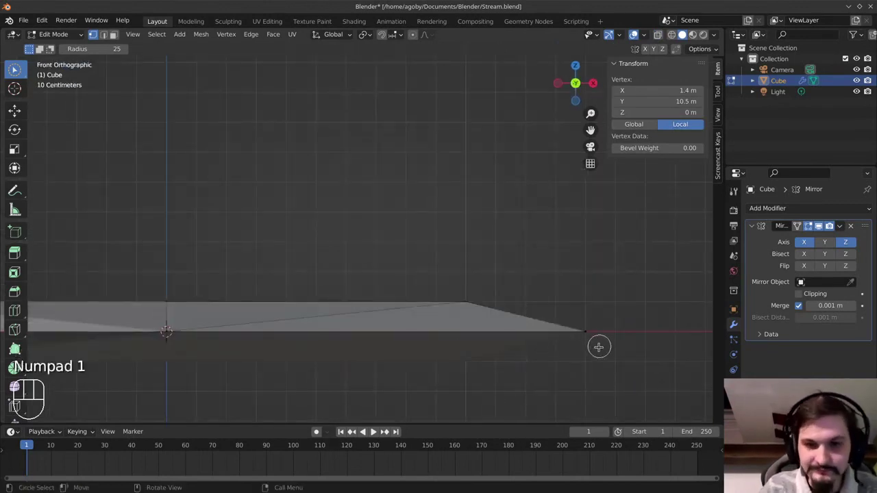
{"action": "key", "text": "g"}
{"action": "left_click", "coordinate": [599, 324], "text": "ctrl"}
{"action": "middle_click_drag", "start_coordinate": [599, 325], "coordinate": [587, 347]}
{"action": "scroll", "coordinate": [589, 346], "scroll_direction": "down", "scroll_amount": 2}
{"action": "scroll", "coordinate": [353, 274], "scroll_direction": "down", "scroll_amount": 1}
{"action": "scroll", "coordinate": [358, 278], "scroll_direction": "up", "scroll_amount": 2}
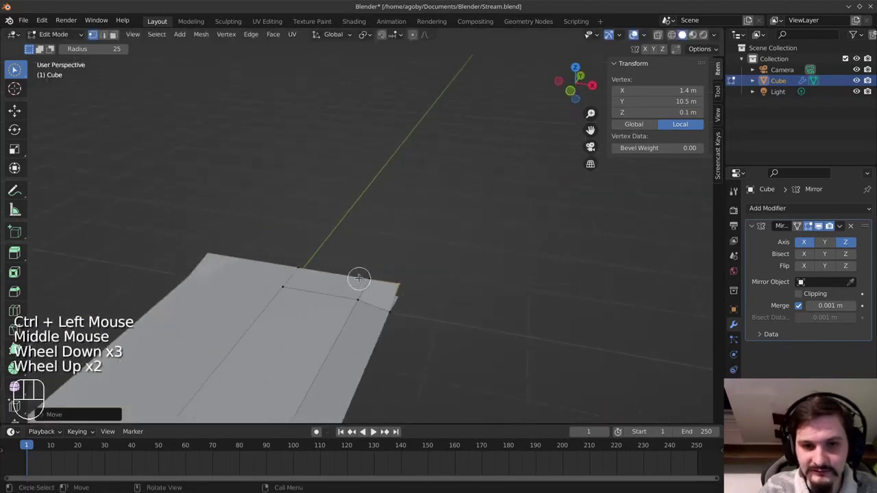
Undo the vertex move and the 0.5 m extrusion at the blade's positive Y end
{"action": "key", "text": "ctrl+z"}
{"action": "key", "text": "ctrl+z"}
{"action": "key", "text": "ctrl+z"}
{"action": "key", "text": "ctrl+z"}
{"action": "key", "text": "ctrl+z"}
{"action": "key", "text": "ctrl+z"}
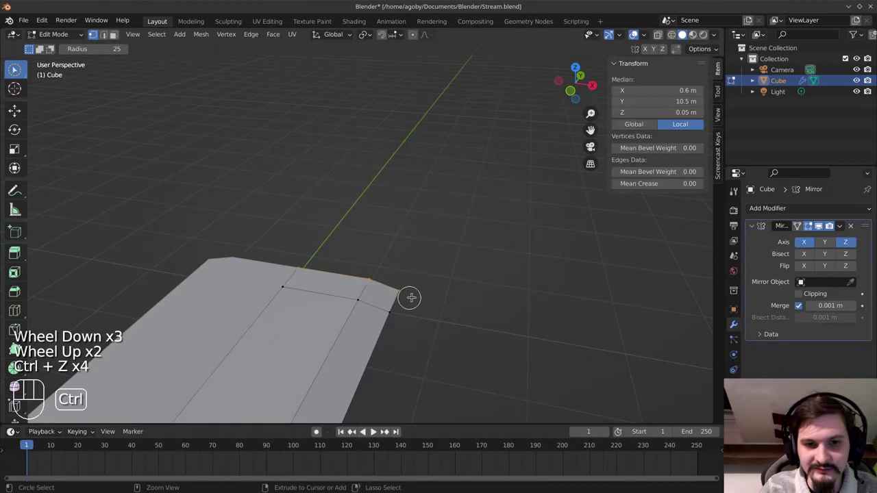
{"action": "key", "text": "ctrl+z"}
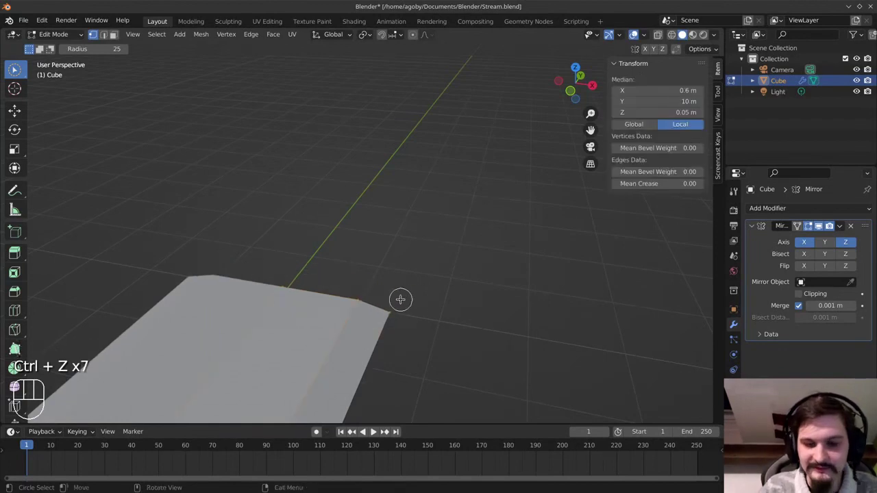
With X-ray on in the top view, box-select only the inner vertices at the Y 10 m end and extrude them 0.4 m along Y
{"action": "key", "text": "alt+a"}
{"action": "key", "text": "KP_7"}
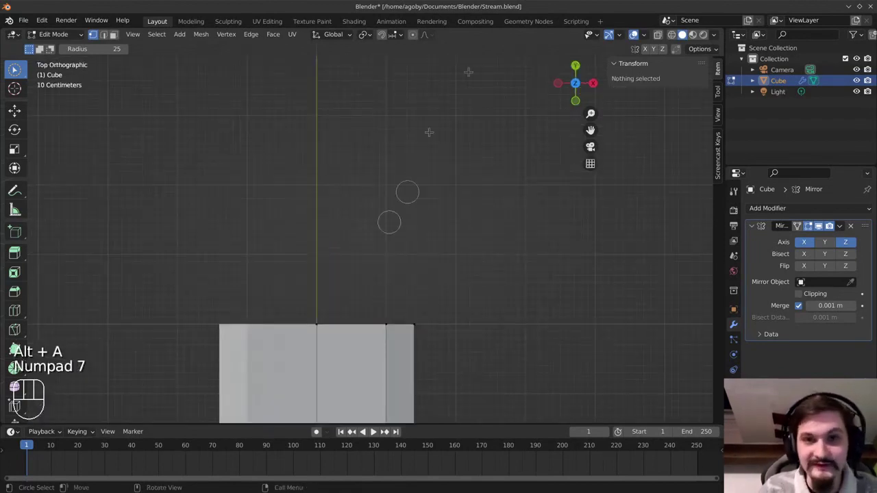
{"action": "scroll", "coordinate": [357, 351], "scroll_direction": "up", "scroll_amount": 2}
{"action": "middle_click_drag", "start_coordinate": [389, 330], "coordinate": [430, 154], "text": "shift"}
{"action": "left_click", "coordinate": [657, 35]}
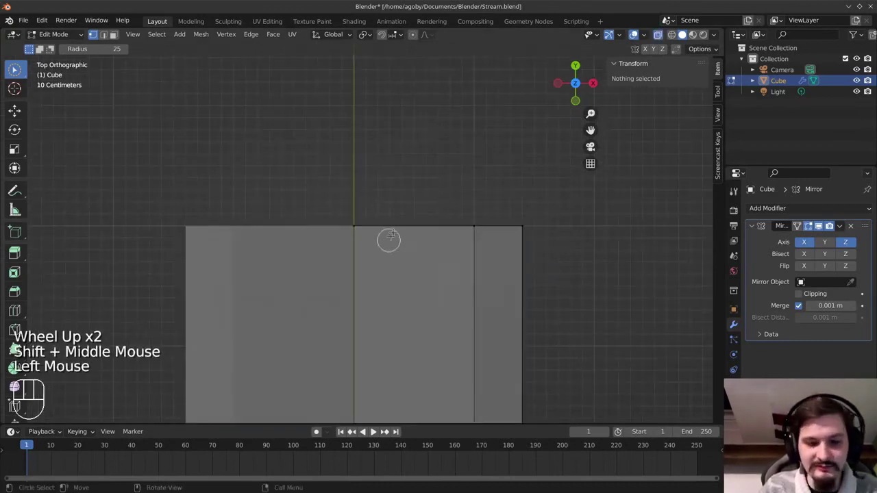
{"action": "key", "text": "b"}
{"action": "left_click_drag", "start_coordinate": [333, 207], "coordinate": [485, 260]}
{"action": "left_click_drag", "start_coordinate": [15, 70], "coordinate": [52, 95]}
{"action": "key", "text": "e"}
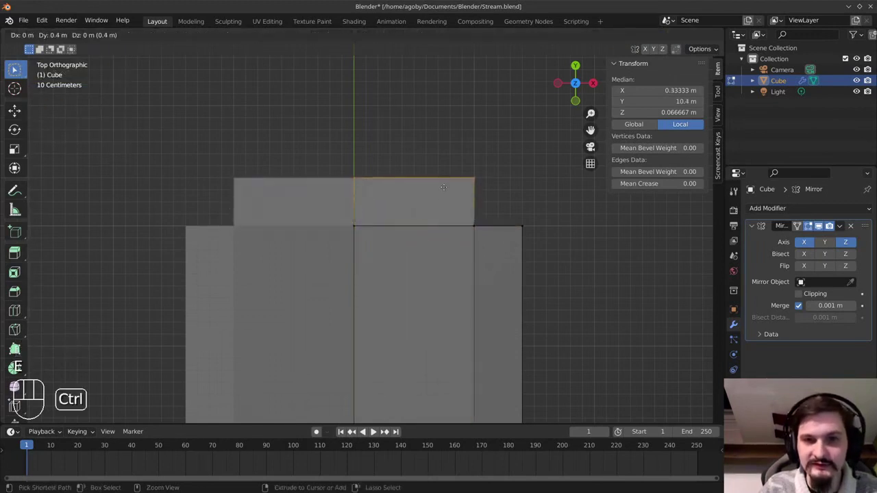
{"action": "left_click", "coordinate": [443, 186], "text": "ctrl"}
{"action": "key", "text": "alt+a"}
{"action": "middle_click_drag", "start_coordinate": [478, 202], "coordinate": [371, 124]}
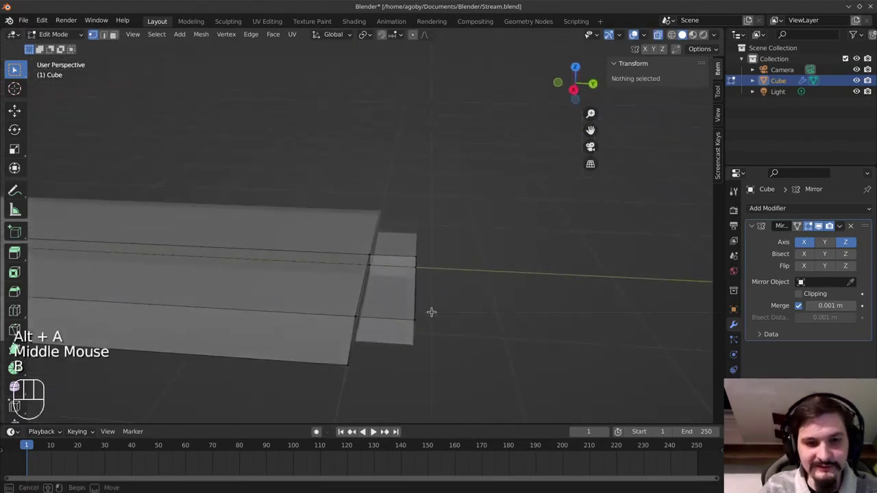
Extrude the outer side edge of the narrow end block 0.1 m down to Z 0 in the right view
{"action": "left_click", "coordinate": [363, 328], "text": "alt"}
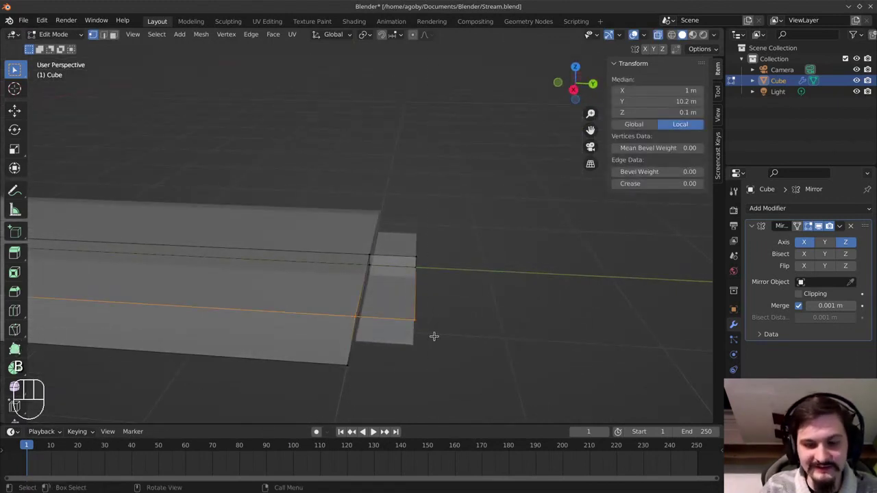
{"action": "key", "text": "KP_1"}
{"action": "key", "text": "KP_3"}
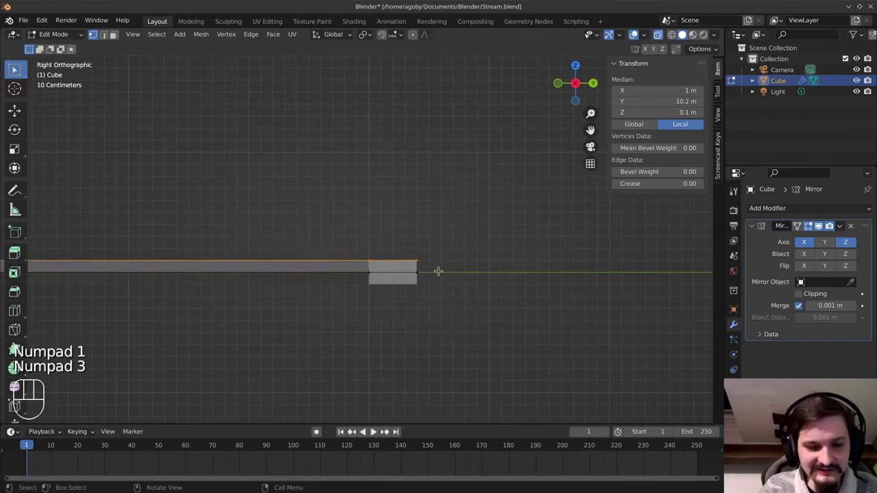
{"action": "left_click", "coordinate": [440, 283], "text": "ctrl"}
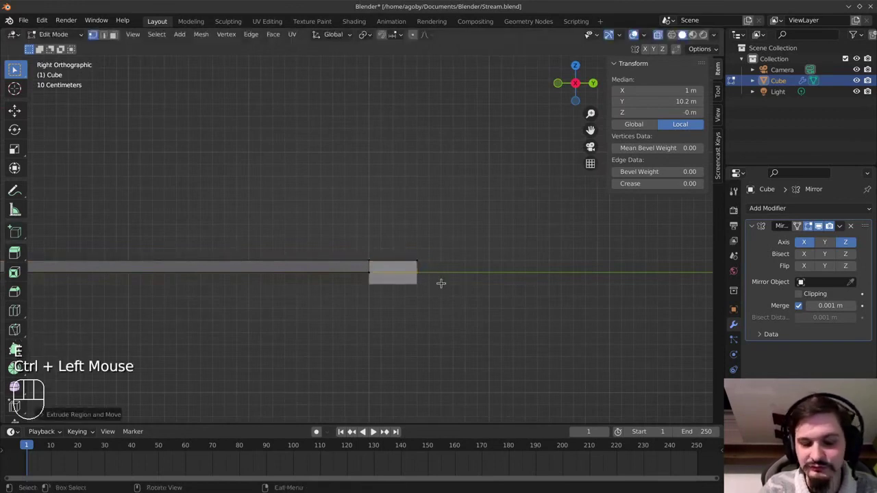
{"action": "key", "text": "alt+a"}
Extrude the end block's new side face outward along X by 0.4 m in the top view
{"action": "middle_click_drag", "start_coordinate": [446, 280], "coordinate": [205, 133]}
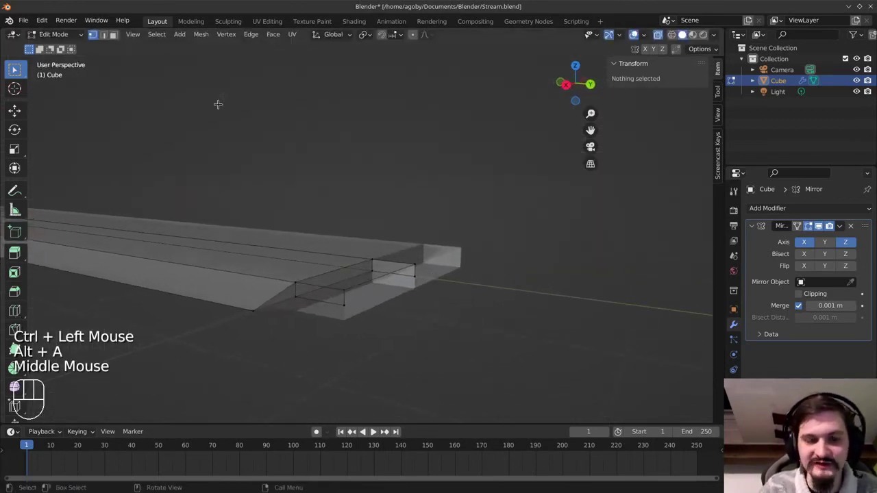
{"action": "left_click", "coordinate": [114, 35]}
{"action": "left_click", "coordinate": [319, 293]}
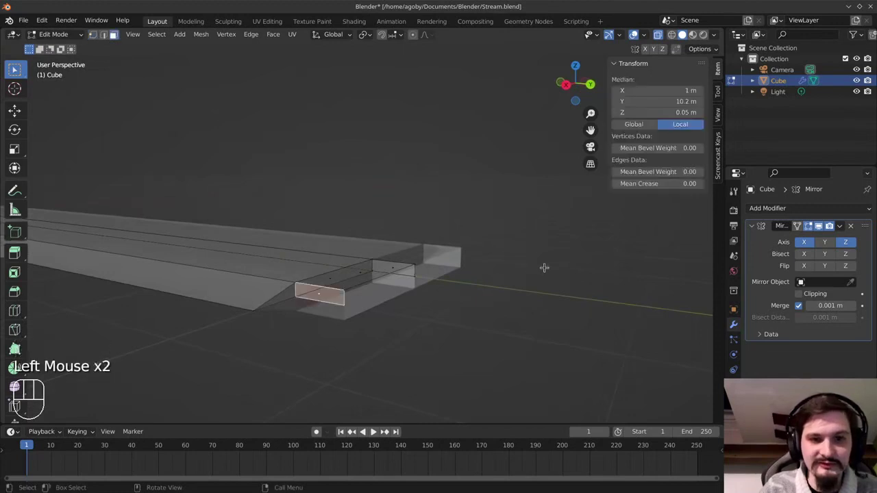
{"action": "key", "text": "KP_7"}
{"action": "scroll", "coordinate": [539, 265], "scroll_direction": "down", "scroll_amount": 2}
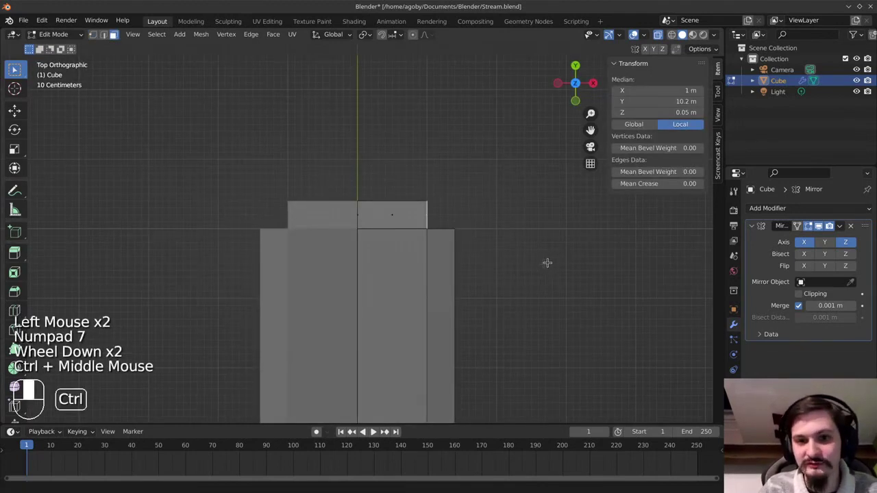
{"action": "middle_click_drag", "start_coordinate": [548, 263], "coordinate": [384, 284], "text": "ctrl"}
{"action": "left_click", "coordinate": [498, 265], "text": "ctrl"}
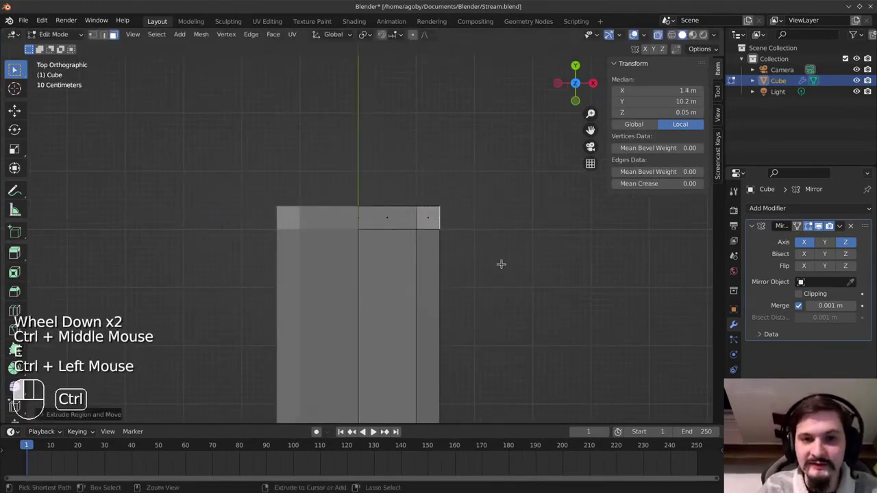
Extrude the side face outward four more times in 0.4 m segments until it reaches X 3 m
{"action": "key", "text": "e"}
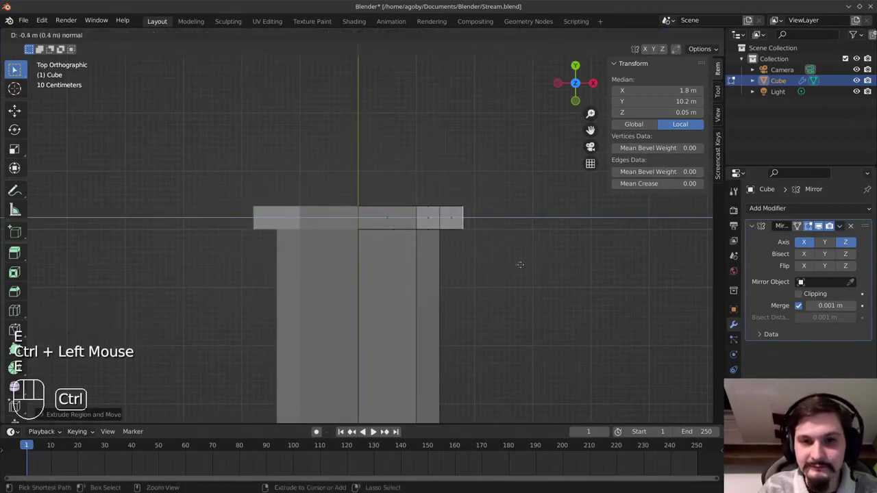
{"action": "left_click", "coordinate": [522, 265], "text": "ctrl"}
{"action": "key", "text": "e"}
{"action": "left_click", "coordinate": [544, 265], "text": "ctrl"}
{"action": "key", "text": "e"}
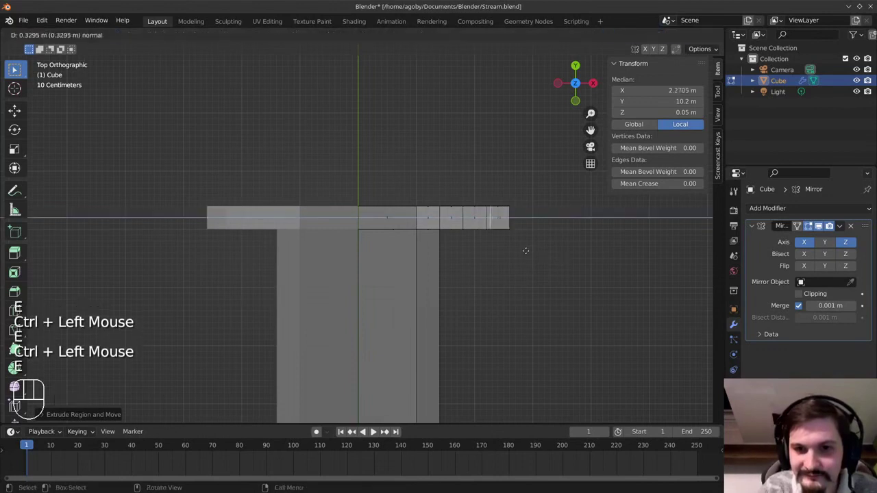
{"action": "left_click", "coordinate": [568, 251], "text": "ctrl"}
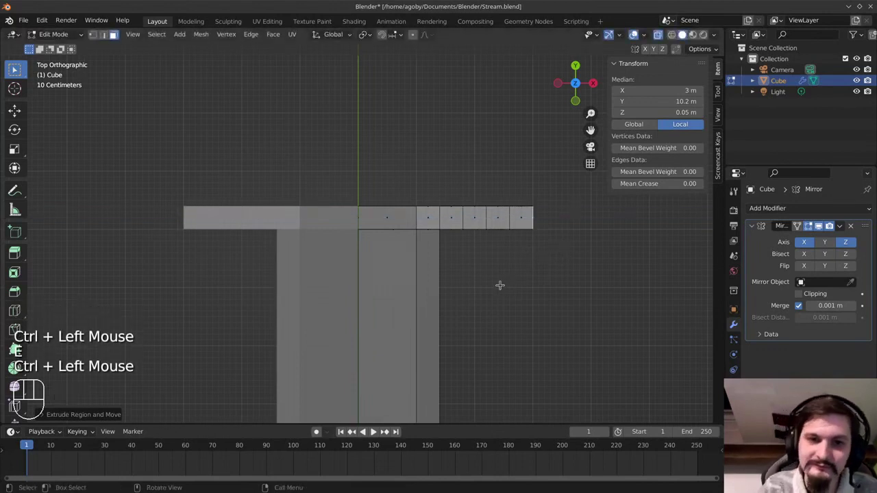
Select all vertices along the crosspiece's far long edge and move them 0.2 m outward along Y
{"action": "key", "text": "alt+a"}
{"action": "middle_click_drag", "start_coordinate": [524, 277], "coordinate": [409, 263], "text": "shift"}
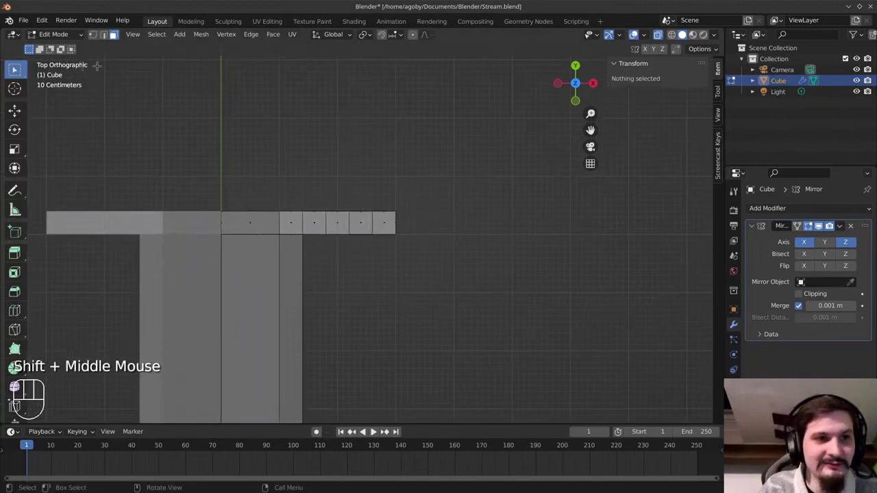
{"action": "left_click", "coordinate": [94, 34]}
{"action": "key", "text": "b"}
{"action": "left_click_drag", "start_coordinate": [400, 194], "coordinate": [180, 217]}
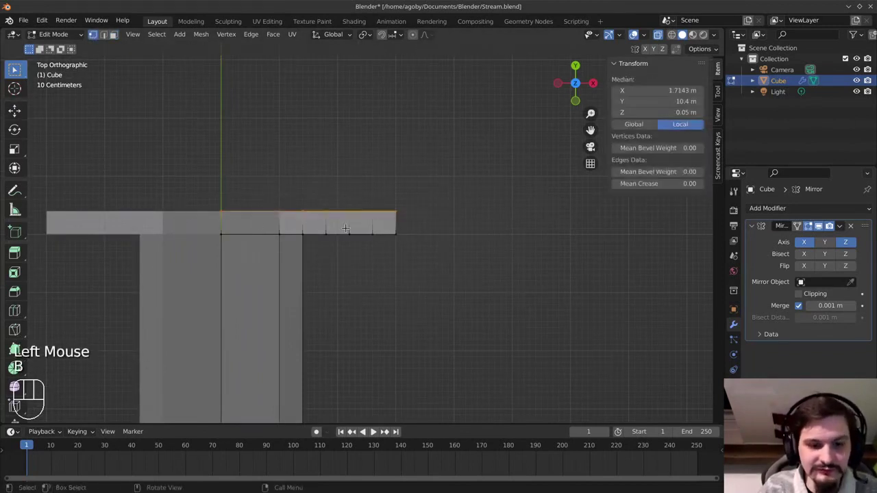
{"action": "key", "text": "g"}
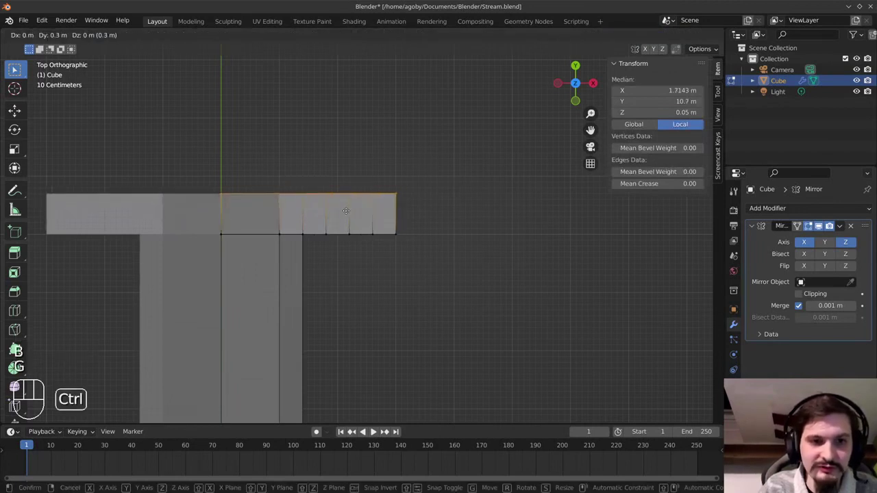
{"action": "left_click", "coordinate": [346, 215], "text": "ctrl"}
{"action": "key", "text": "alt+a"}
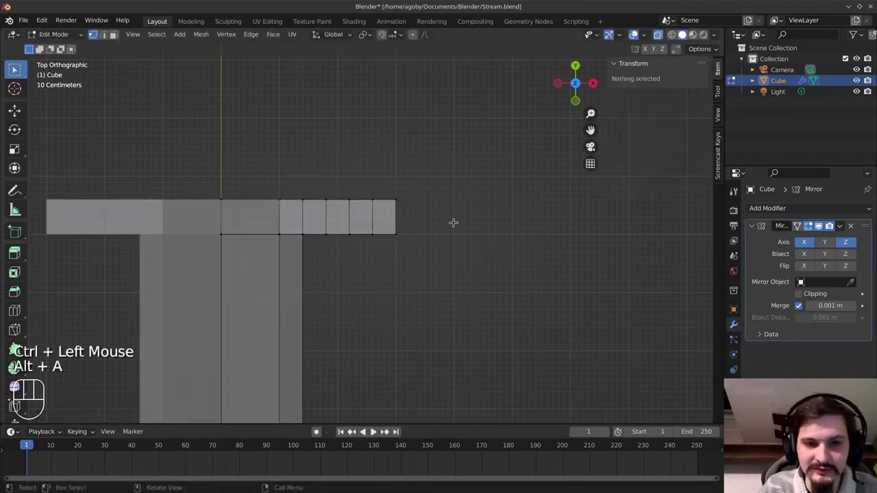
Select the edges at the crosspiece's outer end, at X 3 m, in edge select mode
{"action": "left_click", "coordinate": [105, 35]}
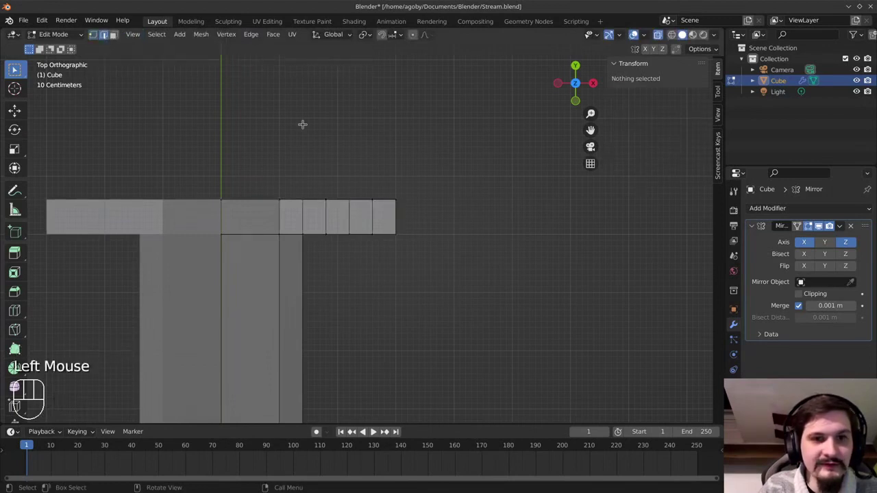
{"action": "key", "text": "b"}
{"action": "left_click_drag", "start_coordinate": [417, 173], "coordinate": [390, 280]}
{"action": "middle_click_drag", "start_coordinate": [462, 209], "coordinate": [463, 186]}
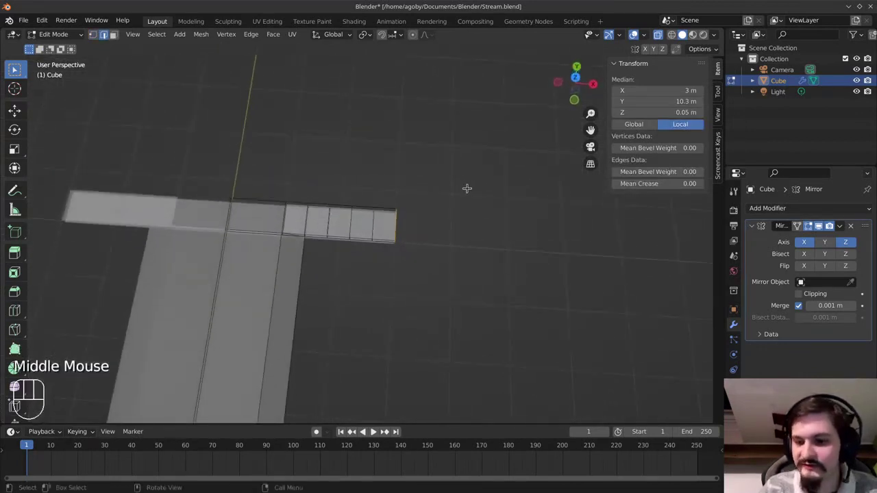
{"action": "key", "text": "KP_1"}
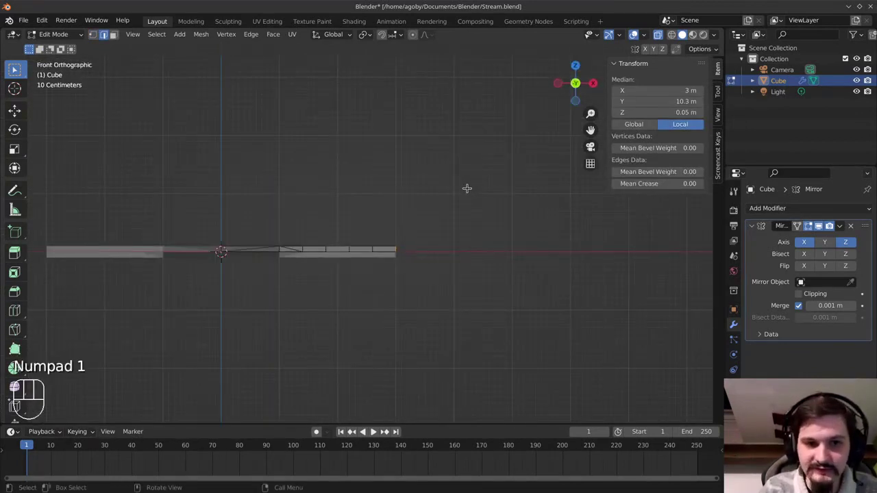
{"action": "scroll", "coordinate": [433, 260], "scroll_direction": "up", "scroll_amount": 3}
{"action": "scroll", "coordinate": [185, 273], "scroll_direction": "up", "scroll_amount": 1}
{"action": "middle_click_drag", "start_coordinate": [146, 256], "coordinate": [127, 226]}
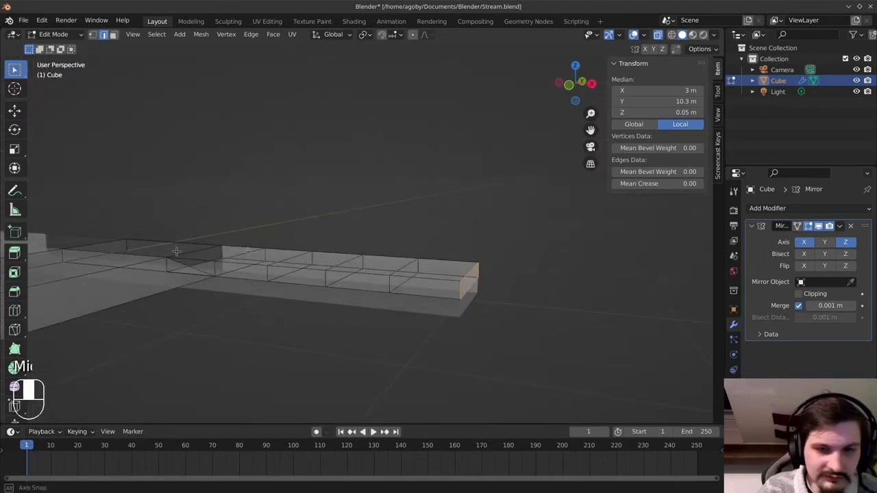
{"action": "left_click", "coordinate": [824, 242]}
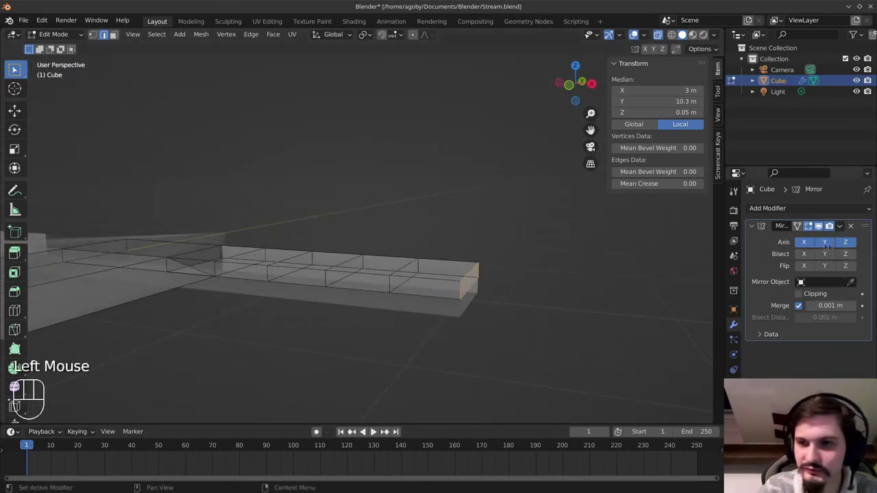
{"action": "left_click", "coordinate": [825, 241]}
{"action": "middle_click_drag", "start_coordinate": [368, 290], "coordinate": [387, 293]}
Enable proportional editing with a size of about 1.46 m and try moving the end edges toward negative Y with Smooth falloff
{"action": "key", "text": "KP_7"}
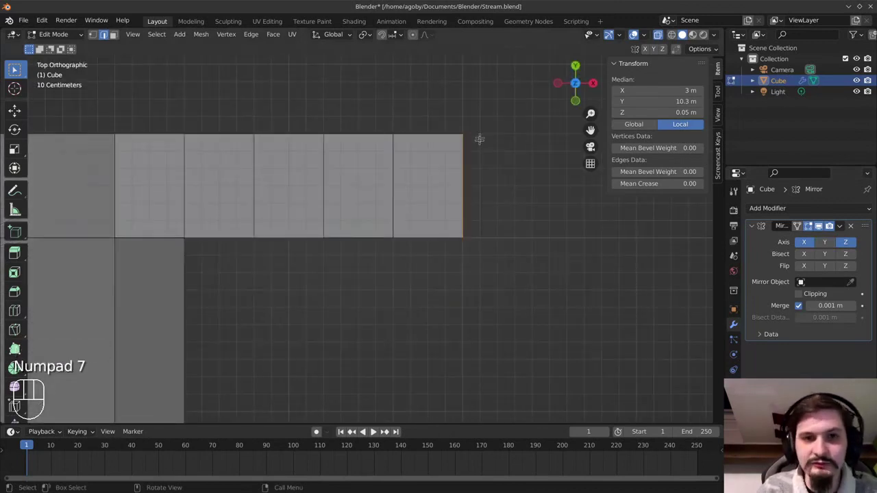
{"action": "scroll", "coordinate": [480, 137], "scroll_direction": "down", "scroll_amount": 4}
{"action": "left_click", "coordinate": [412, 35]}
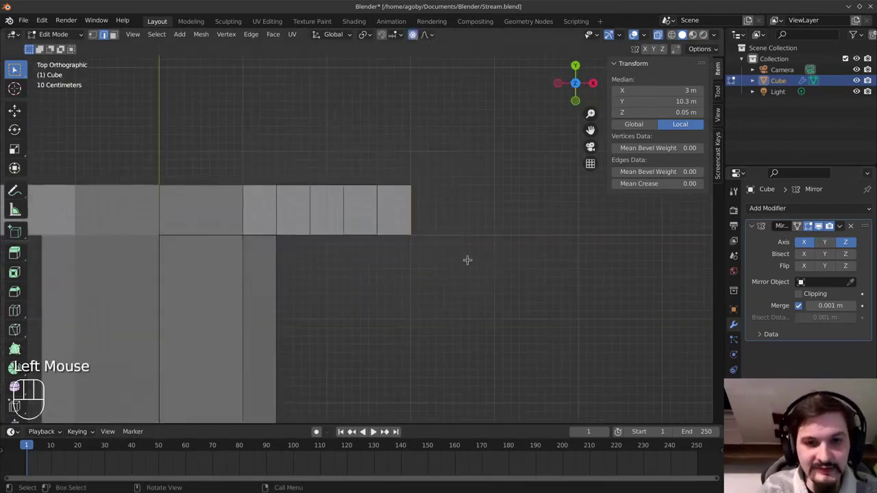
{"action": "key", "text": "g"}
{"action": "scroll", "coordinate": [468, 261], "scroll_direction": "up", "scroll_amount": 3}
{"action": "scroll", "coordinate": [468, 260], "scroll_direction": "down", "scroll_amount": 5}
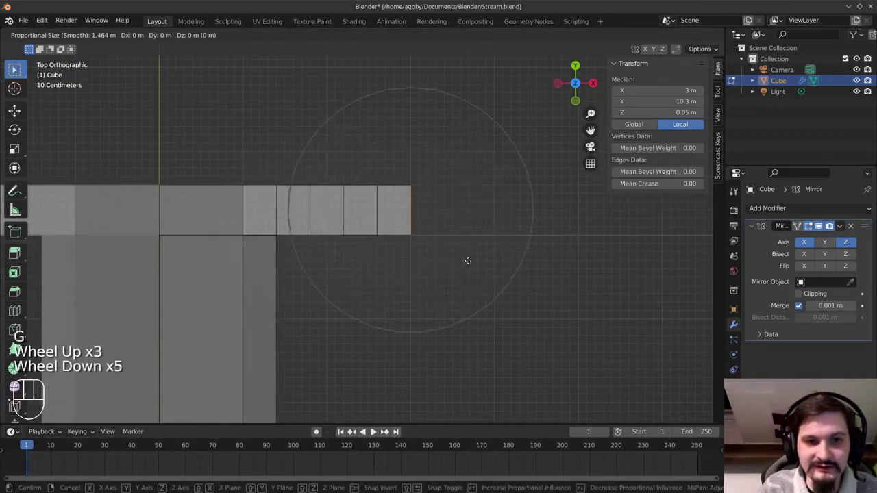
{"action": "scroll", "coordinate": [468, 260], "scroll_direction": "up", "scroll_amount": 4}
{"action": "scroll", "coordinate": [468, 261], "scroll_direction": "down", "scroll_amount": 2}
{"action": "scroll", "coordinate": [468, 261], "scroll_direction": "down", "scroll_amount": 2}
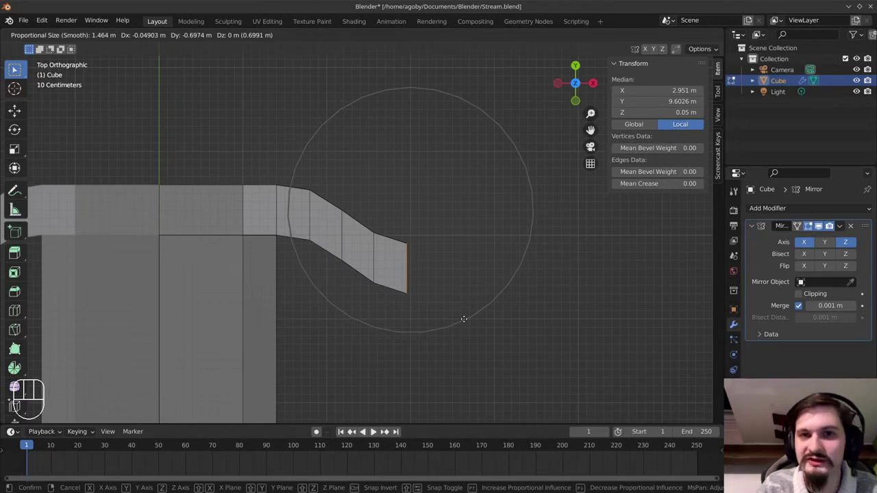
{"action": "key", "text": "Escape"}
Set the proportional falloff to Sphere and move the crosspiece's end edges by -0.6 m along Y
{"action": "left_click", "coordinate": [431, 35]}
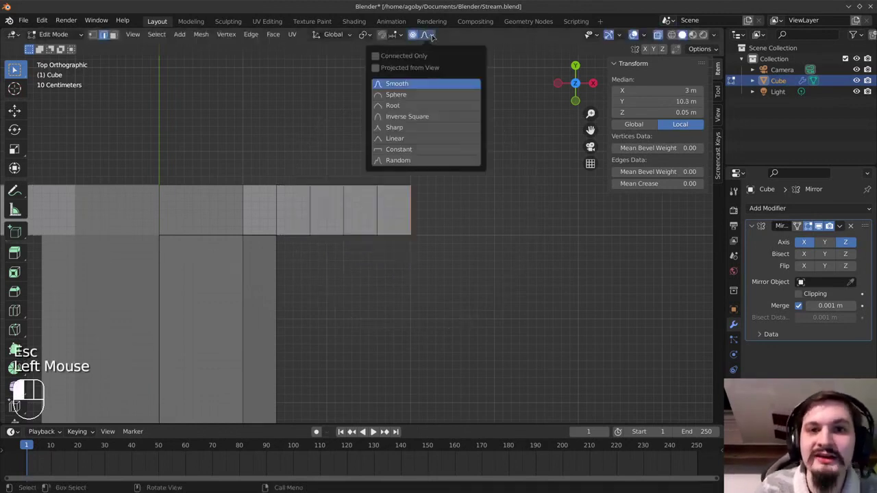
{"action": "left_click", "coordinate": [394, 97]}
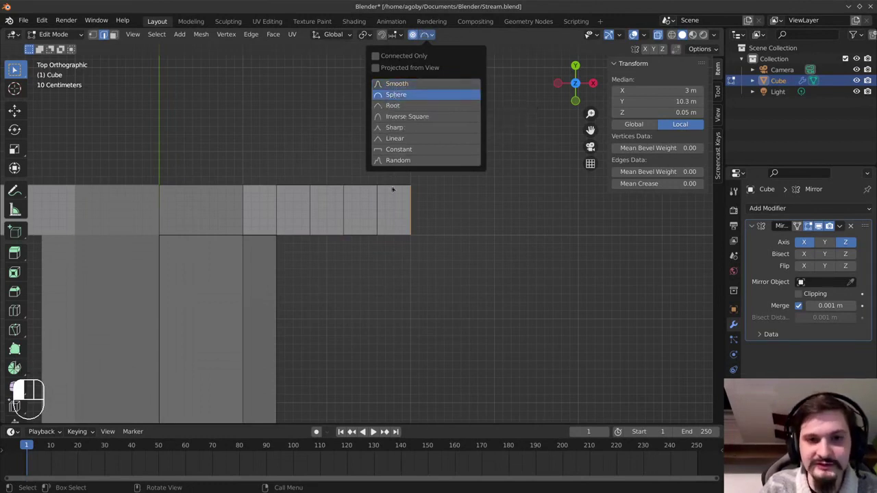
{"action": "key", "text": "g"}
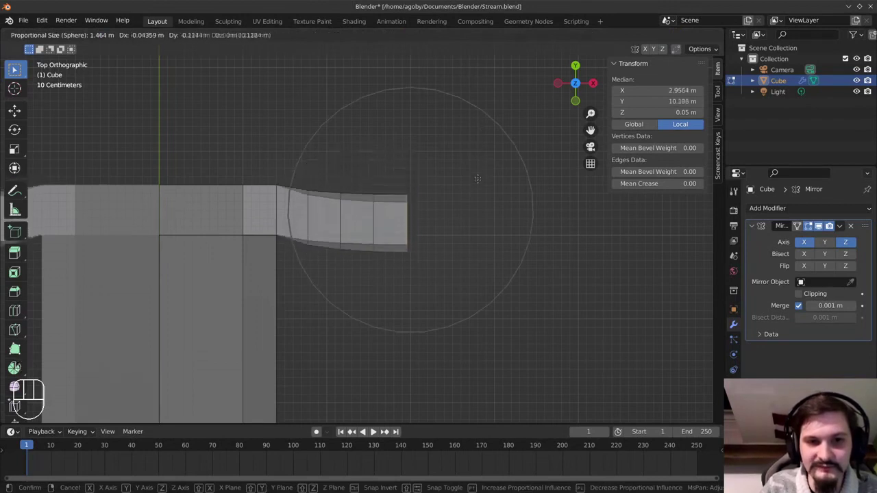
{"action": "key", "text": "ctrl"}
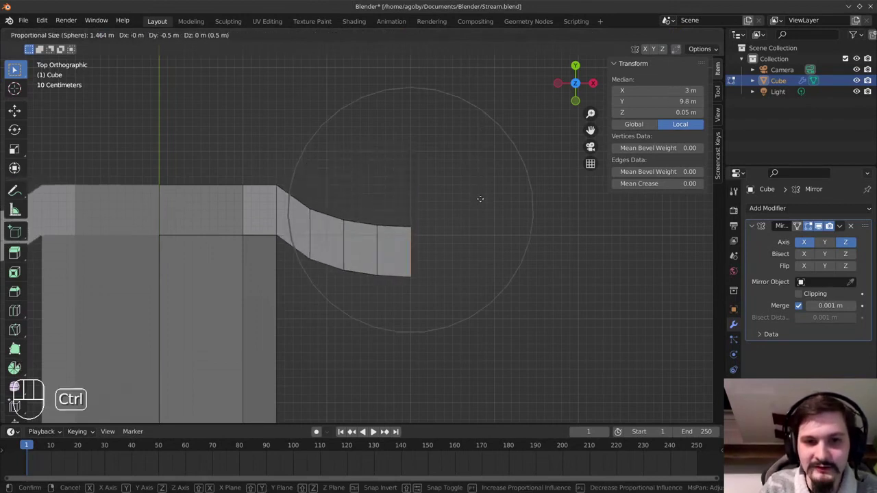
{"action": "left_click", "coordinate": [478, 208], "text": "ctrl"}
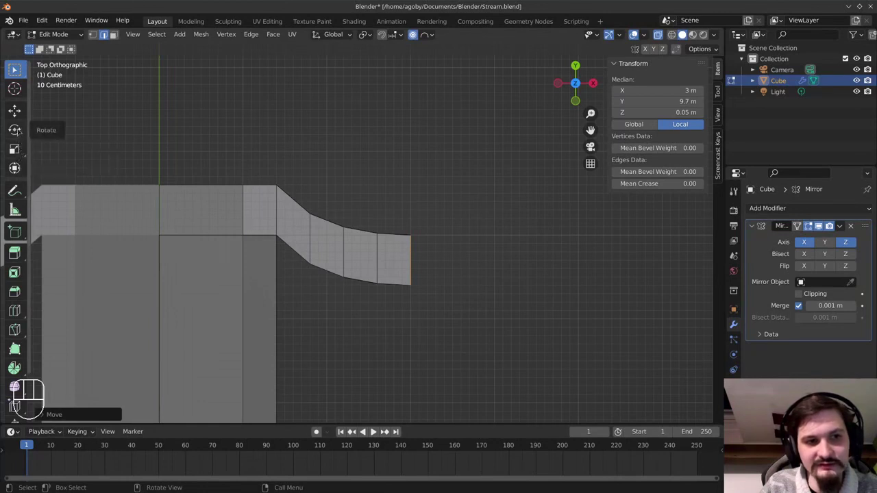
Rotate the crosspiece's end edges by 25° and scale them down with proportional editing to bend and taper the arm
{"action": "key", "text": "r"}
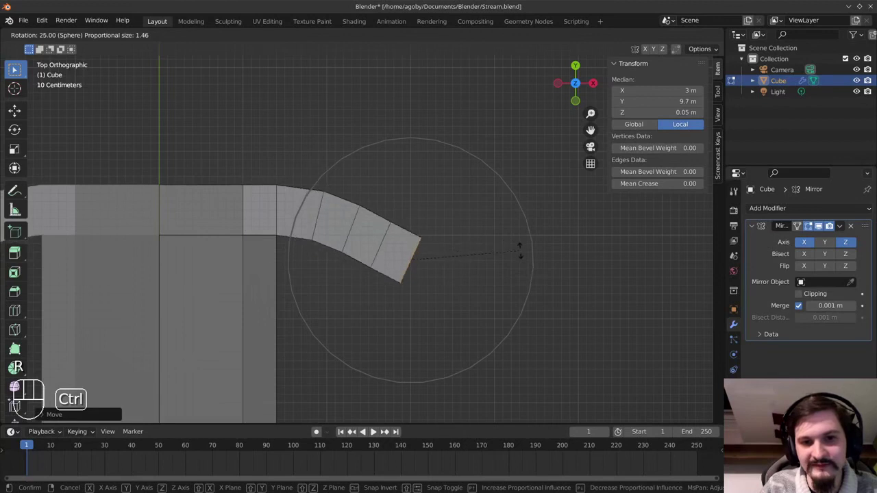
{"action": "left_click", "coordinate": [520, 253], "text": "ctrl"}
{"action": "key", "text": "s"}
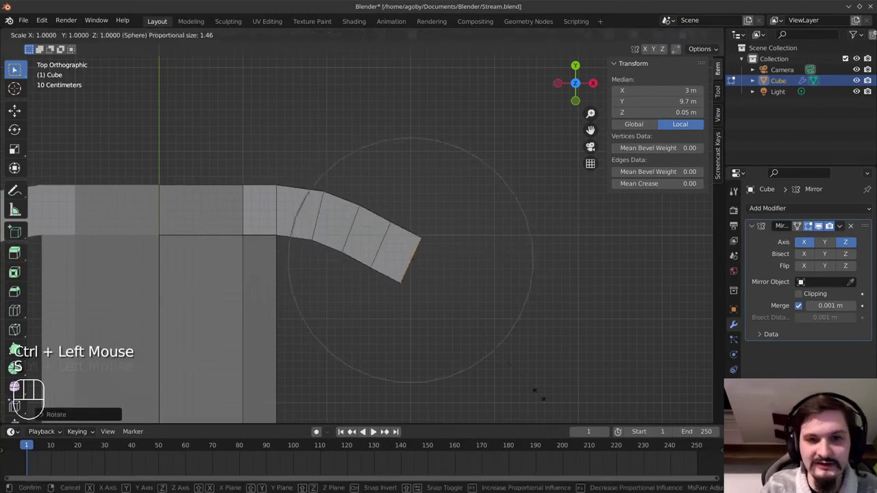
{"action": "left_click", "coordinate": [477, 329], "text": "ctrl"}
Switch to vertex select mode and select the lower vertices along the crosspiece arm from the front view
{"action": "middle_click_drag", "start_coordinate": [462, 354], "coordinate": [403, 227]}
{"action": "key", "text": "alt+a"}
{"action": "scroll", "coordinate": [409, 261], "scroll_direction": "up", "scroll_amount": 6}
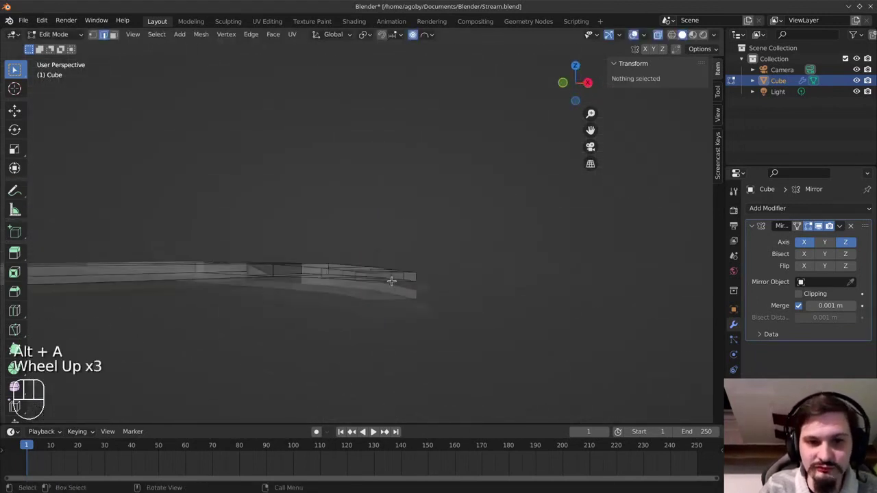
{"action": "scroll", "coordinate": [393, 279], "scroll_direction": "down", "scroll_amount": 1}
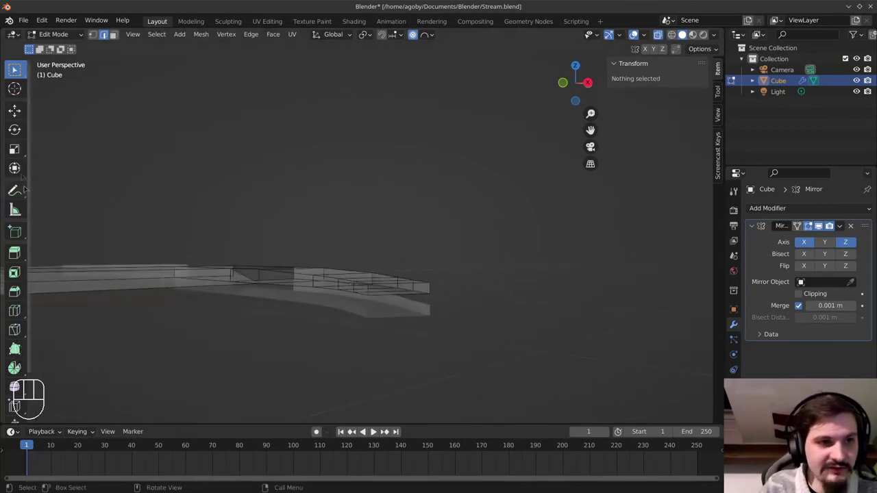
{"action": "left_click", "coordinate": [361, 293]}
{"action": "left_click", "coordinate": [93, 35]}
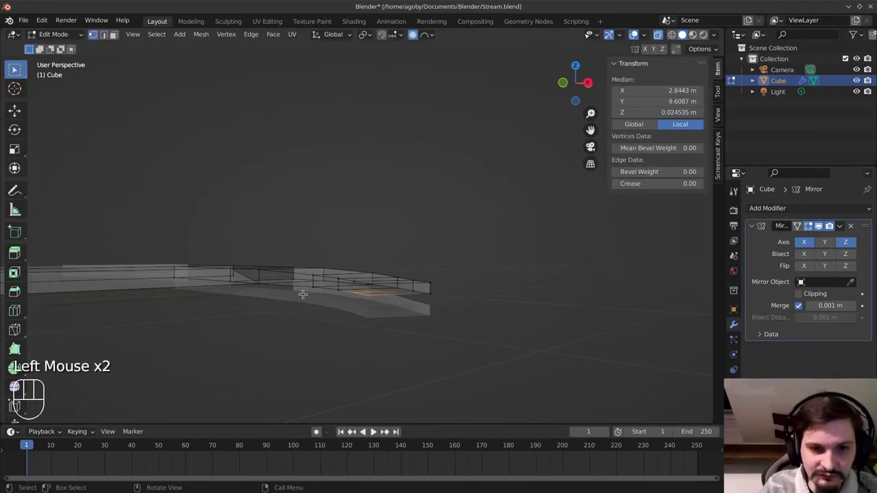
{"action": "key", "text": "KP_1"}
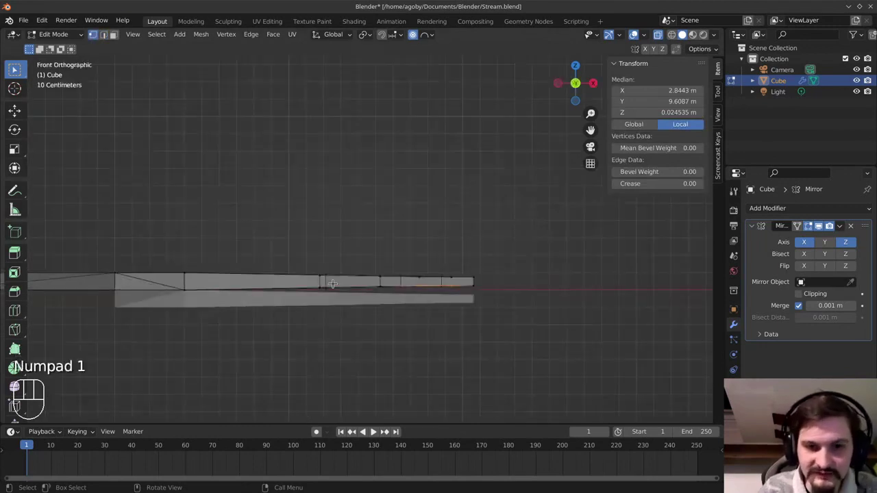
{"action": "left_click_drag", "start_coordinate": [296, 277], "coordinate": [524, 325]}
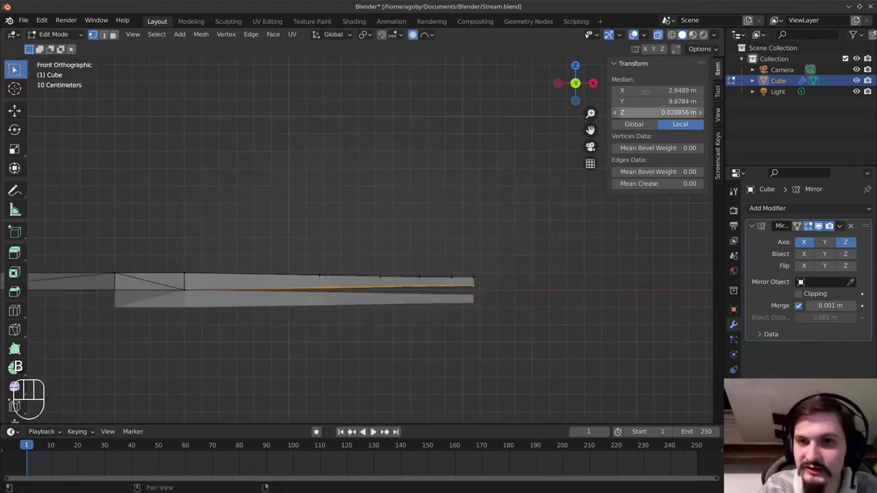
{"action": "left_click", "coordinate": [652, 126]}
{"action": "left_click", "coordinate": [661, 125]}
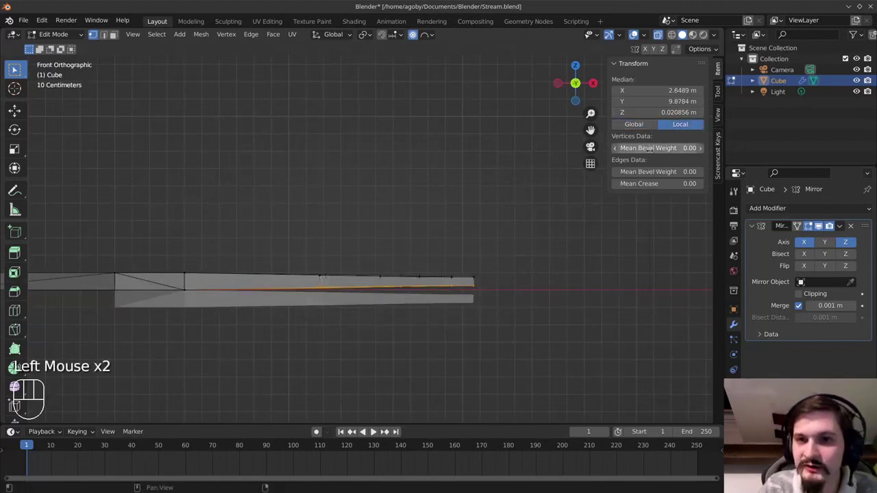
Set the Z coordinate of the lower outermost vertex at the arm's tip to 0
{"action": "left_click", "coordinate": [480, 278]}
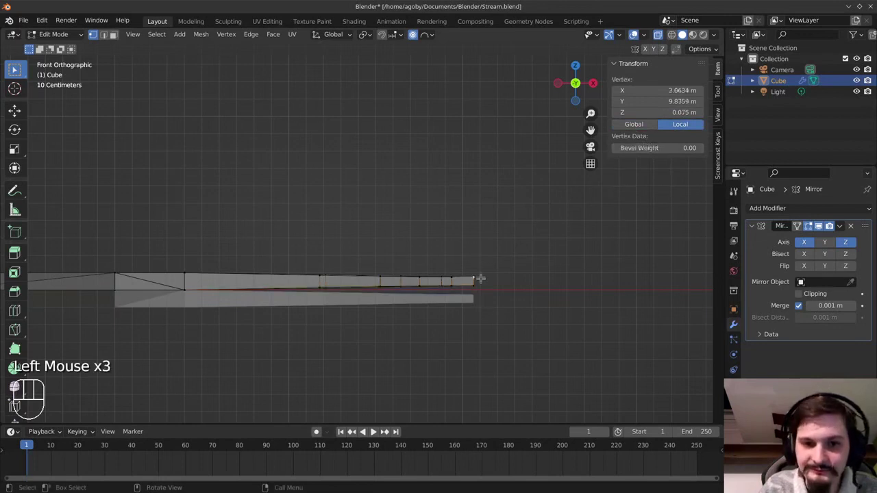
{"action": "left_click", "coordinate": [479, 282]}
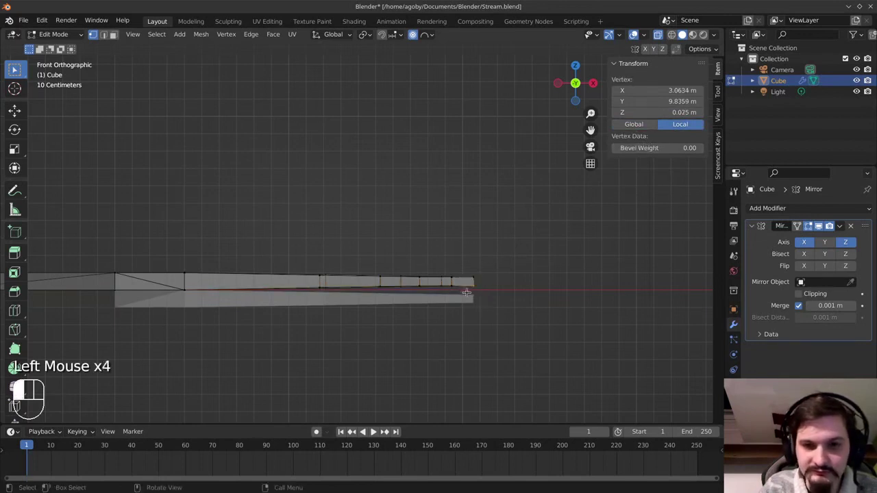
{"action": "left_click", "coordinate": [644, 112]}
{"action": "type", "text": "0"}
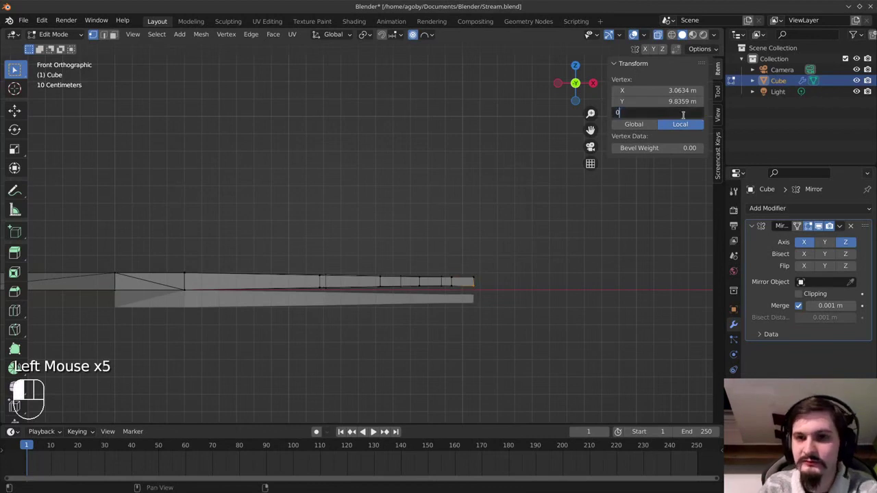
{"action": "key", "text": "Return"}
Select the two lower vertices at the arm's tip and turn off proportional editing
{"action": "key", "text": "b"}
{"action": "left_click_drag", "start_coordinate": [446, 282], "coordinate": [508, 314]}
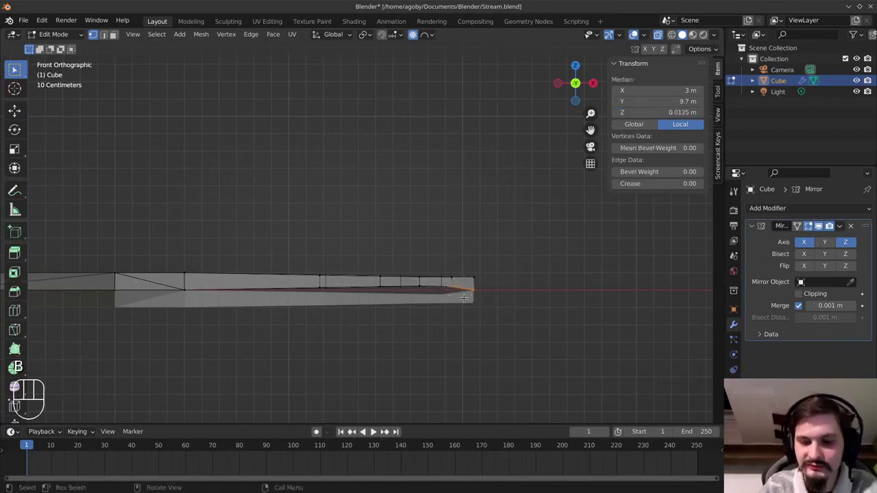
{"action": "key", "text": "ctrl"}
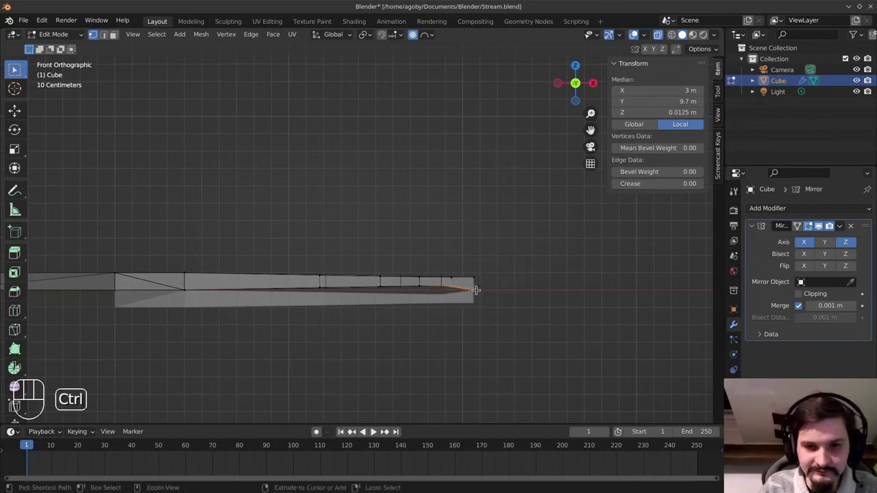
{"action": "key", "text": "g"}
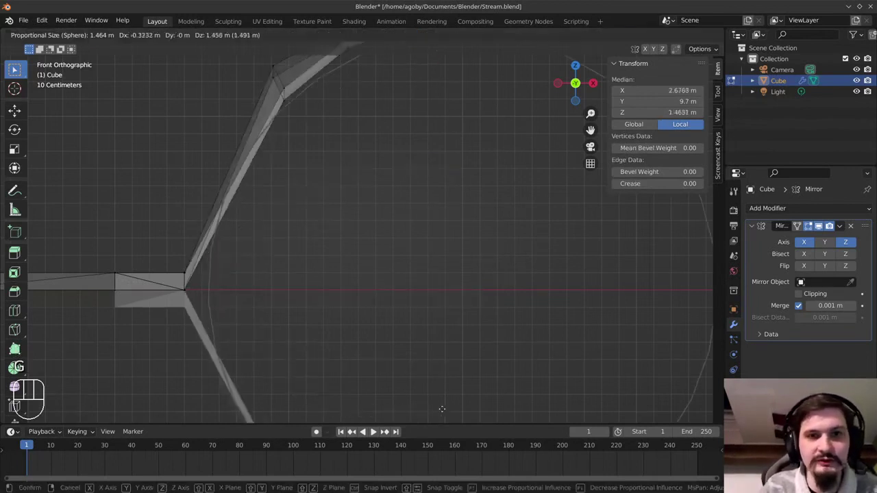
{"action": "key", "text": "Escape"}
{"action": "left_click", "coordinate": [412, 35]}
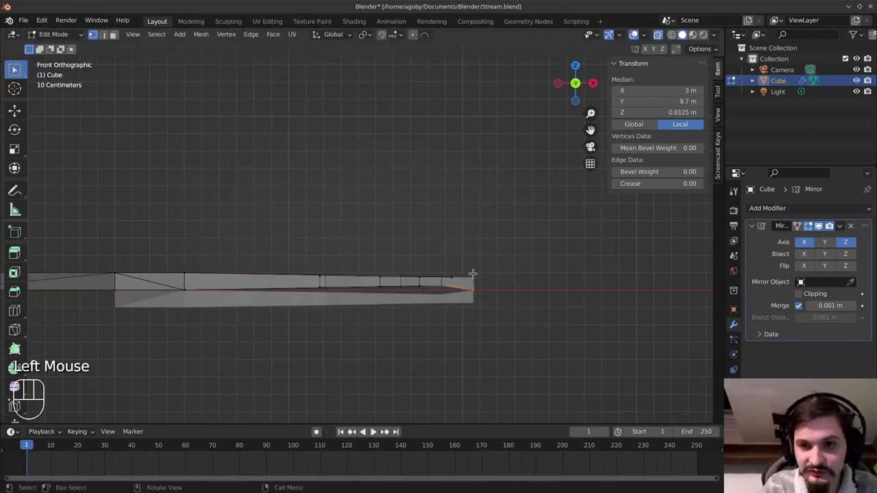
Try to flatten the two selected tip vertices by setting their median Z to 0, and clear the selection
{"action": "left_click", "coordinate": [675, 113]}
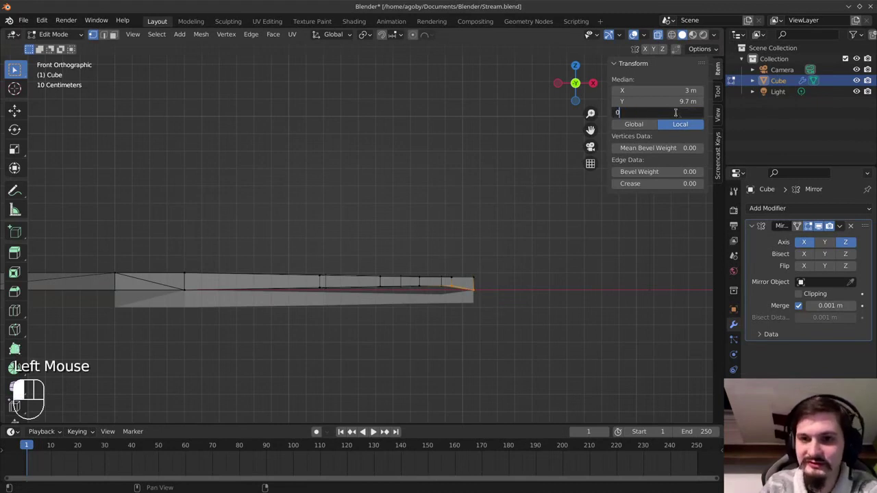
{"action": "type", "text": "0"}
{"action": "key", "text": "Return"}
{"action": "key", "text": "alt+a"}
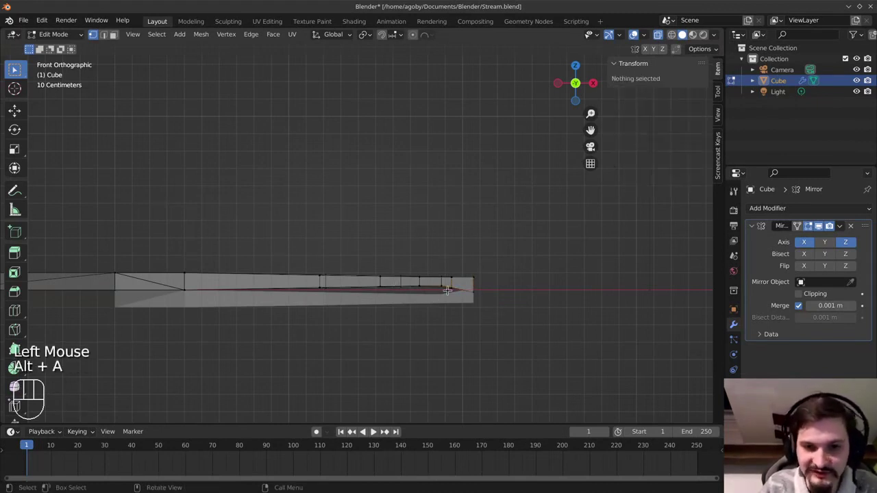
Select only the lower tip vertex at X 2.9366 m and set its Z to 0
{"action": "key", "text": "b"}
{"action": "left_click_drag", "start_coordinate": [446, 288], "coordinate": [505, 297]}
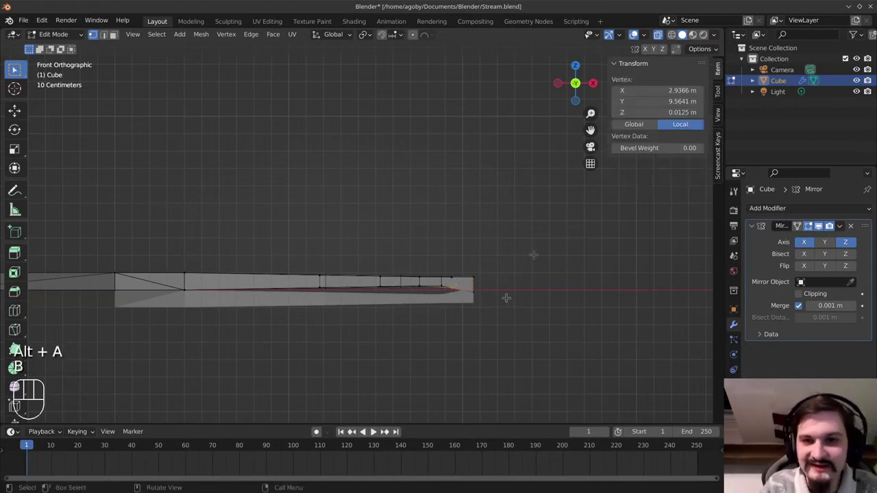
{"action": "left_click", "coordinate": [662, 113]}
{"action": "type", "text": "0"}
{"action": "key", "text": "Return"}
{"action": "key", "text": "alt+a"}
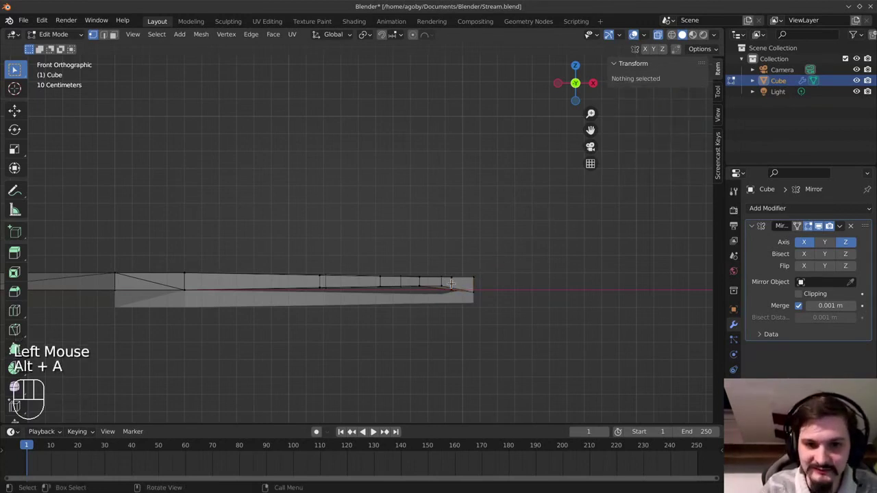
Set the Z of the third lower vertex from the arm's tip to 0
{"action": "key", "text": "b"}
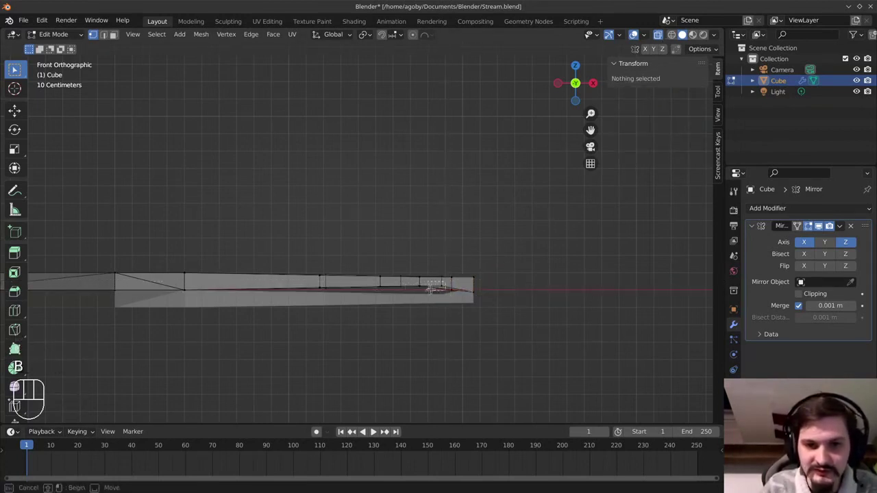
{"action": "left_click_drag", "start_coordinate": [431, 289], "coordinate": [453, 296]}
{"action": "left_click", "coordinate": [662, 113]}
{"action": "type", "text": "0"}
{"action": "key", "text": "Return"}
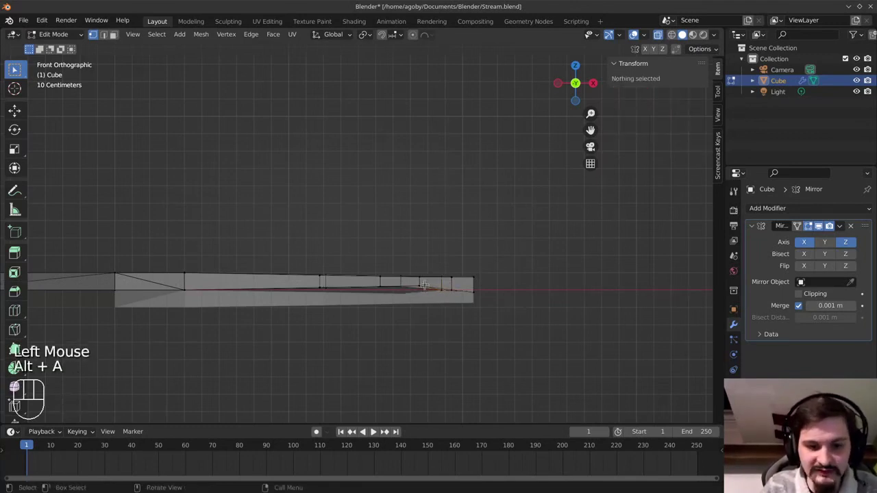
Set the Z of the fourth lower vertex from the tip, at X 2.752 m, to 0
{"action": "key", "text": "b"}
{"action": "left_click_drag", "start_coordinate": [409, 293], "coordinate": [430, 282]}
{"action": "left_click", "coordinate": [675, 113]}
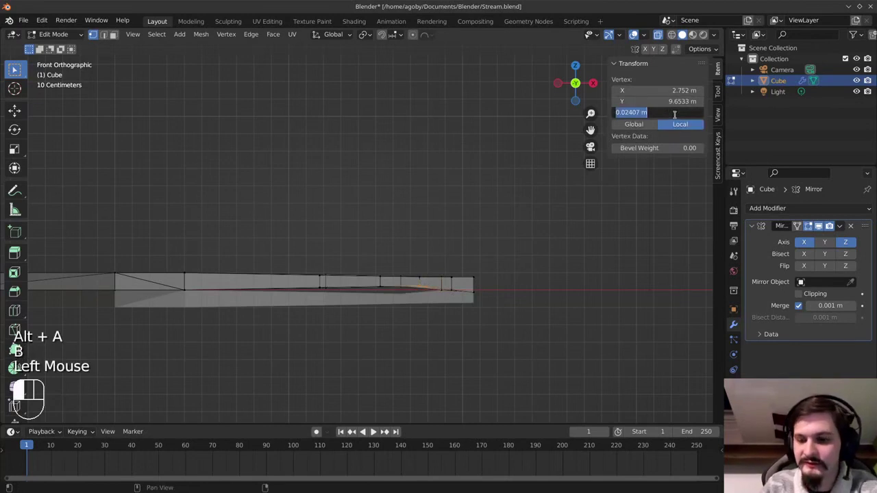
{"action": "key", "text": "alt+a"}
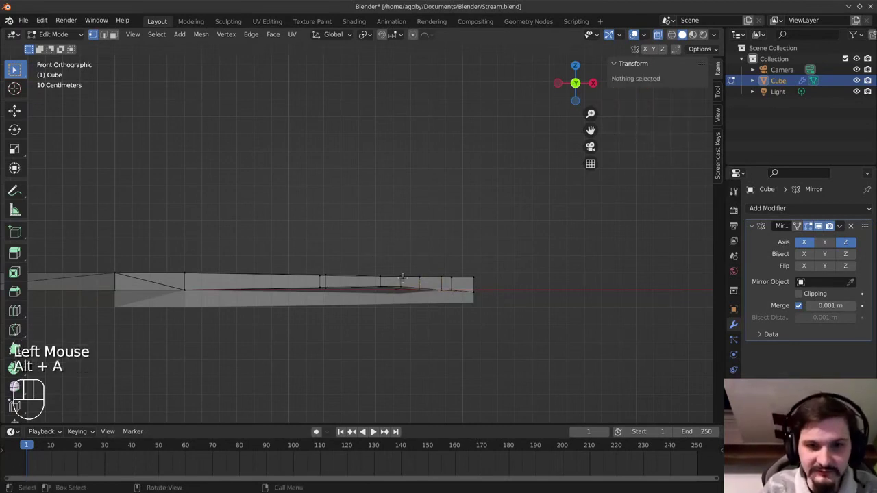
Select the fifth lower vertex from the arm's tip and set its Z to 0
{"action": "key", "text": "b"}
{"action": "left_click_drag", "start_coordinate": [405, 283], "coordinate": [391, 294]}
{"action": "left_click", "coordinate": [668, 114]}
{"action": "type", "text": "0"}
{"action": "key", "text": "Return"}
{"action": "key", "text": "alt+a"}
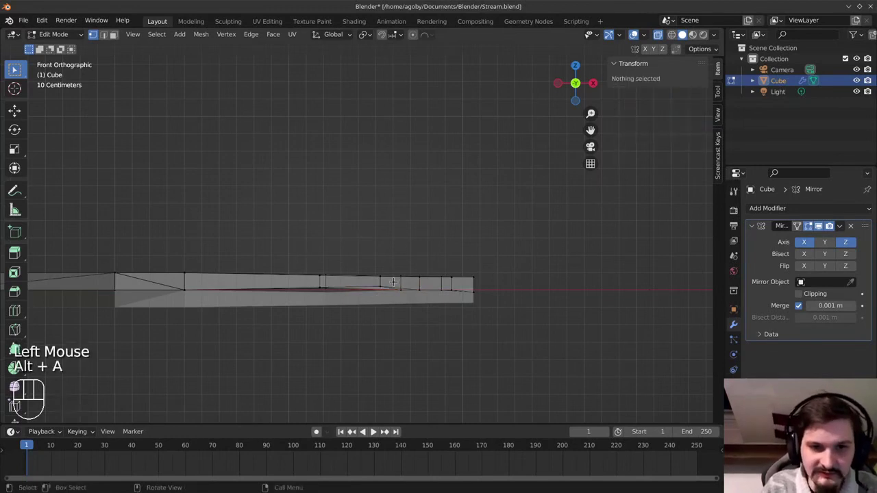
Select the sixth lower vertex from the arm's tip and set its Z to 0
{"action": "key", "text": "b"}
{"action": "left_click_drag", "start_coordinate": [390, 281], "coordinate": [375, 292]}
{"action": "double_click", "coordinate": [659, 114]}
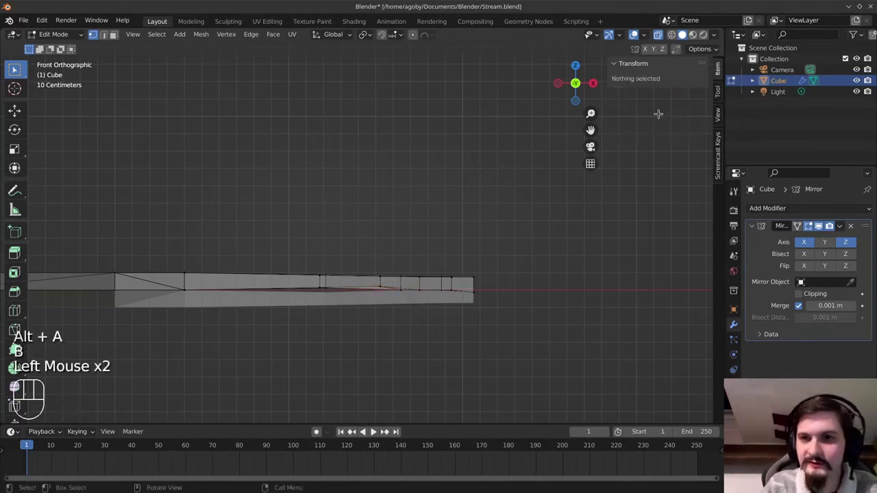
{"action": "key", "text": "b"}
{"action": "left_click_drag", "start_coordinate": [389, 281], "coordinate": [374, 293]}
{"action": "left_click", "coordinate": [669, 113]}
{"action": "type", "text": "0.021109"}
{"action": "key", "text": "Return"}
{"action": "key", "text": "alt+a"}
Set the median Z of the two remaining lower vertices near X 2.2 m to 0 and clear the selection
{"action": "key", "text": "b"}
{"action": "left_click_drag", "start_coordinate": [317, 269], "coordinate": [384, 294]}
{"action": "left_click", "coordinate": [669, 112]}
{"action": "type", "text": "01351"}
{"action": "key", "text": "Return"}
{"action": "middle_click_drag", "start_coordinate": [373, 228], "coordinate": [391, 225]}
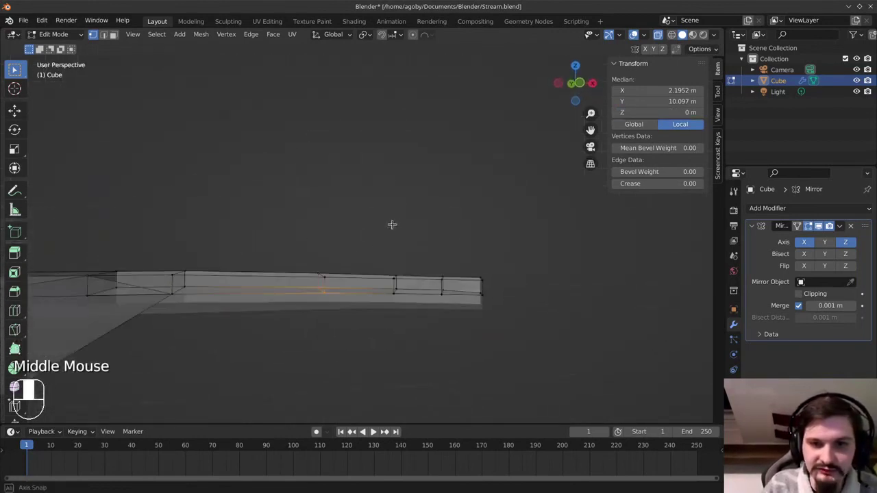
{"action": "key", "text": "alt+a"}
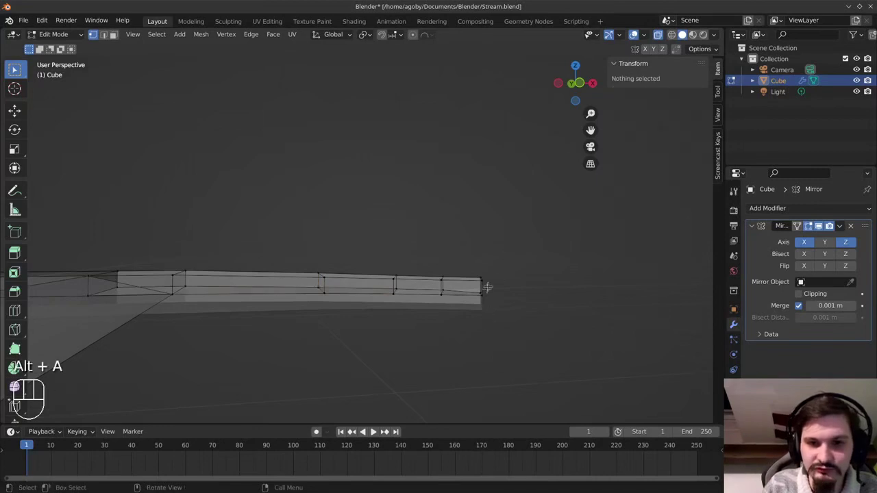
Correct the lower outermost tip vertex at X 3.0634 m by setting its Z to 0
{"action": "key", "text": "KP_1"}
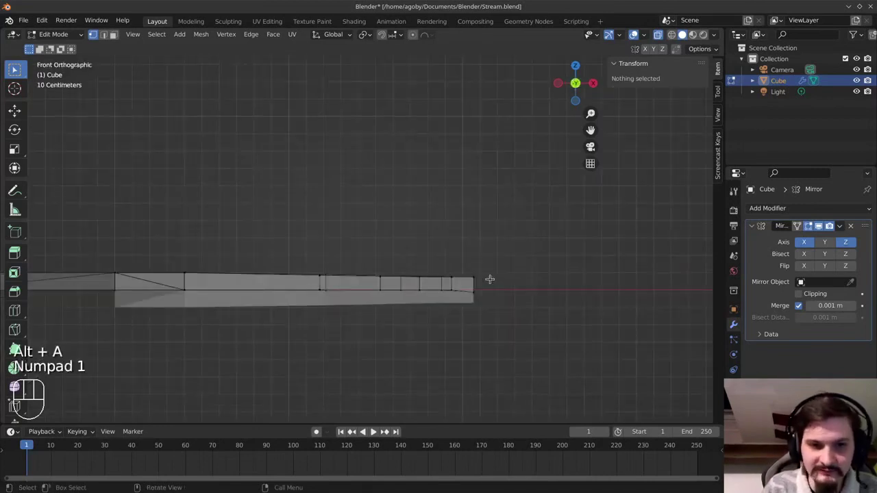
{"action": "left_click", "coordinate": [484, 294]}
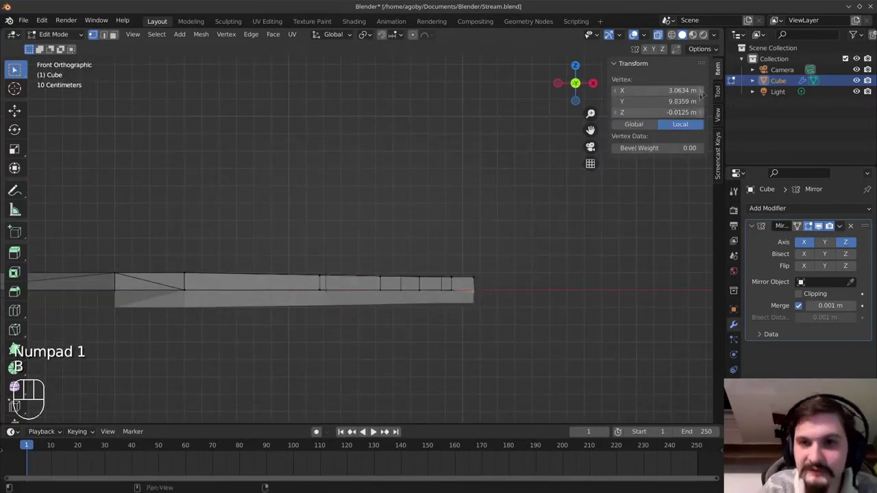
{"action": "left_click", "coordinate": [664, 113]}
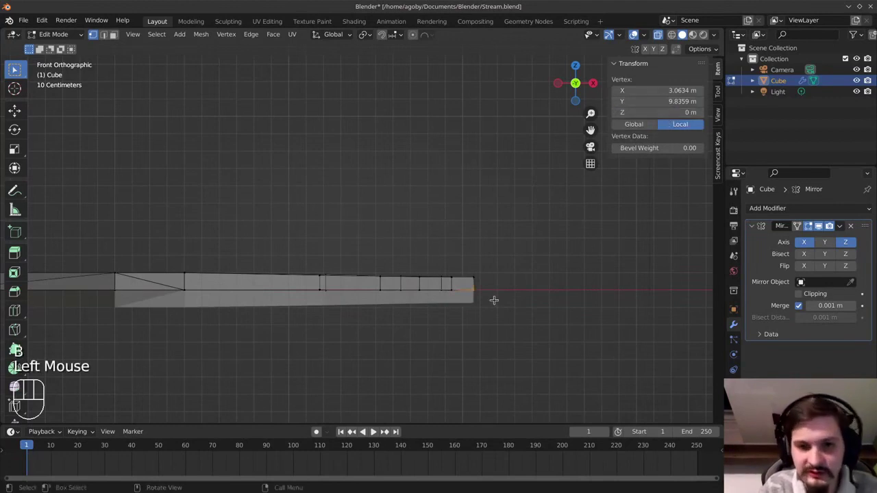
{"action": "key", "text": "alt+a"}
Select the four corner vertices of the crosspiece's middle end face at Y 10.6 m and deselect them again
{"action": "key", "text": "g"}
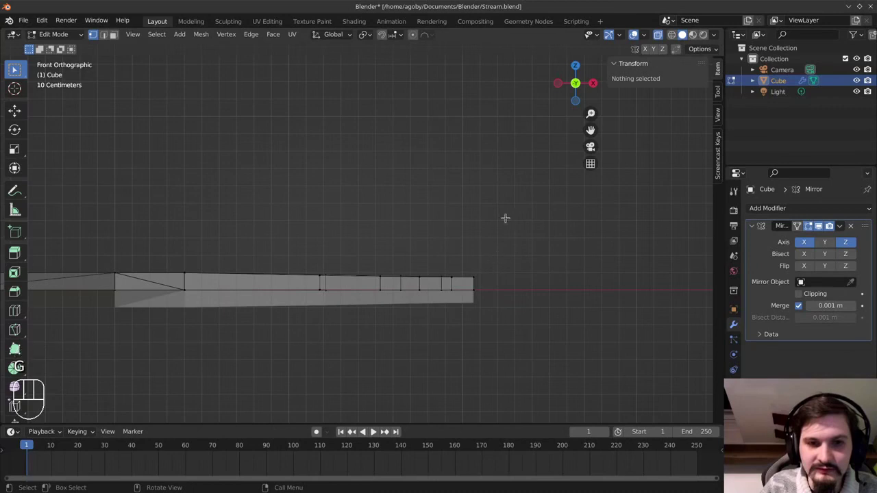
{"action": "middle_click_drag", "start_coordinate": [505, 217], "coordinate": [328, 188]}
{"action": "scroll", "coordinate": [421, 262], "scroll_direction": "down", "scroll_amount": 5}
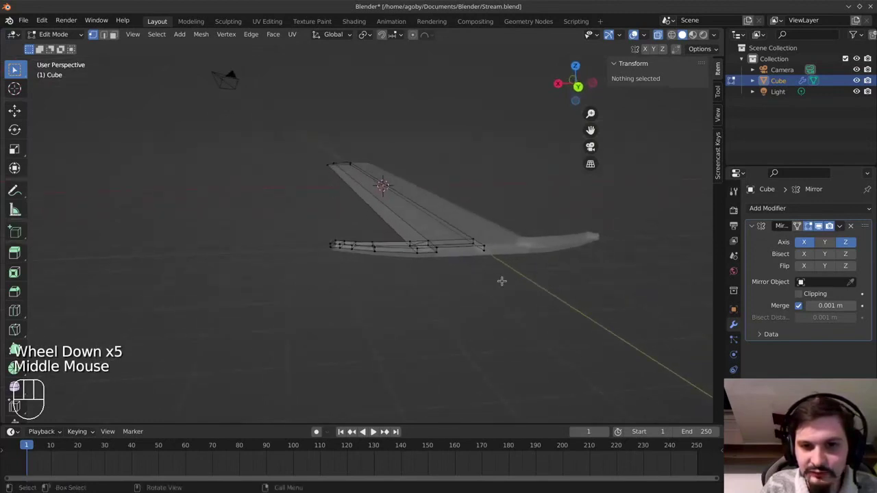
{"action": "scroll", "coordinate": [501, 280], "scroll_direction": "up", "scroll_amount": 4}
{"action": "middle_click_drag", "start_coordinate": [315, 274], "coordinate": [260, 269], "text": "shift"}
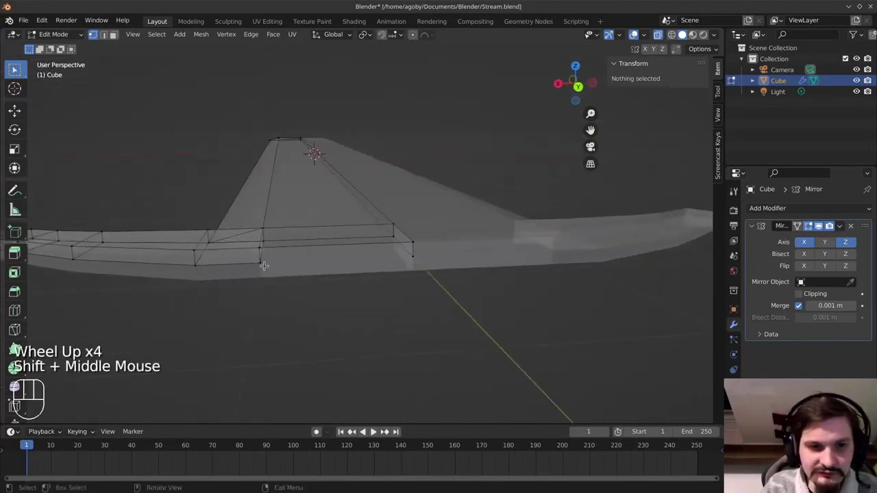
{"action": "left_click", "coordinate": [261, 264]}
{"action": "left_click", "coordinate": [258, 251], "text": "shift"}
{"action": "left_click", "coordinate": [414, 255], "text": "shift"}
{"action": "left_click", "coordinate": [415, 259], "text": "shift"}
{"action": "left_click", "coordinate": [415, 260], "text": "shift"}
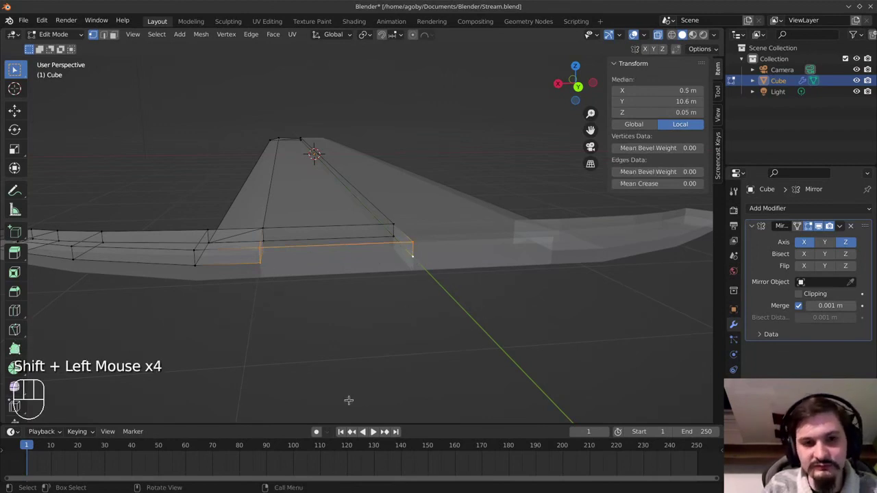
{"action": "middle_click_drag", "start_coordinate": [245, 354], "coordinate": [370, 368]}
{"action": "scroll", "coordinate": [541, 308], "scroll_direction": "down", "scroll_amount": 1}
{"action": "scroll", "coordinate": [540, 308], "scroll_direction": "down", "scroll_amount": 3}
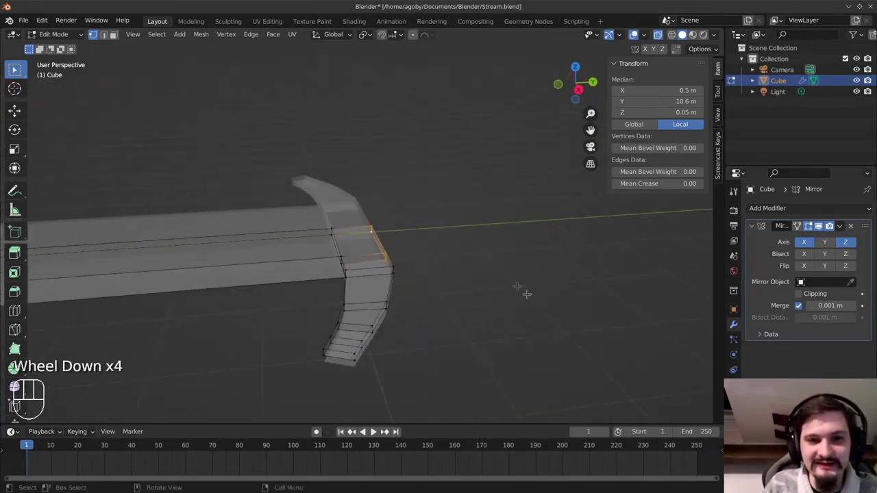
{"action": "key", "text": "alt+a"}
Add a torus to the cube's mesh at the origin and open its creation settings
{"action": "middle_click_drag", "start_coordinate": [505, 283], "coordinate": [451, 263]}
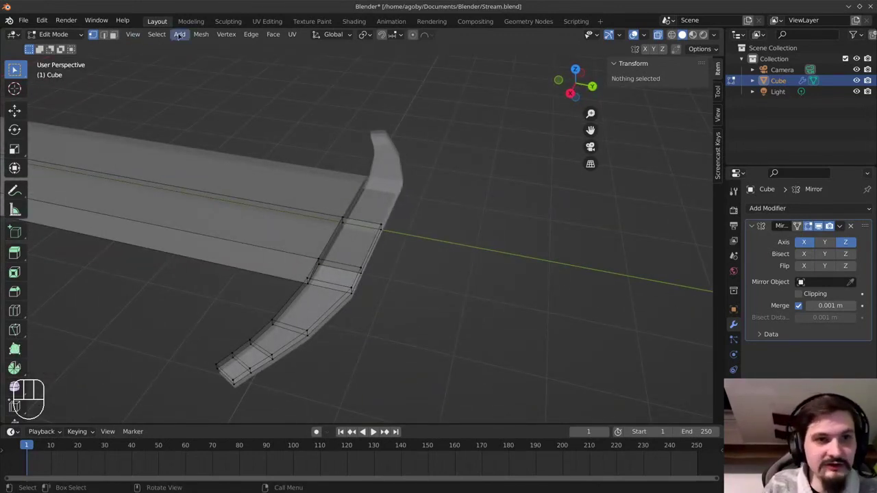
{"action": "left_click", "coordinate": [179, 34]}
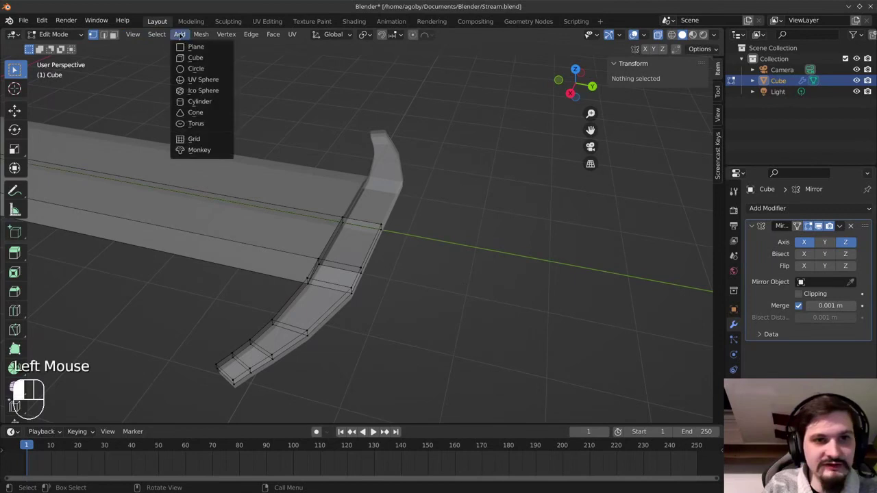
{"action": "left_click", "coordinate": [196, 124]}
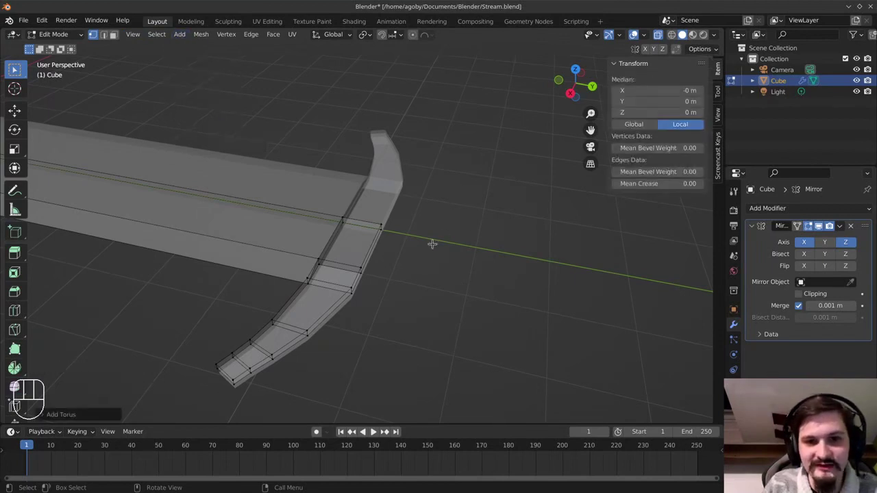
{"action": "scroll", "coordinate": [432, 243], "scroll_direction": "down", "scroll_amount": 3}
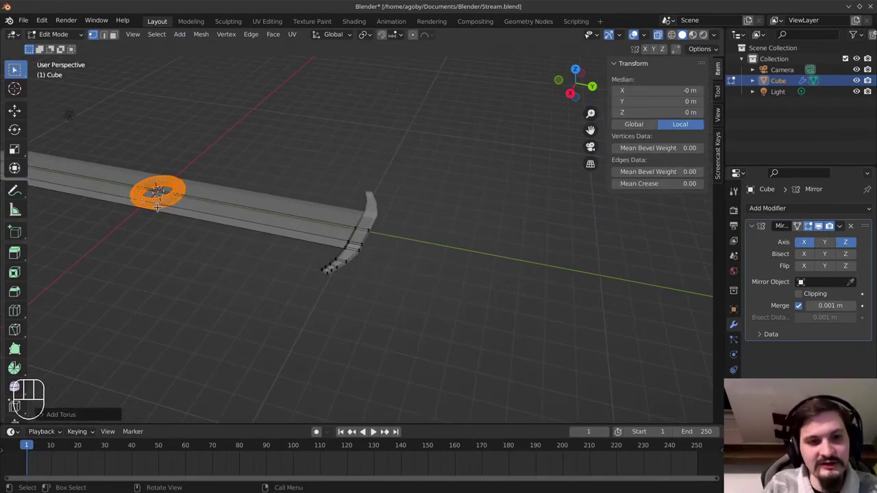
{"action": "left_click", "coordinate": [58, 415]}
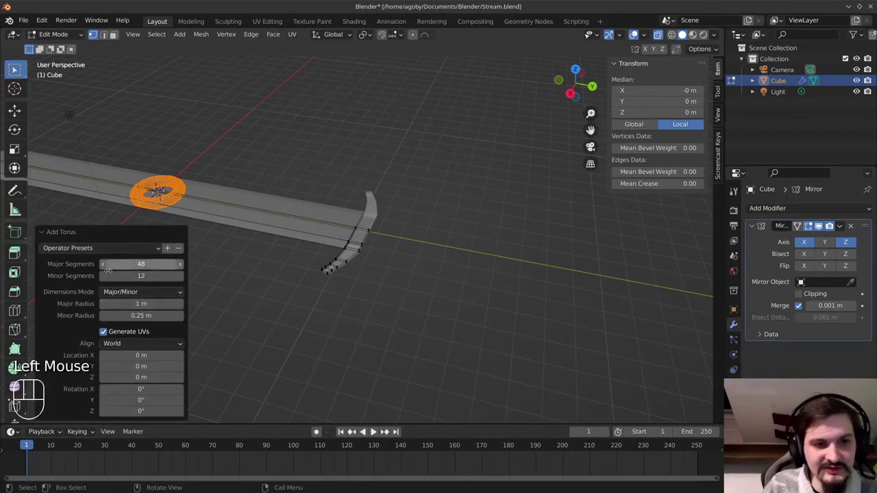
Set the torus's major radius to 0.25 m and its minor radius to 0.1 m
{"action": "left_click", "coordinate": [142, 305]}
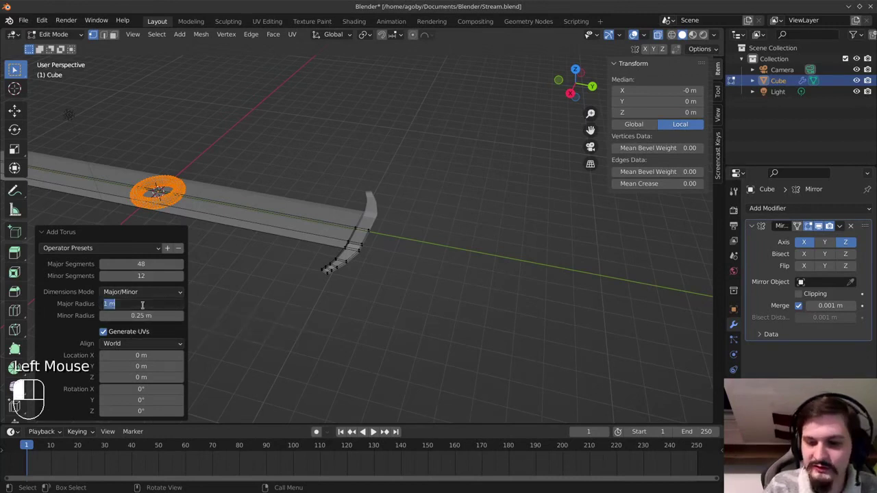
{"action": "type", "text": ".25"}
{"action": "key", "text": "Return"}
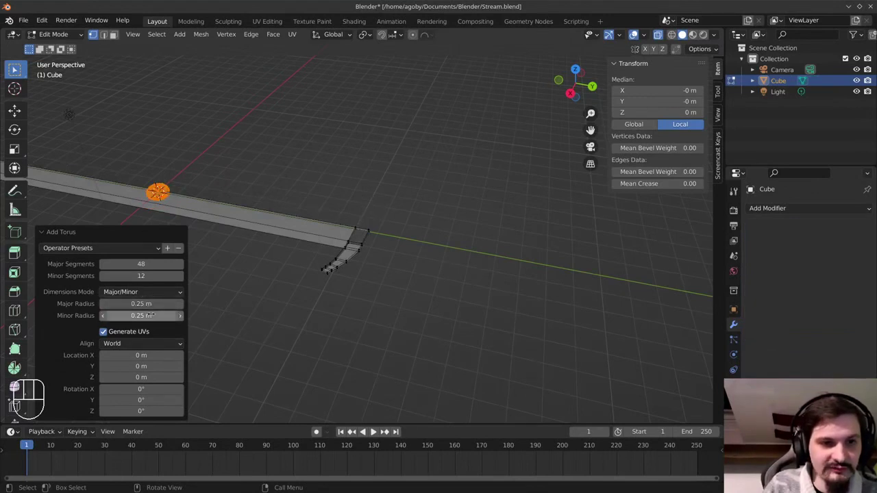
{"action": "left_click", "coordinate": [151, 315]}
{"action": "key", "text": "BackSpace"}
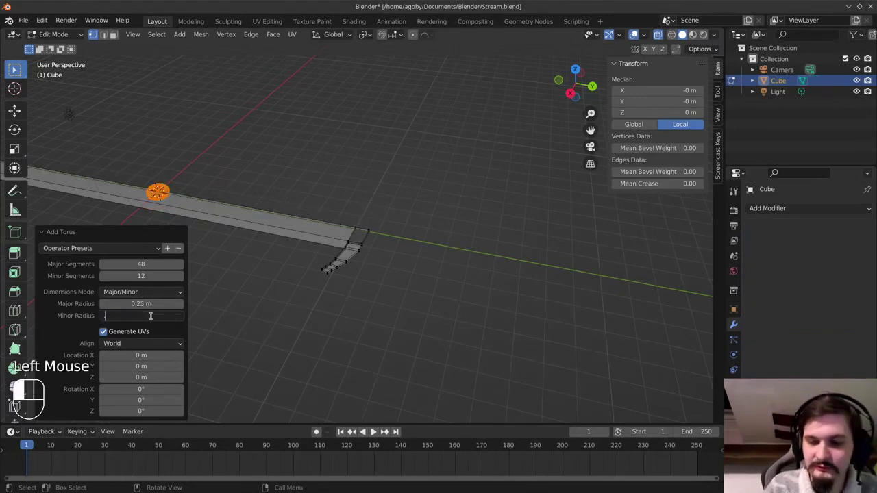
{"action": "type", "text": ".1"}
{"action": "key", "text": "Return"}
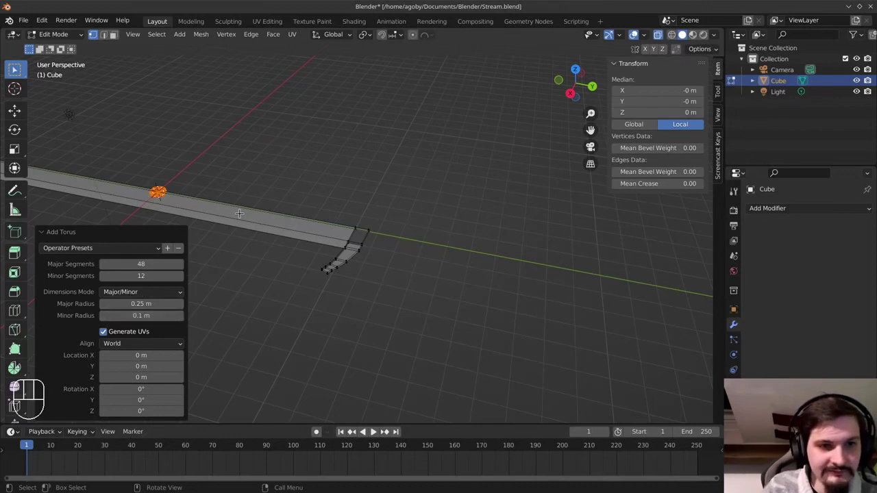
Set the torus's major radius to 0.5 m and its minor radius to 0.2 m
{"action": "key", "text": "KP_7"}
{"action": "middle_click_drag", "start_coordinate": [421, 309], "coordinate": [420, 261], "text": "shift"}
{"action": "left_click_drag", "start_coordinate": [140, 304], "coordinate": [159, 303]}
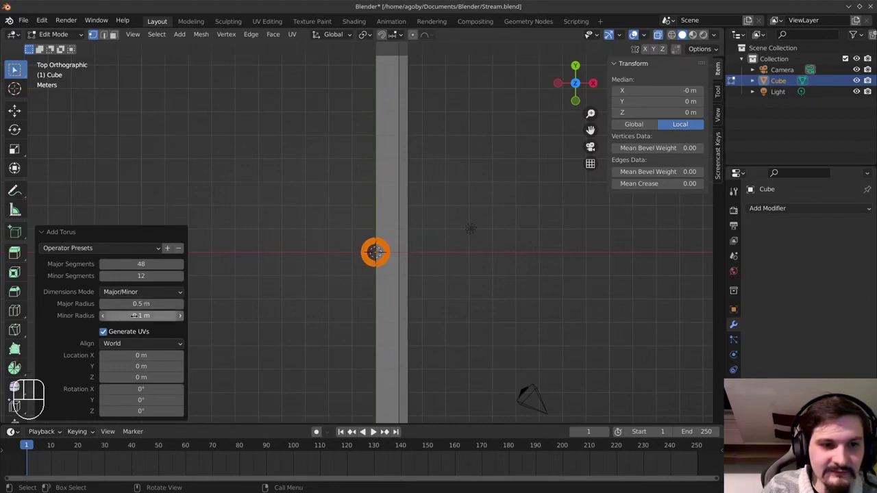
{"action": "left_click", "coordinate": [134, 316]}
{"action": "type", "text": "0.2"}
{"action": "key", "text": "Return"}
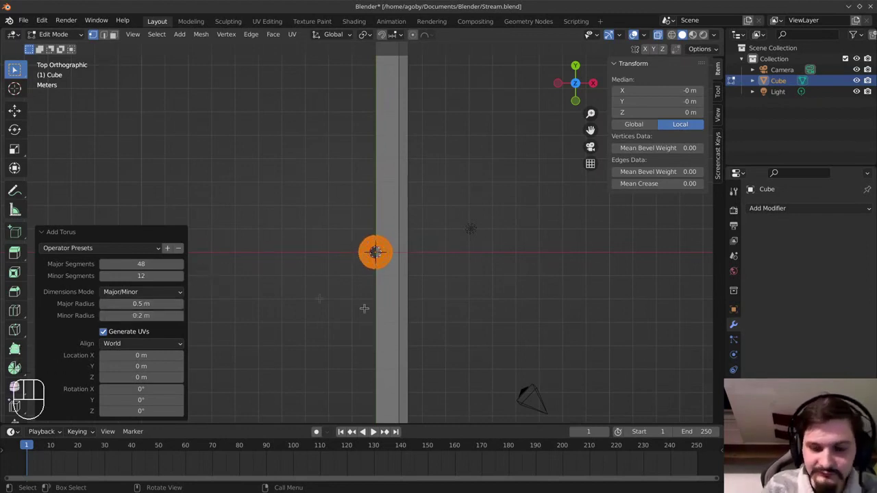
Rotate the torus 90° about X in its creation settings and collapse the settings
{"action": "scroll", "coordinate": [446, 304], "scroll_direction": "up", "scroll_amount": 5}
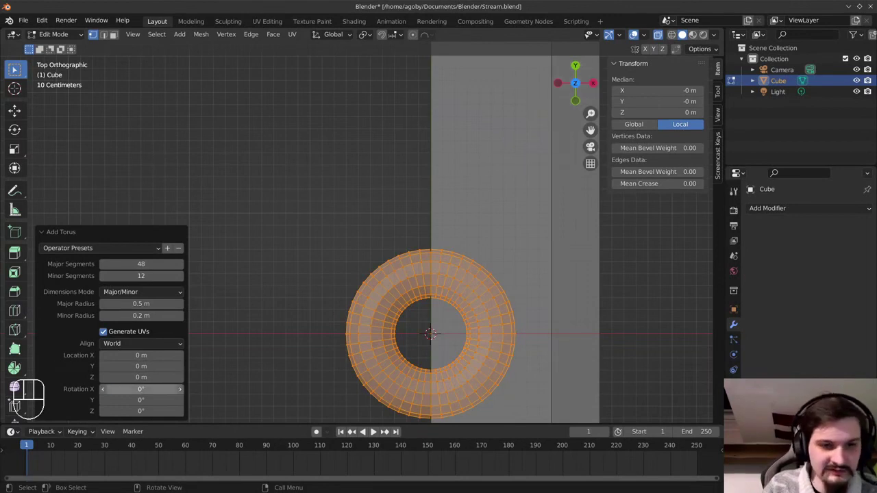
{"action": "left_click", "coordinate": [143, 389]}
{"action": "type", "text": "90"}
{"action": "key", "text": "Return"}
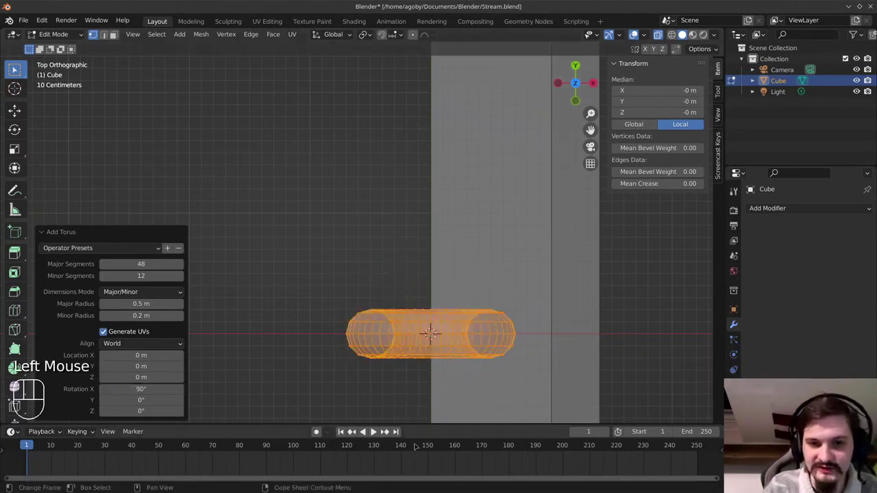
{"action": "scroll", "coordinate": [420, 361], "scroll_direction": "down", "scroll_amount": 3}
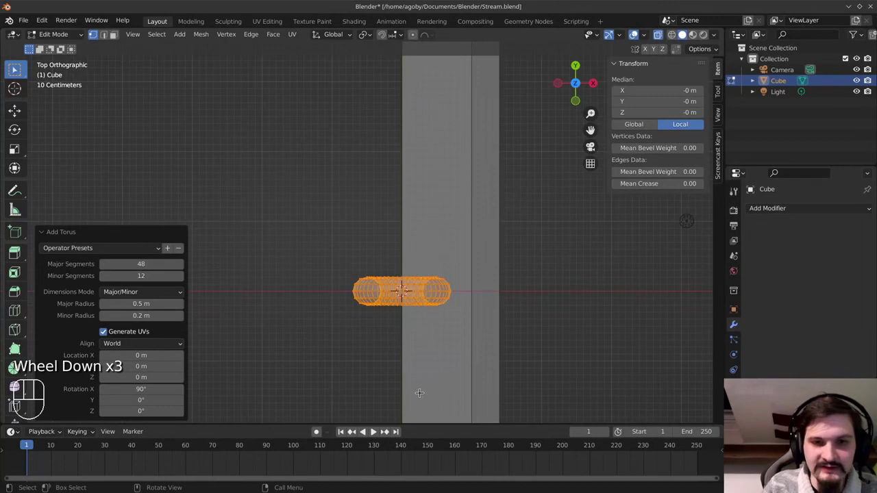
{"action": "middle_click_drag", "start_coordinate": [427, 381], "coordinate": [382, 345]}
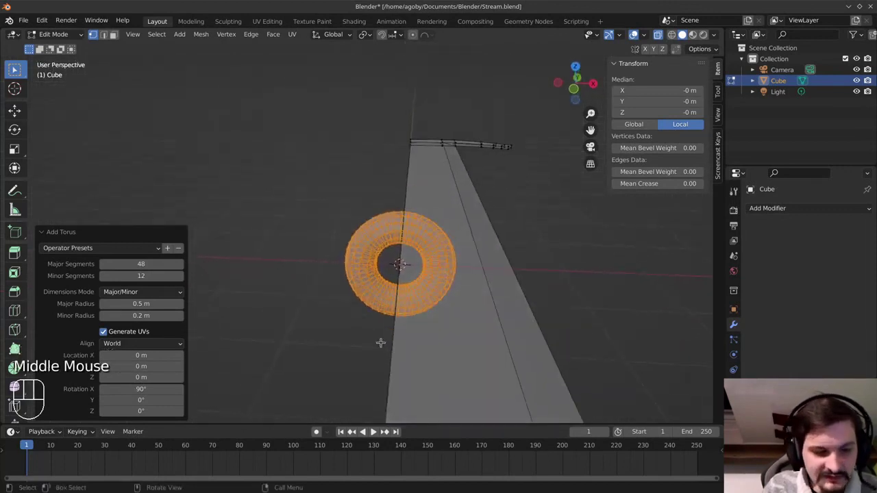
{"action": "left_click", "coordinate": [164, 232]}
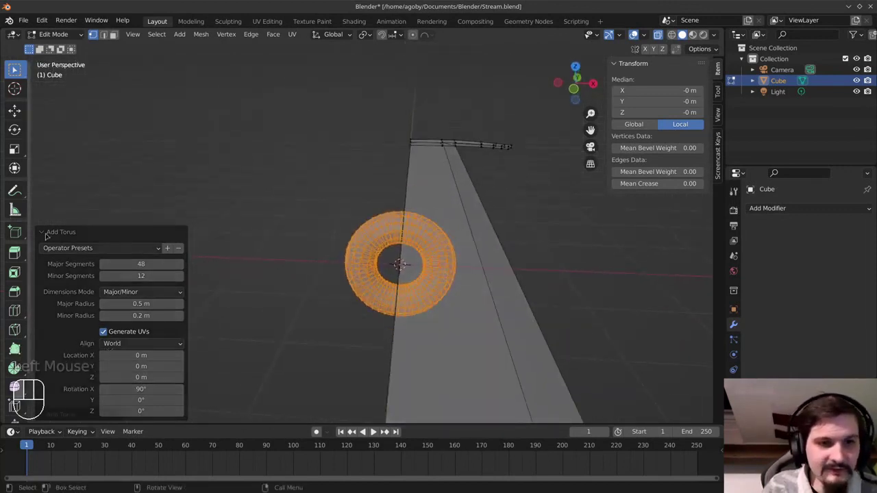
{"action": "key", "text": "a"}
{"action": "key", "text": "alt+a"}
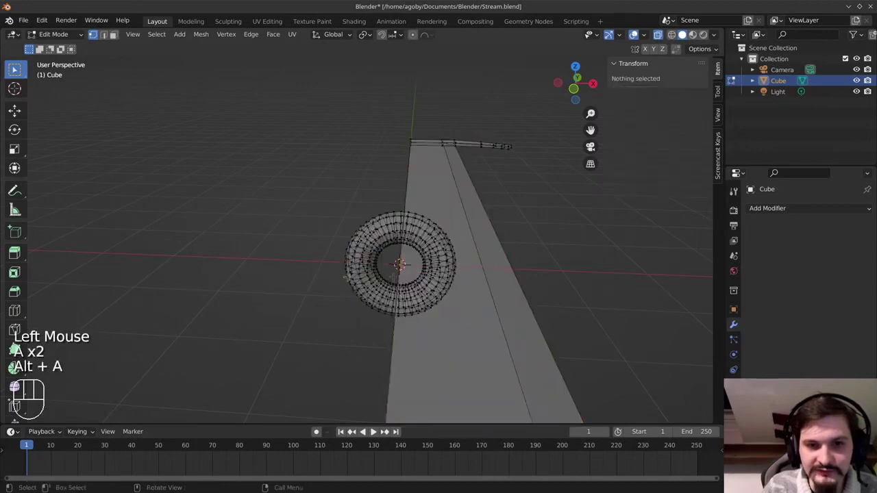
{"action": "key", "text": "ctrl+z"}
{"action": "key", "text": "ctrl+z"}
{"action": "key", "text": "ctrl+z"}
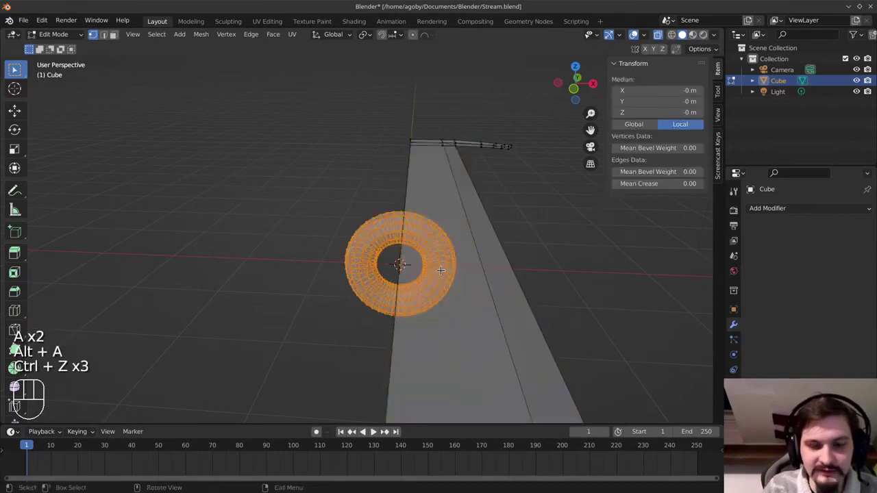
Move the torus in the front view along X to -3 m, using grid snapping
{"action": "key", "text": "KP_1"}
{"action": "key", "text": "g"}
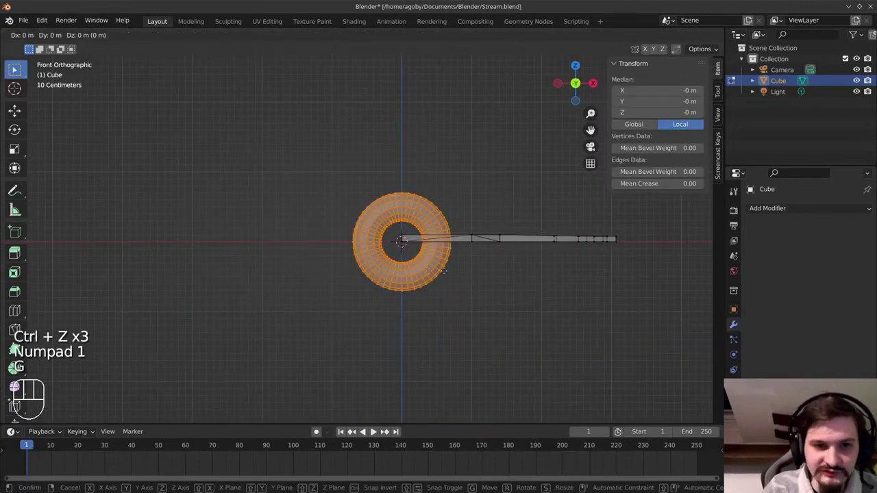
{"action": "left_click", "coordinate": [233, 269], "text": "ctrl"}
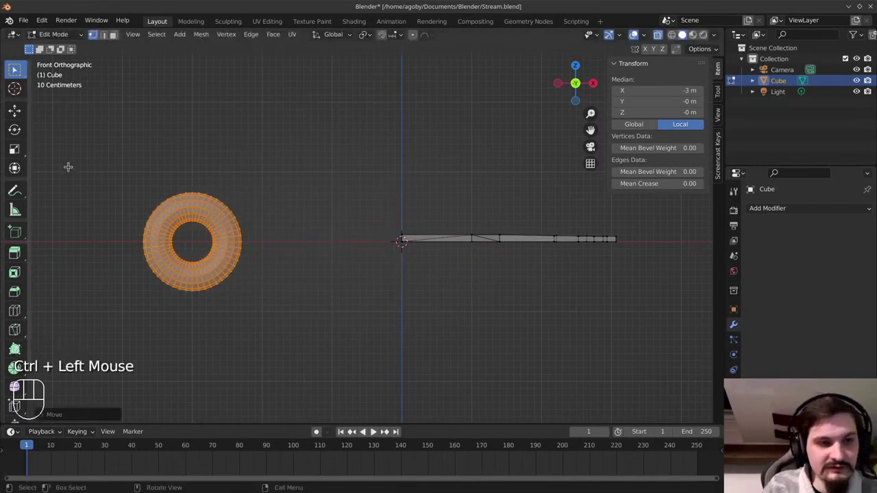
Delete the torus's vertices on its negative X half and below the X axis, keeping the upper quarter nearest the blade
{"action": "key", "text": "alt+a"}
{"action": "key", "text": "b"}
{"action": "left_click_drag", "start_coordinate": [121, 178], "coordinate": [191, 295]}
{"action": "key", "text": "b"}
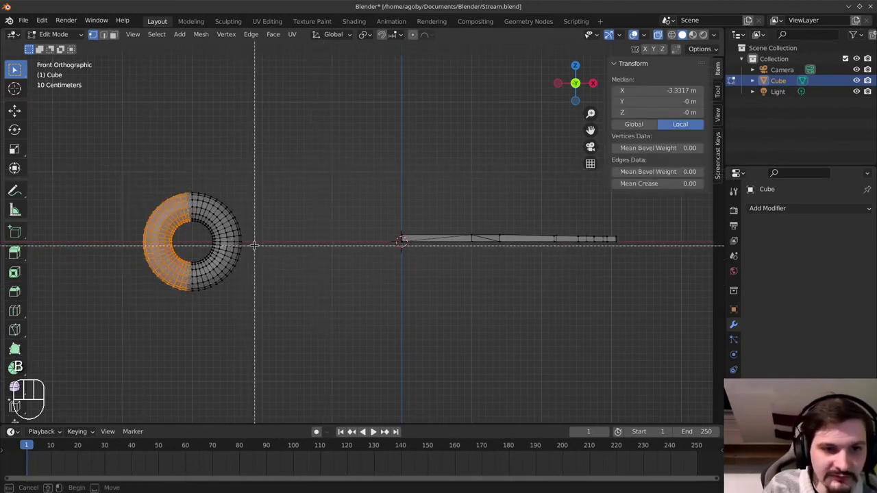
{"action": "left_click_drag", "start_coordinate": [259, 244], "coordinate": [174, 304]}
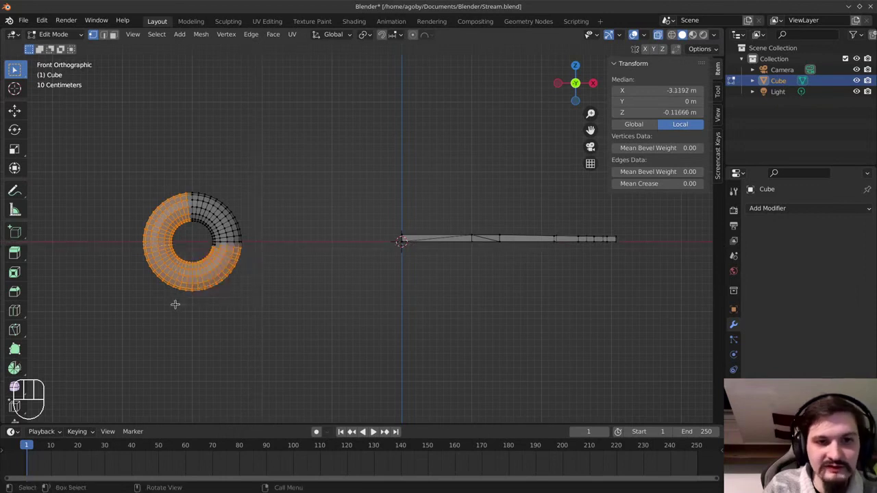
{"action": "left_click_drag", "start_coordinate": [354, 165], "coordinate": [244, 283]}
{"action": "key", "text": "b"}
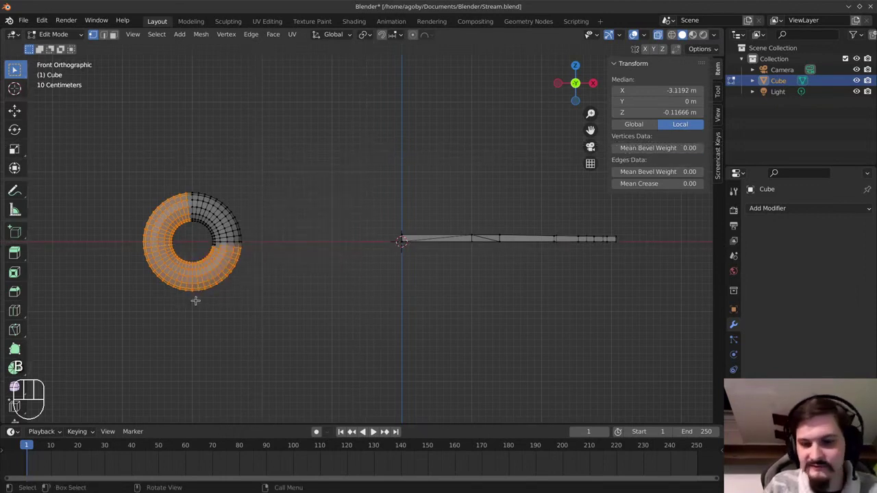
{"action": "key", "text": "Delete"}
{"action": "key", "text": "Delete"}
{"action": "left_click", "coordinate": [137, 285]}
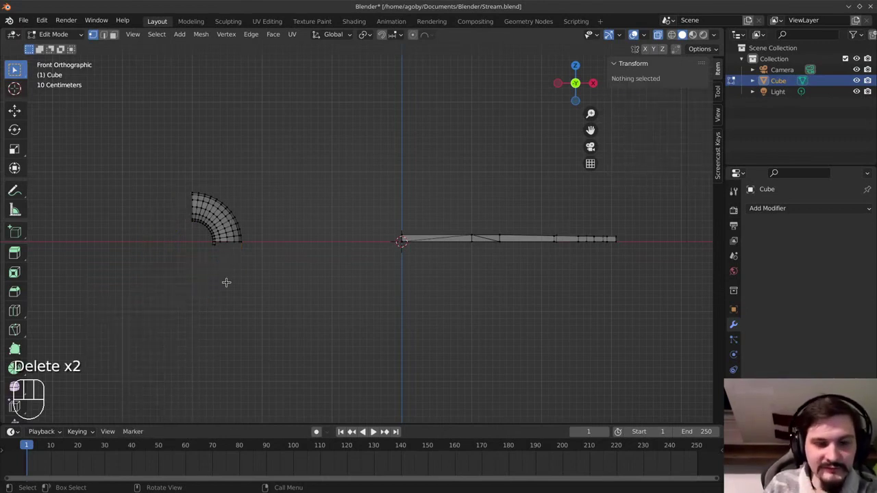
Delete the leftover vertices just below the X axis at the quarter torus's inner edge
{"action": "scroll", "coordinate": [226, 279], "scroll_direction": "up", "scroll_amount": 4}
{"action": "middle_click_drag", "start_coordinate": [141, 276], "coordinate": [325, 282], "text": "shift"}
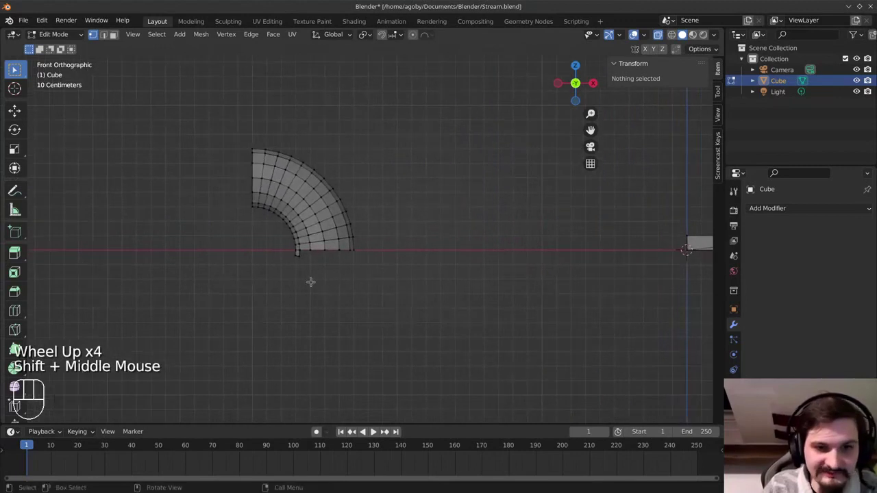
{"action": "left_click", "coordinate": [297, 253]}
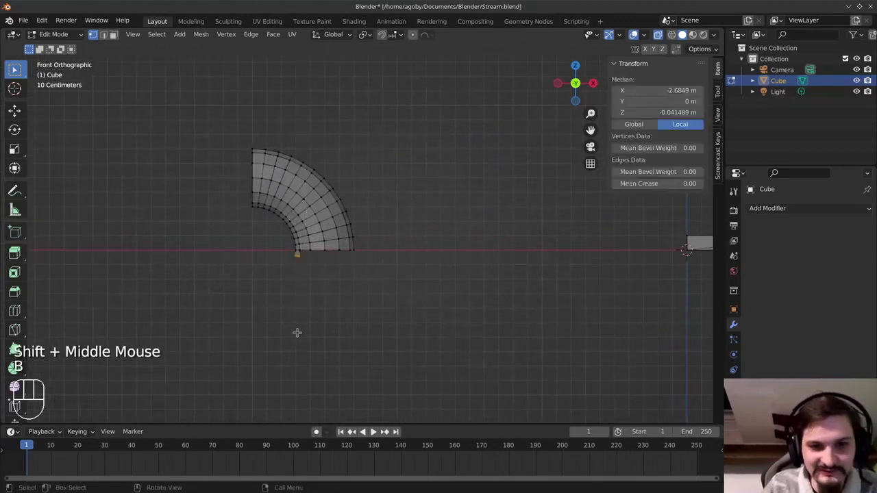
{"action": "key", "text": "Delete"}
{"action": "left_click", "coordinate": [310, 334]}
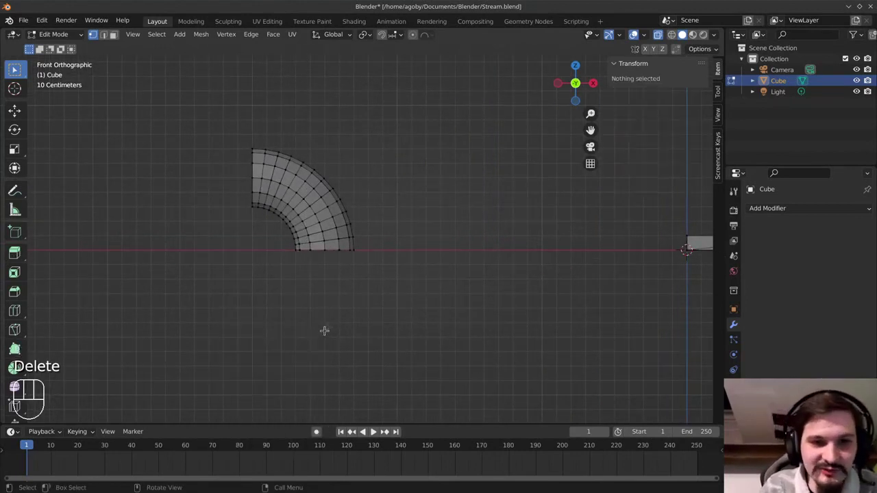
Select the whole quarter torus in the right view and duplicate it 0.3 m along Y
{"action": "scroll", "coordinate": [343, 294], "scroll_direction": "down", "scroll_amount": 2}
{"action": "scroll", "coordinate": [348, 285], "scroll_direction": "up", "scroll_amount": 4}
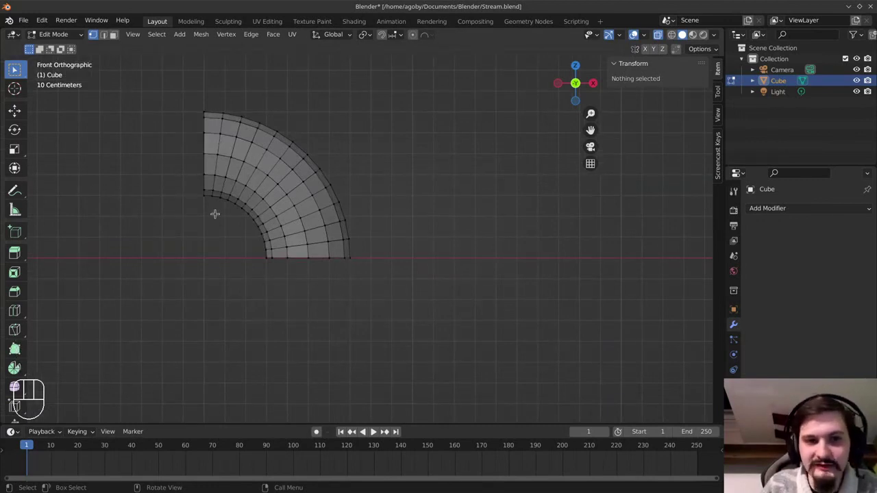
{"action": "key", "text": "KP_1"}
{"action": "key", "text": "KP_3"}
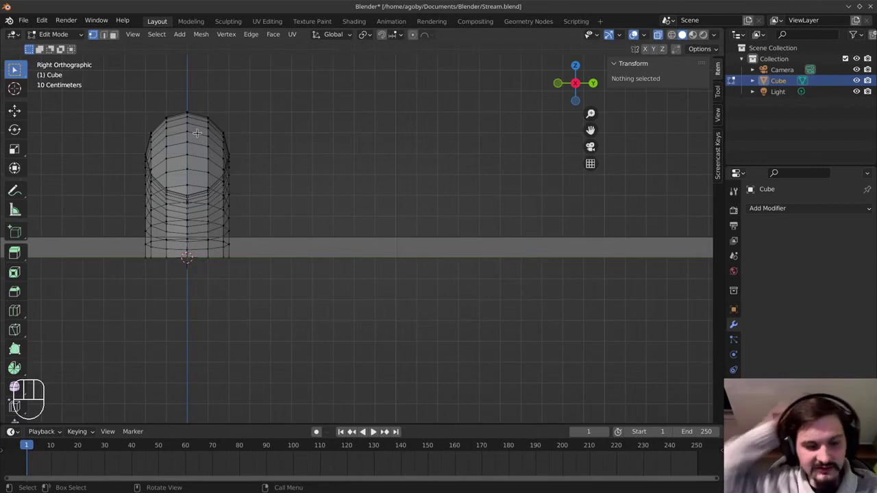
{"action": "left_click_drag", "start_coordinate": [129, 96], "coordinate": [312, 342]}
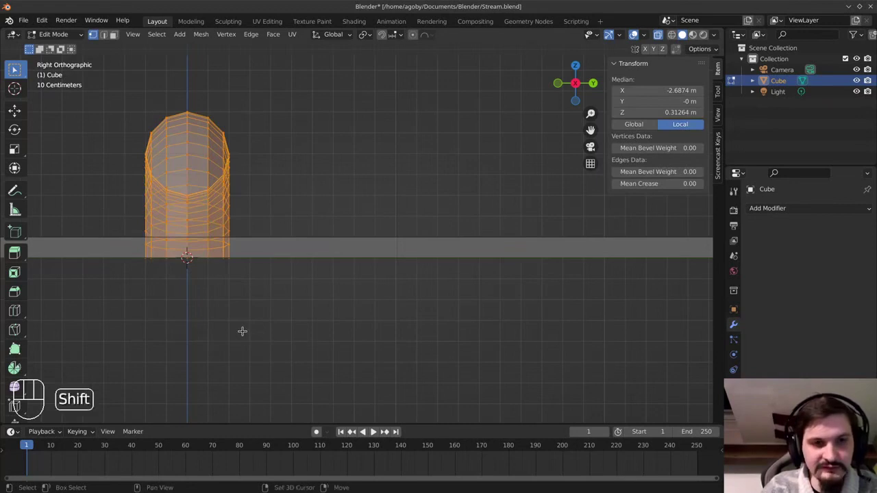
{"action": "key", "text": "shift+d"}
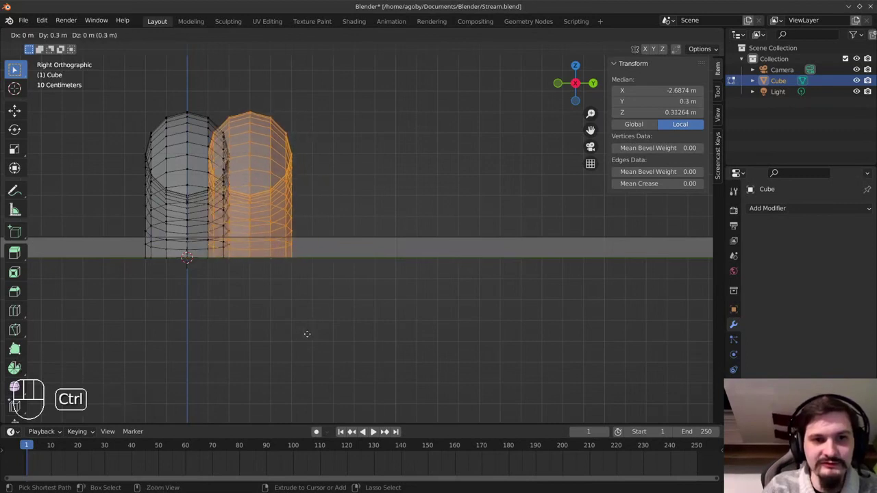
{"action": "left_click", "coordinate": [307, 334], "text": "ctrl"}
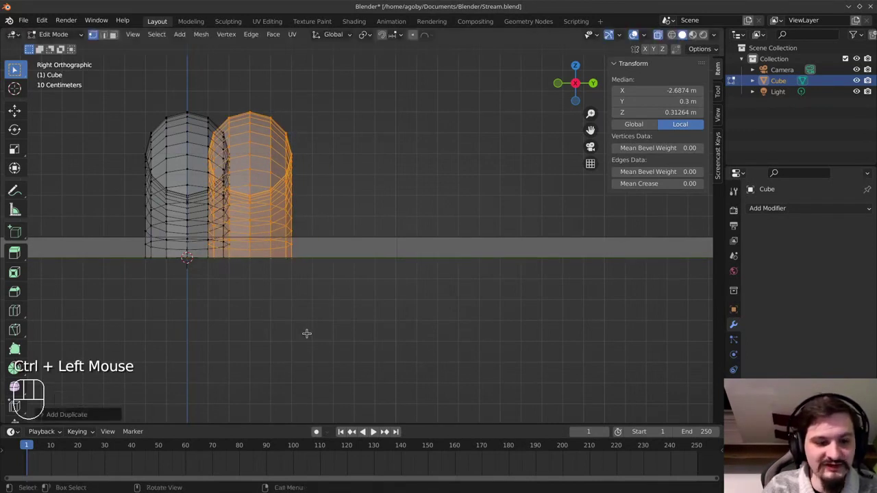
Duplicate the newest quarter torus twice more in 0.3 m increments along Y, placing the copies at Y 0.6 m and 0.9 m
{"action": "key", "text": "shift+d"}
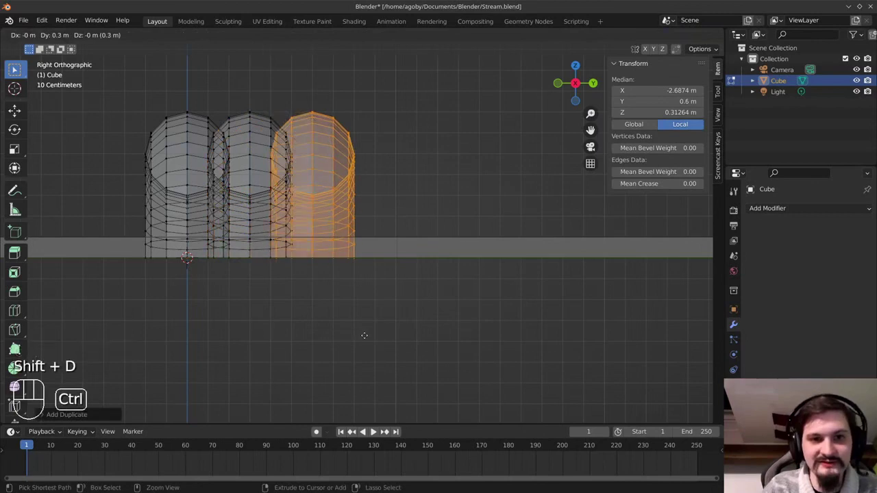
{"action": "left_click", "coordinate": [364, 335], "text": "ctrl"}
{"action": "key", "text": "shift+d"}
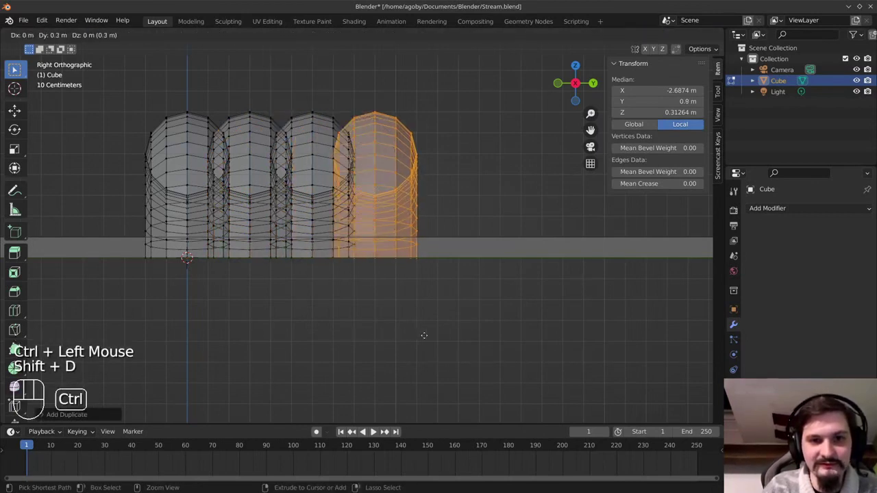
{"action": "left_click", "coordinate": [424, 333], "text": "ctrl"}
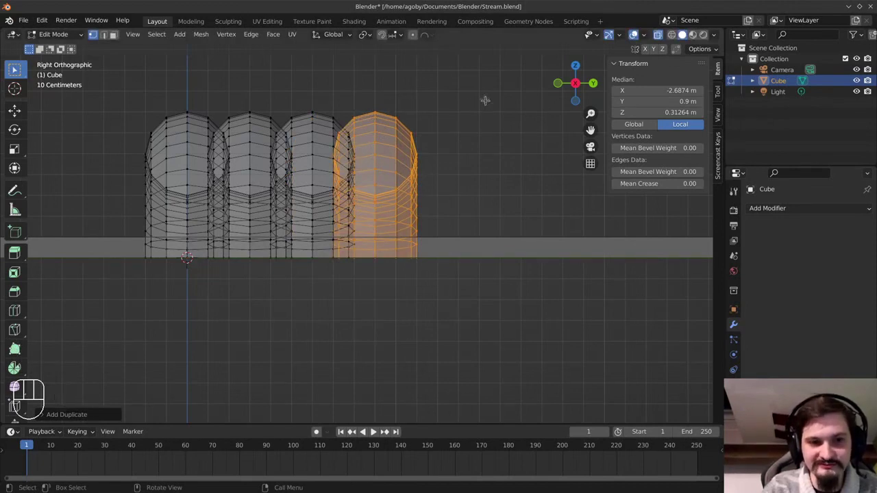
Select all four quarter-torus segments and duplicate them 1.2 m along Y to continue the row
{"action": "left_click_drag", "start_coordinate": [480, 96], "coordinate": [89, 303]}
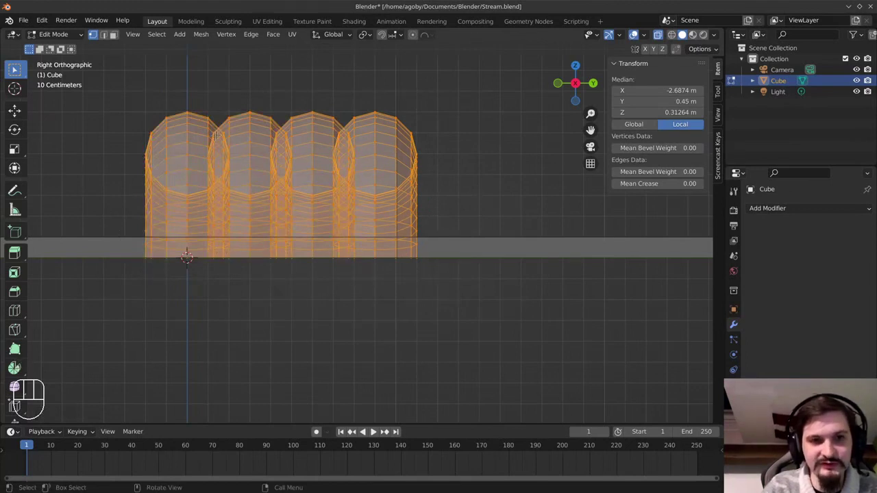
{"action": "key", "text": "shift+d"}
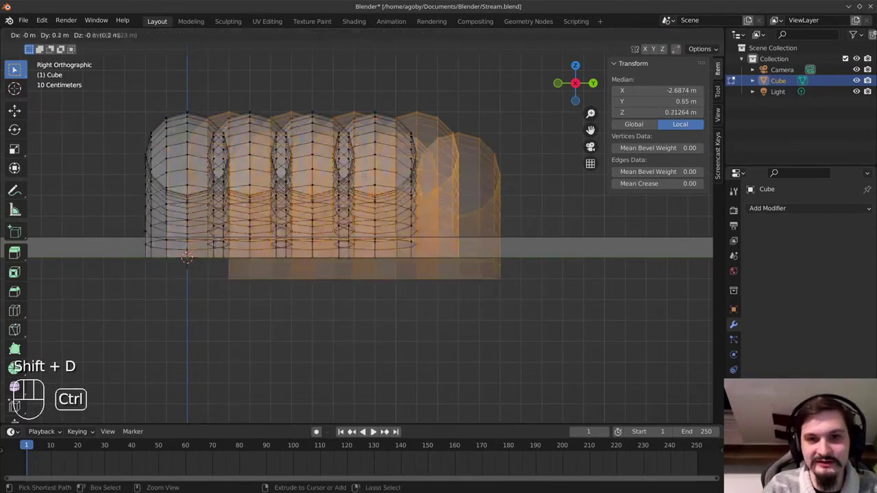
{"action": "left_click", "coordinate": [480, 151], "text": "ctrl"}
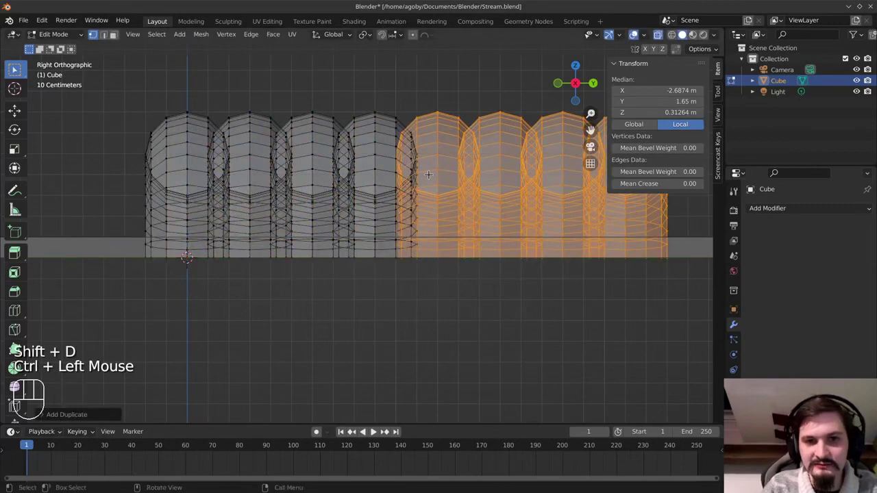
Select all eight quarter-torus segments of the row in the right view
{"action": "scroll", "coordinate": [411, 178], "scroll_direction": "down", "scroll_amount": 5}
{"action": "scroll", "coordinate": [400, 186], "scroll_direction": "up", "scroll_amount": 1}
{"action": "scroll", "coordinate": [403, 188], "scroll_direction": "down", "scroll_amount": 5}
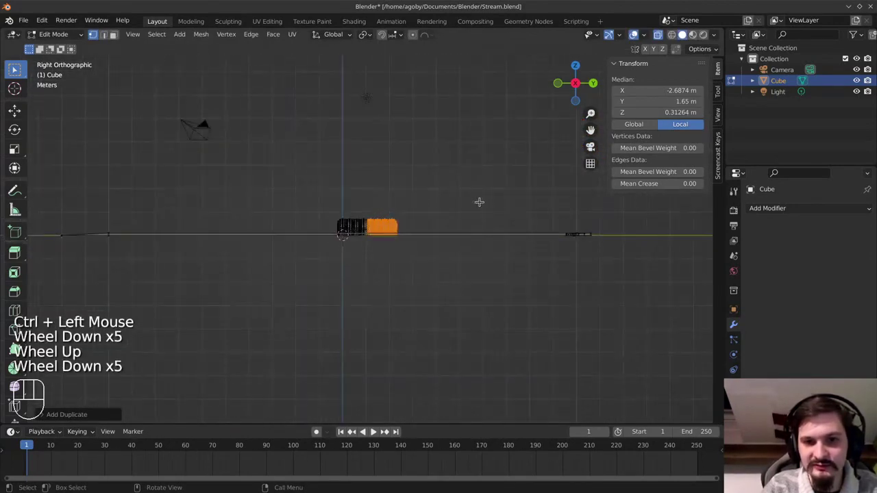
{"action": "scroll", "coordinate": [445, 204], "scroll_direction": "up", "scroll_amount": 2}
{"action": "scroll", "coordinate": [435, 207], "scroll_direction": "down", "scroll_amount": 1}
{"action": "scroll", "coordinate": [425, 213], "scroll_direction": "up", "scroll_amount": 4}
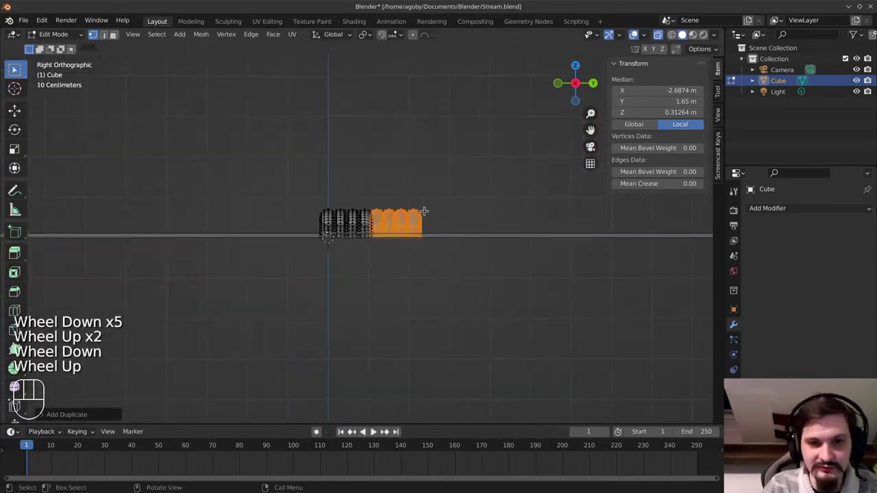
{"action": "key", "text": "b"}
{"action": "left_click_drag", "start_coordinate": [488, 166], "coordinate": [256, 301]}
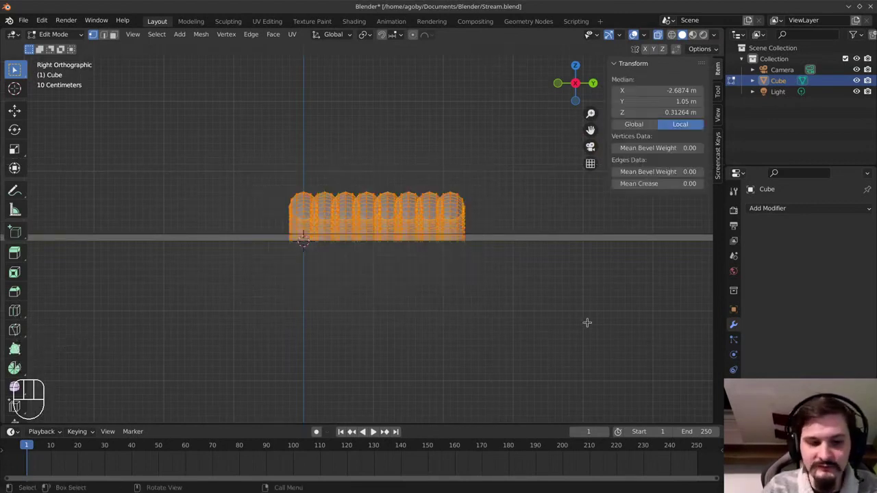
{"action": "key", "text": "s"}
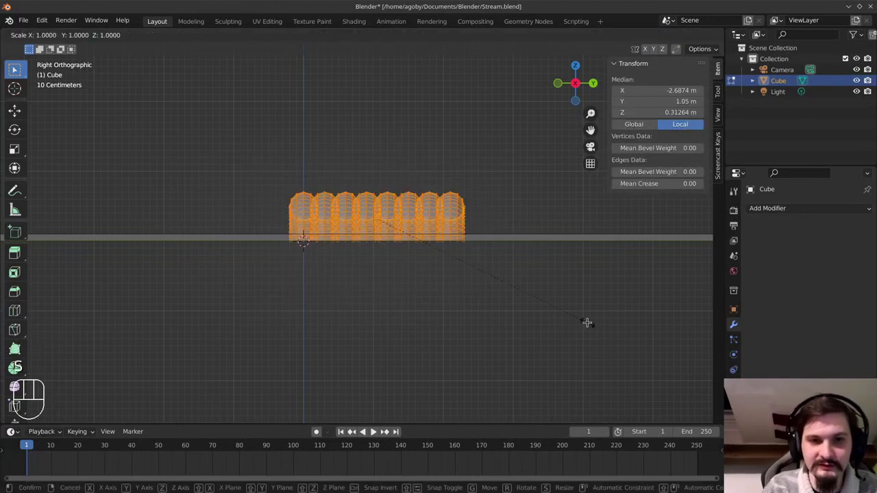
{"action": "key", "text": "Escape"}
{"action": "left_click", "coordinate": [362, 35]}
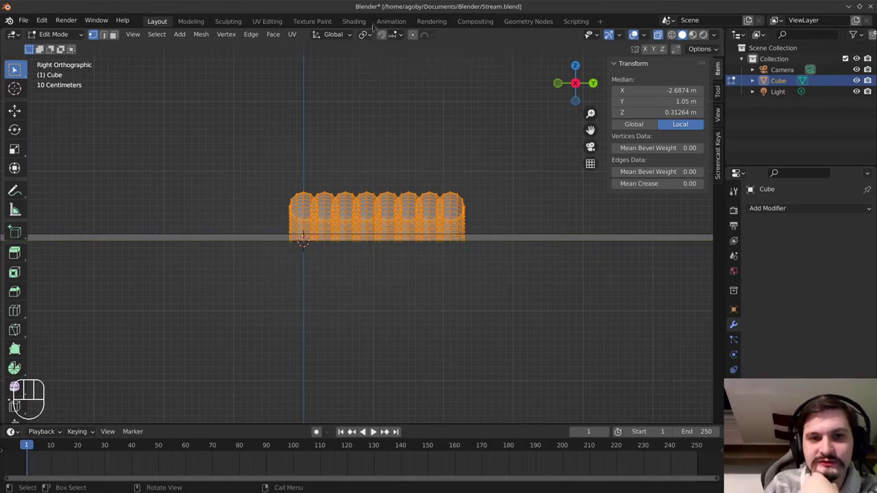
{"action": "key", "text": "r"}
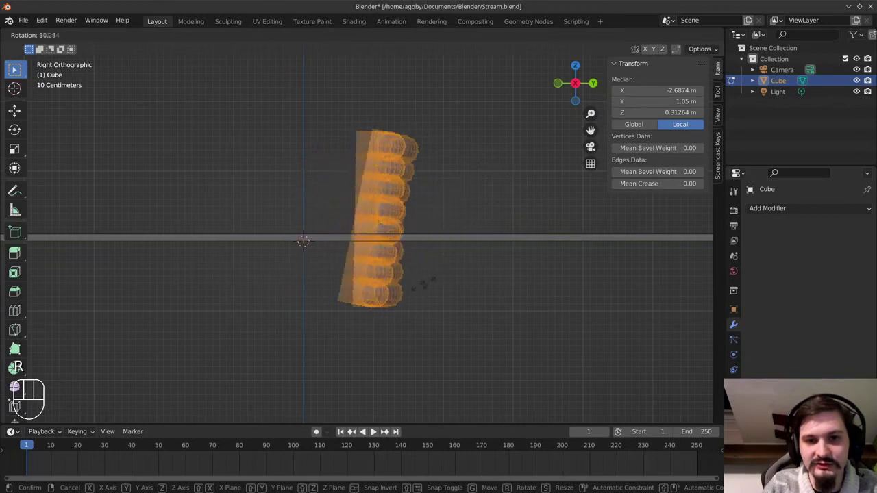
{"action": "key", "text": "Escape"}
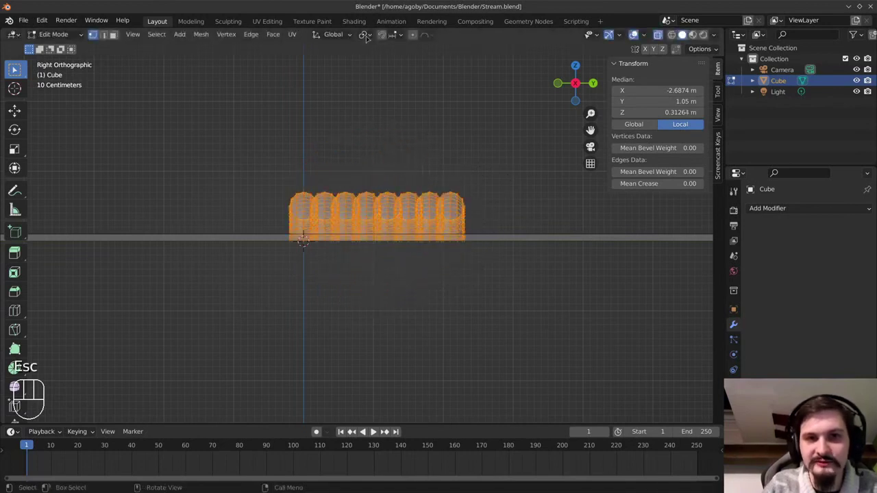
{"action": "left_click", "coordinate": [365, 35]}
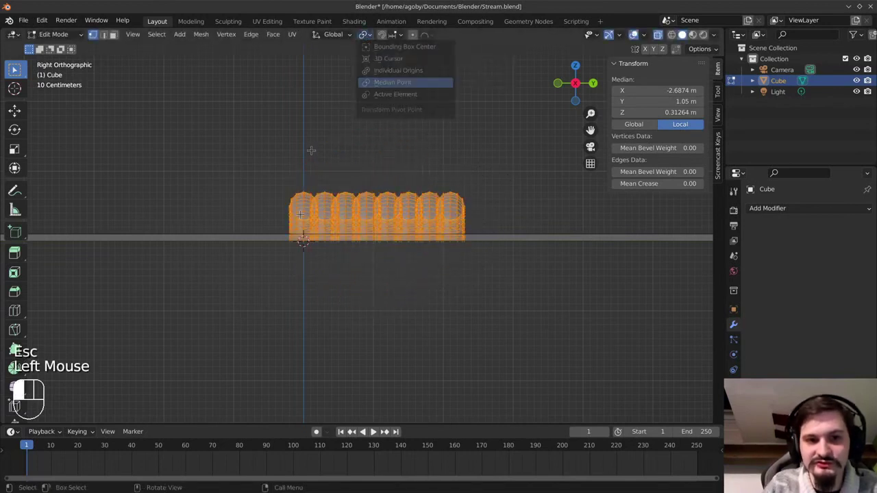
{"action": "scroll", "coordinate": [303, 233], "scroll_direction": "up", "scroll_amount": 3}
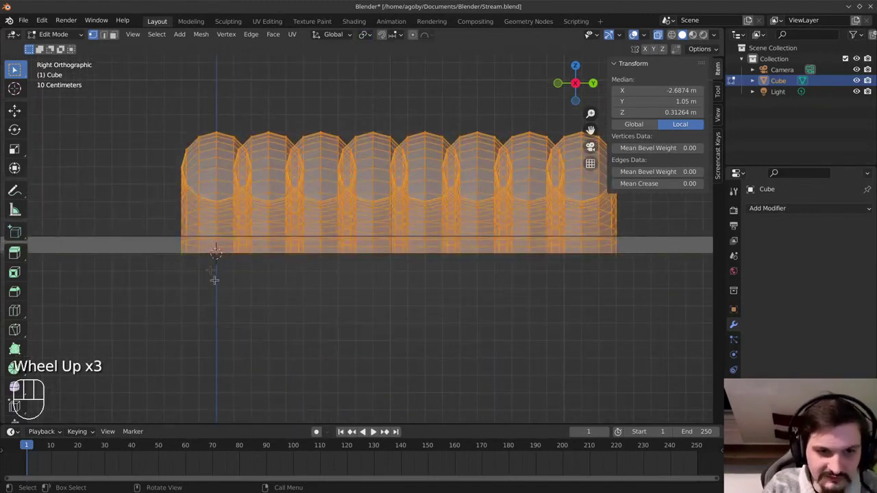
{"action": "left_click", "coordinate": [416, 366]}
{"action": "double_click", "coordinate": [415, 367]}
{"action": "left_click", "coordinate": [434, 352]}
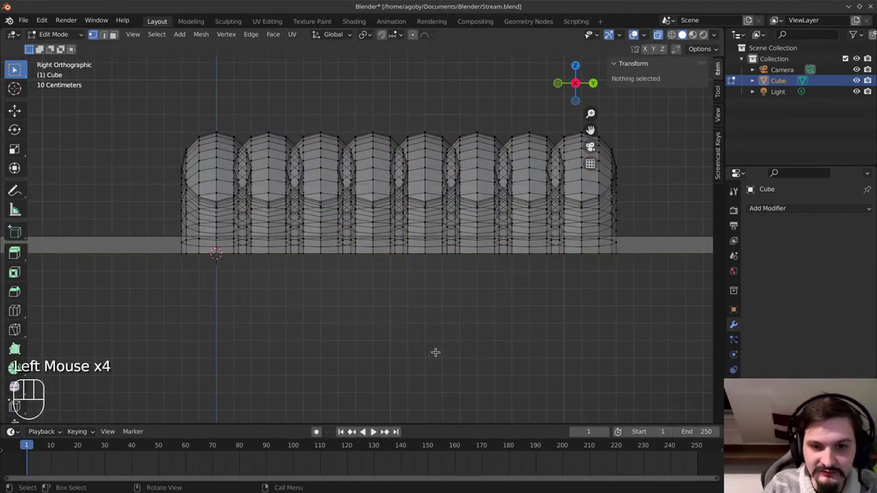
{"action": "right_click", "coordinate": [438, 355]}
{"action": "double_click", "coordinate": [493, 345]}
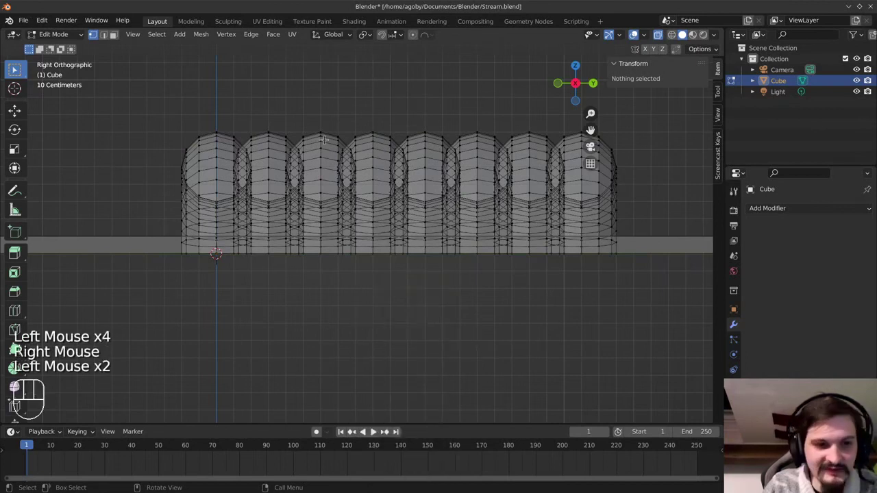
{"action": "key", "text": "b"}
{"action": "left_click_drag", "start_coordinate": [194, 73], "coordinate": [644, 309]}
{"action": "key", "text": "b"}
{"action": "left_click_drag", "start_coordinate": [240, 91], "coordinate": [133, 269]}
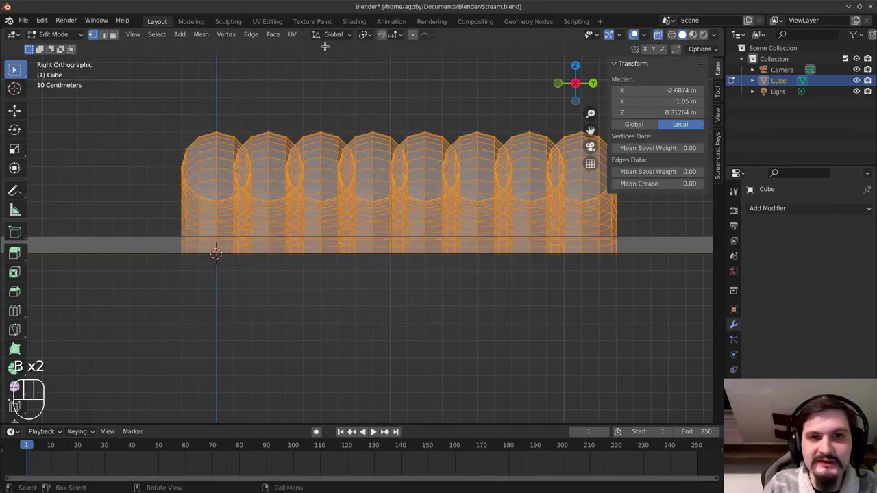
Try scaling the eight segments to 0.6 about the 3D Cursor, and return the transform pivot to Median Point
{"action": "left_click", "coordinate": [366, 34]}
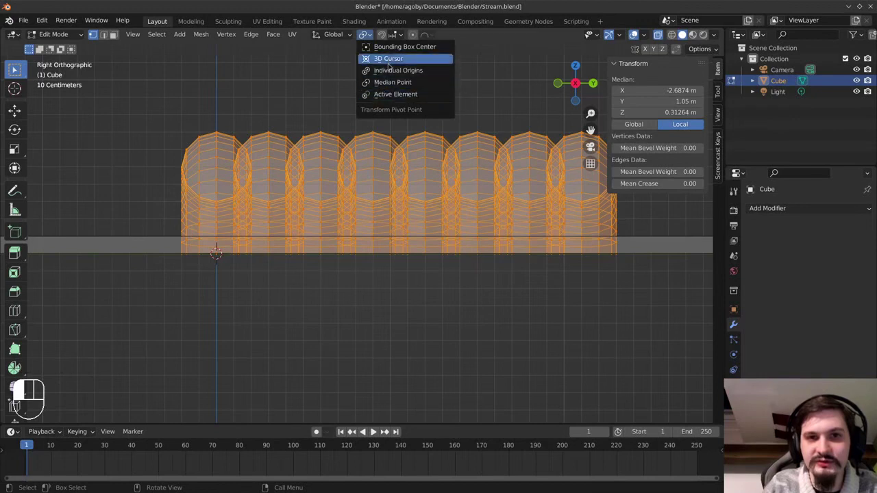
{"action": "left_click", "coordinate": [388, 60]}
{"action": "key", "text": "s"}
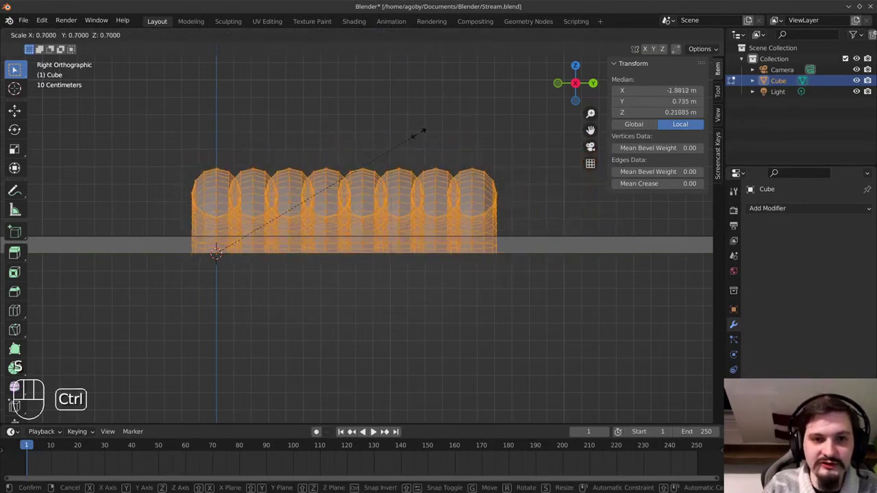
{"action": "left_click", "coordinate": [385, 145], "text": "ctrl"}
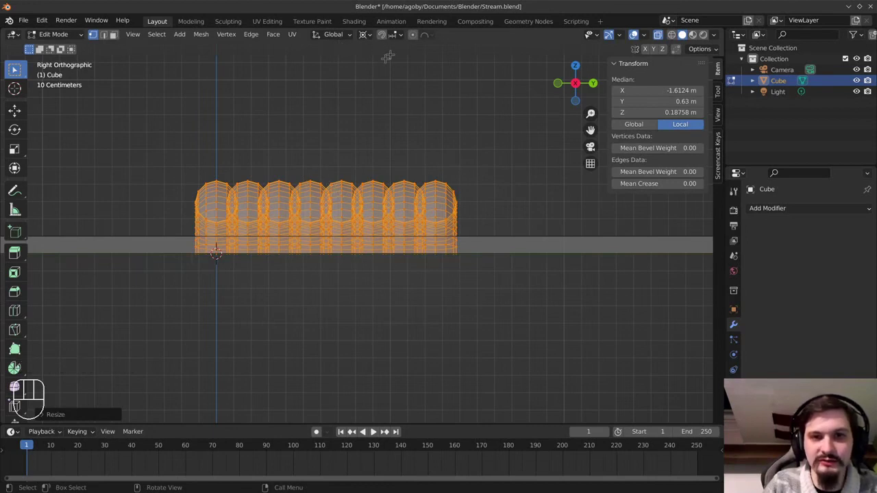
{"action": "left_click", "coordinate": [366, 34]}
{"action": "left_click", "coordinate": [387, 59]}
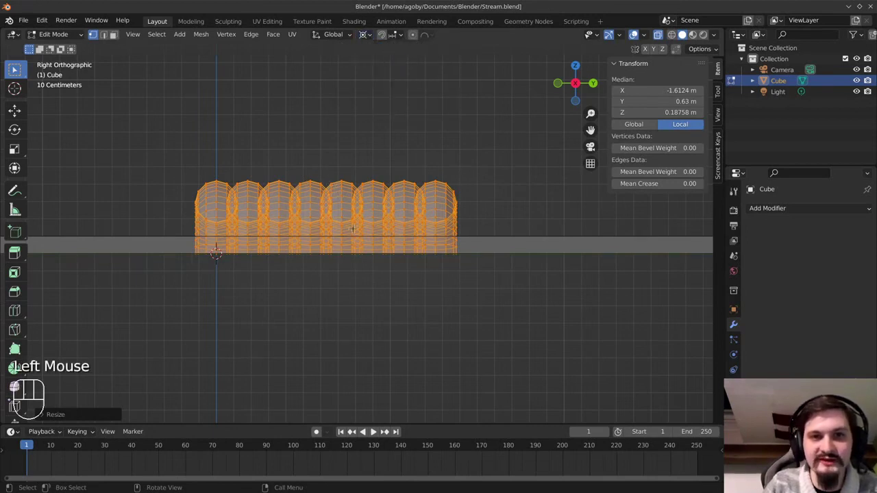
{"action": "scroll", "coordinate": [352, 225], "scroll_direction": "down", "scroll_amount": 4}
{"action": "scroll", "coordinate": [342, 226], "scroll_direction": "up", "scroll_amount": 2}
{"action": "left_click", "coordinate": [365, 35]}
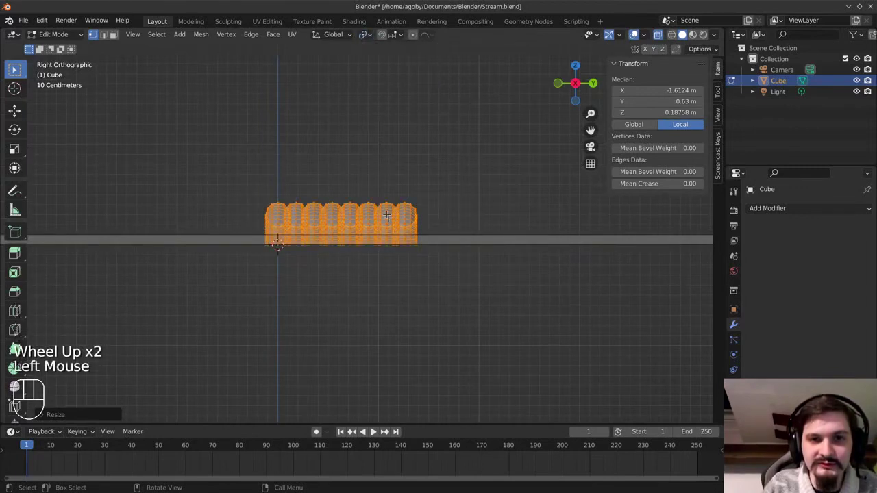
Try moving the scaled segments 2 m along X and 11 m along Y in the top view, and undo both the move and the scaling
{"action": "key", "text": "KP_7"}
{"action": "scroll", "coordinate": [427, 220], "scroll_direction": "down", "scroll_amount": 7}
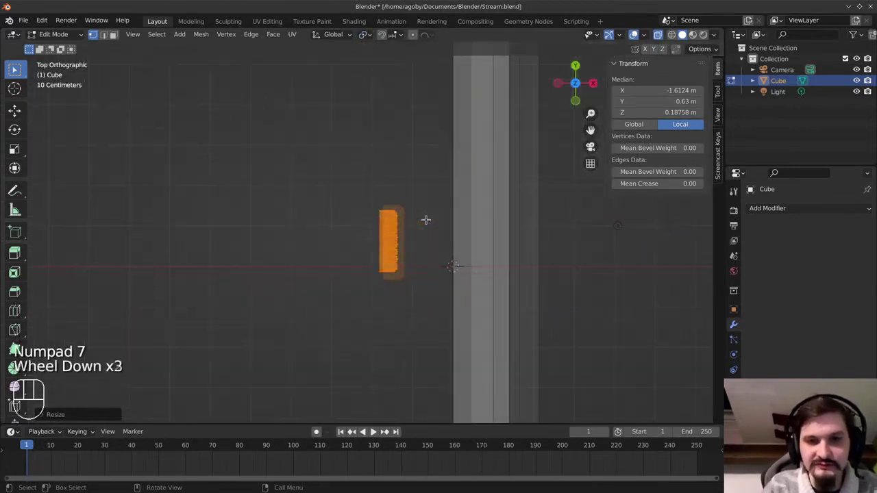
{"action": "key", "text": "g"}
{"action": "key", "text": "ctrl"}
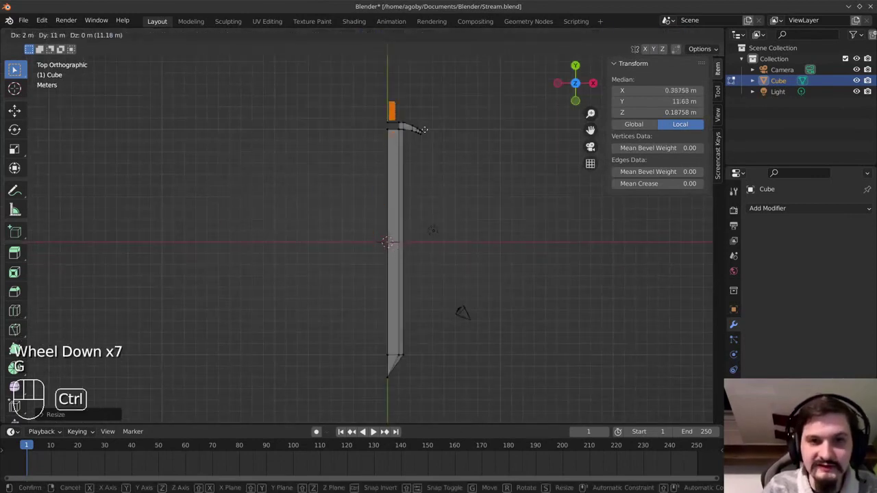
{"action": "left_click", "coordinate": [424, 130], "text": "ctrl"}
{"action": "key", "text": "ctrl+z"}
{"action": "key", "text": "ctrl+z"}
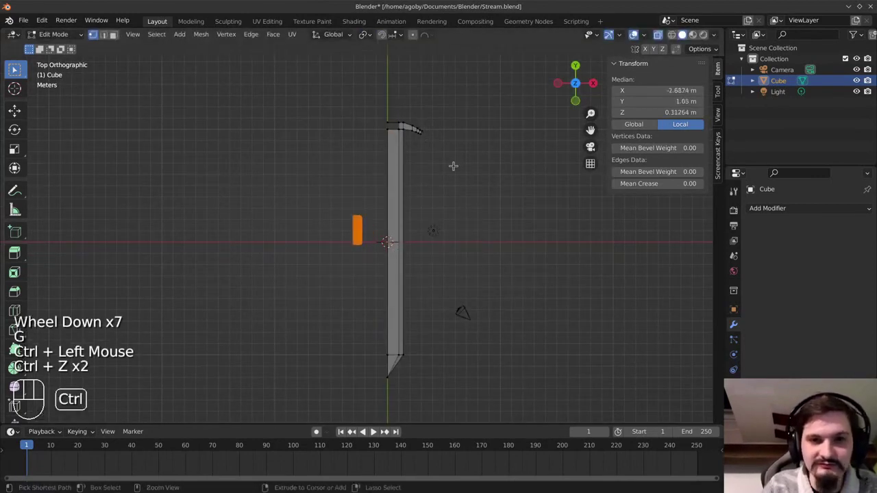
Move the eight unscaled segments 3 m along X and 11 m along Y so they sit just beyond the crosspiece at the centre line
{"action": "key", "text": "g"}
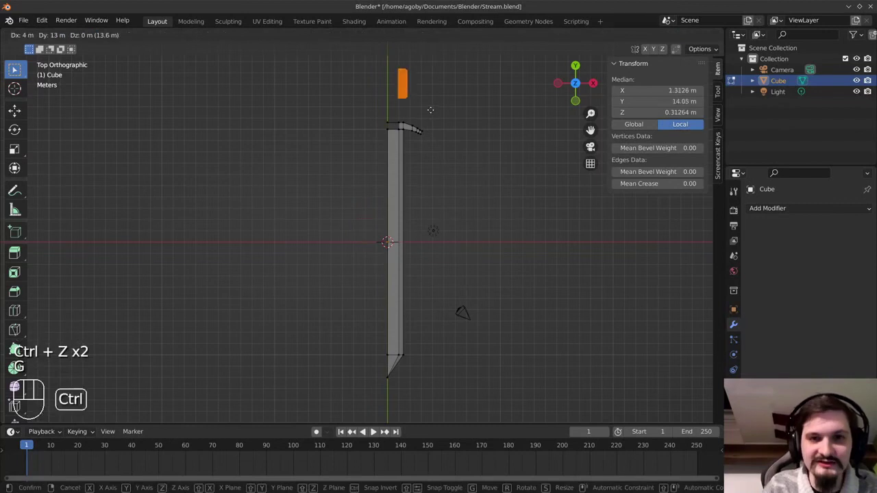
{"action": "left_click", "coordinate": [434, 157], "text": "ctrl"}
{"action": "scroll", "coordinate": [434, 157], "scroll_direction": "up", "scroll_amount": 3, "text": "ctrl"}
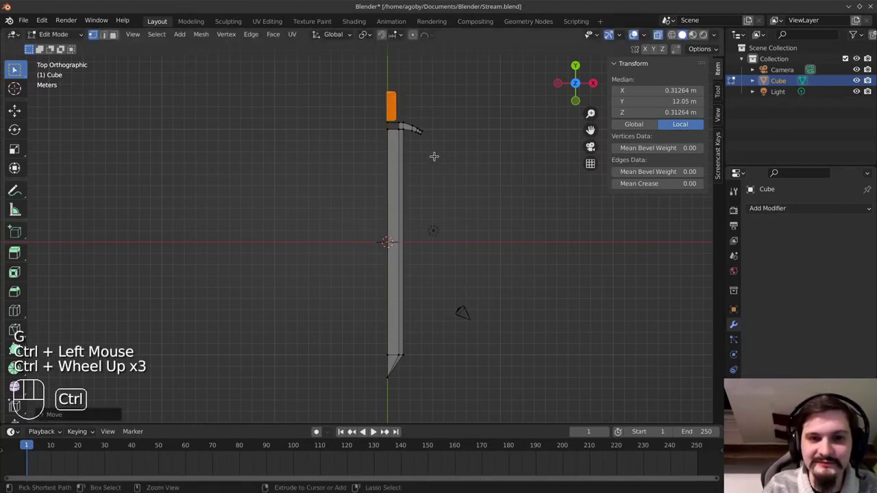
{"action": "scroll", "coordinate": [436, 139], "scroll_direction": "down", "scroll_amount": 1, "text": "ctrl"}
{"action": "scroll", "coordinate": [436, 139], "scroll_direction": "up", "scroll_amount": 4}
{"action": "scroll", "coordinate": [448, 135], "scroll_direction": "down", "scroll_amount": 1}
{"action": "scroll", "coordinate": [448, 135], "scroll_direction": "up", "scroll_amount": 1}
{"action": "middle_click_drag", "start_coordinate": [448, 135], "coordinate": [352, 280], "text": "shift"}
{"action": "scroll", "coordinate": [352, 240], "scroll_direction": "up", "scroll_amount": 4}
{"action": "scroll", "coordinate": [352, 240], "scroll_direction": "up", "scroll_amount": 2}
{"action": "middle_click_drag", "start_coordinate": [353, 240], "coordinate": [394, 159]}
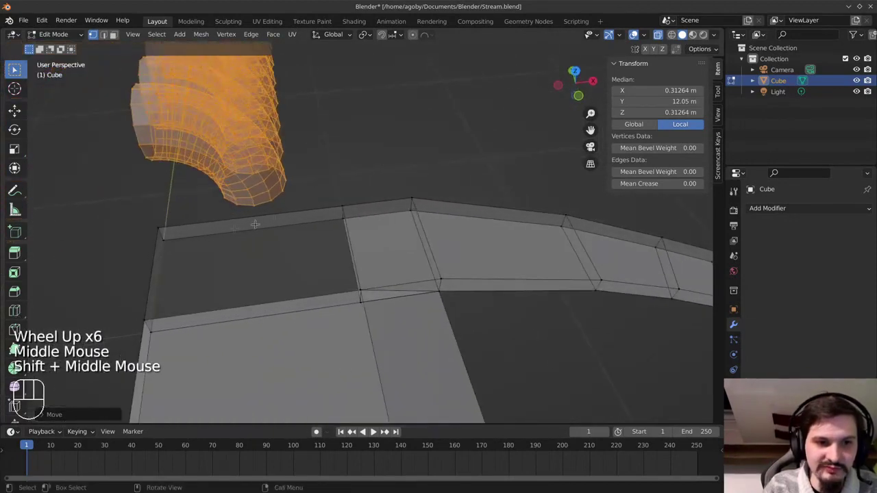
Try Rip Vertices and Fill on the entire mesh
{"action": "left_click", "coordinate": [156, 228]}
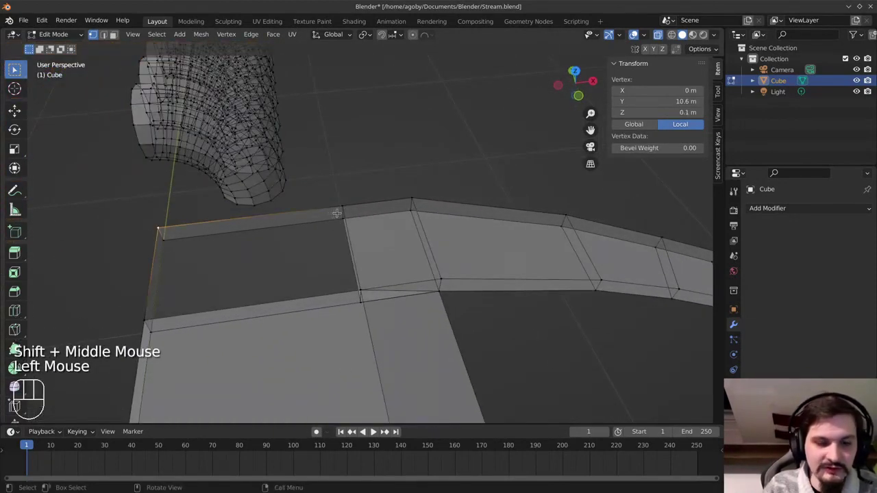
{"action": "key", "text": "a"}
{"action": "left_click", "coordinate": [228, 36]}
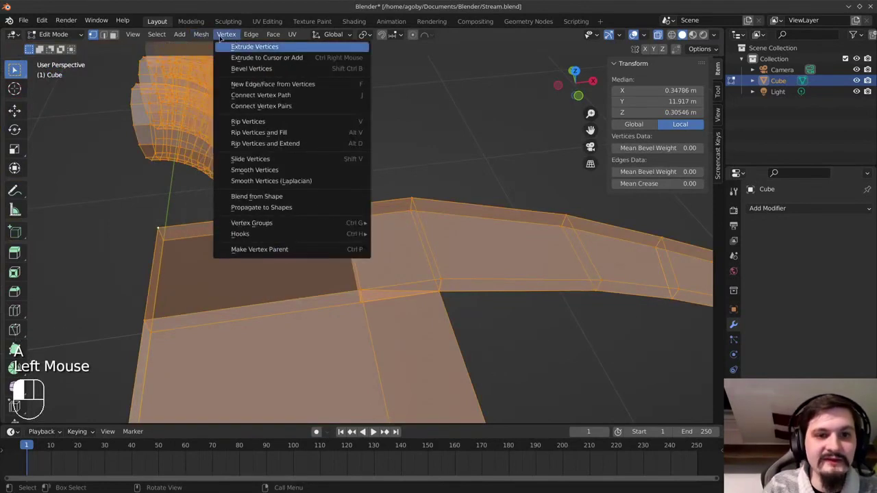
{"action": "left_click", "coordinate": [253, 131]}
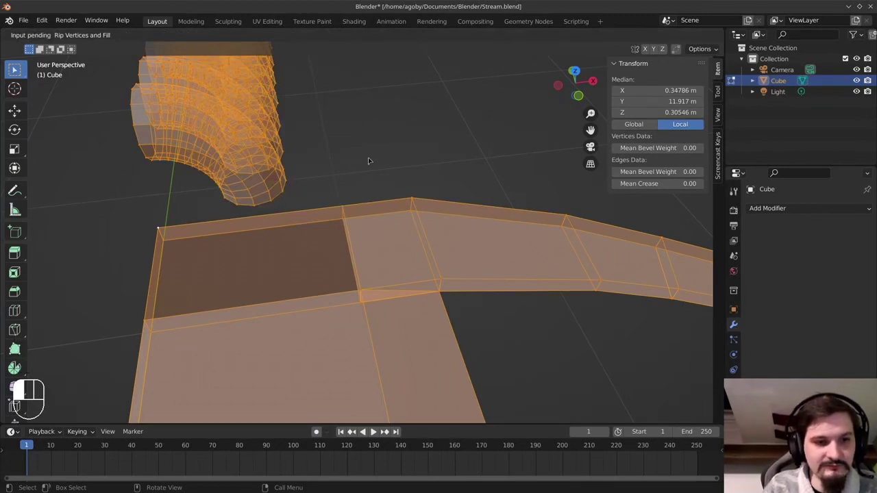
{"action": "left_click", "coordinate": [441, 172]}
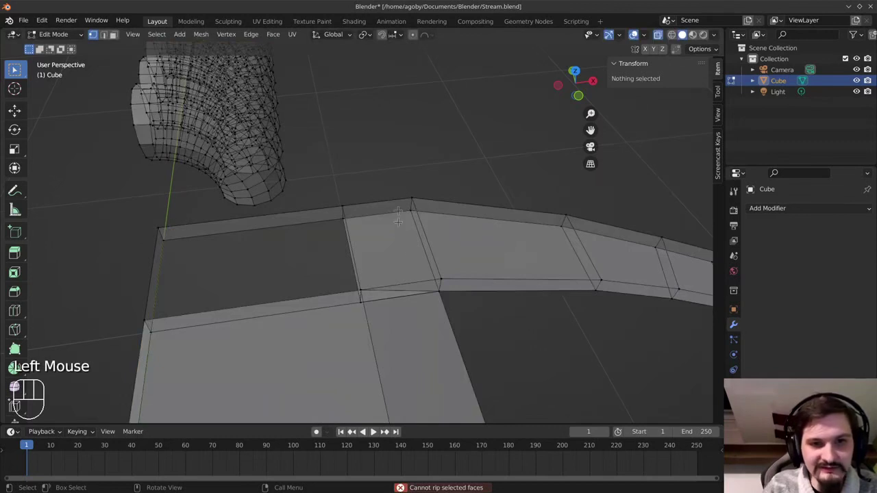
Save the file, and fill the rectangular opening on the crosspiece's upper side beside the centre line with a face from its four border edges
{"action": "key", "text": "ctrl+s"}
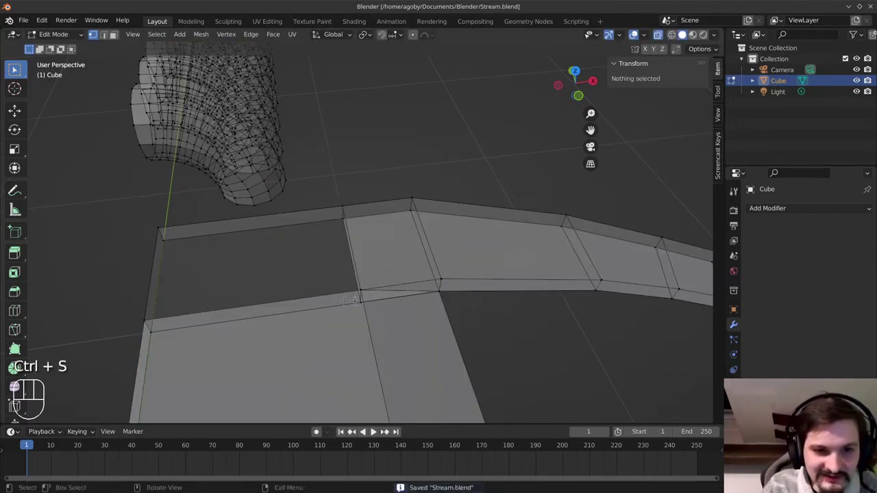
{"action": "left_click", "coordinate": [113, 35]}
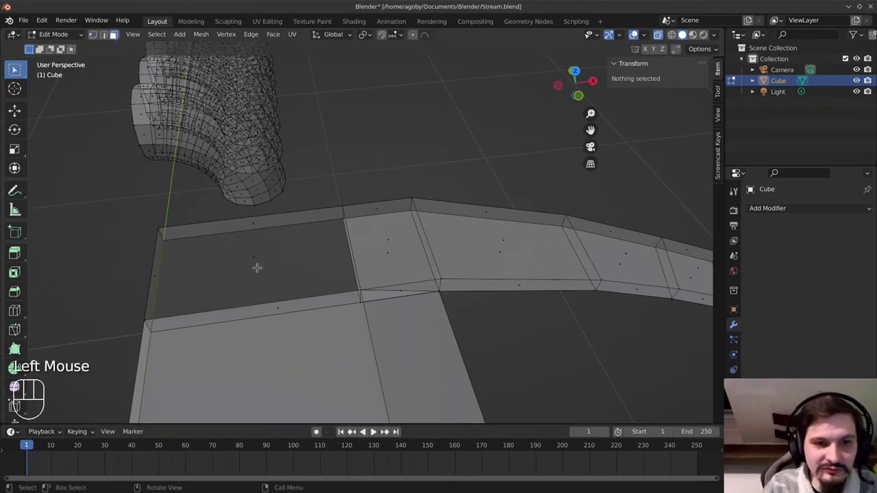
{"action": "left_click", "coordinate": [103, 34]}
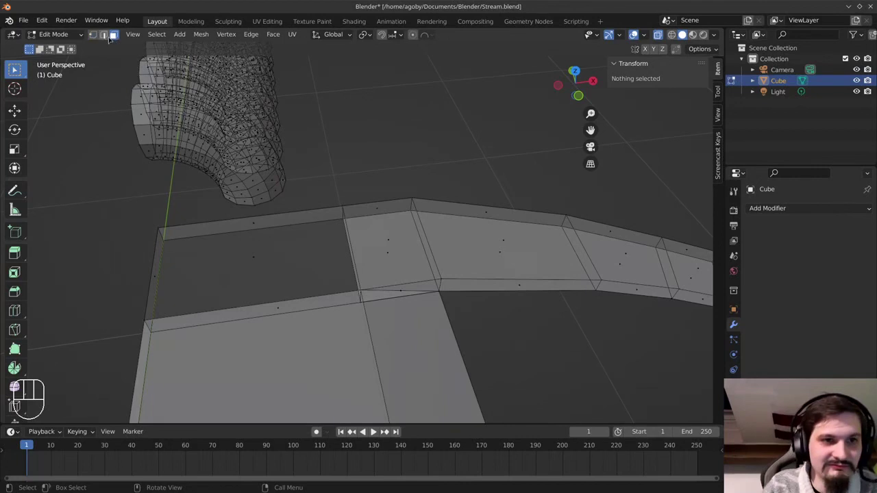
{"action": "left_click", "coordinate": [218, 221]}
{"action": "left_click", "coordinate": [154, 248], "text": "shift"}
{"action": "left_click", "coordinate": [207, 310], "text": "shift"}
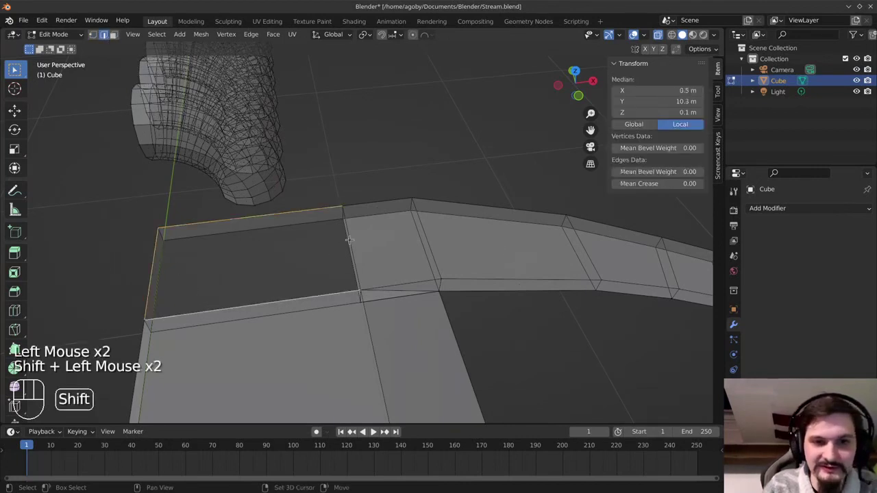
{"action": "left_click", "coordinate": [349, 240], "text": "shift"}
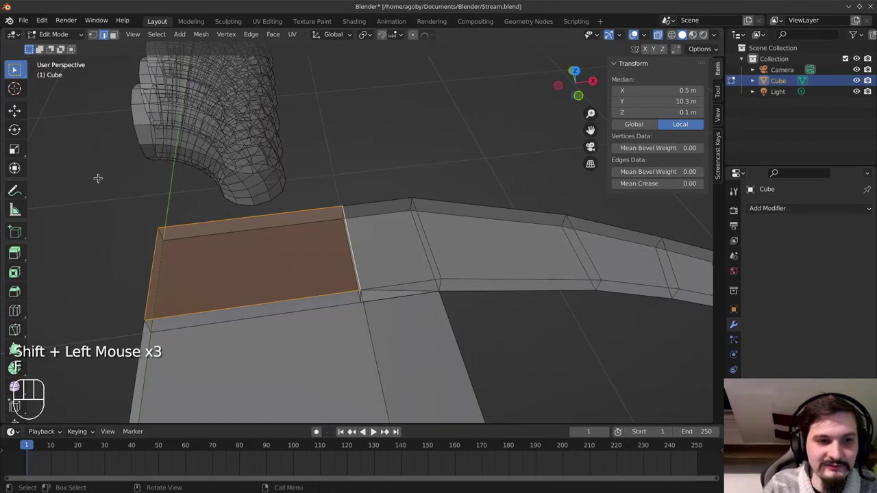
Try Merge by Distance on the mesh in vertex selection mode with nothing selected
{"action": "left_click", "coordinate": [93, 34]}
{"action": "left_click", "coordinate": [102, 238]}
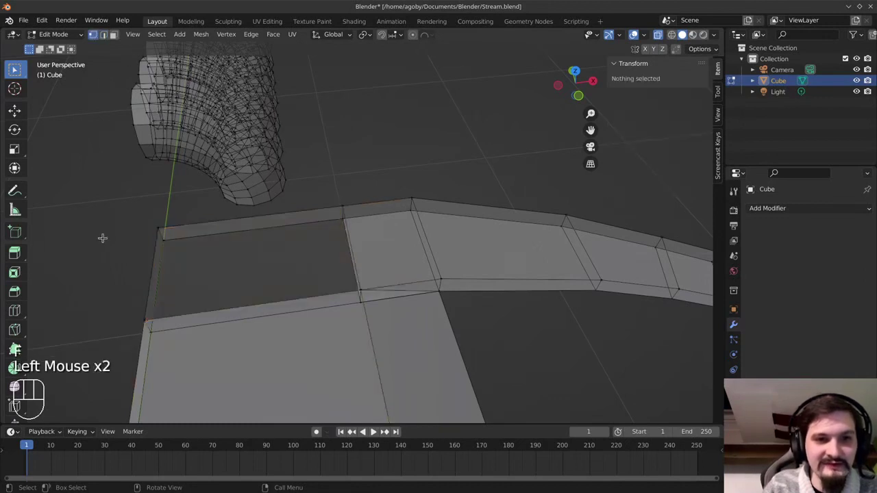
{"action": "left_click", "coordinate": [180, 34]}
{"action": "mouse_move", "coordinate": [201, 35]}
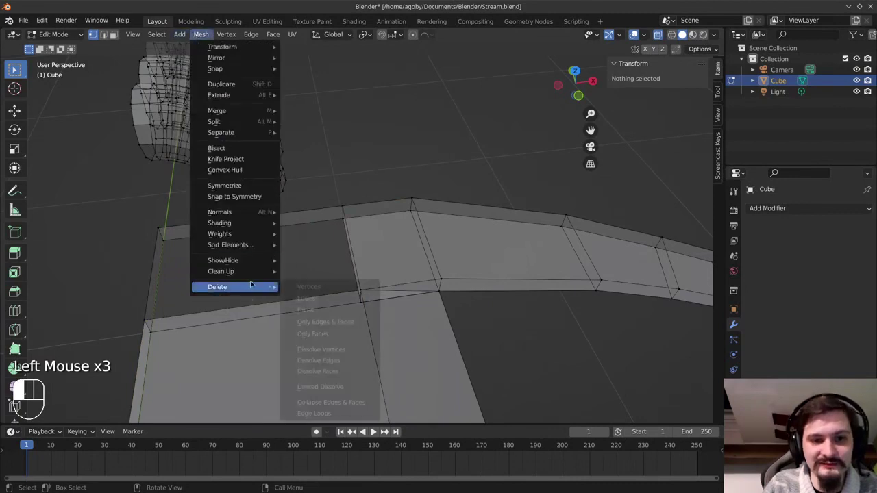
{"action": "mouse_move", "coordinate": [253, 271]}
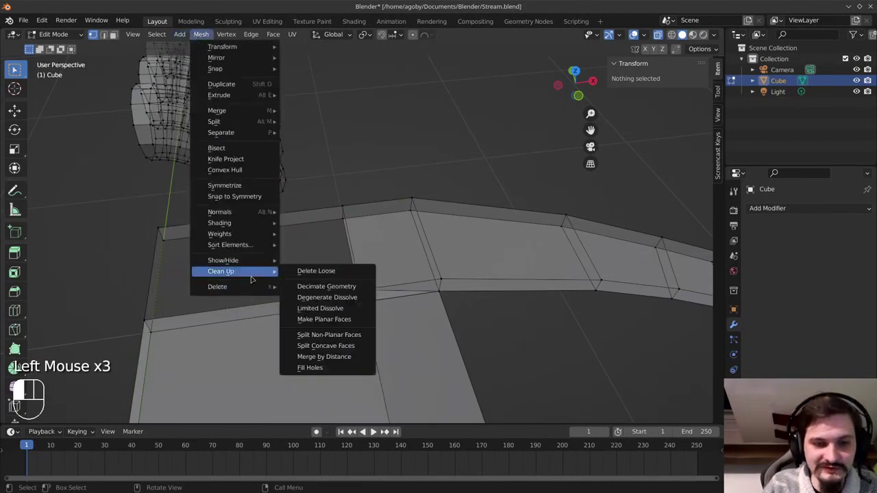
{"action": "left_click", "coordinate": [351, 359]}
{"action": "middle_click_drag", "start_coordinate": [301, 195], "coordinate": [346, 166]}
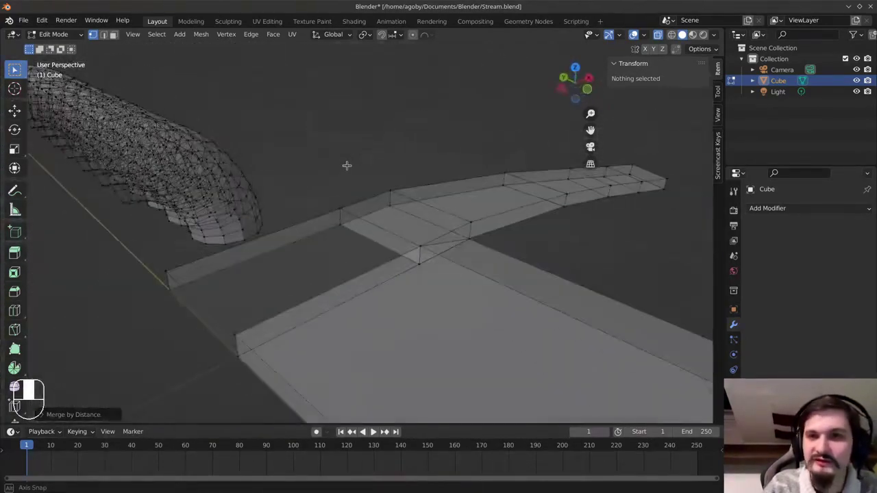
Display the face normals and examine their direction on the filled crosspiece face beside the centre line
{"action": "left_click", "coordinate": [644, 37]}
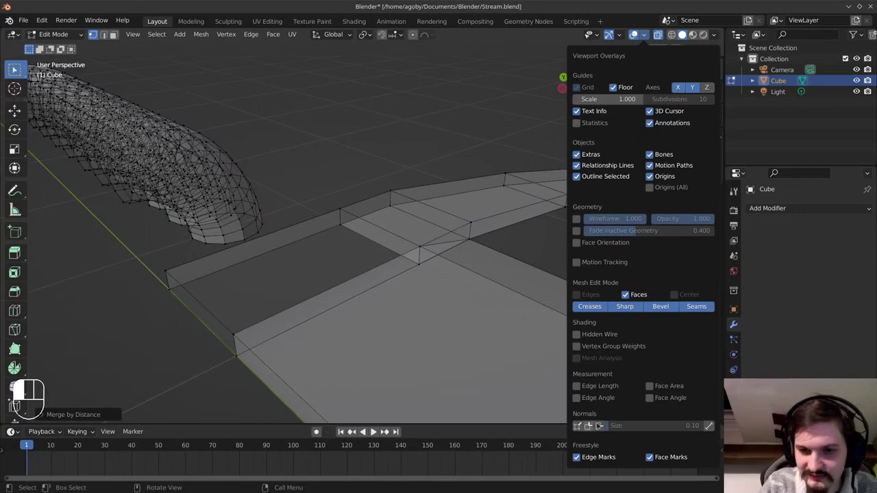
{"action": "left_click", "coordinate": [599, 426]}
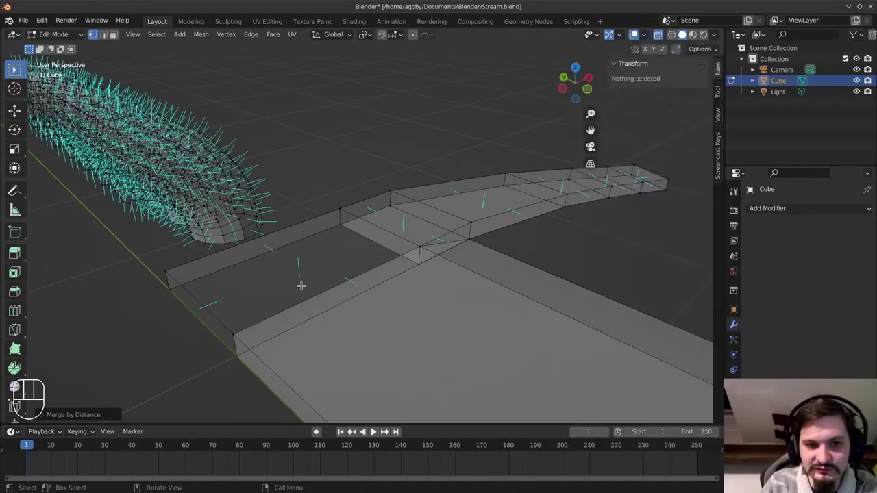
{"action": "middle_click_drag", "start_coordinate": [301, 274], "coordinate": [356, 284]}
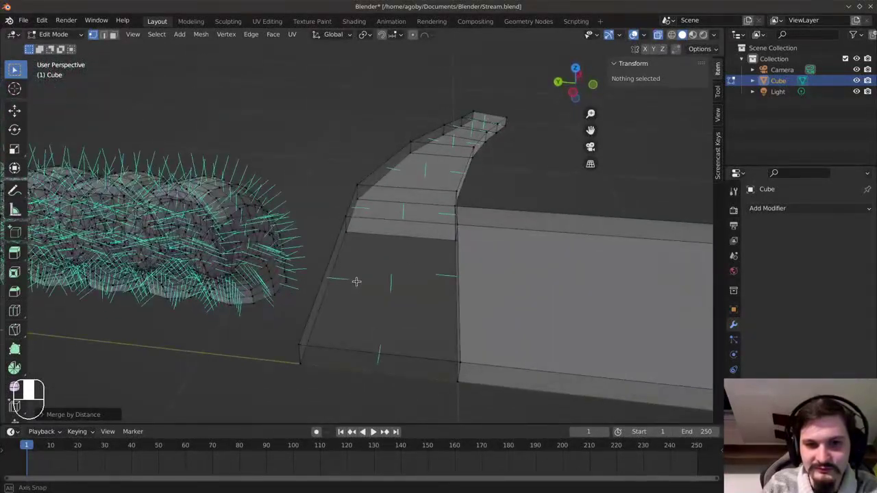
{"action": "left_click", "coordinate": [410, 287]}
{"action": "left_click", "coordinate": [113, 35]}
{"action": "left_click", "coordinate": [394, 271]}
{"action": "middle_click_drag", "start_coordinate": [517, 320], "coordinate": [504, 273]}
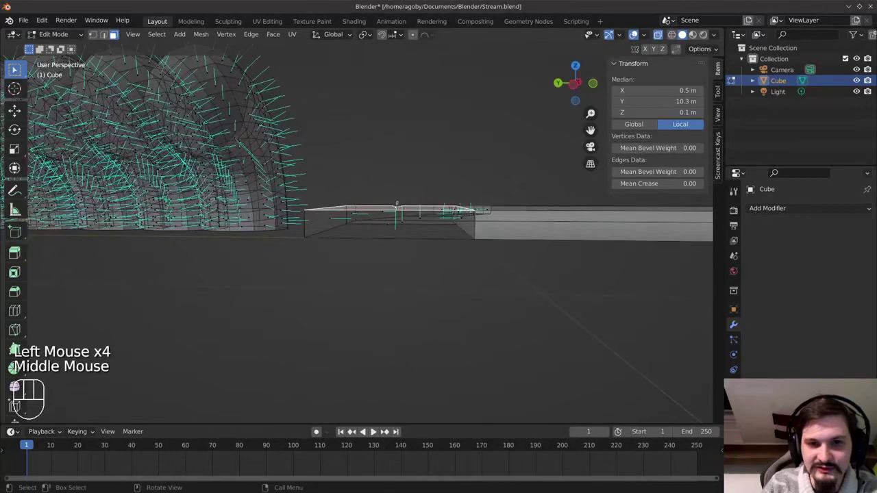
{"action": "middle_click_drag", "start_coordinate": [403, 232], "coordinate": [421, 251]}
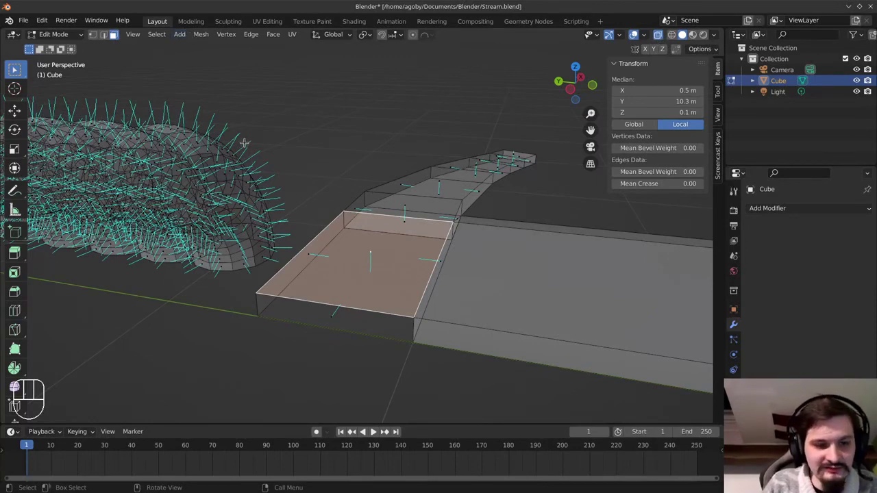
Recalculate the normals of the entire mesh to the outside, and hide the face normals
{"action": "key", "text": "a"}
{"action": "left_click", "coordinate": [201, 35]}
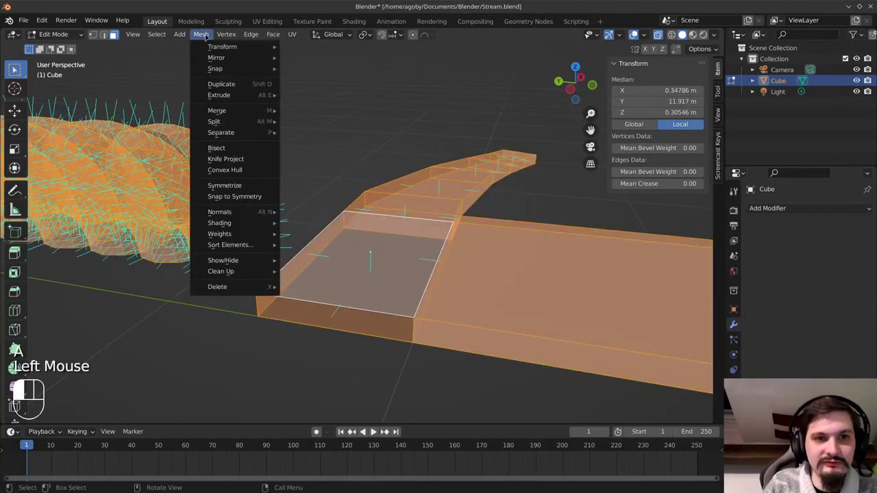
{"action": "mouse_move", "coordinate": [246, 273]}
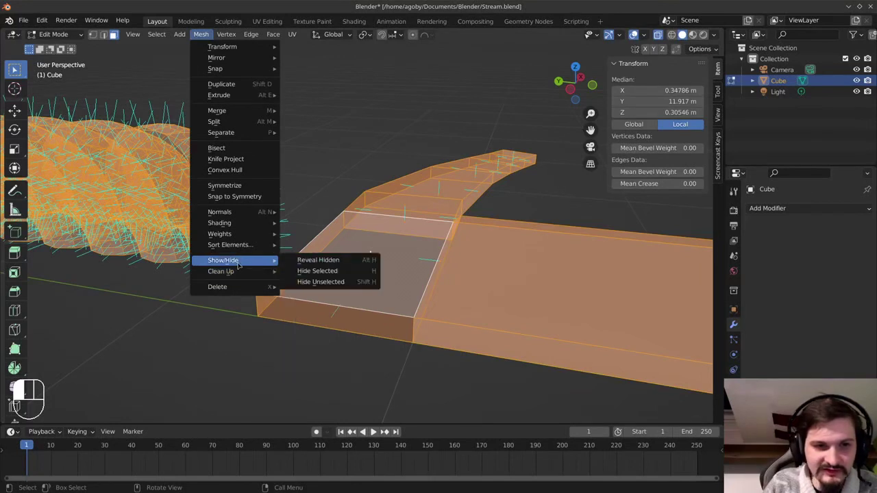
{"action": "mouse_move", "coordinate": [239, 216]}
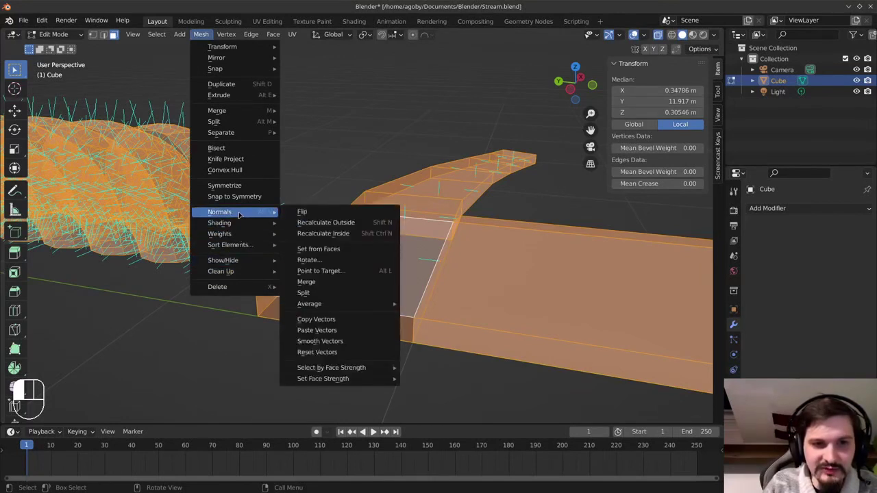
{"action": "left_click", "coordinate": [354, 223]}
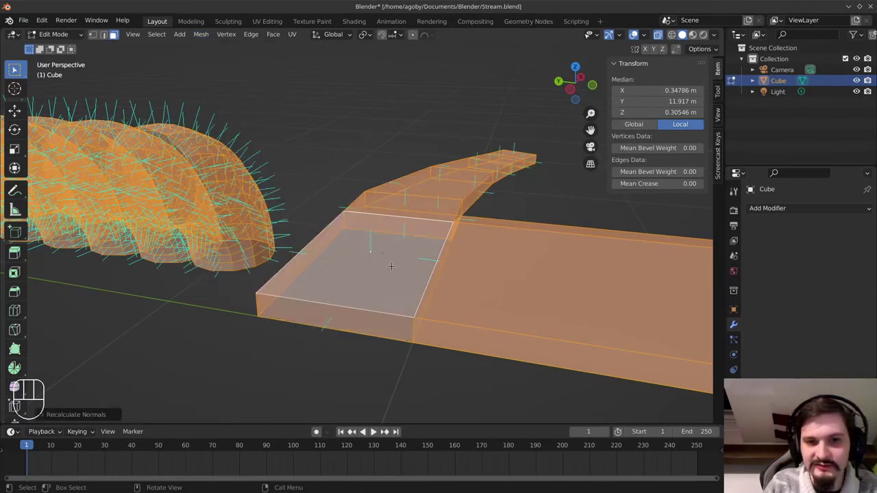
{"action": "mouse_move", "coordinate": [377, 240]}
{"action": "middle_mouse_down"}
{"action": "mouse_move", "coordinate": [398, 224]}
{"action": "mouse_move", "coordinate": [380, 248]}
{"action": "middle_mouse_up"}
{"action": "key", "text": "alt+a"}
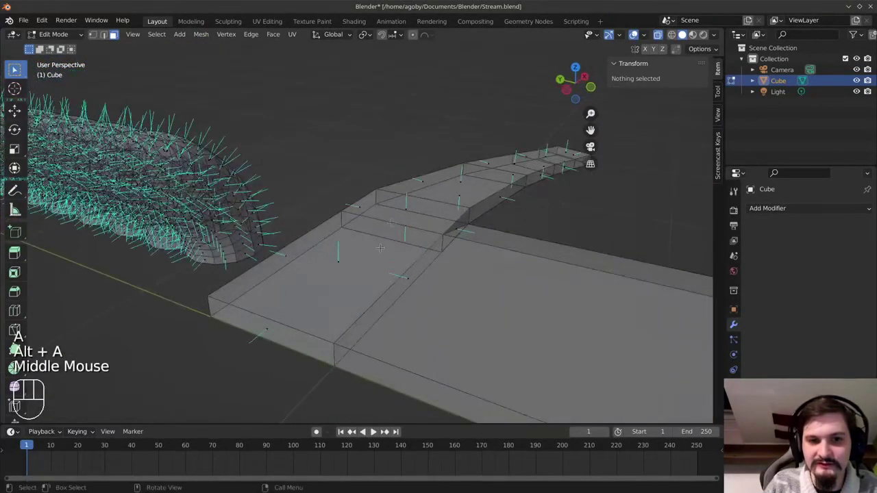
{"action": "left_click", "coordinate": [643, 34]}
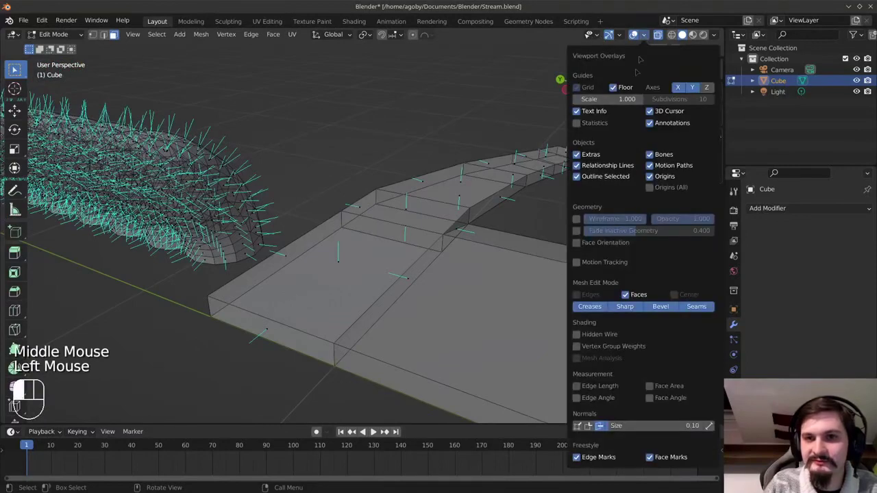
{"action": "left_click", "coordinate": [600, 426]}
Add a Mirror modifier to the sword with the X and Z axes enabled
{"action": "middle_click_drag", "start_coordinate": [395, 193], "coordinate": [225, 195]}
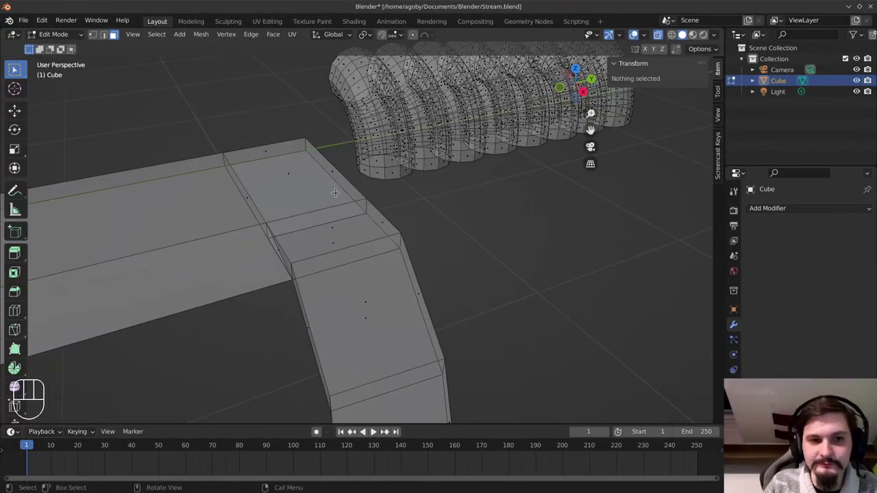
{"action": "middle_click_drag", "start_coordinate": [316, 233], "coordinate": [668, 253]}
{"action": "left_click", "coordinate": [767, 208]}
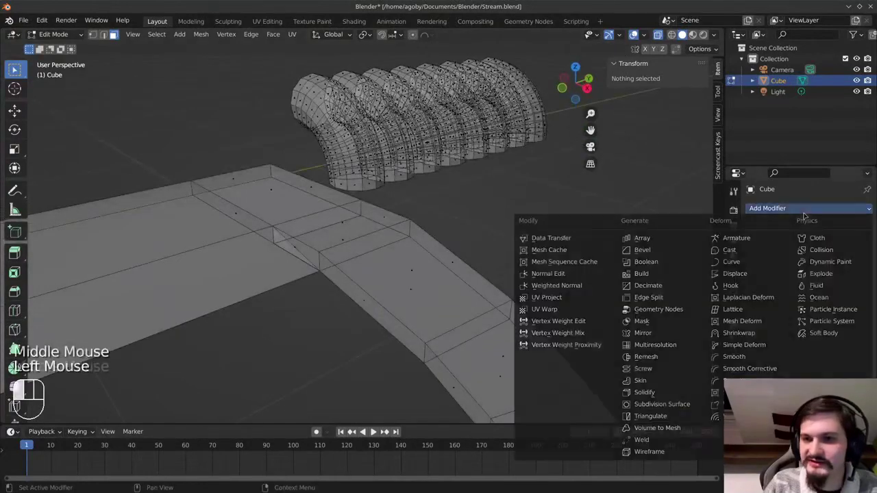
{"action": "left_click", "coordinate": [642, 334]}
{"action": "left_click", "coordinate": [847, 243]}
{"action": "middle_click_drag", "start_coordinate": [274, 235], "coordinate": [426, 304]}
{"action": "scroll", "coordinate": [438, 219], "scroll_direction": "down", "scroll_amount": 4}
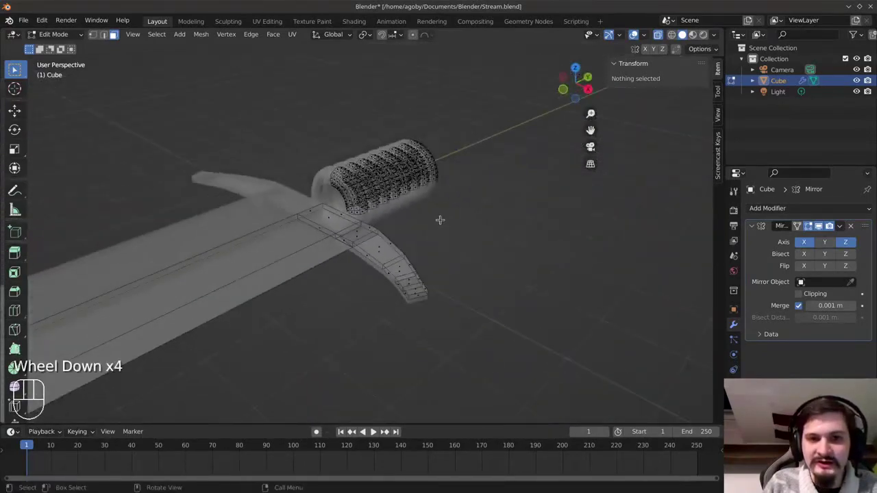
{"action": "scroll", "coordinate": [442, 227], "scroll_direction": "up", "scroll_amount": 2}
Duplicate the eight handle segments in the top view and place the copies 2.4 m further along Y
{"action": "key", "text": "KP_7"}
{"action": "scroll", "coordinate": [443, 227], "scroll_direction": "down", "scroll_amount": 4}
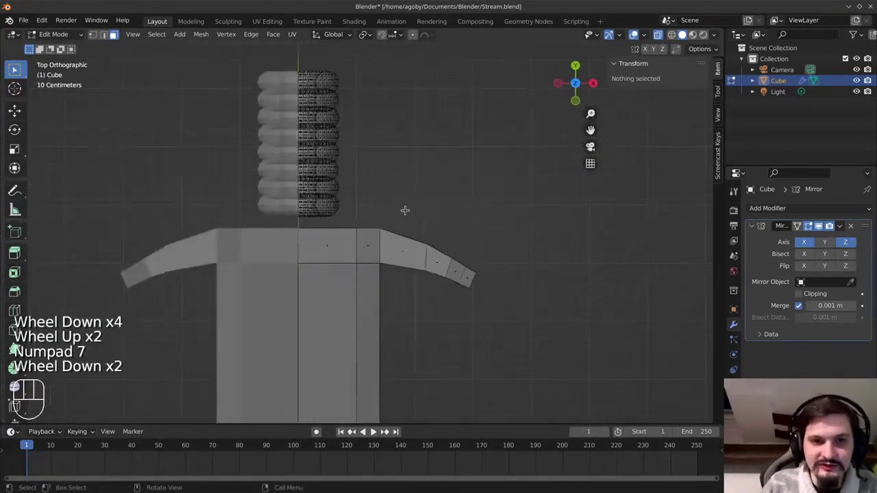
{"action": "scroll", "coordinate": [374, 200], "scroll_direction": "up", "scroll_amount": 1}
{"action": "key", "text": "b"}
{"action": "left_click_drag", "start_coordinate": [275, 220], "coordinate": [268, 227]}
{"action": "key", "text": "shift+d"}
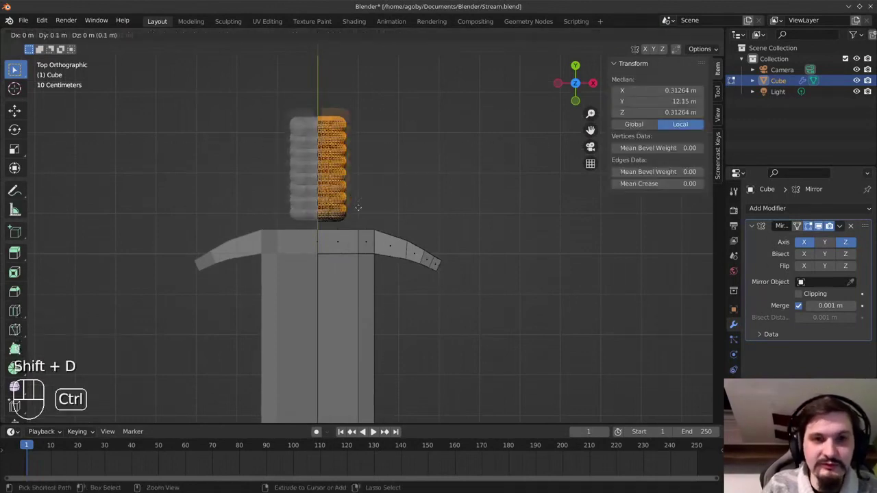
{"action": "left_click", "coordinate": [352, 129], "text": "ctrl"}
{"action": "scroll", "coordinate": [381, 186], "scroll_direction": "up", "scroll_amount": 2}
{"action": "scroll", "coordinate": [386, 185], "scroll_direction": "down", "scroll_amount": 3}
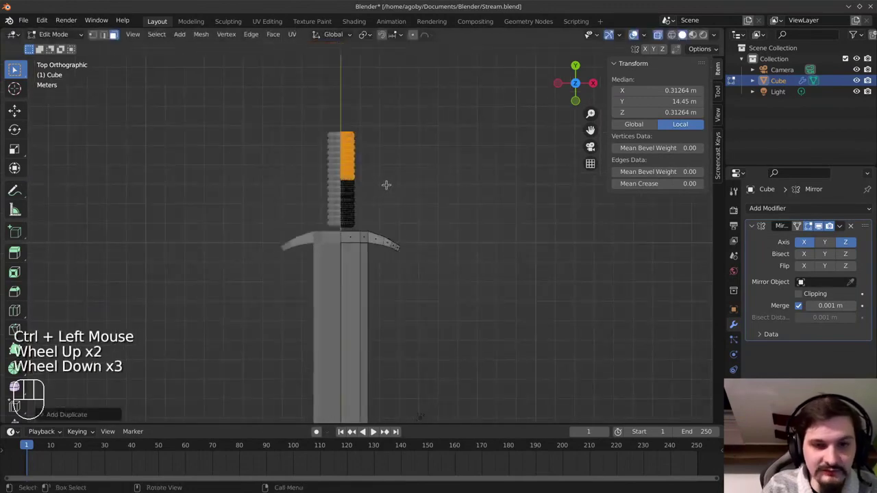
Select all the handle segments and move them -0.2 m along Y so they meet the crosspiece
{"action": "key", "text": "alt+a"}
{"action": "key", "text": "b"}
{"action": "left_click_drag", "start_coordinate": [378, 115], "coordinate": [302, 228]}
{"action": "key", "text": "b"}
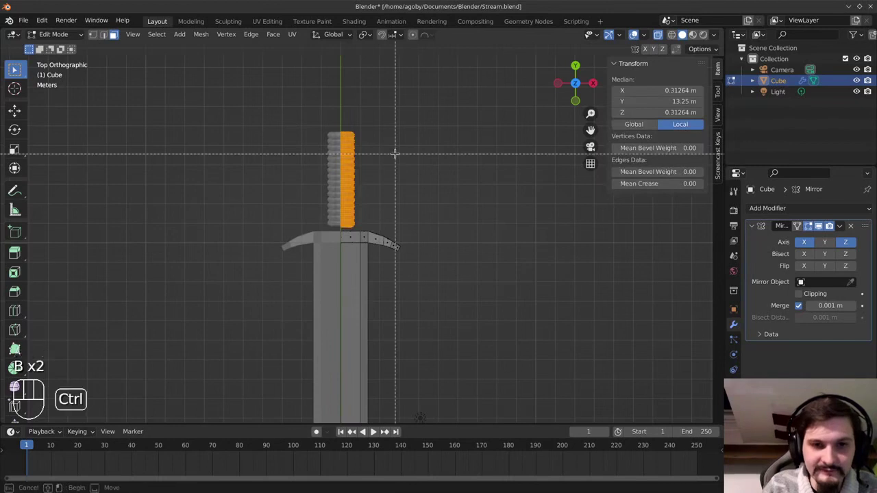
{"action": "scroll", "coordinate": [350, 229], "scroll_direction": "up", "scroll_amount": 5}
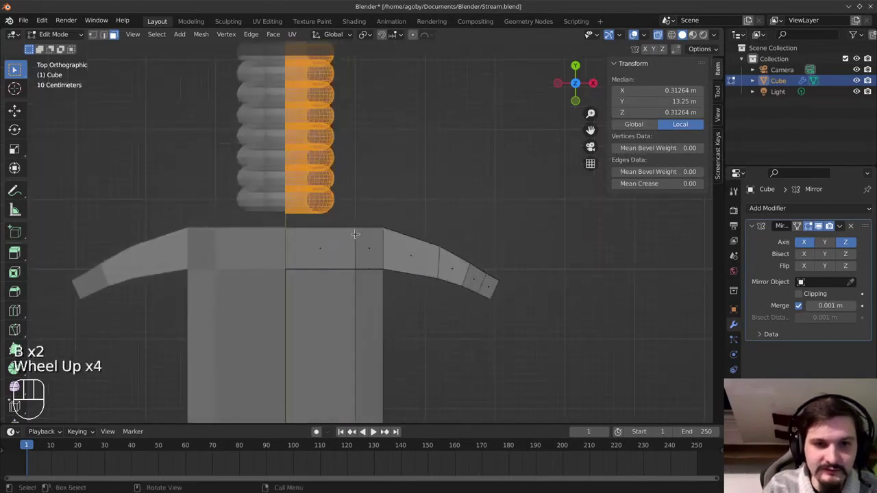
{"action": "key", "text": "g"}
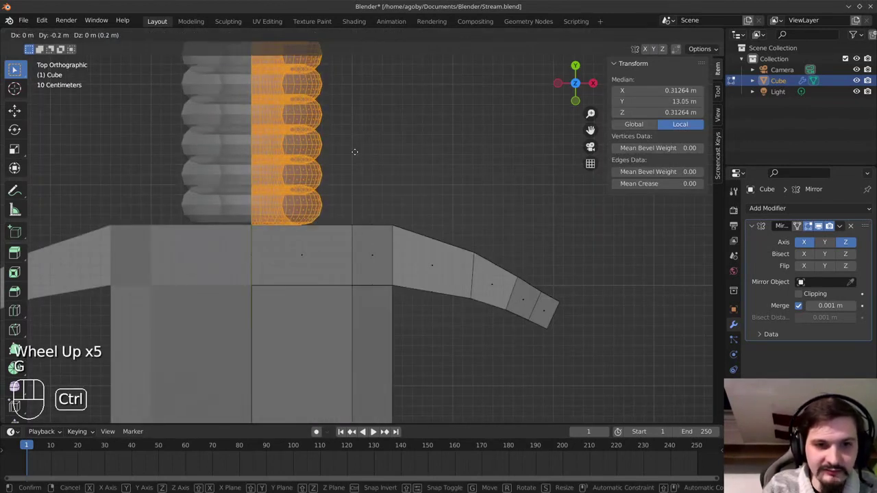
{"action": "left_click", "coordinate": [355, 151], "text": "ctrl"}
Examine the mirrored handle and its open end in relation to the crosspiece and blade
{"action": "middle_click_drag", "start_coordinate": [480, 237], "coordinate": [363, 161]}
{"action": "scroll", "coordinate": [374, 213], "scroll_direction": "down", "scroll_amount": 5}
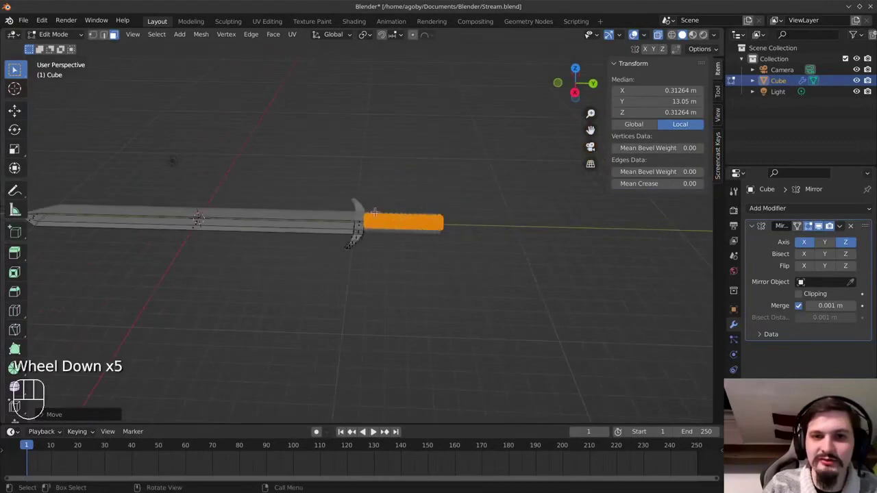
{"action": "middle_click_drag", "start_coordinate": [420, 181], "coordinate": [505, 287]}
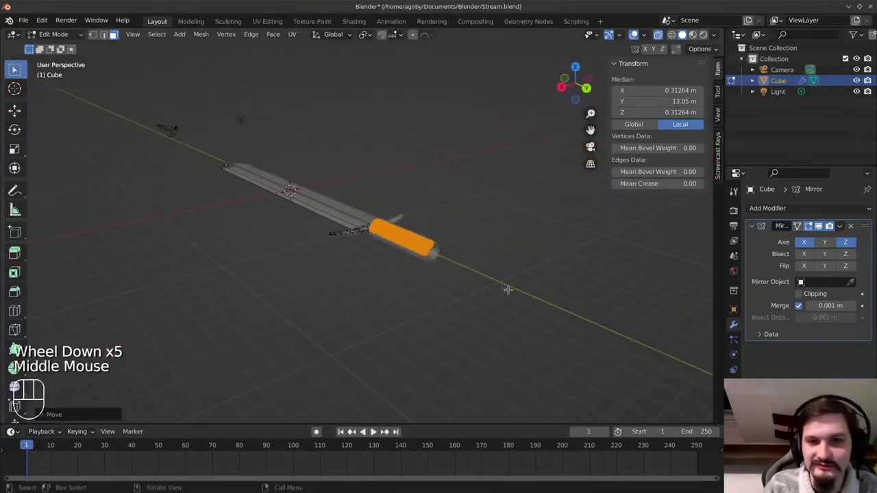
{"action": "scroll", "coordinate": [521, 295], "scroll_direction": "up", "scroll_amount": 2}
{"action": "scroll", "coordinate": [528, 301], "scroll_direction": "up", "scroll_amount": 1}
{"action": "scroll", "coordinate": [534, 303], "scroll_direction": "down", "scroll_amount": 1}
{"action": "scroll", "coordinate": [535, 303], "scroll_direction": "up", "scroll_amount": 1}
{"action": "scroll", "coordinate": [538, 304], "scroll_direction": "up", "scroll_amount": 1}
{"action": "scroll", "coordinate": [538, 305], "scroll_direction": "down", "scroll_amount": 1}
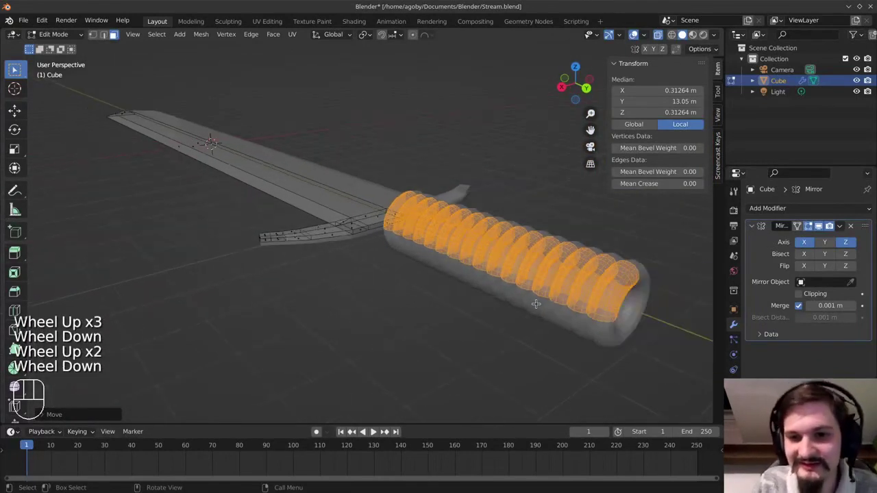
{"action": "middle_click_drag", "start_coordinate": [547, 306], "coordinate": [469, 326], "text": "shift"}
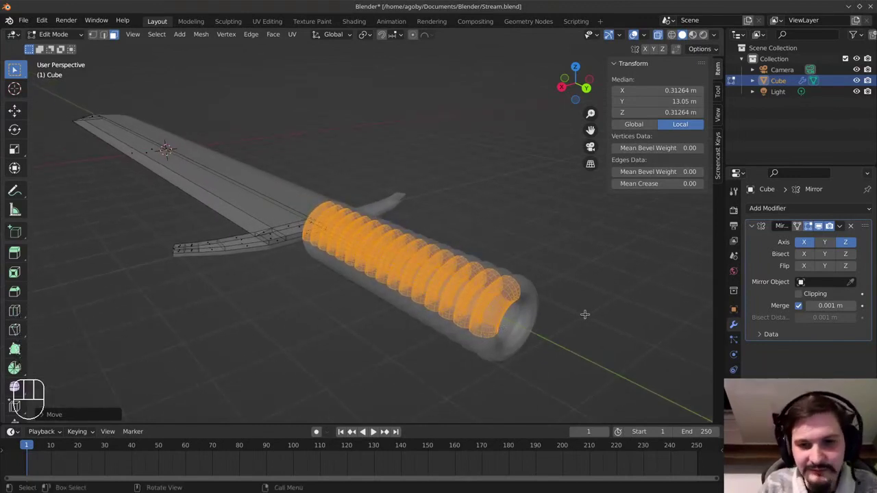
Draw a UV sphere with 32 segments and 16 rings beside the handle, centred at about X 2.86 m, Y 12.7 m, Z 0.94 m
{"action": "left_click", "coordinate": [444, 199]}
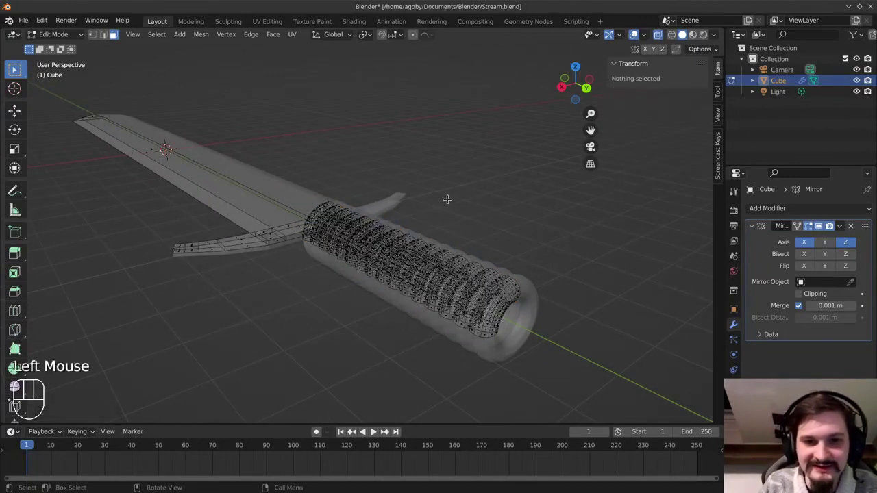
{"action": "key", "text": "space"}
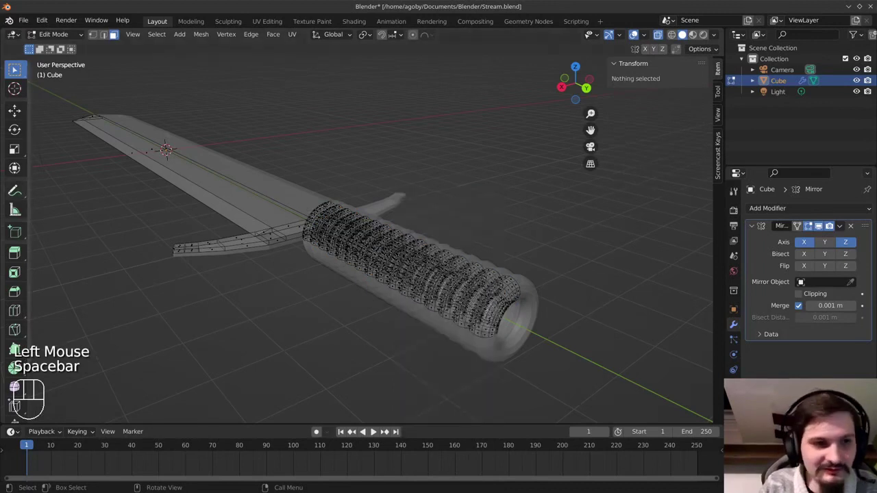
{"action": "left_click_drag", "start_coordinate": [20, 235], "coordinate": [80, 302]}
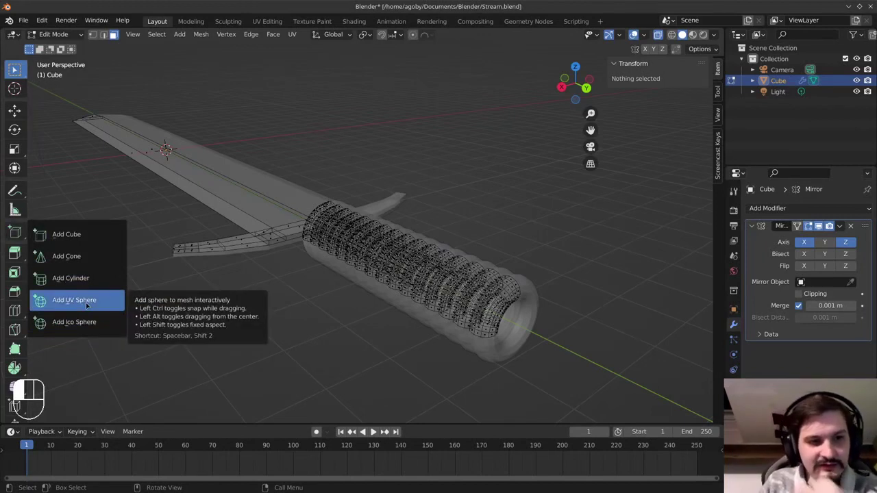
{"action": "left_click_drag", "start_coordinate": [86, 305], "coordinate": [173, 348]}
{"action": "left_click_drag", "start_coordinate": [163, 297], "coordinate": [347, 329]}
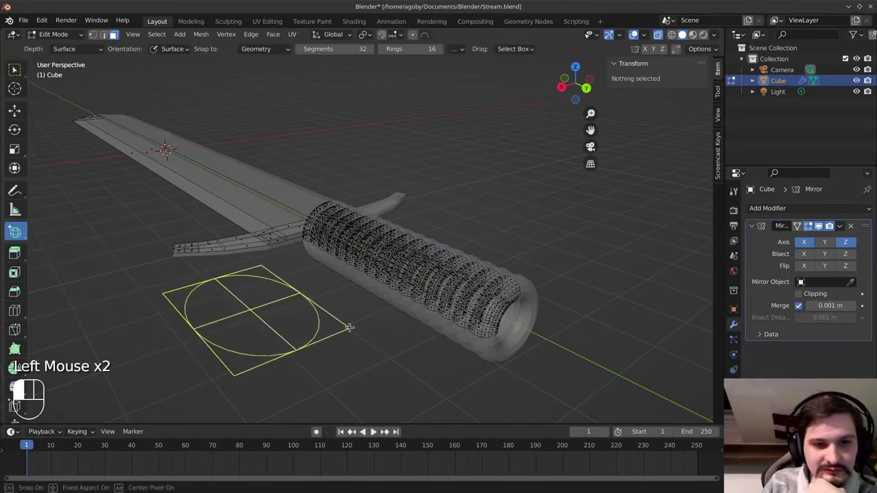
{"action": "left_click", "coordinate": [357, 203]}
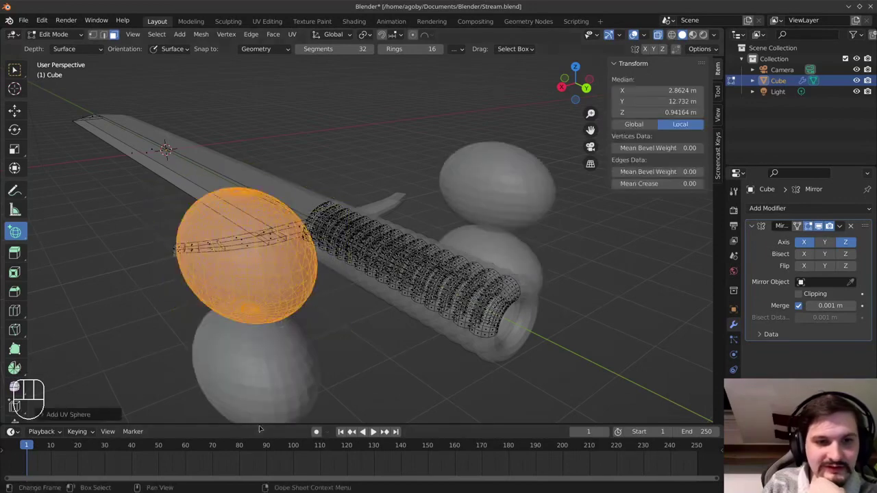
Set the new UV sphere's location to 0 m on X, Y and Z
{"action": "left_click", "coordinate": [87, 416]}
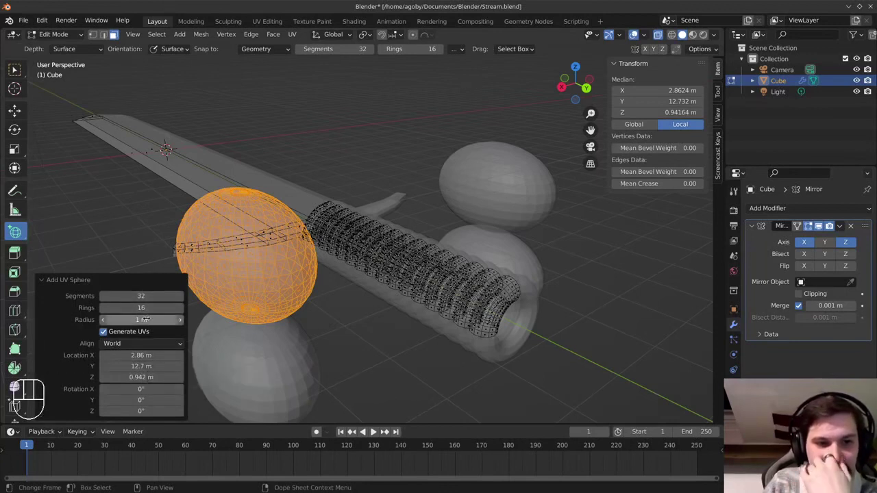
{"action": "left_click", "coordinate": [152, 356]}
{"action": "type", "text": "0"}
{"action": "key", "text": "Return"}
{"action": "left_click", "coordinate": [148, 366]}
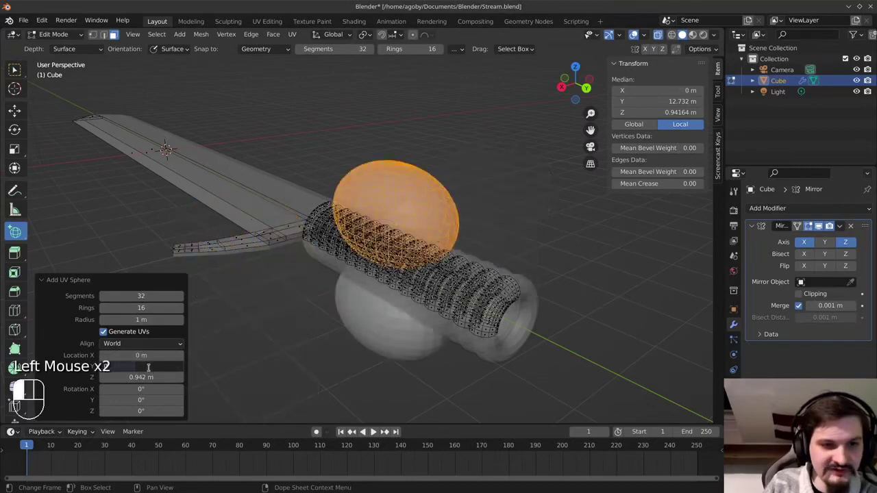
{"action": "type", "text": "0"}
{"action": "key", "text": "Return"}
{"action": "left_click", "coordinate": [145, 377]}
{"action": "type", "text": "0"}
{"action": "key", "text": "Return"}
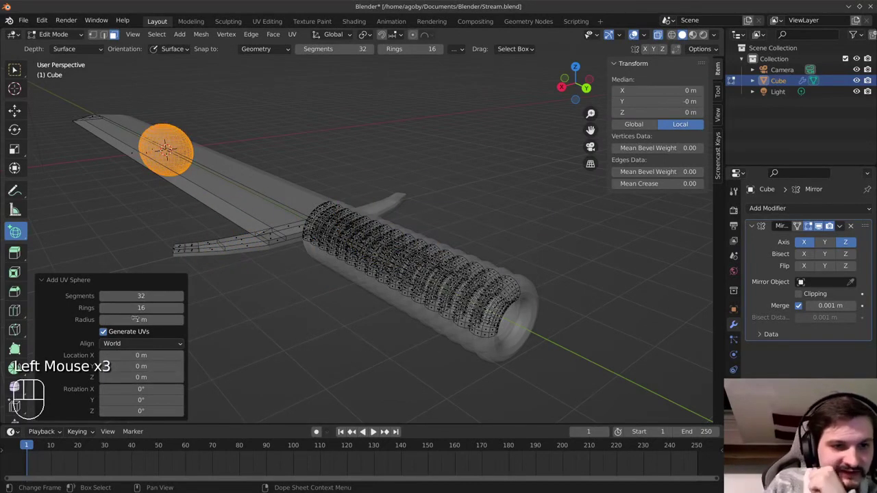
Delete the vertices of the distorted UV sphere at the origin
{"action": "scroll", "coordinate": [159, 204], "scroll_direction": "up", "scroll_amount": 2}
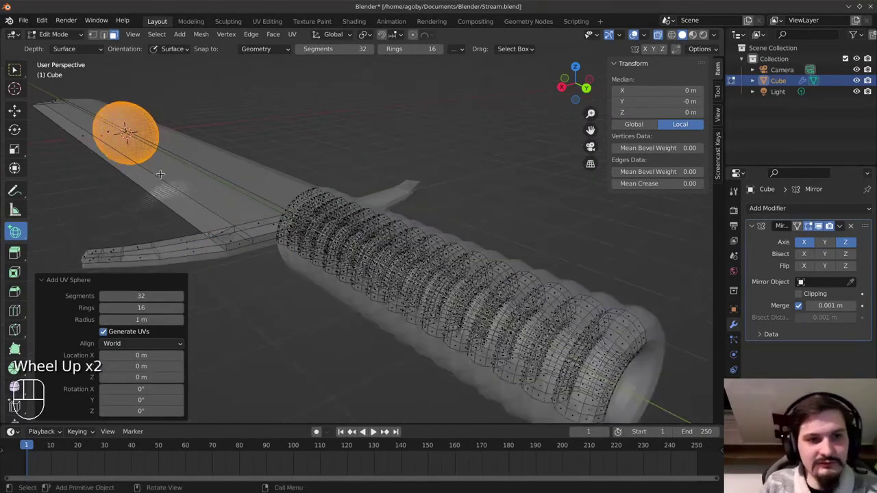
{"action": "left_click", "coordinate": [14, 70]}
{"action": "middle_click_drag", "start_coordinate": [391, 247], "coordinate": [559, 315], "text": "shift"}
{"action": "scroll", "coordinate": [329, 185], "scroll_direction": "up", "scroll_amount": 9}
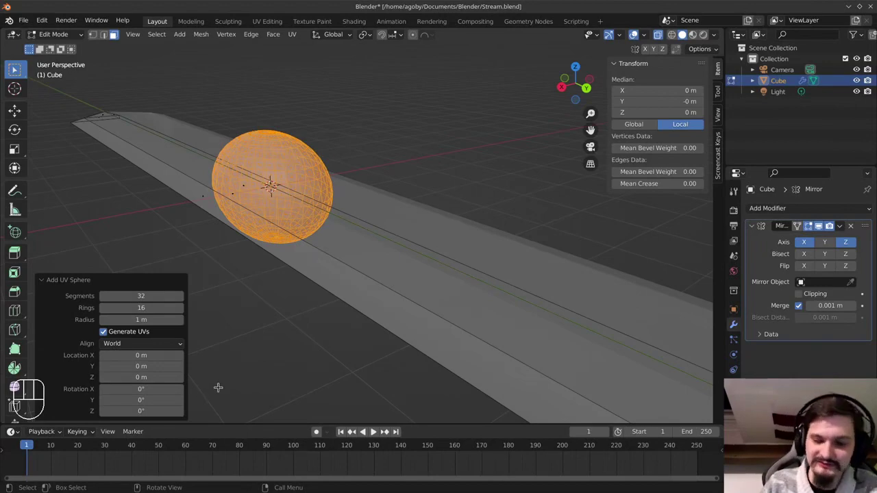
{"action": "key", "text": "KP_7"}
{"action": "scroll", "coordinate": [218, 387], "scroll_direction": "down", "scroll_amount": 4}
{"action": "scroll", "coordinate": [246, 306], "scroll_direction": "down", "scroll_amount": 9}
{"action": "scroll", "coordinate": [307, 334], "scroll_direction": "up", "scroll_amount": 4}
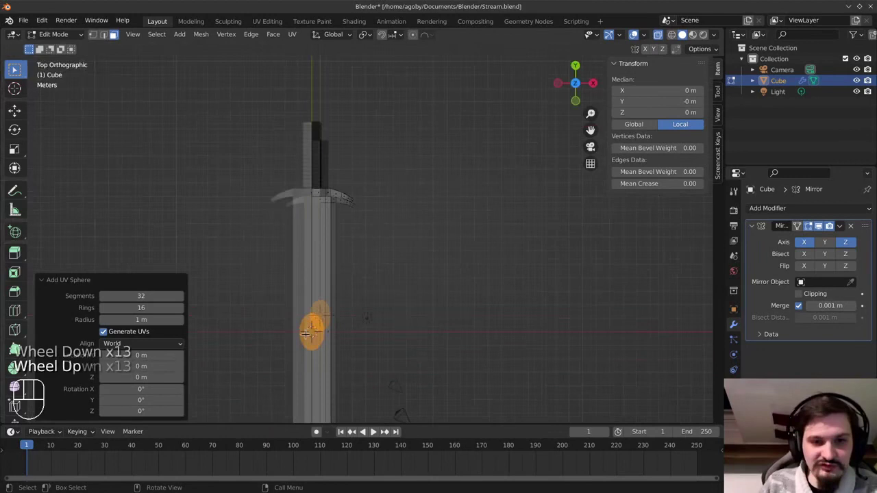
{"action": "scroll", "coordinate": [275, 359], "scroll_direction": "up", "scroll_amount": 2}
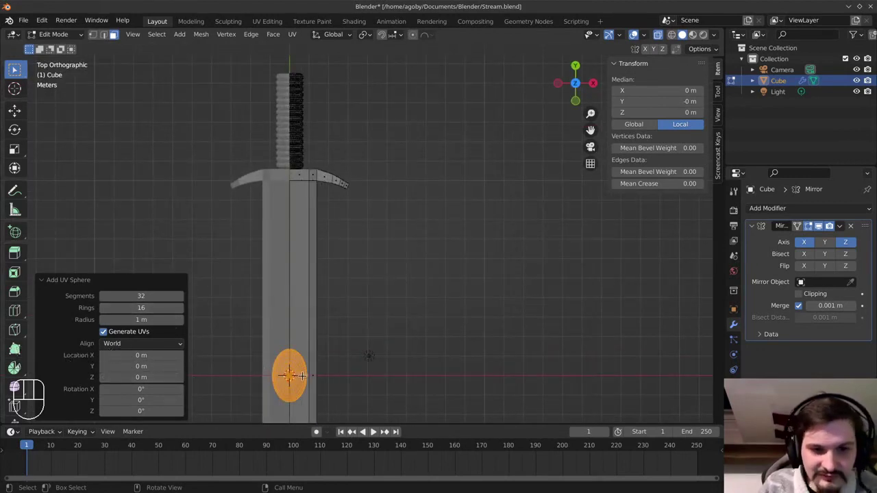
{"action": "key", "text": "Delete"}
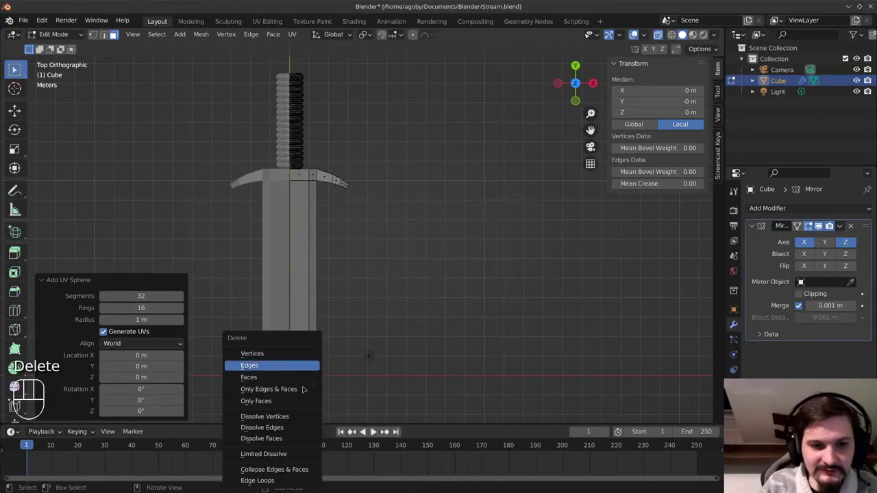
{"action": "left_click", "coordinate": [274, 356]}
Add a UV sphere of 1 m radius with 32 segments and 16 rings at the origin and try to move it
{"action": "key", "text": "space"}
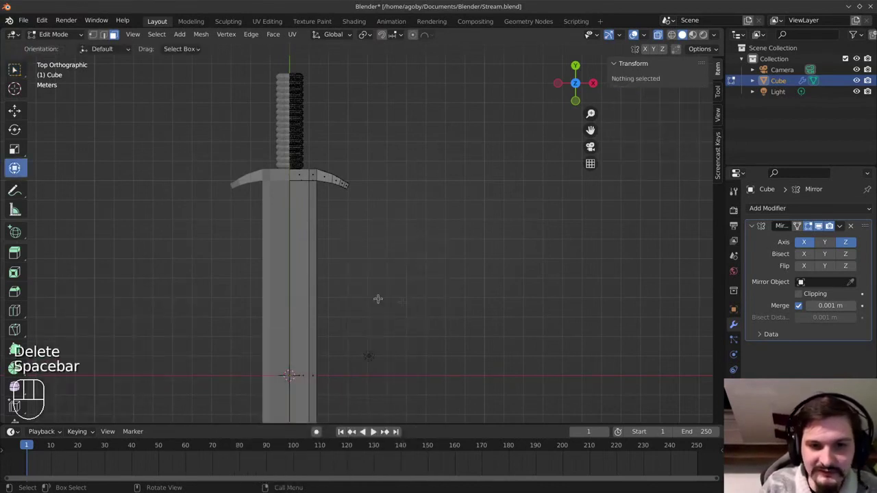
{"action": "left_click", "coordinate": [15, 232]}
{"action": "left_click", "coordinate": [20, 71]}
{"action": "left_click", "coordinate": [180, 34]}
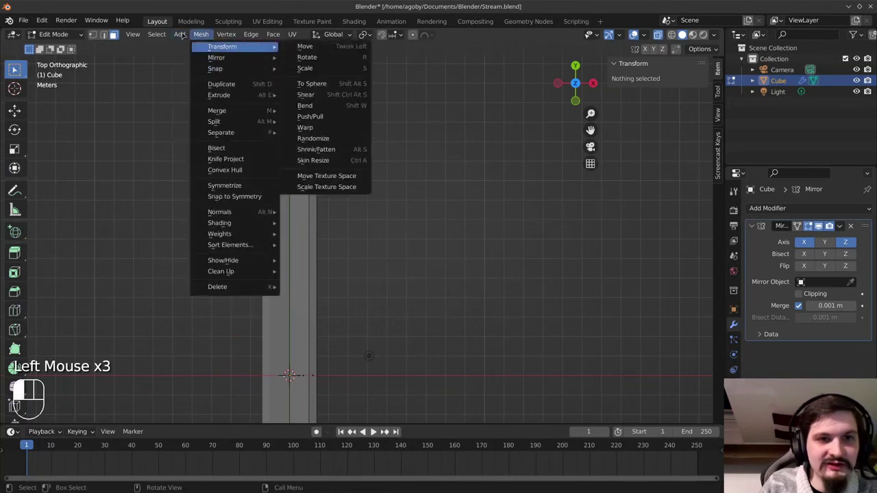
{"action": "mouse_move", "coordinate": [178, 34]}
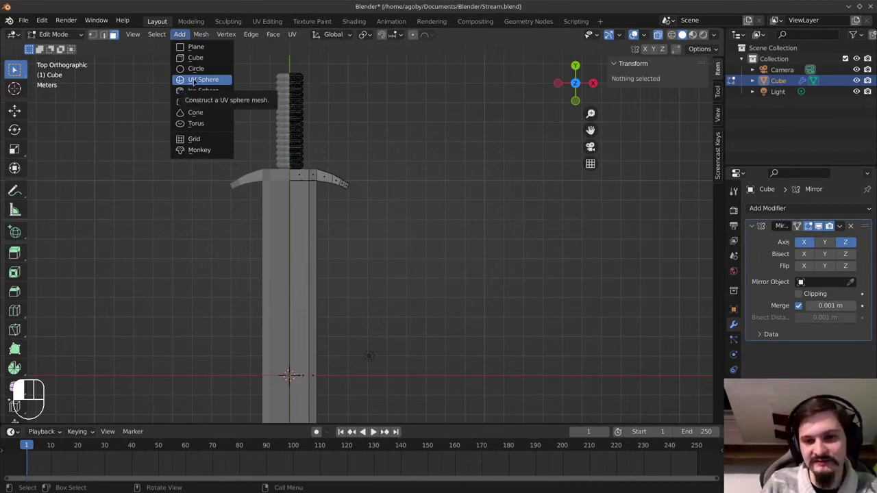
{"action": "left_click", "coordinate": [194, 80]}
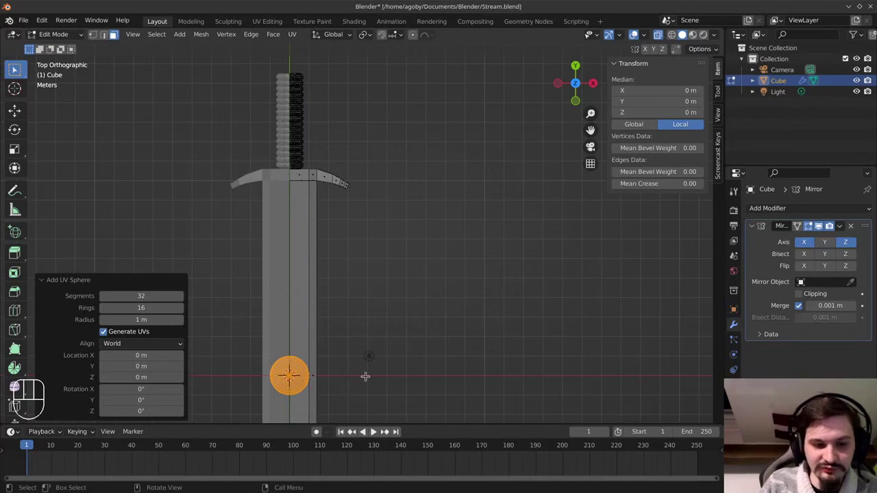
{"action": "key", "text": "g"}
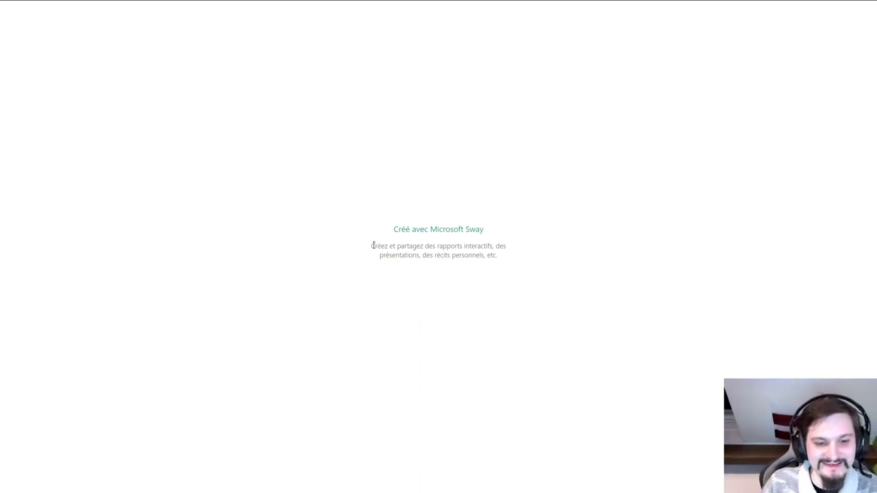
Launch Blender and open the recent file Stream.blend
{"action": "key", "text": "super"}
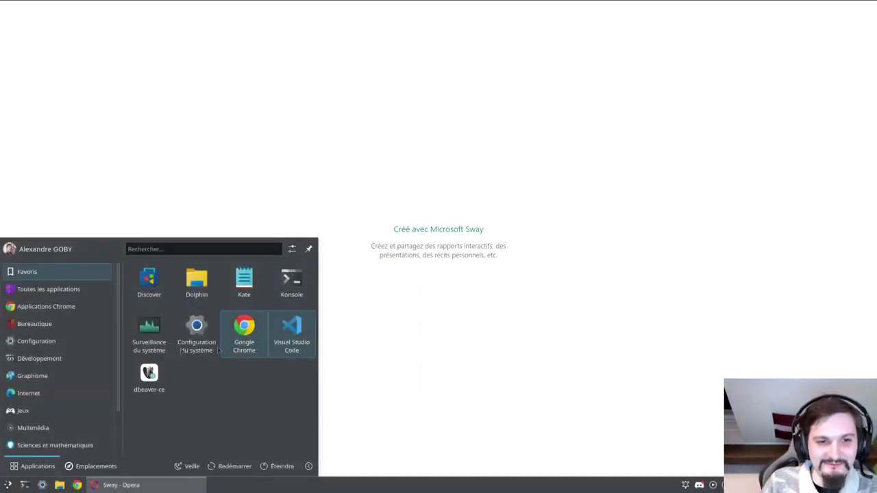
{"action": "type", "text": "blender"}
{"action": "key", "text": "Return"}
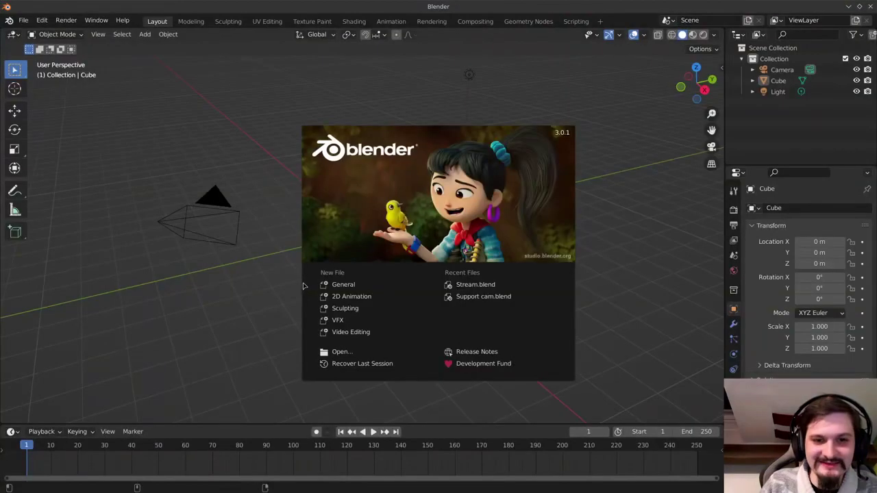
{"action": "left_click", "coordinate": [475, 285]}
{"action": "scroll", "coordinate": [300, 233], "scroll_direction": "down", "scroll_amount": 3}
{"action": "scroll", "coordinate": [299, 234], "scroll_direction": "up", "scroll_amount": 1}
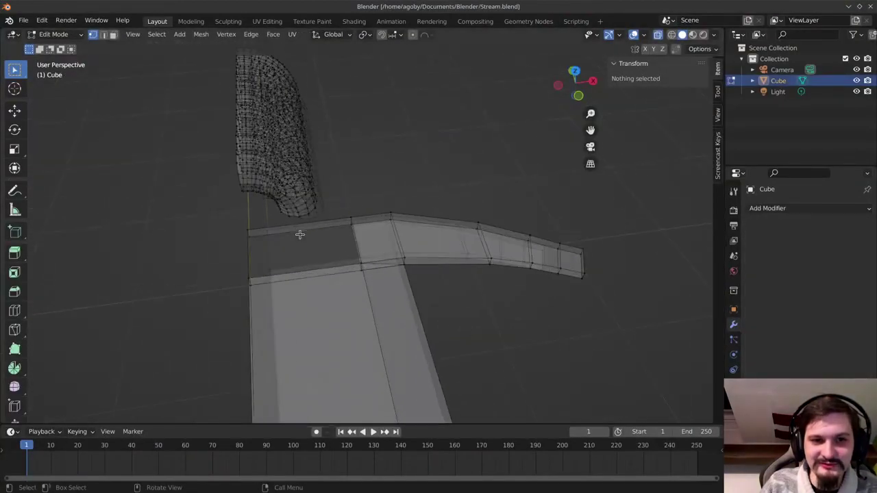
Select the whole sword mesh and recalculate its normals to the outside
{"action": "left_click", "coordinate": [180, 35]}
{"action": "mouse_move", "coordinate": [201, 34]}
{"action": "mouse_move", "coordinate": [259, 277]}
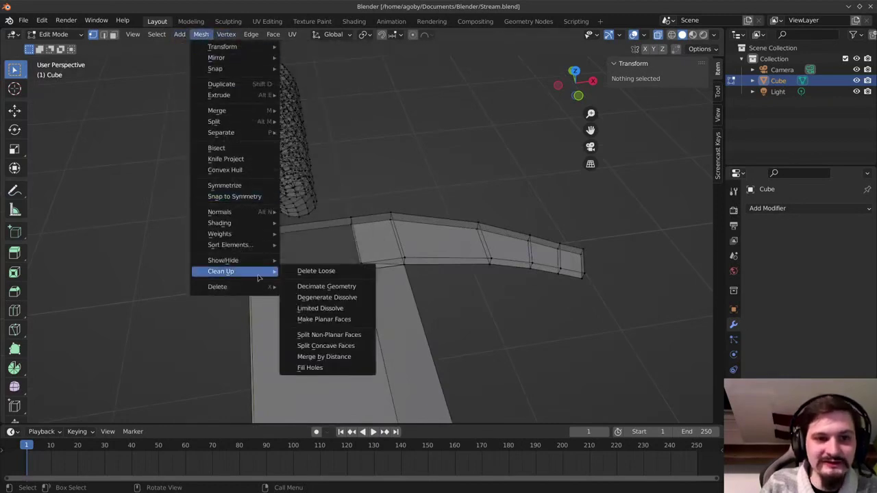
{"action": "mouse_move", "coordinate": [253, 214]}
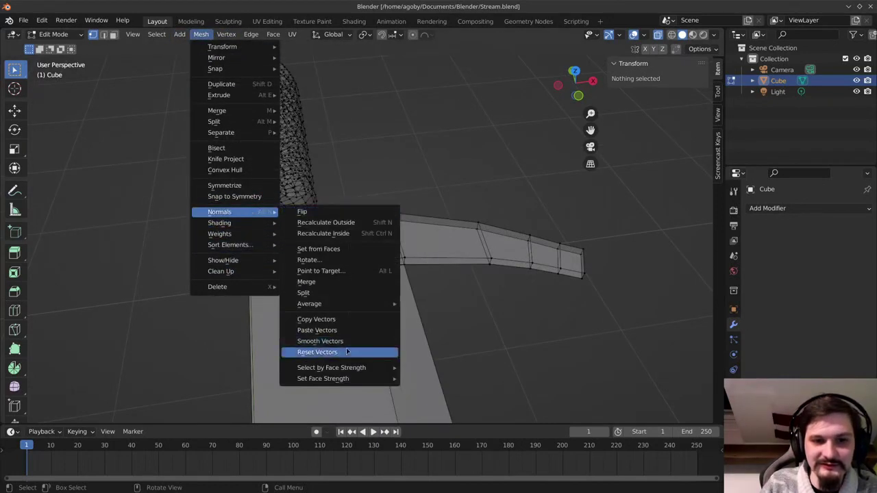
{"action": "left_click", "coordinate": [353, 222]}
{"action": "scroll", "coordinate": [318, 240], "scroll_direction": "up", "scroll_amount": 3}
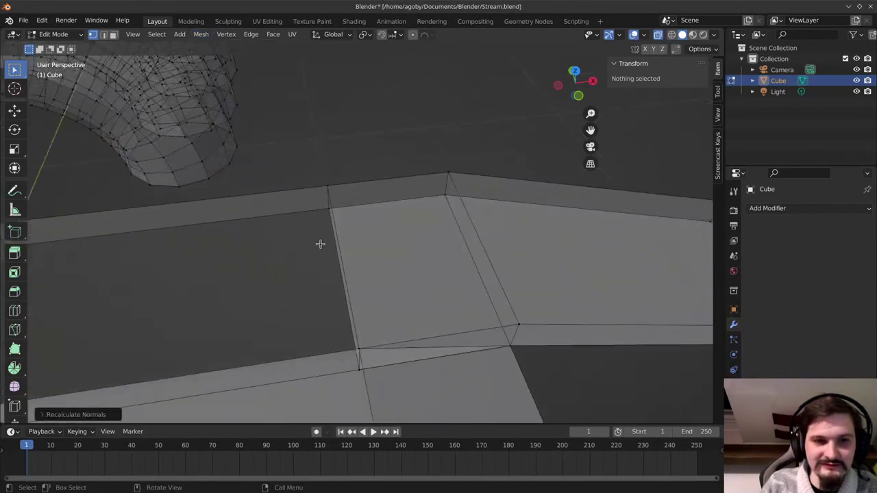
{"action": "scroll", "coordinate": [320, 241], "scroll_direction": "down", "scroll_amount": 2}
{"action": "key", "text": "a"}
{"action": "left_click", "coordinate": [201, 34]}
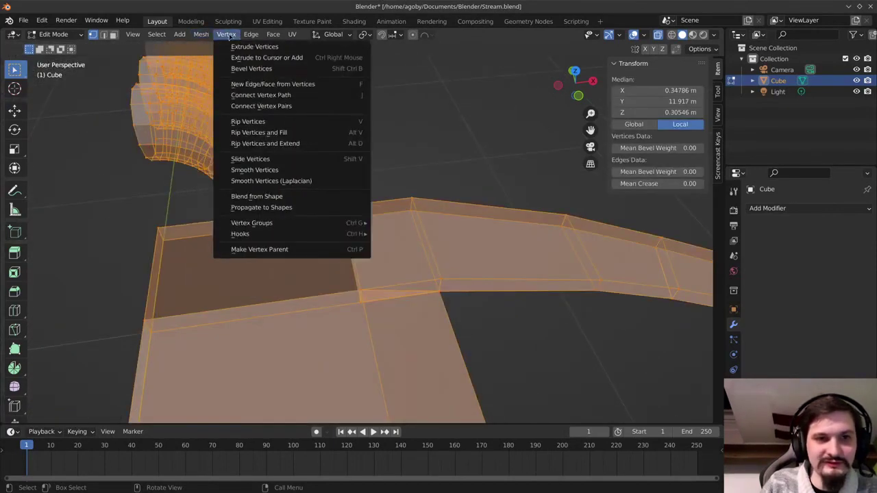
{"action": "mouse_move", "coordinate": [269, 214]}
{"action": "left_click", "coordinate": [375, 220]}
Duplicate the eight handle segments in the top view and place the copies about 2.4 m further along Y
{"action": "key", "text": "alt+a"}
{"action": "middle_click_drag", "start_coordinate": [333, 111], "coordinate": [337, 117]}
{"action": "scroll", "coordinate": [334, 116], "scroll_direction": "down", "scroll_amount": 5}
{"action": "key", "text": "KP_7"}
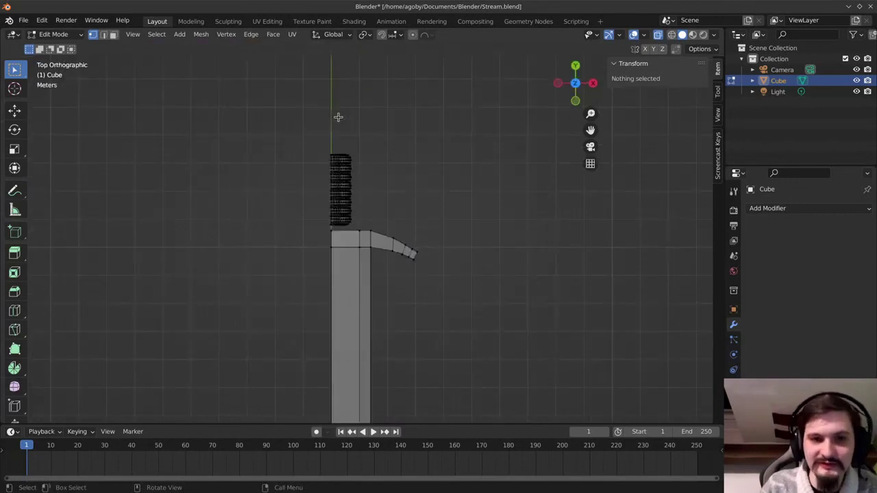
{"action": "scroll", "coordinate": [340, 180], "scroll_direction": "up", "scroll_amount": 6}
{"action": "scroll", "coordinate": [341, 180], "scroll_direction": "down", "scroll_amount": 5}
{"action": "scroll", "coordinate": [353, 217], "scroll_direction": "up", "scroll_amount": 2}
{"action": "left_click_drag", "start_coordinate": [411, 182], "coordinate": [256, 324]}
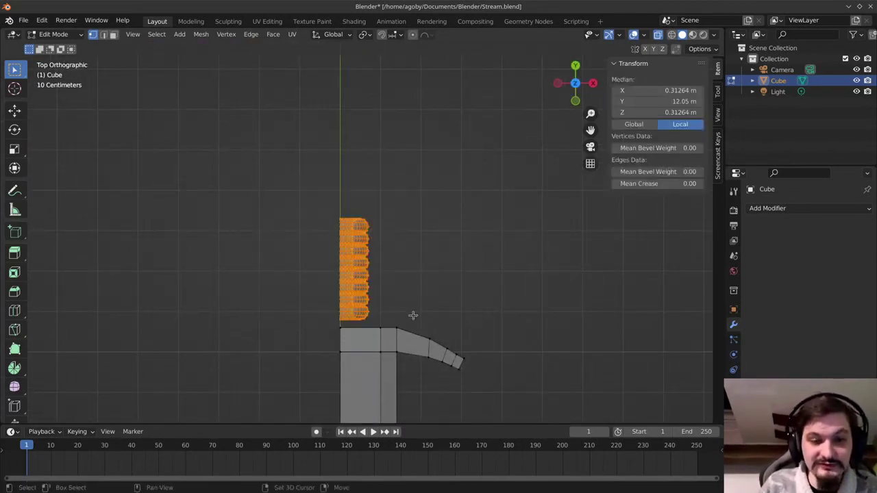
{"action": "key", "text": "shift+d"}
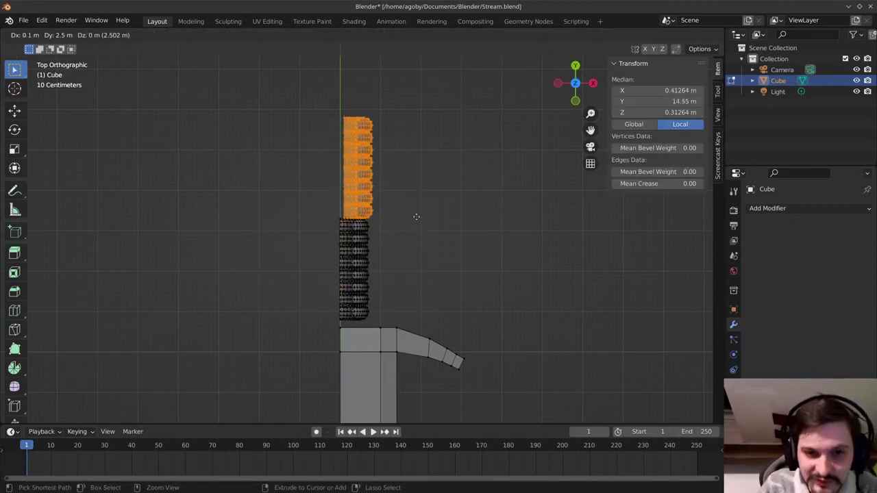
{"action": "left_click", "coordinate": [415, 218]}
Move all the handle segments -0.2 m along Y against the crosspiece and clear the selection
{"action": "left_click", "coordinate": [399, 258]}
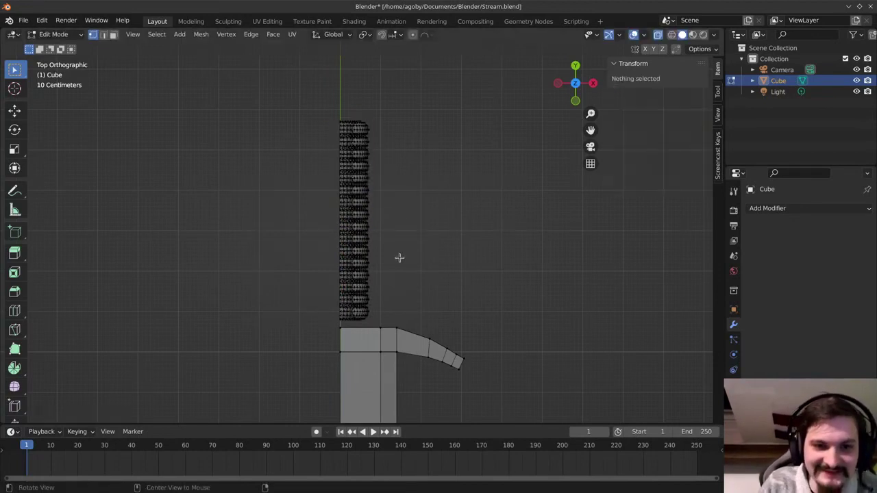
{"action": "left_click_drag", "start_coordinate": [391, 97], "coordinate": [255, 325]}
{"action": "key", "text": "g"}
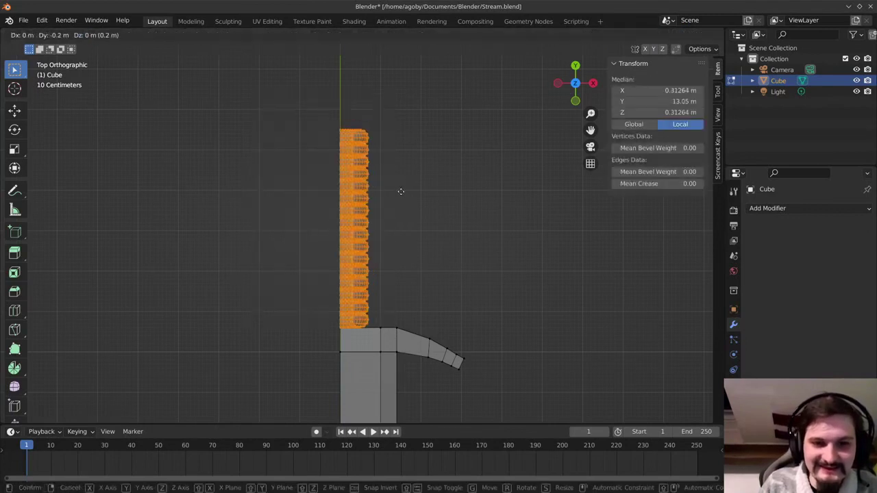
{"action": "left_click", "coordinate": [402, 191]}
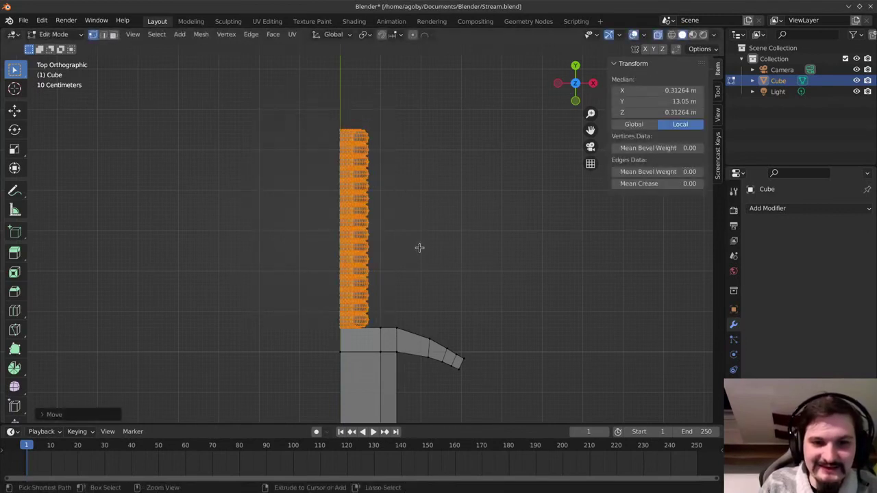
{"action": "left_click", "coordinate": [441, 189]}
Add a UV sphere of 1 m radius with 32 segments and 16 rings, and move it 18 m along Y beyond the handle
{"action": "key", "text": "shift+space"}
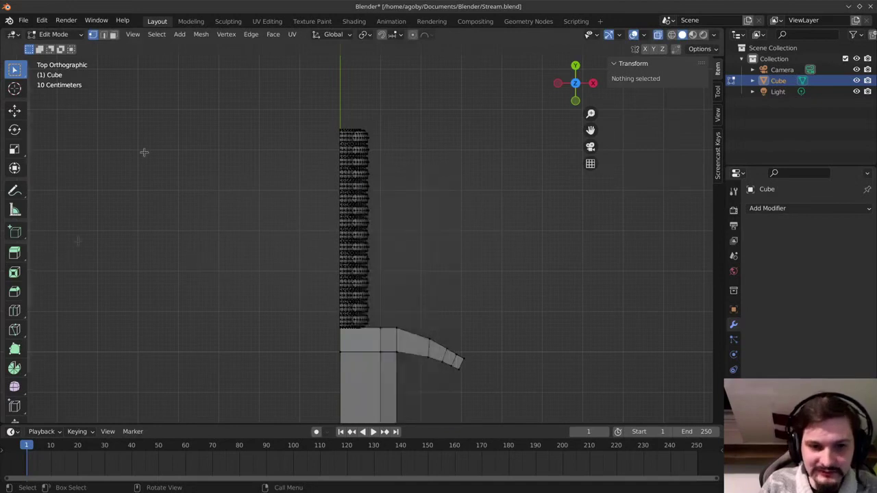
{"action": "left_click", "coordinate": [184, 38]}
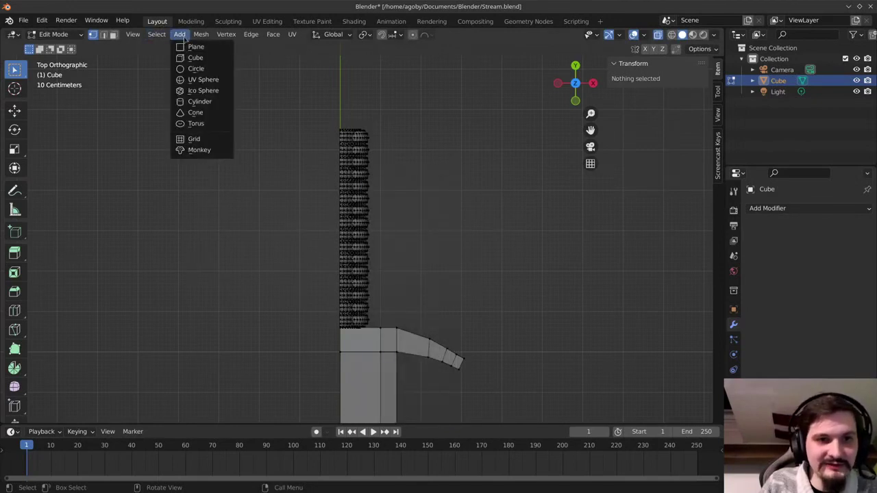
{"action": "left_click", "coordinate": [213, 83]}
{"action": "left_click", "coordinate": [64, 414]}
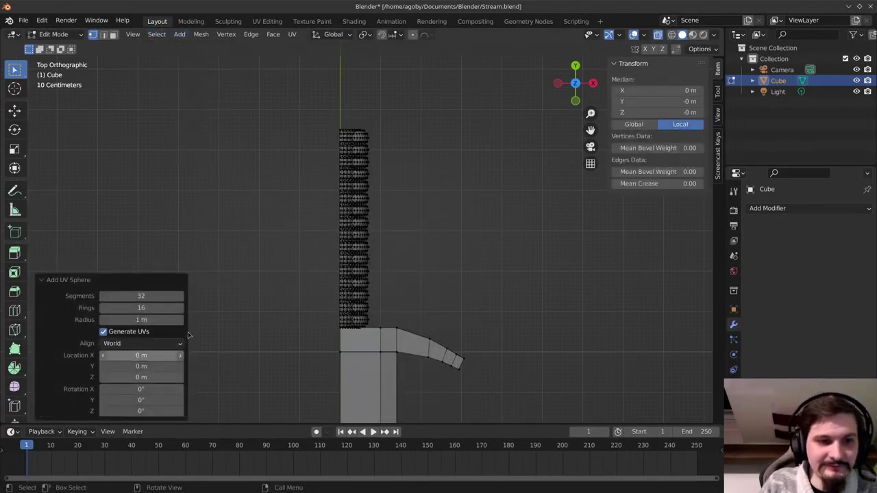
{"action": "scroll", "coordinate": [233, 339], "scroll_direction": "down", "scroll_amount": 6}
{"action": "key", "text": "g"}
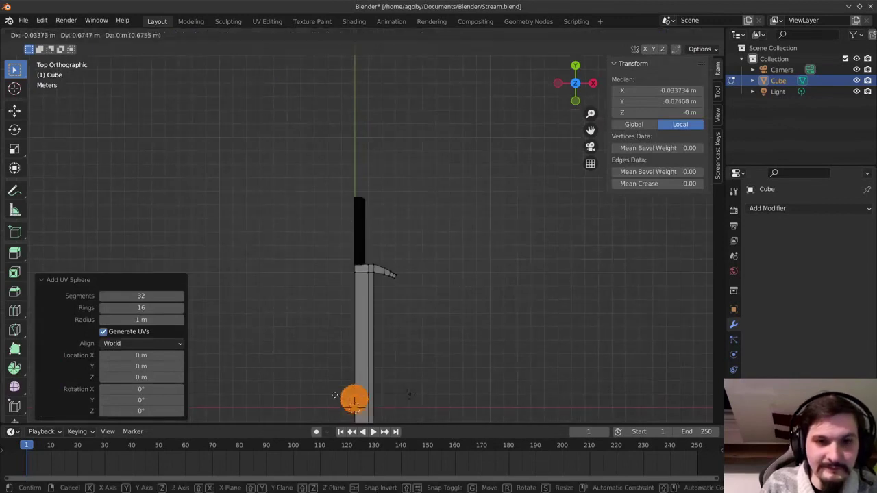
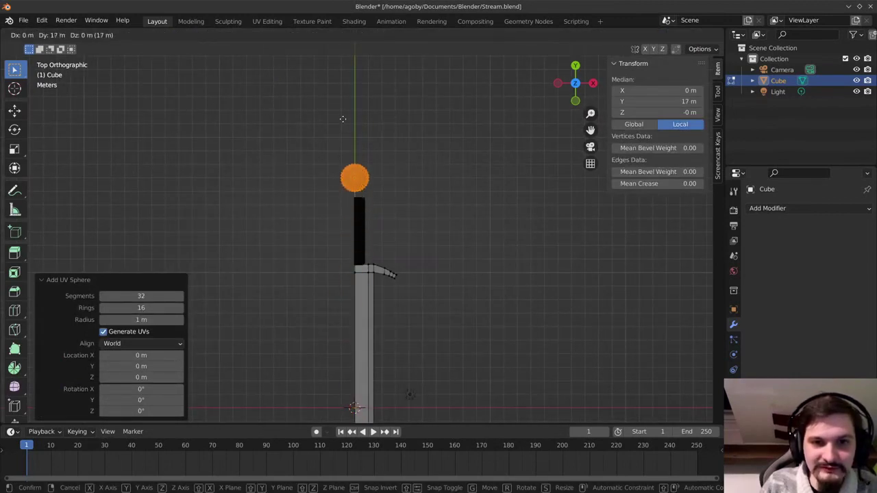
{"action": "left_click", "coordinate": [337, 182]}
Examine the sphere's placement relative to the handle's end, from an angle and from the top
{"action": "scroll", "coordinate": [337, 183], "scroll_direction": "up", "scroll_amount": 5}
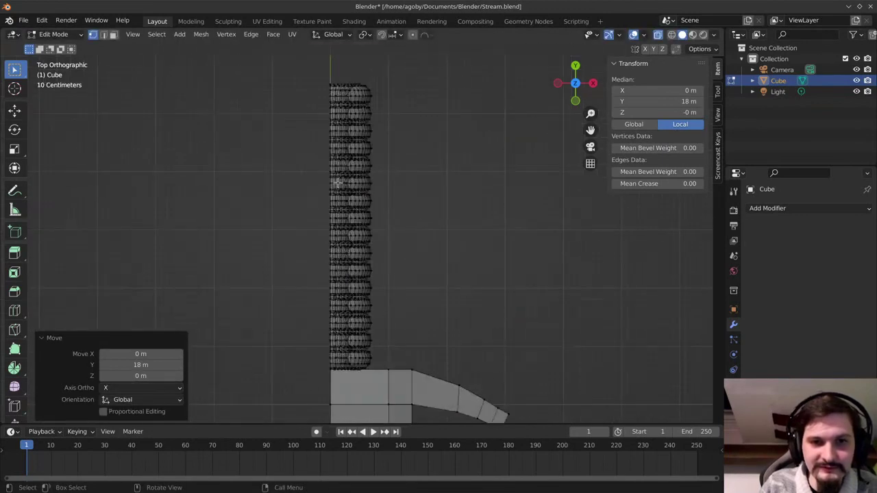
{"action": "key", "text": "alt+Tab"}
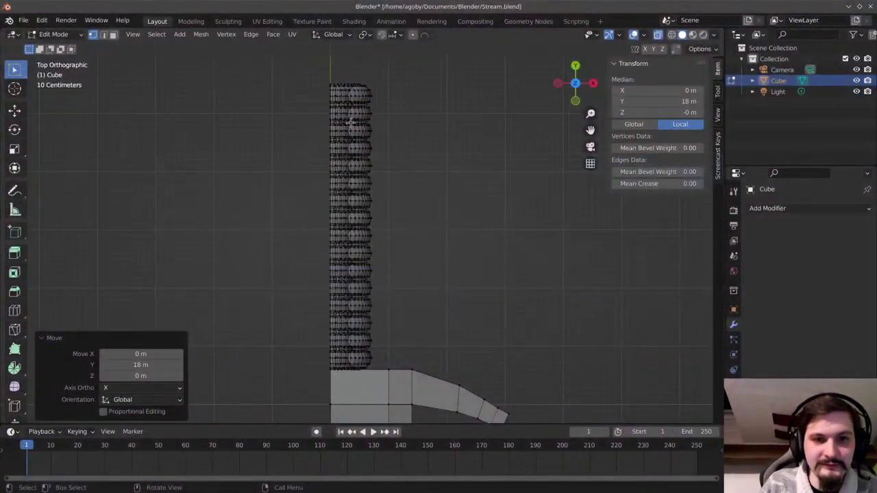
{"action": "middle_click_drag", "start_coordinate": [309, 173], "coordinate": [323, 327]}
{"action": "scroll", "coordinate": [322, 108], "scroll_direction": "down", "scroll_amount": 2}
{"action": "scroll", "coordinate": [316, 135], "scroll_direction": "up", "scroll_amount": 2}
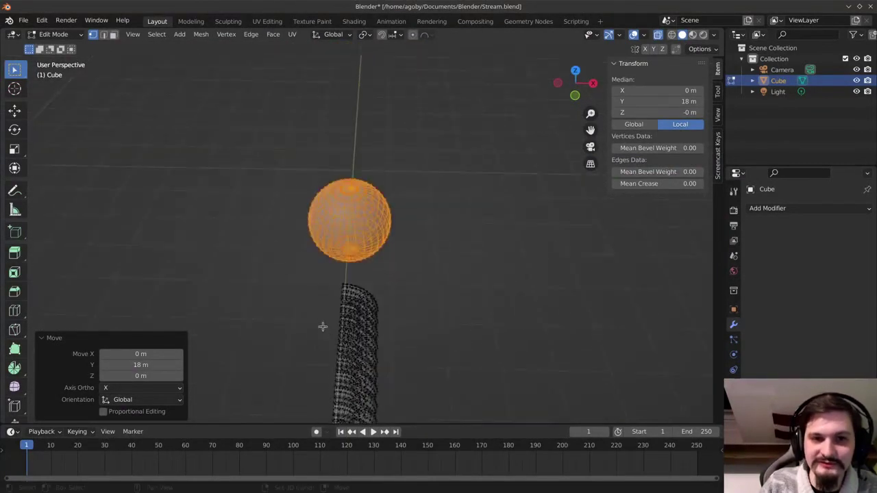
{"action": "key", "text": "KP_7"}
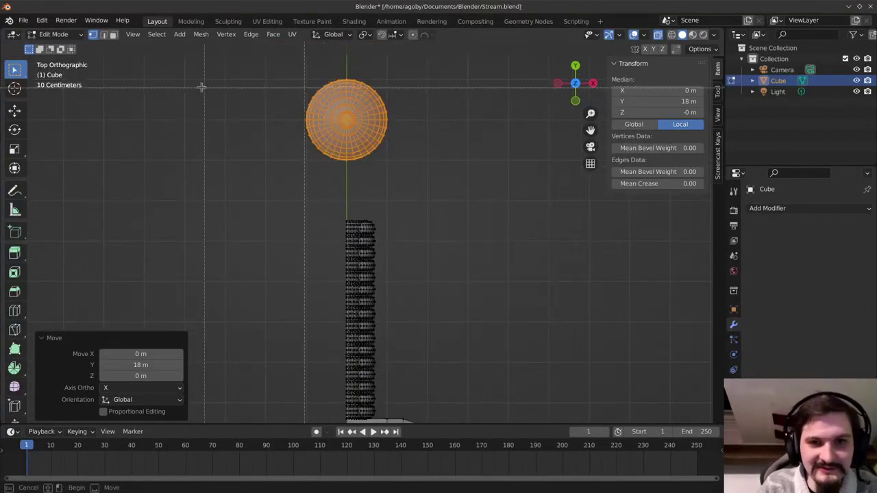
Delete the vertices of the pommel sphere's half on the negative X side of the centreline
{"action": "key", "text": "alt+a"}
{"action": "key", "text": "b"}
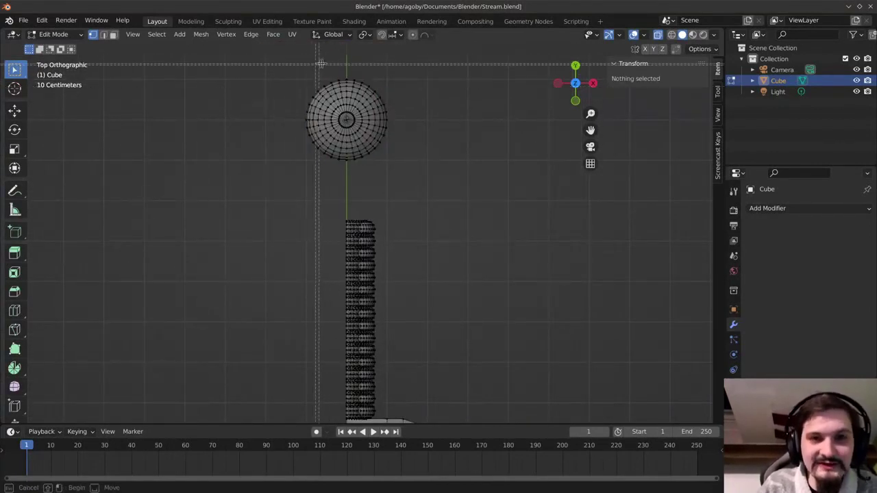
{"action": "left_click_drag", "start_coordinate": [298, 155], "coordinate": [280, 184]}
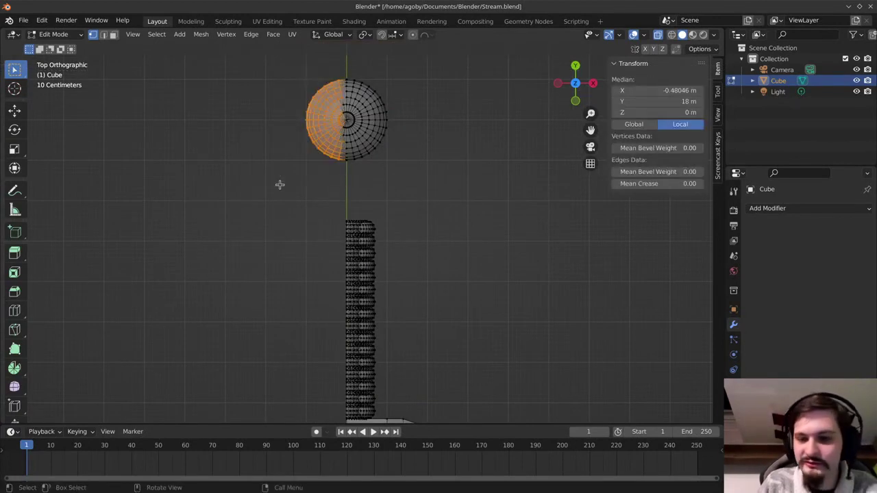
{"action": "key", "text": "x"}
{"action": "left_click", "coordinate": [254, 183]}
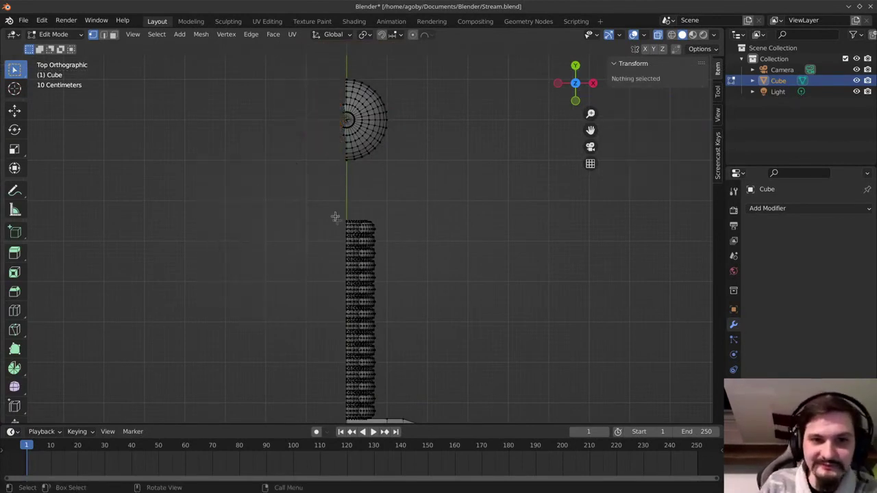
Delete the leftover vertices around the sphere's pole that stick out past the centreline on the negative X side
{"action": "scroll", "coordinate": [337, 170], "scroll_direction": "up", "scroll_amount": 2}
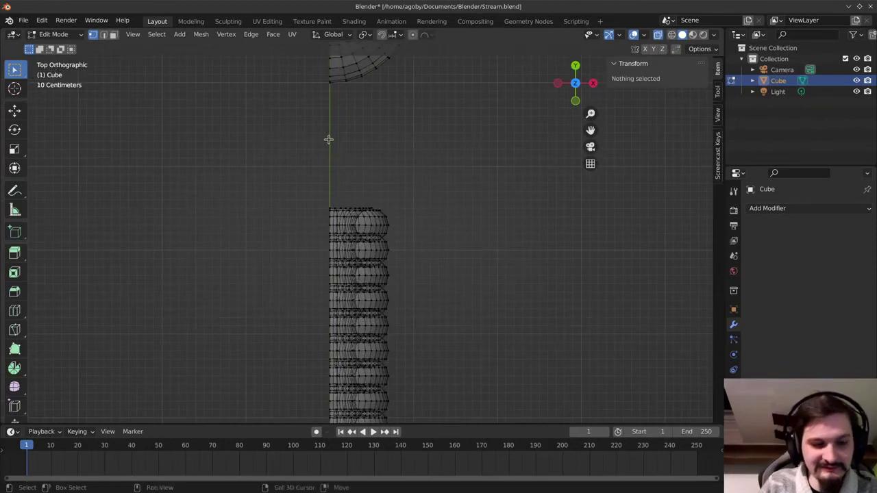
{"action": "middle_click_drag", "start_coordinate": [329, 140], "coordinate": [329, 272], "text": "shift"}
{"action": "scroll", "coordinate": [329, 272], "scroll_direction": "up", "scroll_amount": 6}
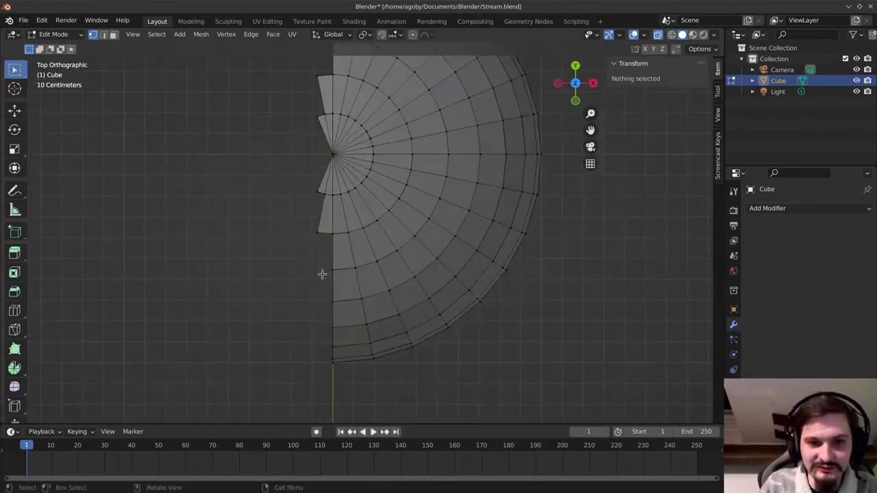
{"action": "key", "text": "b"}
{"action": "left_click_drag", "start_coordinate": [304, 67], "coordinate": [329, 252]}
{"action": "key", "text": "x"}
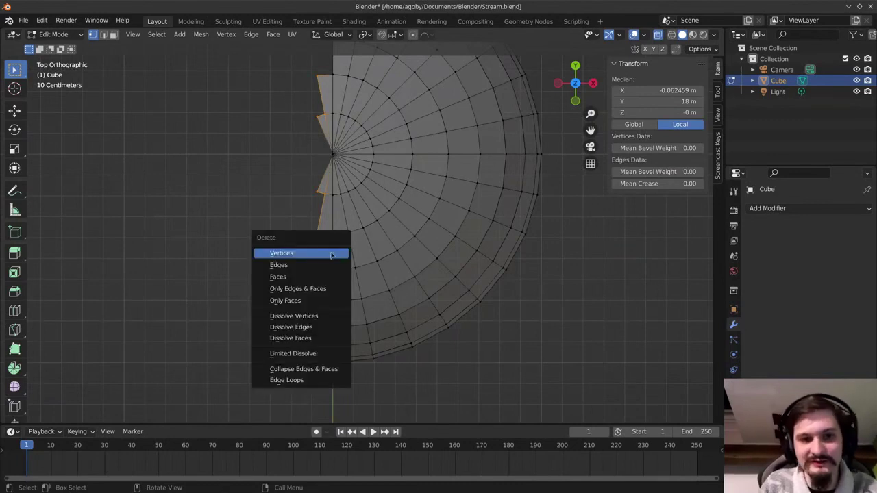
{"action": "left_click", "coordinate": [327, 252]}
In the right side view, delete the vertices of the sphere's lower half below the Y axis line
{"action": "key", "text": "KP_1"}
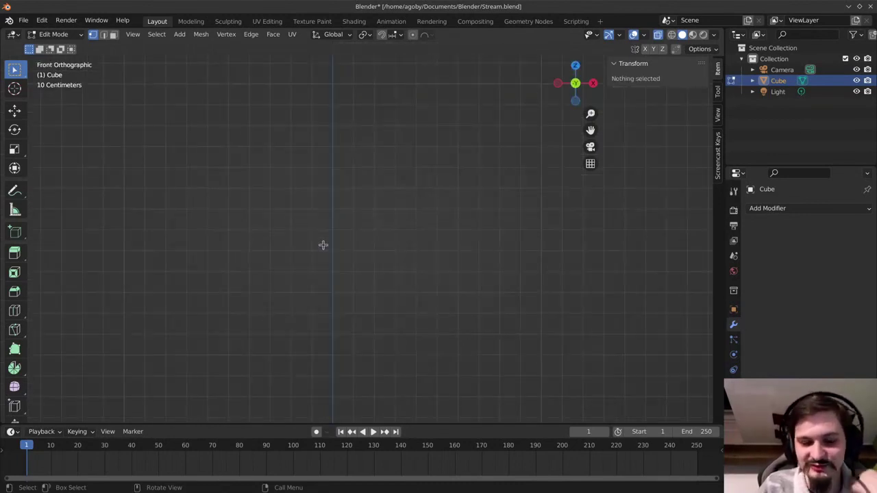
{"action": "middle_click_drag", "start_coordinate": [411, 278], "coordinate": [417, 9], "text": "shift"}
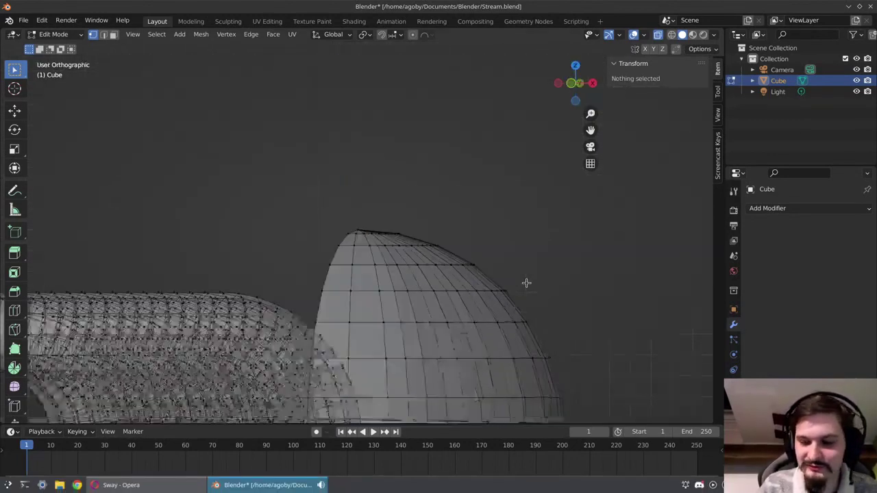
{"action": "key", "text": "KP_3"}
{"action": "scroll", "coordinate": [532, 283], "scroll_direction": "down", "scroll_amount": 5}
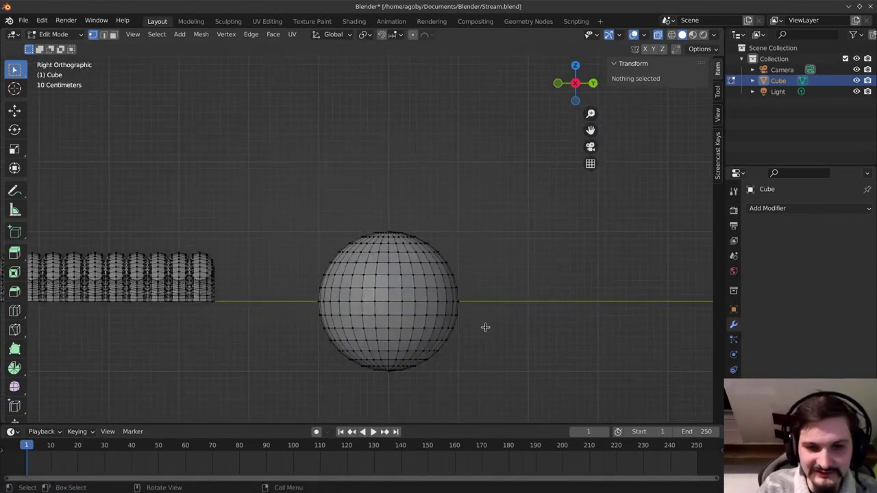
{"action": "left_click_drag", "start_coordinate": [496, 308], "coordinate": [290, 393]}
{"action": "key", "text": "x"}
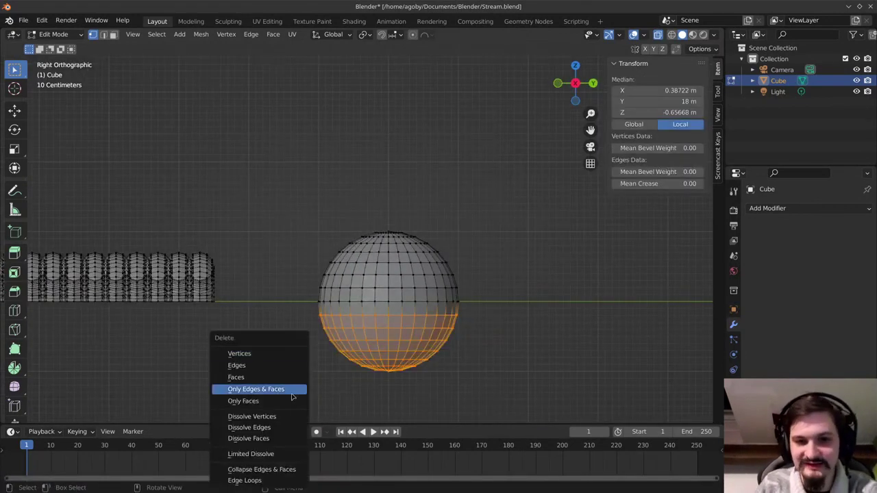
{"action": "left_click", "coordinate": [281, 353]}
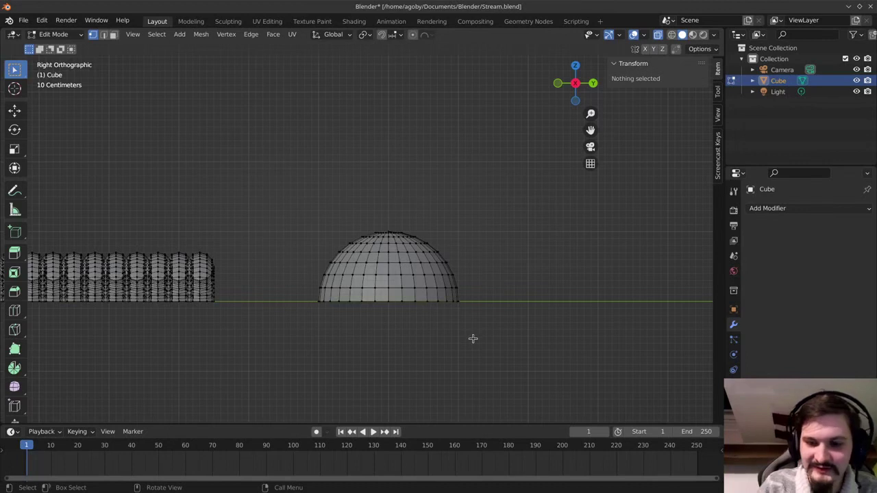
Move the quarter sphere -1.7 m along Y in the top view against the handle's end and clear the selection
{"action": "key", "text": "KP_7"}
{"action": "scroll", "coordinate": [360, 287], "scroll_direction": "down", "scroll_amount": 2}
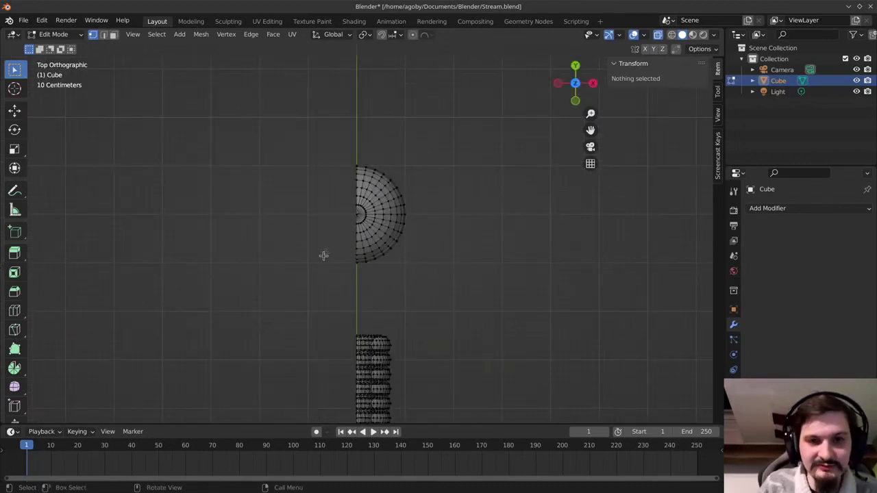
{"action": "key", "text": "a"}
{"action": "key", "text": "alt+a"}
{"action": "left_click_drag", "start_coordinate": [427, 140], "coordinate": [302, 275]}
{"action": "key", "text": "g"}
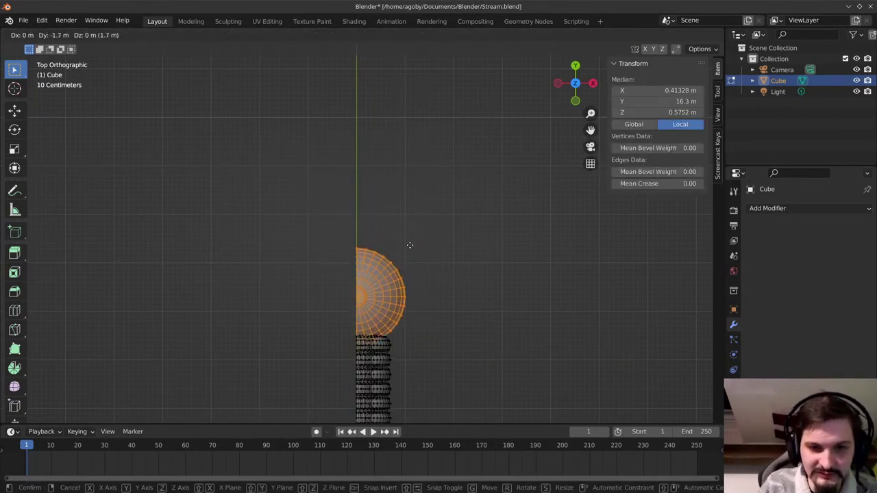
{"action": "left_click", "coordinate": [410, 245]}
{"action": "key", "text": "alt+a"}
{"action": "scroll", "coordinate": [436, 349], "scroll_direction": "down", "scroll_amount": 6, "text": "shift"}
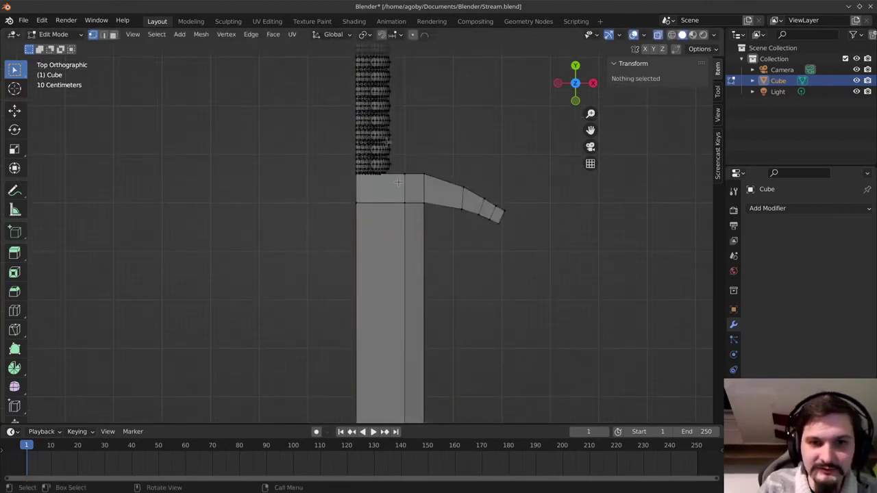
Add a monkey head mesh of 2 m size and set its X rotation to -90°
{"action": "left_click", "coordinate": [179, 34]}
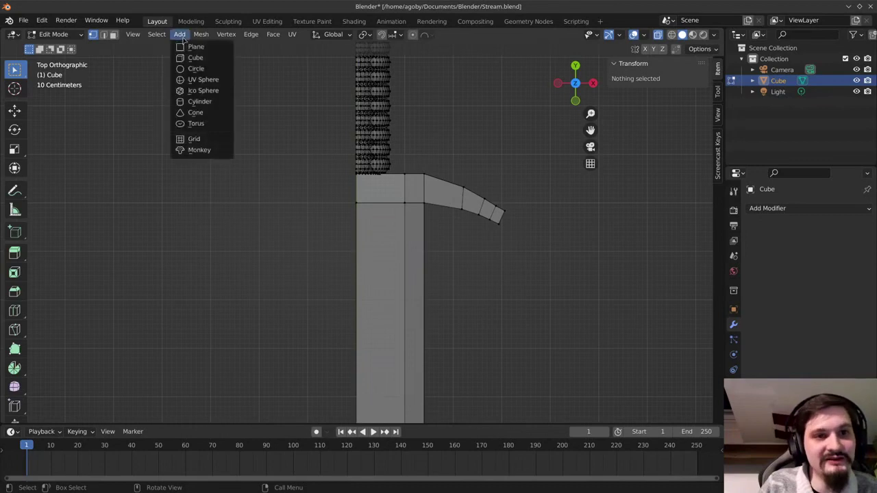
{"action": "left_click", "coordinate": [198, 150]}
{"action": "scroll", "coordinate": [292, 284], "scroll_direction": "down", "scroll_amount": 3}
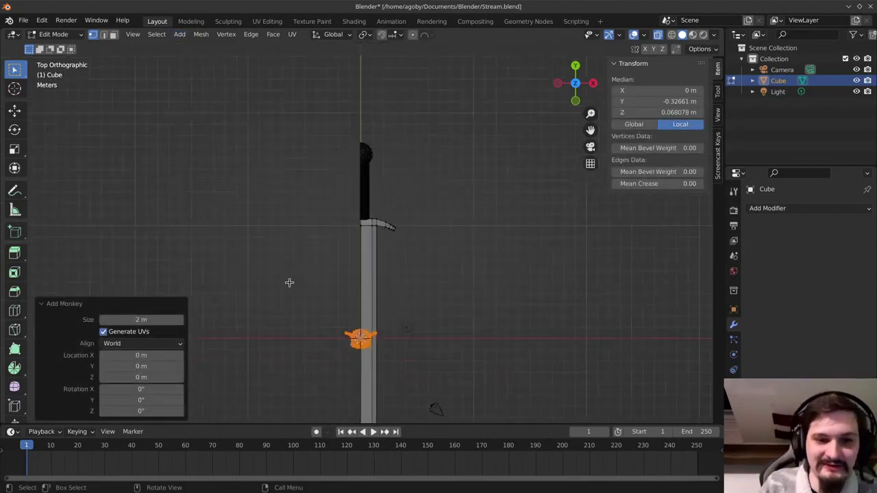
{"action": "scroll", "coordinate": [304, 313], "scroll_direction": "up", "scroll_amount": 3}
{"action": "scroll", "coordinate": [309, 323], "scroll_direction": "down", "scroll_amount": 3}
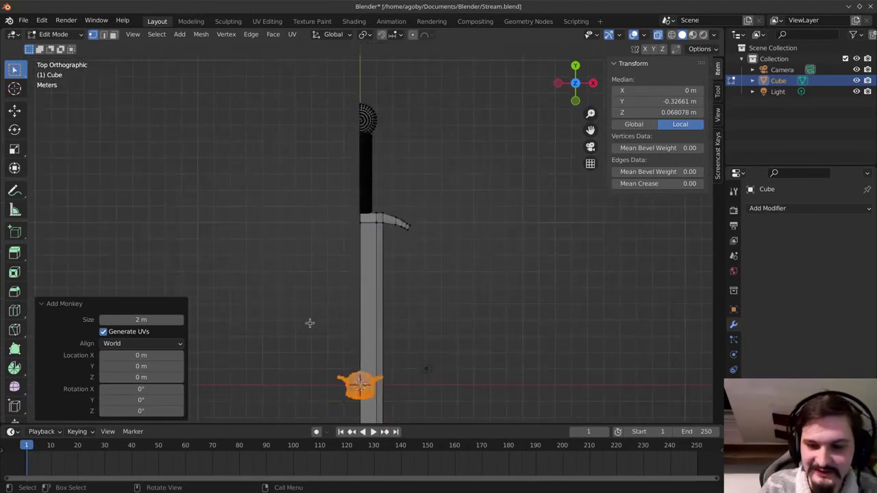
{"action": "left_click", "coordinate": [149, 389]}
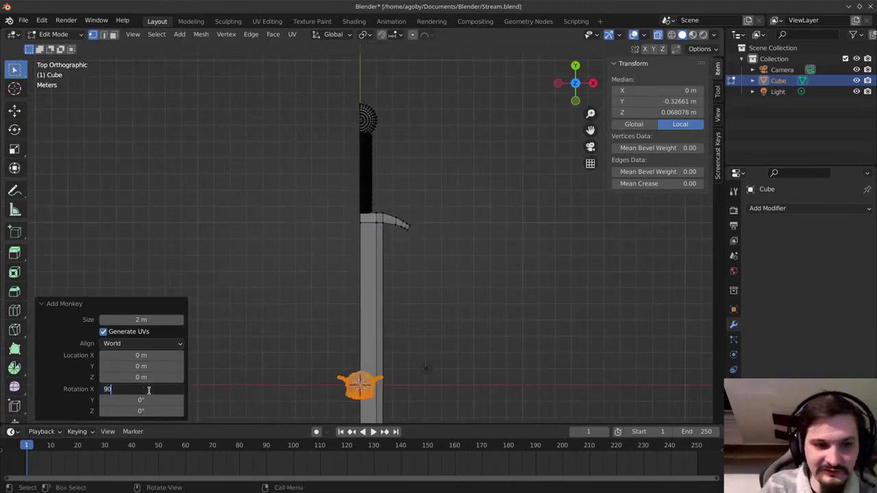
{"action": "key", "text": "Return"}
{"action": "left_click", "coordinate": [148, 389]}
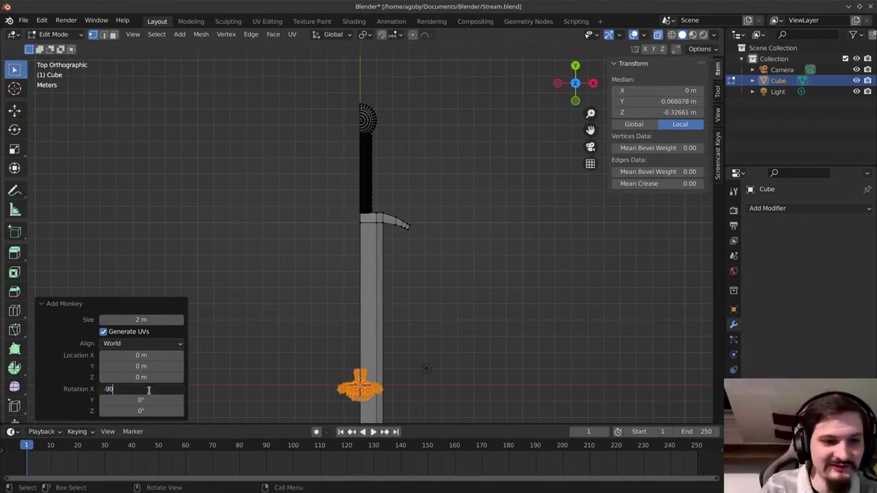
{"action": "type", "text": "-90"}
{"action": "key", "text": "Return"}
Move the monkey head -2 m along X beside the blade and clear the selection
{"action": "scroll", "coordinate": [359, 387], "scroll_direction": "up", "scroll_amount": 2}
{"action": "scroll", "coordinate": [360, 387], "scroll_direction": "up", "scroll_amount": 3}
{"action": "middle_click_drag", "start_coordinate": [412, 374], "coordinate": [436, 205], "text": "shift"}
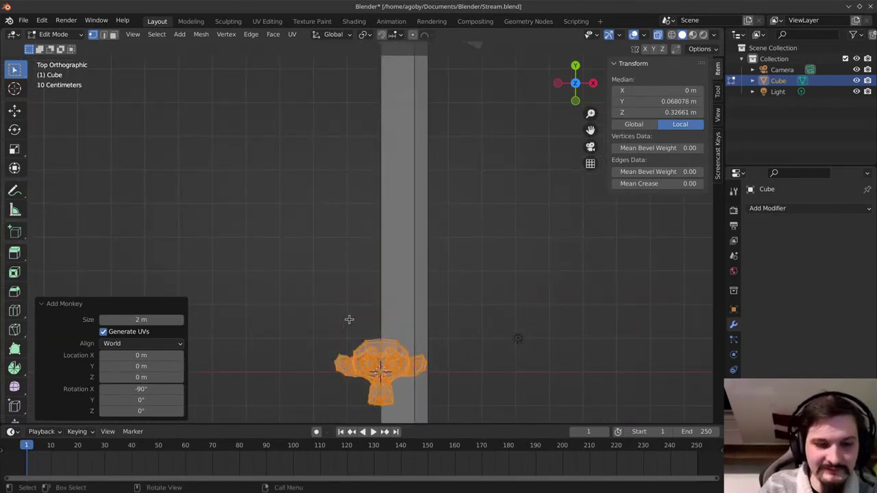
{"action": "key", "text": "g"}
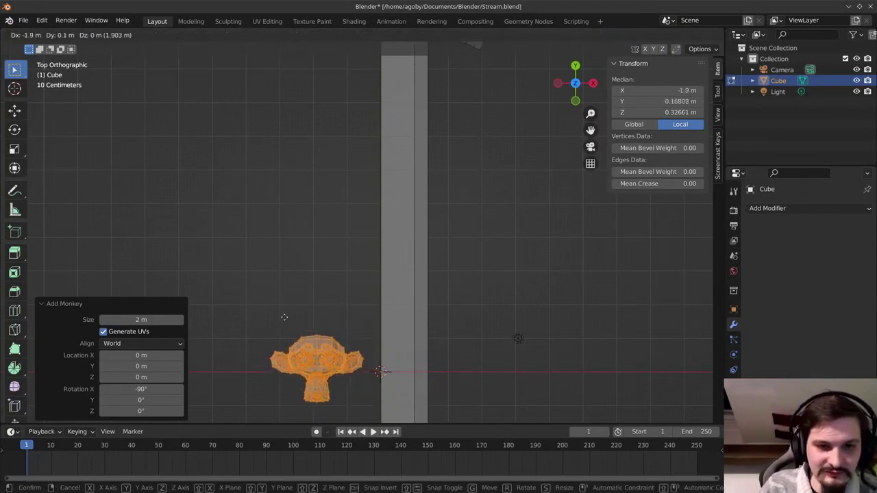
{"action": "left_click", "coordinate": [288, 279]}
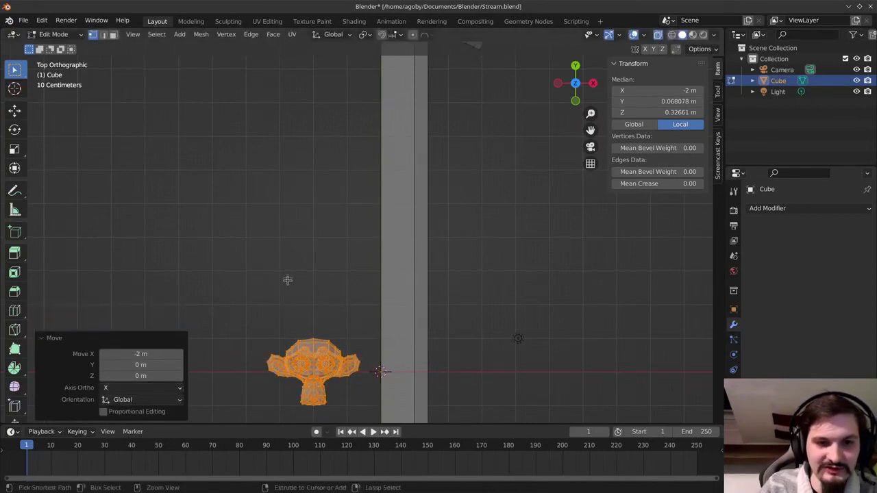
{"action": "key", "text": "alt+a"}
Box-select the monkey head's half on the negative X side of its centreline and delete its vertices
{"action": "key", "text": "b"}
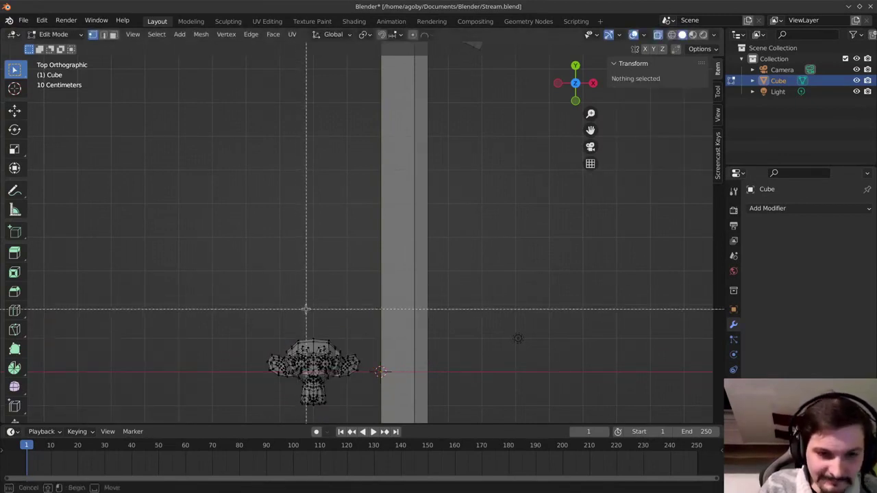
{"action": "key", "text": "Escape"}
{"action": "scroll", "coordinate": [292, 361], "scroll_direction": "up", "scroll_amount": 6}
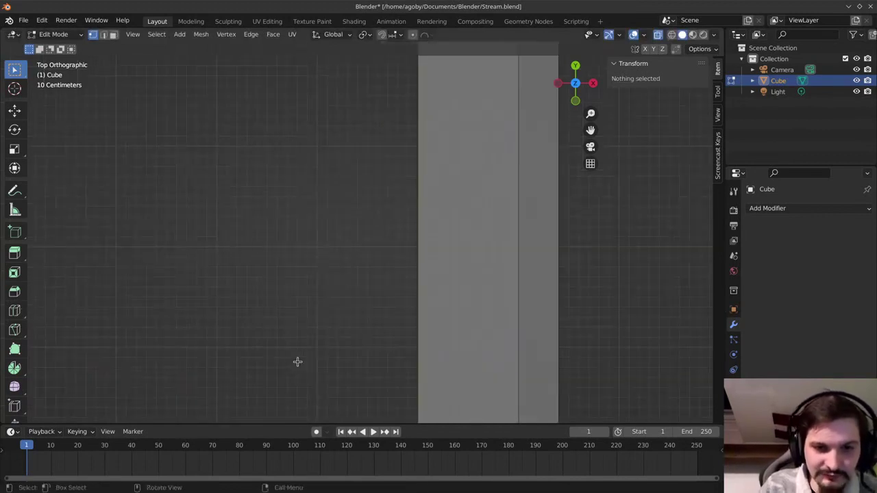
{"action": "scroll", "coordinate": [298, 362], "scroll_direction": "down", "scroll_amount": 6}
{"action": "key", "text": "b"}
{"action": "left_click_drag", "start_coordinate": [273, 146], "coordinate": [119, 414]}
{"action": "left_click", "coordinate": [119, 414]}
{"action": "key", "text": "x"}
{"action": "key", "text": "b"}
{"action": "left_click_drag", "start_coordinate": [270, 154], "coordinate": [146, 414]}
{"action": "left_click_drag", "start_coordinate": [270, 373], "coordinate": [249, 368]}
{"action": "key", "text": "x"}
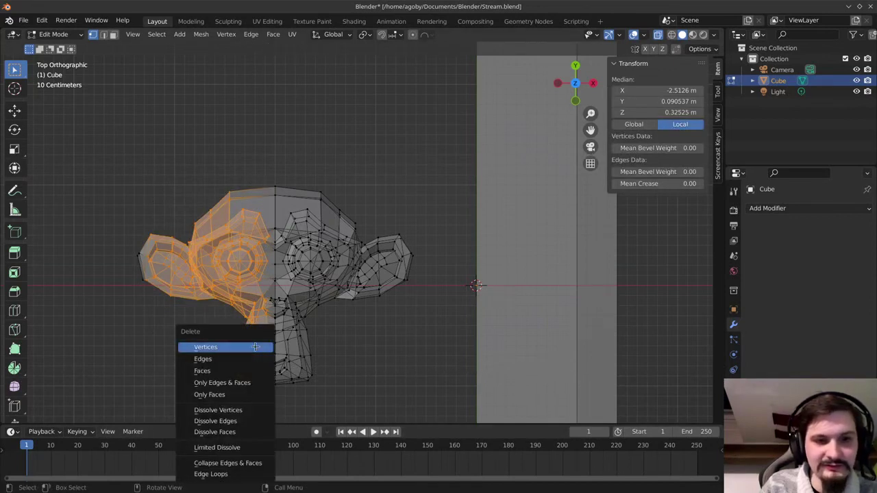
{"action": "left_click", "coordinate": [255, 348]}
Delete the stray ear vertices and the few vertices protruding past the half head's centreline near the nose
{"action": "left_click_drag", "start_coordinate": [190, 215], "coordinate": [80, 347]}
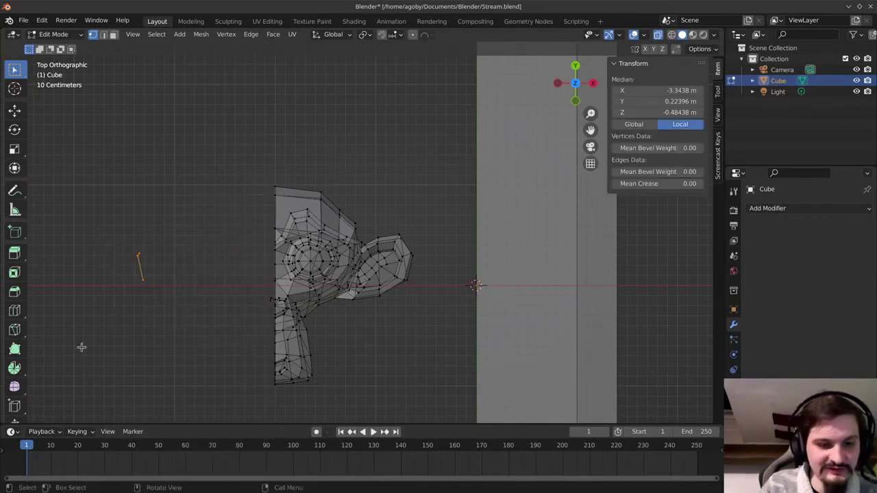
{"action": "key", "text": "x"}
{"action": "left_click", "coordinate": [82, 345]}
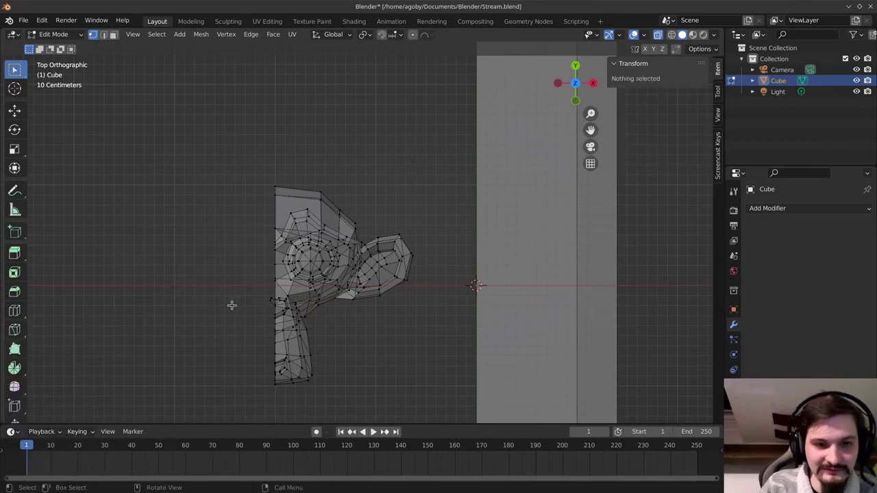
{"action": "scroll", "coordinate": [231, 305], "scroll_direction": "up", "scroll_amount": 4}
{"action": "key", "text": "b"}
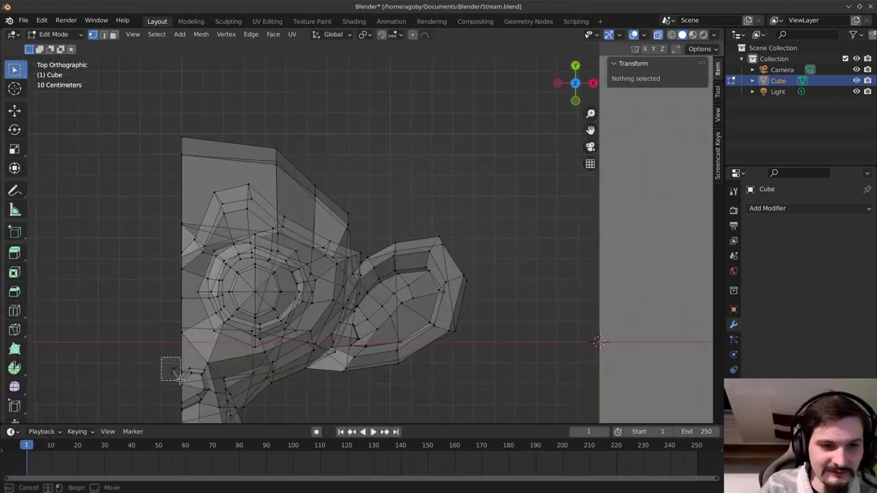
{"action": "left_click_drag", "start_coordinate": [179, 378], "coordinate": [180, 380]}
{"action": "key", "text": "x"}
{"action": "left_click", "coordinate": [143, 362]}
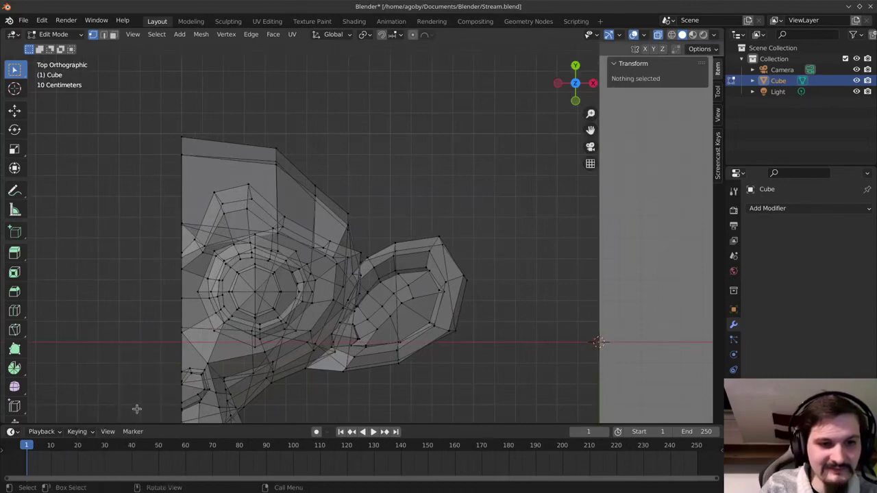
Select the whole half monkey head and move it -0.2 m along X and 8.3 m along Y towards the crosspiece
{"action": "scroll", "coordinate": [151, 354], "scroll_direction": "down", "scroll_amount": 6}
{"action": "key", "text": "b"}
{"action": "left_click_drag", "start_coordinate": [396, 185], "coordinate": [297, 322]}
{"action": "scroll", "coordinate": [356, 334], "scroll_direction": "down", "scroll_amount": 1}
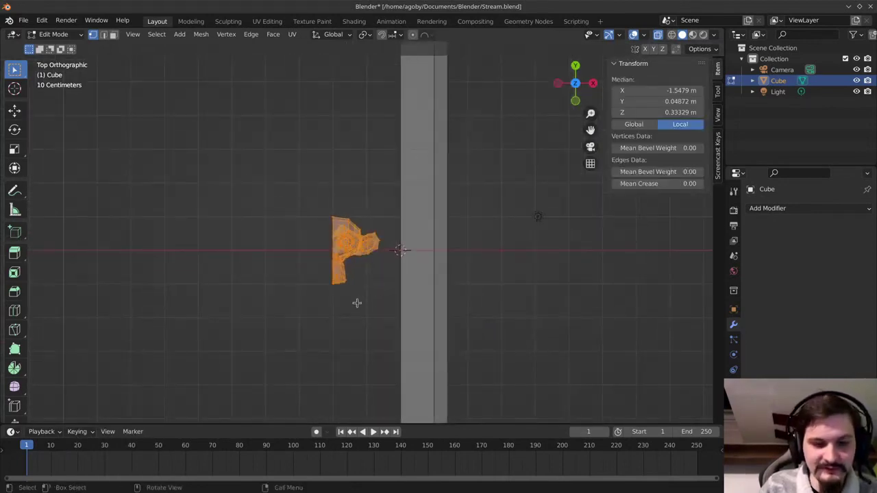
{"action": "key", "text": "g"}
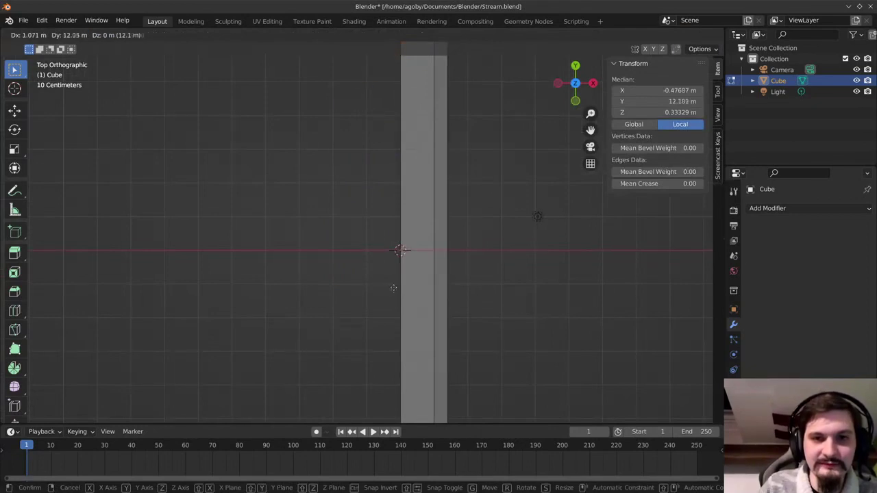
{"action": "key", "text": "Escape"}
{"action": "middle_click_drag", "start_coordinate": [393, 329], "coordinate": [370, 57], "text": "shift"}
{"action": "key", "text": "g"}
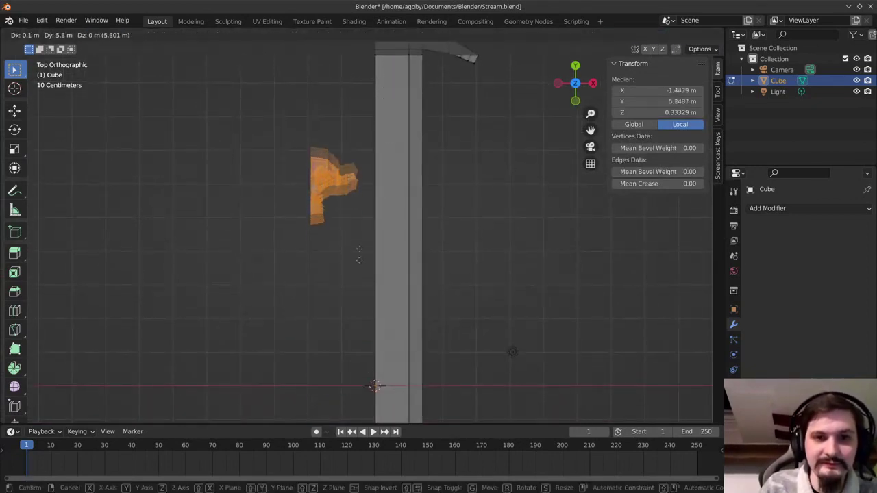
{"action": "left_click", "coordinate": [350, 192]}
Move the half monkey head 2.2 m along X and 1.7 m along Y onto the crosspiece at the centreline
{"action": "scroll", "coordinate": [353, 213], "scroll_direction": "up", "scroll_amount": 2}
{"action": "middle_click_drag", "start_coordinate": [355, 221], "coordinate": [322, 102], "text": "shift"}
{"action": "key", "text": "g"}
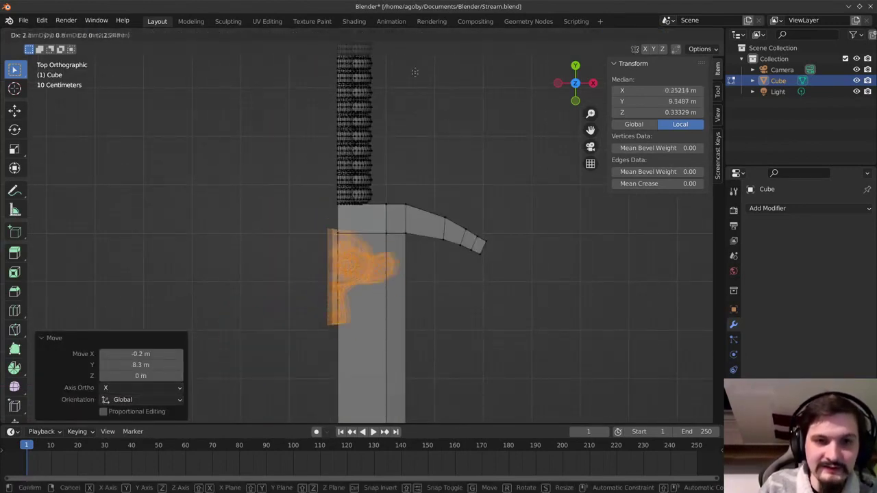
{"action": "left_click", "coordinate": [424, 411]}
Move the half monkey head -2 m along X, clear of the sword, and deselect it
{"action": "middle_click_drag", "start_coordinate": [470, 339], "coordinate": [353, 212]}
{"action": "key", "text": "KP_1"}
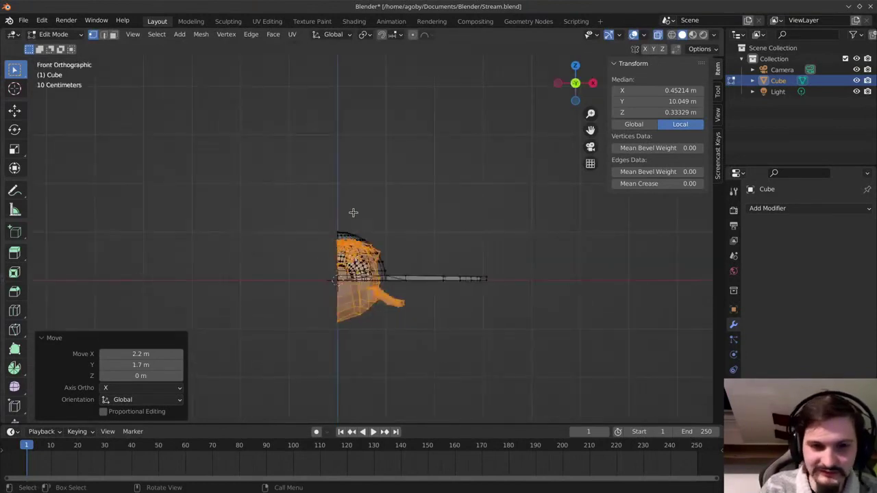
{"action": "key", "text": "g"}
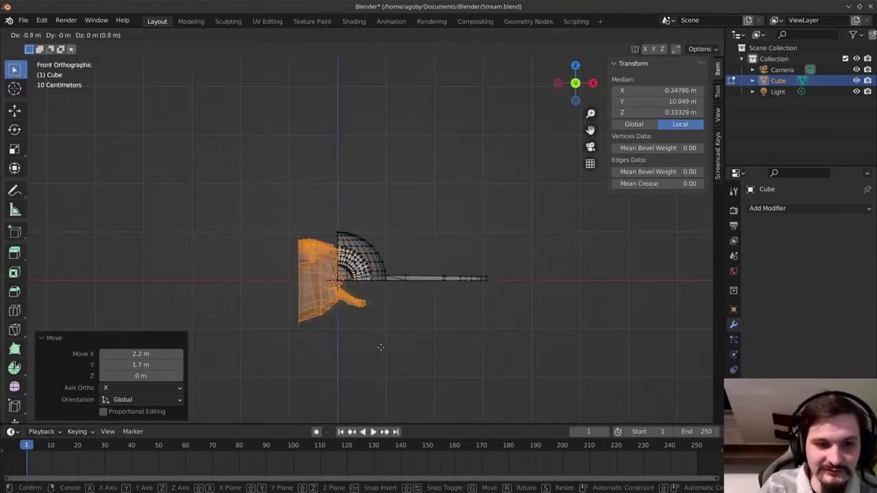
{"action": "left_click", "coordinate": [333, 348], "text": "ctrl"}
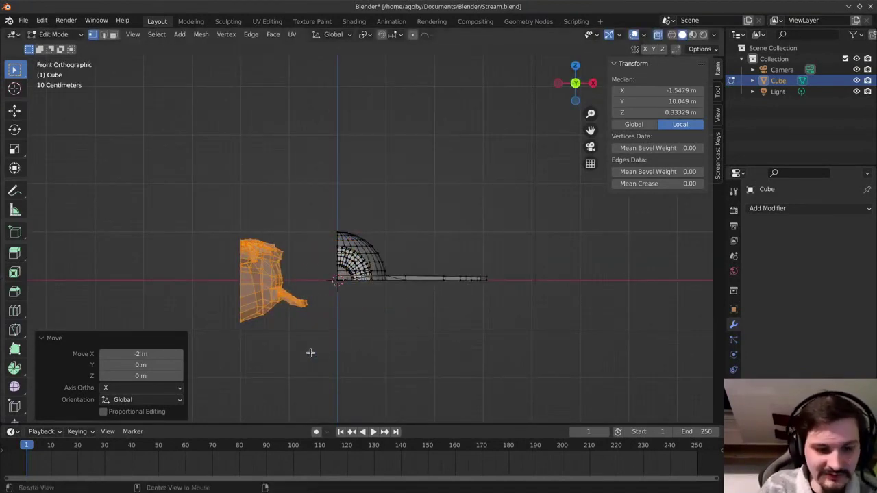
{"action": "left_click", "coordinate": [308, 353]}
Try deleting the half monkey head's vertices that lie below the X axis line
{"action": "scroll", "coordinate": [294, 344], "scroll_direction": "up", "scroll_amount": 5}
{"action": "scroll", "coordinate": [228, 353], "scroll_direction": "down", "scroll_amount": 1}
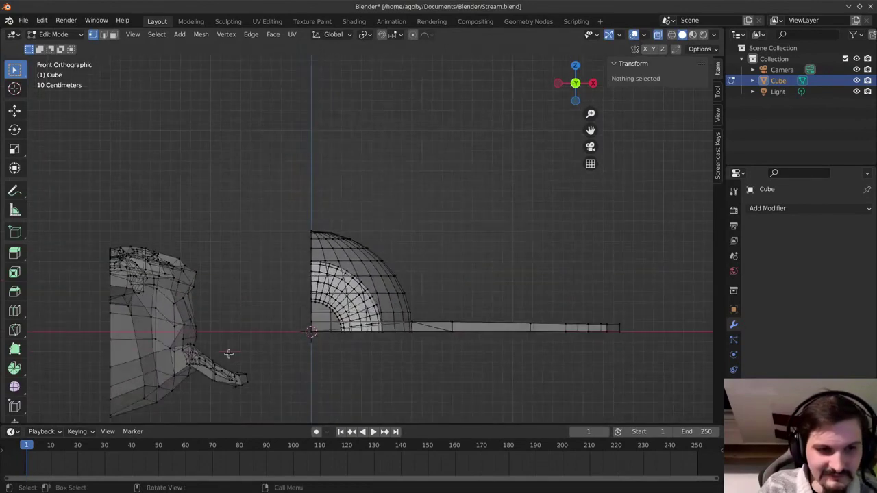
{"action": "key", "text": "b"}
{"action": "left_click_drag", "start_coordinate": [266, 335], "coordinate": [68, 426]}
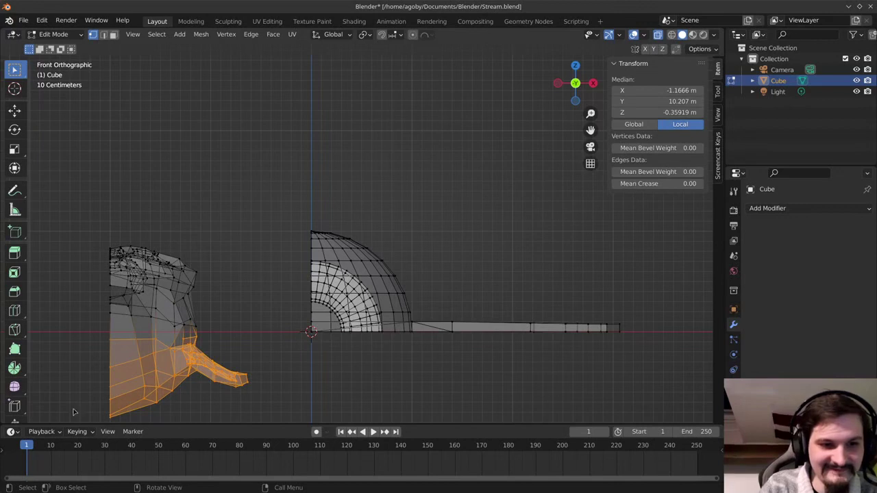
{"action": "key", "text": "x"}
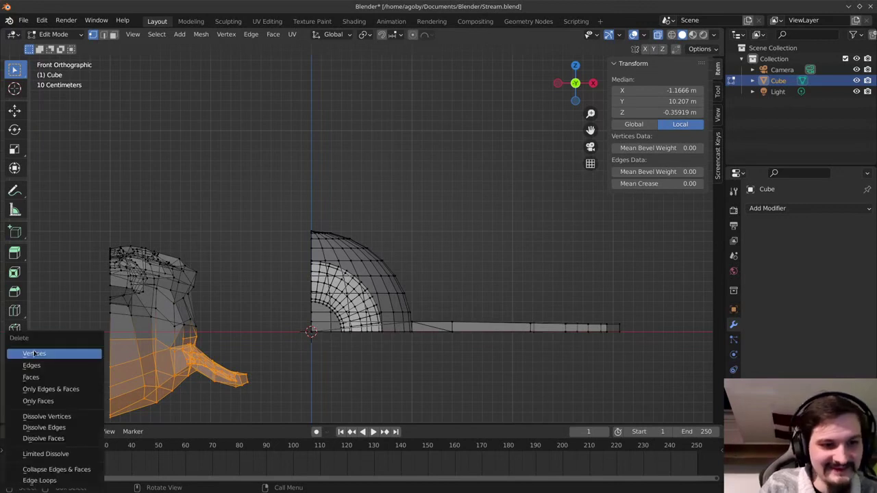
{"action": "left_click", "coordinate": [34, 353]}
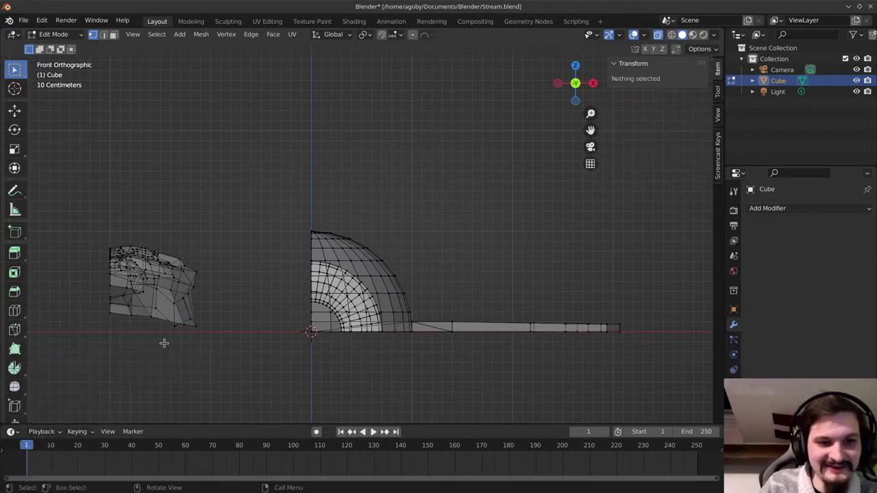
{"action": "key", "text": "ctrl+z"}
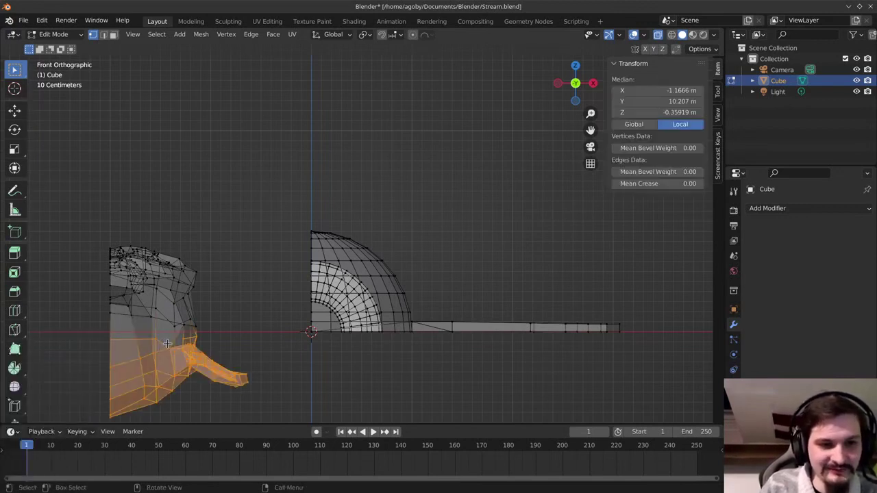
Try flattening the monkey head's lower vertices by scaling them to 0 along Z
{"action": "key", "text": "s"}
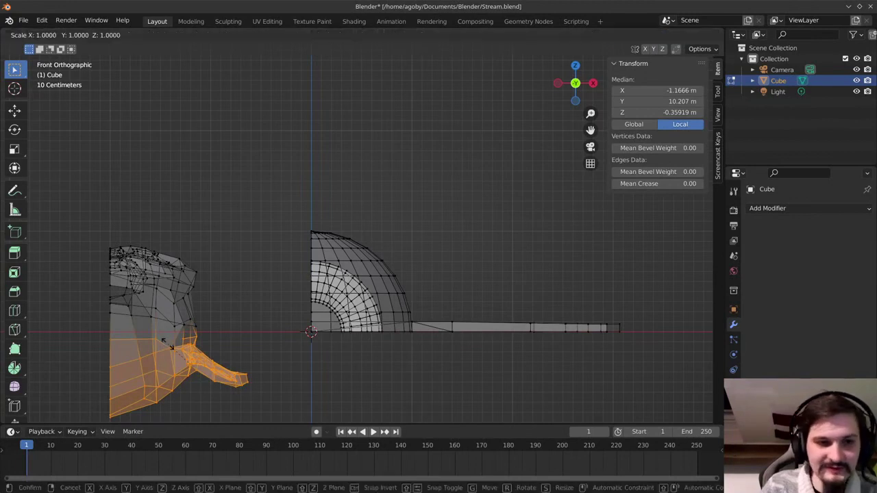
{"action": "key", "text": "0"}
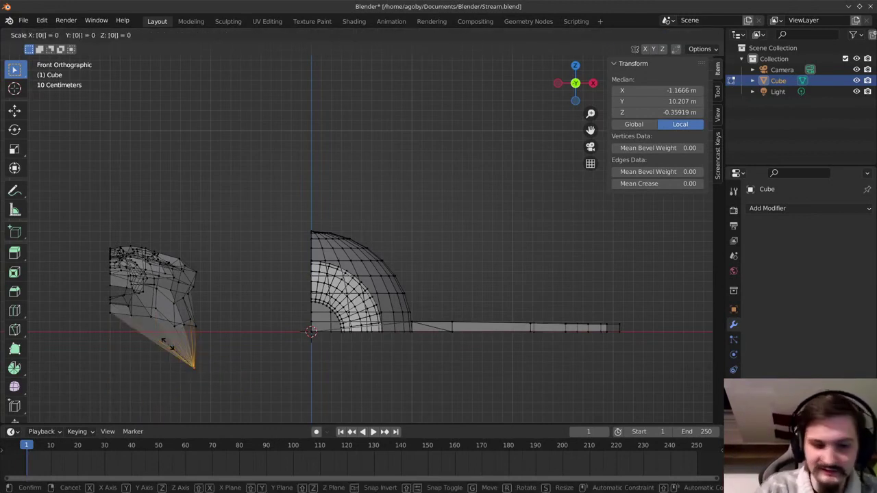
{"action": "key", "text": "z"}
{"action": "key", "text": "Return"}
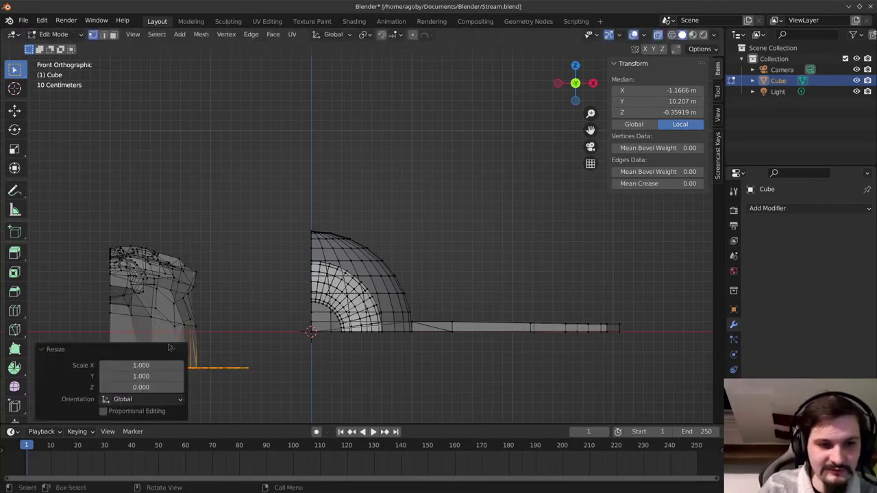
{"action": "key", "text": "ctrl+z"}
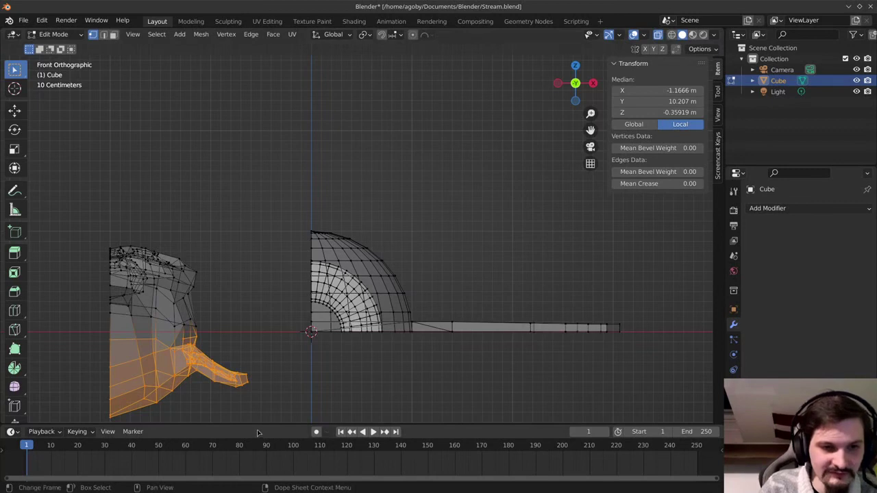
{"action": "key", "text": "c"}
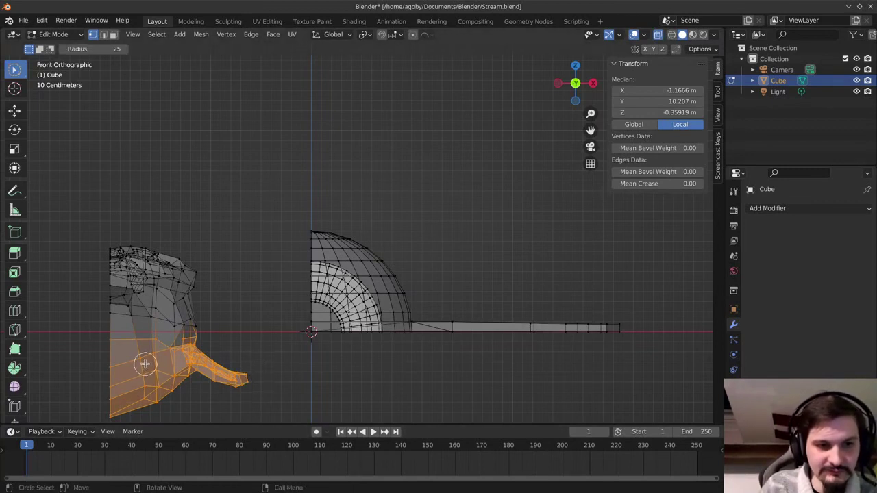
{"action": "key", "text": "alt+a"}
{"action": "right_click", "coordinate": [235, 352]}
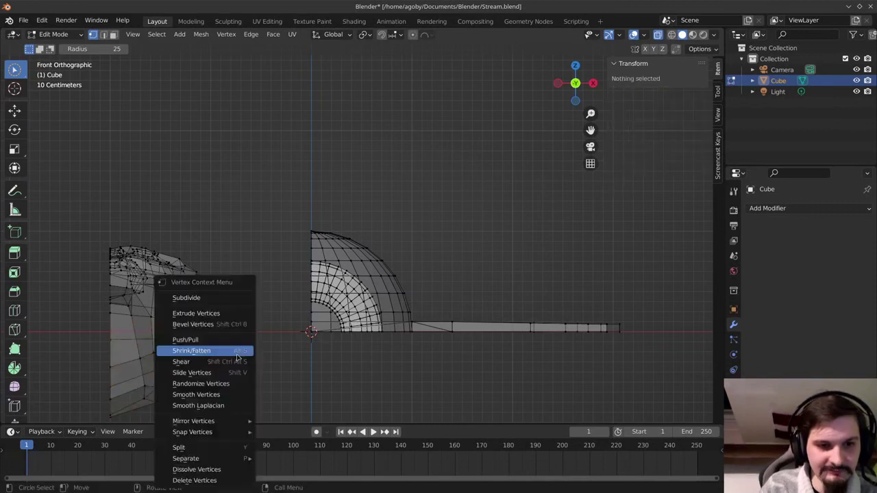
{"action": "left_click_drag", "start_coordinate": [14, 72], "coordinate": [48, 94]}
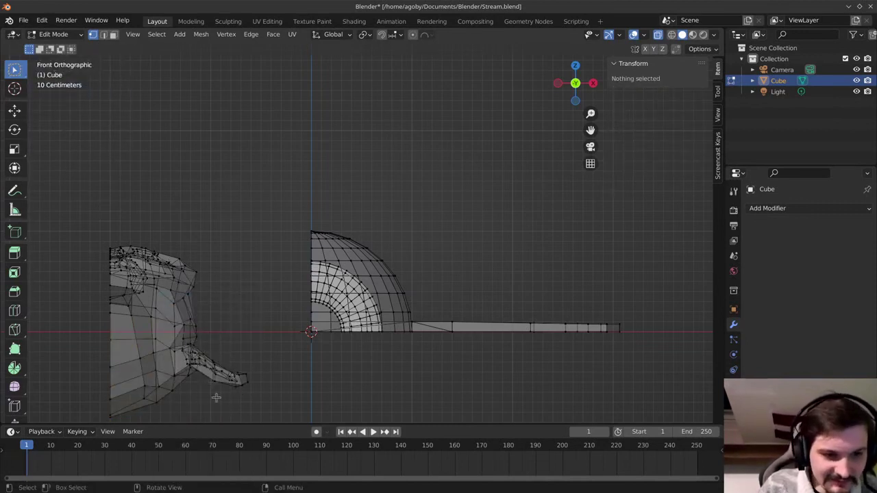
Circle-select the vertices on the back of the half monkey head and its whole ear, and delete them
{"action": "middle_click_drag", "start_coordinate": [221, 360], "coordinate": [239, 309]}
{"action": "key", "text": "c"}
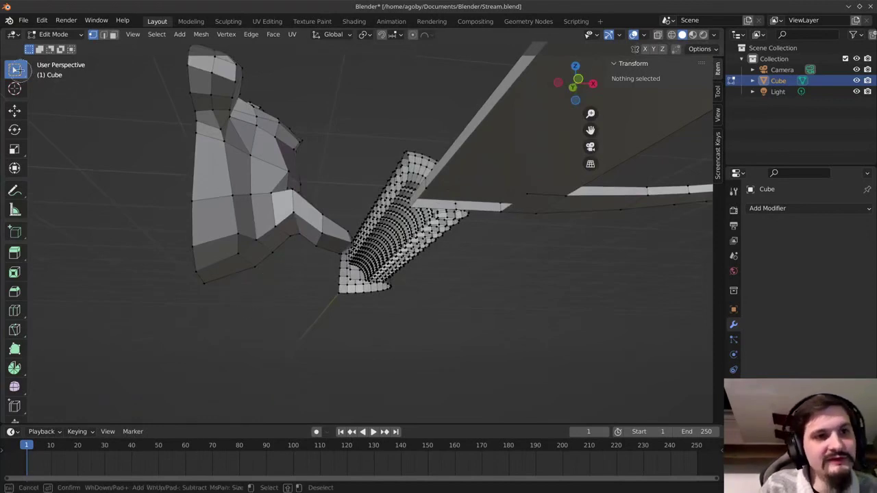
{"action": "left_click", "coordinate": [200, 259]}
{"action": "mouse_move", "coordinate": [210, 238]}
{"action": "left_mouse_down"}
{"action": "mouse_move", "coordinate": [235, 245]}
{"action": "mouse_move", "coordinate": [282, 231]}
{"action": "mouse_move", "coordinate": [306, 237]}
{"action": "mouse_move", "coordinate": [290, 280]}
{"action": "mouse_move", "coordinate": [266, 245]}
{"action": "mouse_move", "coordinate": [235, 274]}
{"action": "mouse_move", "coordinate": [263, 299]}
{"action": "left_mouse_up"}
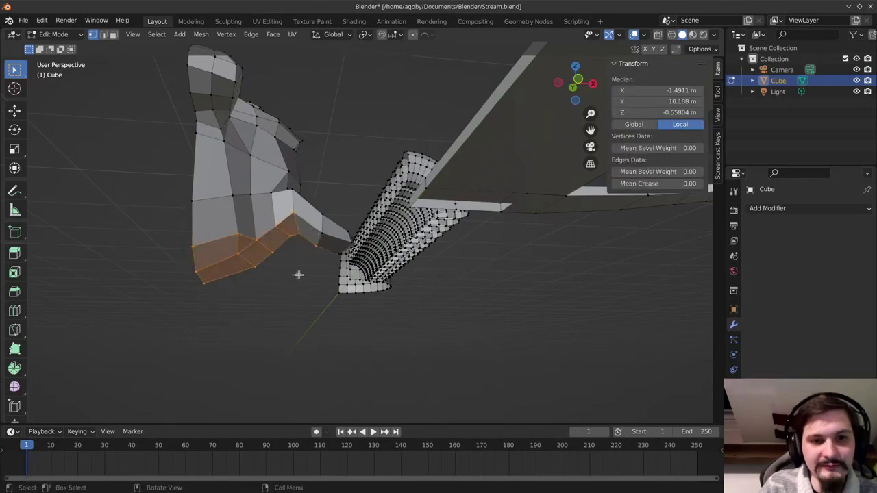
{"action": "middle_click_drag", "start_coordinate": [297, 274], "coordinate": [274, 271]}
{"action": "mouse_move", "coordinate": [291, 246]}
{"action": "left_mouse_down"}
{"action": "mouse_move", "coordinate": [245, 280]}
{"action": "mouse_move", "coordinate": [251, 245]}
{"action": "left_mouse_up"}
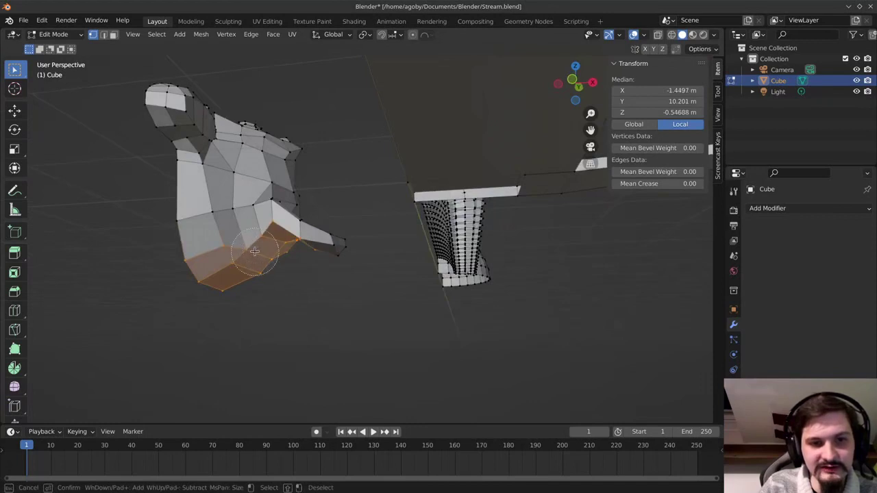
{"action": "mouse_move", "coordinate": [281, 240]}
{"action": "left_mouse_down"}
{"action": "mouse_move", "coordinate": [336, 252]}
{"action": "mouse_move", "coordinate": [312, 230]}
{"action": "left_mouse_up"}
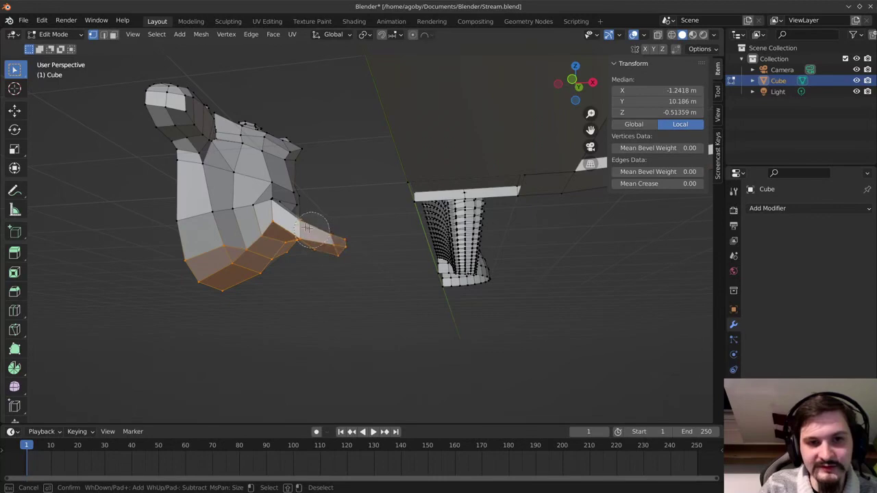
{"action": "key", "text": "Escape"}
{"action": "middle_click_drag", "start_coordinate": [336, 212], "coordinate": [309, 302]}
{"action": "key", "text": "c"}
{"action": "mouse_move", "coordinate": [264, 248]}
{"action": "left_mouse_down"}
{"action": "mouse_move", "coordinate": [338, 229]}
{"action": "mouse_move", "coordinate": [323, 228]}
{"action": "left_mouse_up"}
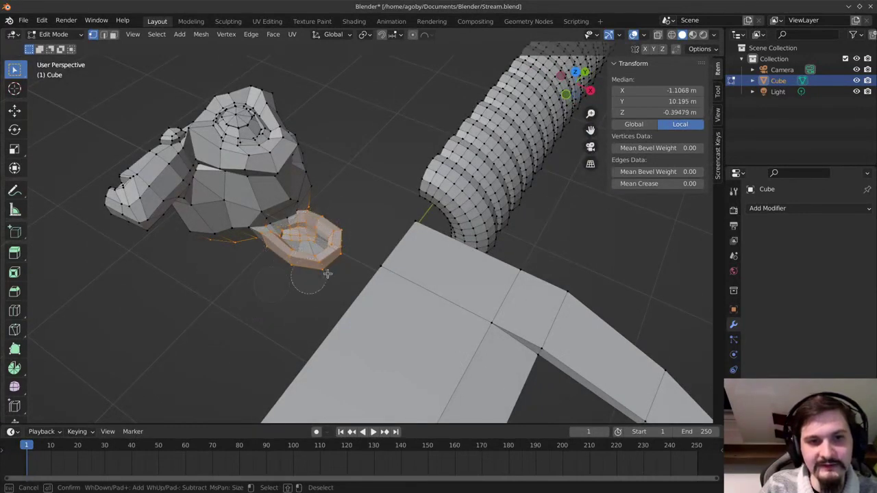
{"action": "right_click", "coordinate": [296, 244]}
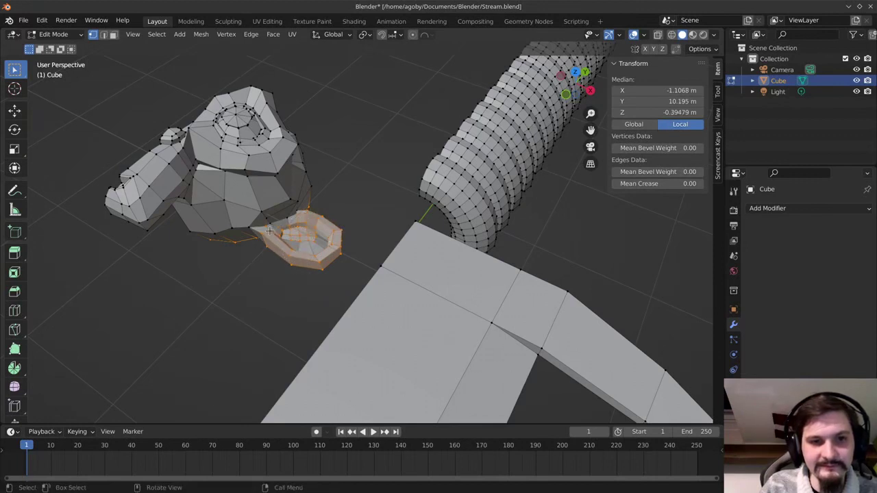
{"action": "key", "text": "x"}
{"action": "left_click", "coordinate": [333, 245]}
Box-select the loose leftover ear vertices beneath the half monkey head and delete them
{"action": "mouse_move", "coordinate": [320, 268]}
{"action": "middle_mouse_down"}
{"action": "mouse_move", "coordinate": [339, 231]}
{"action": "mouse_move", "coordinate": [366, 212]}
{"action": "mouse_move", "coordinate": [333, 260]}
{"action": "middle_mouse_up"}
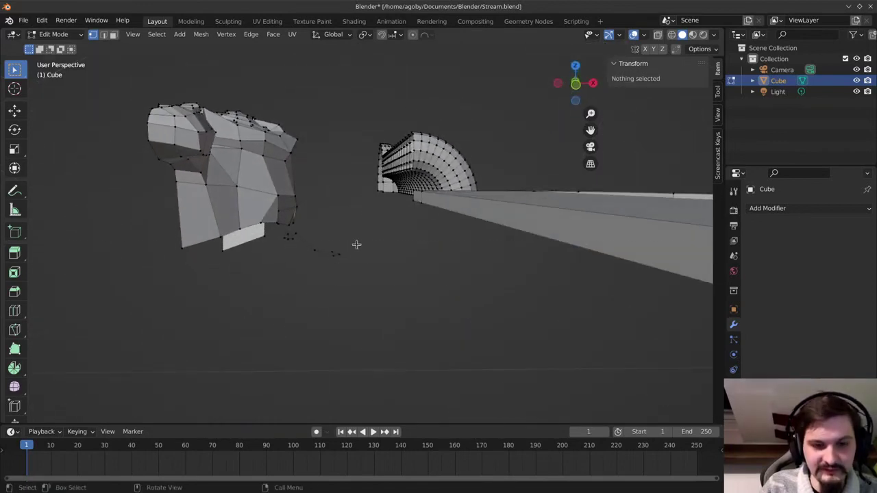
{"action": "left_click_drag", "start_coordinate": [365, 233], "coordinate": [285, 280]}
{"action": "key", "text": "x"}
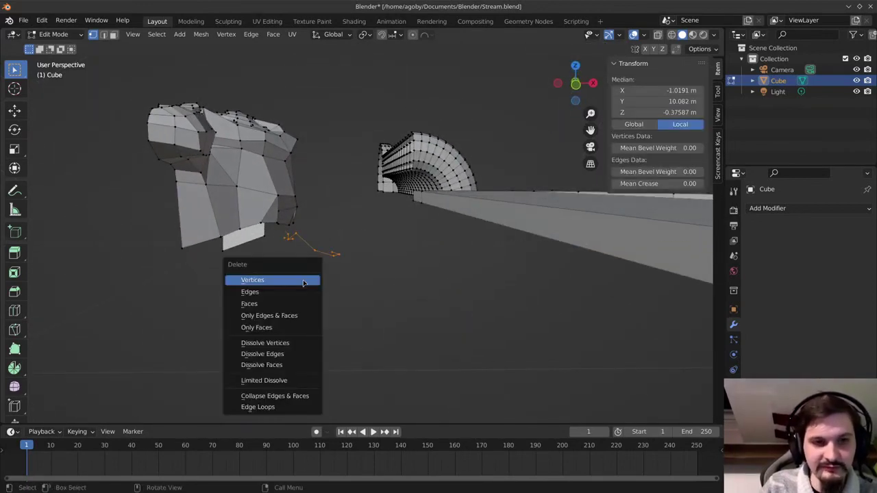
{"action": "left_click", "coordinate": [304, 283]}
Flatten the half monkey head's lower rim vertices by scaling them to 0 along Z, and raise them 0.1 m along Z
{"action": "key", "text": "KP_1"}
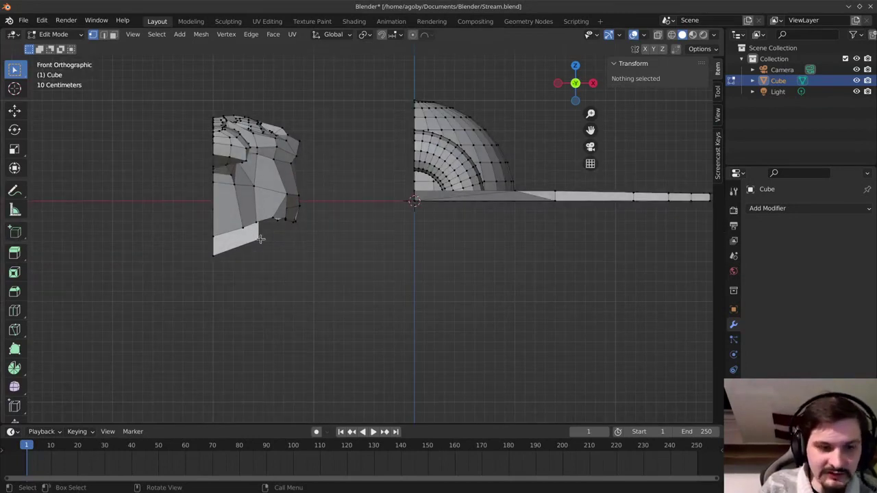
{"action": "left_click_drag", "start_coordinate": [318, 211], "coordinate": [179, 281]}
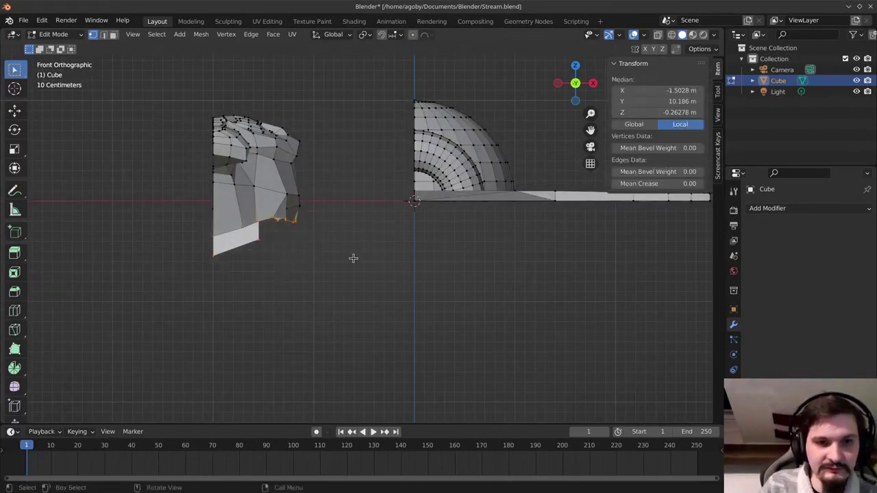
{"action": "key", "text": "s"}
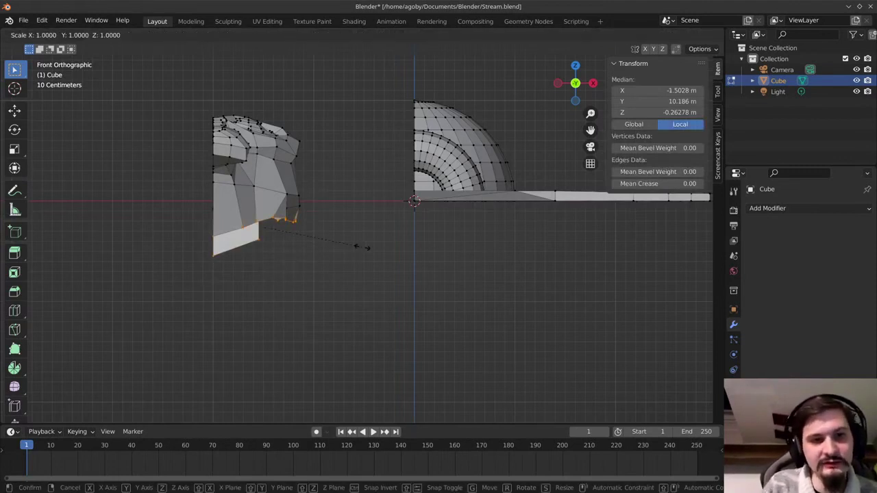
{"action": "type", "text": "z0"}
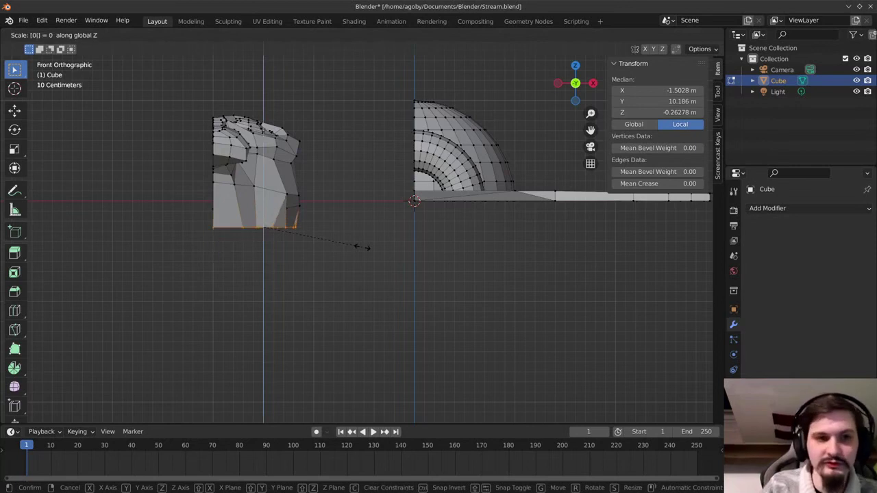
{"action": "key", "text": "Return"}
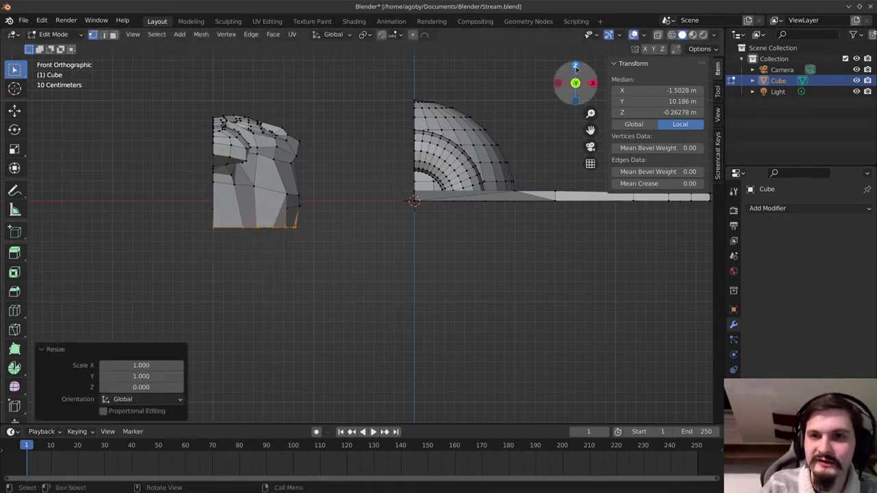
{"action": "key", "text": "g"}
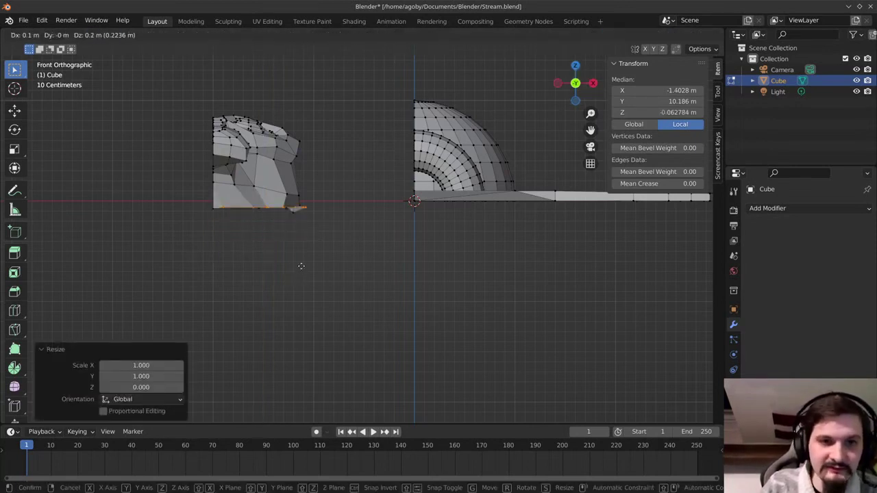
{"action": "key", "text": "Return"}
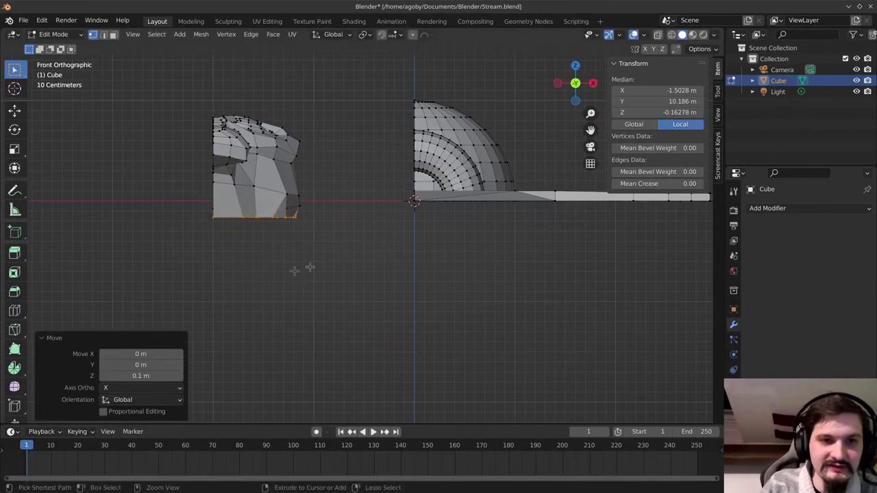
{"action": "left_click", "coordinate": [356, 210]}
{"action": "left_click_drag", "start_coordinate": [328, 90], "coordinate": [155, 254]}
{"action": "key", "text": "g"}
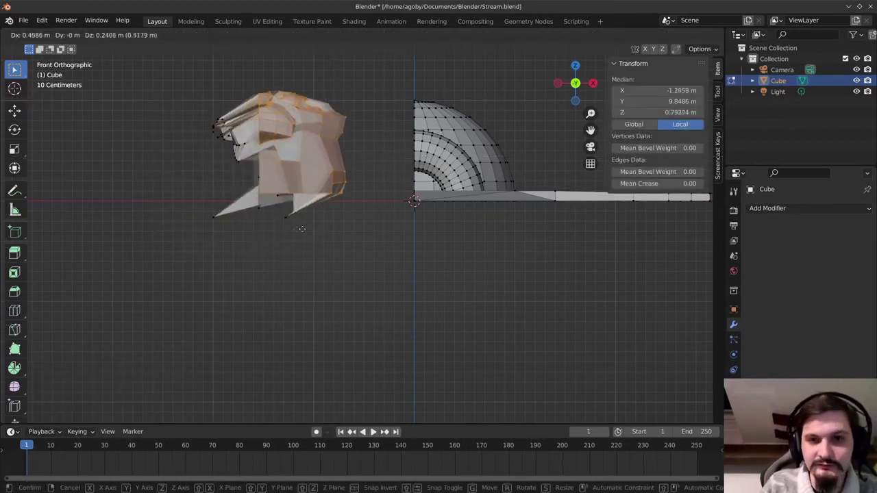
{"action": "right_click", "coordinate": [295, 233]}
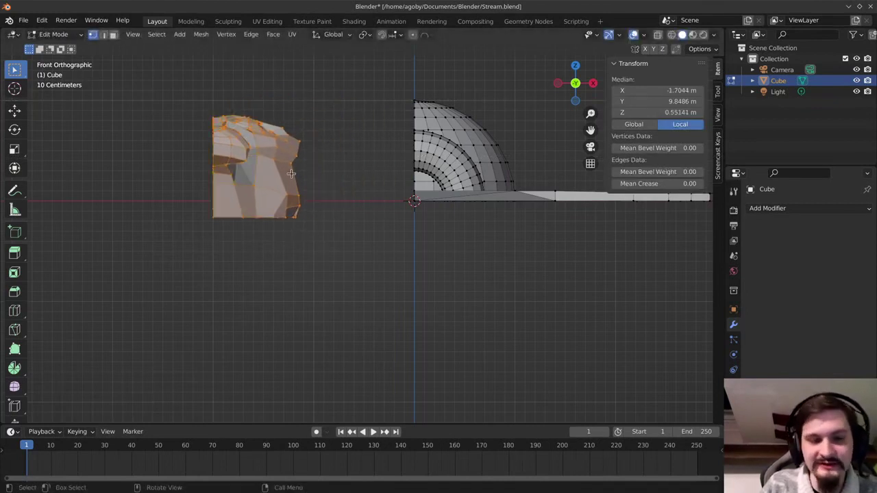
{"action": "key", "text": "g"}
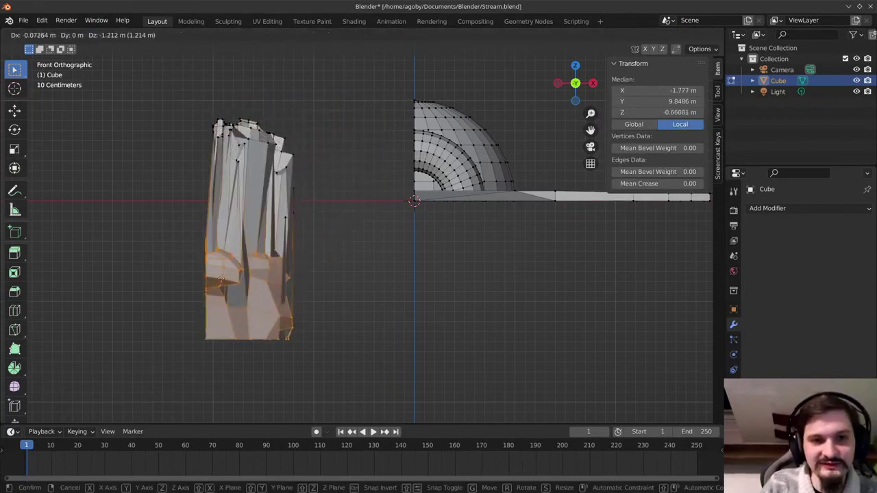
{"action": "key", "text": "Escape"}
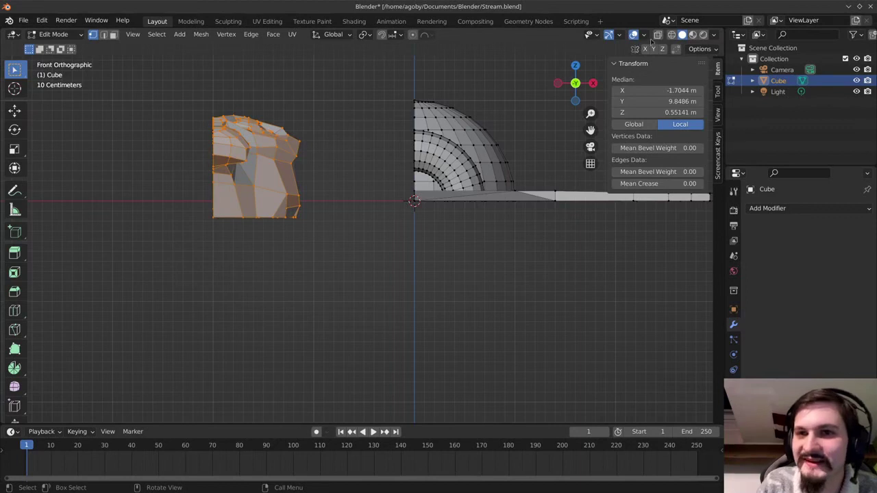
Box-select the whole half monkey head and move it about 2.01 m along X and 0.17 m along Z onto the sword's centre lines
{"action": "left_click_drag", "start_coordinate": [332, 100], "coordinate": [155, 278]}
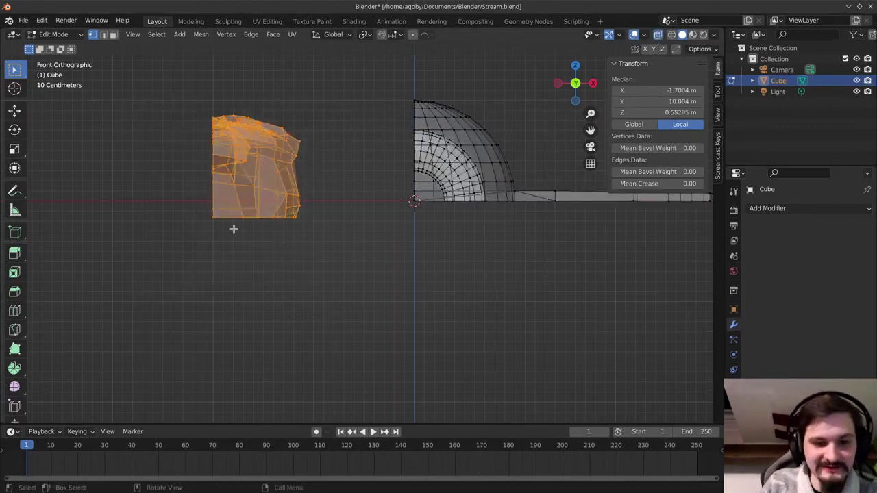
{"action": "key", "text": "g"}
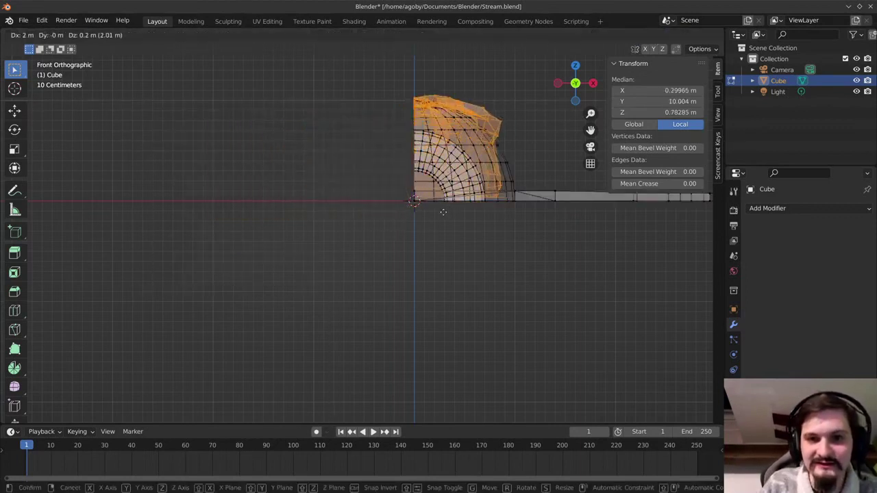
{"action": "left_click", "coordinate": [442, 213]}
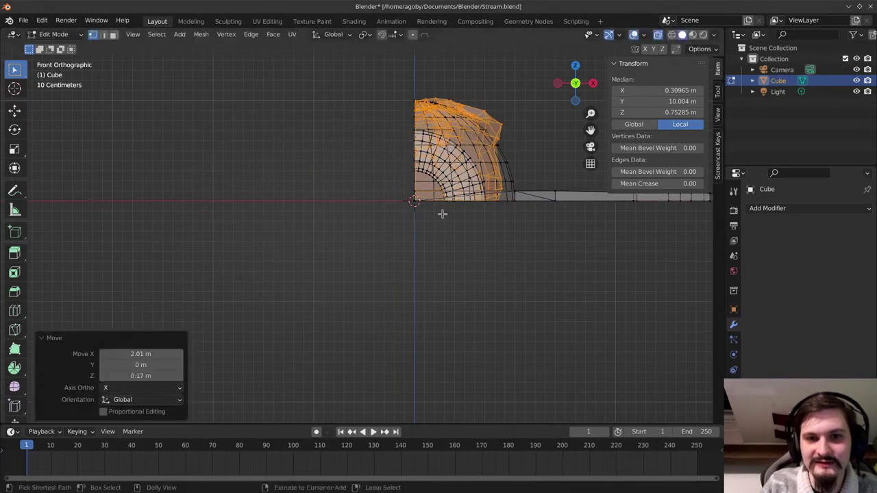
Set the pivot point to the 3D cursor and scale the half monkey head to 0.6
{"action": "left_click", "coordinate": [364, 34]}
{"action": "left_click", "coordinate": [373, 61]}
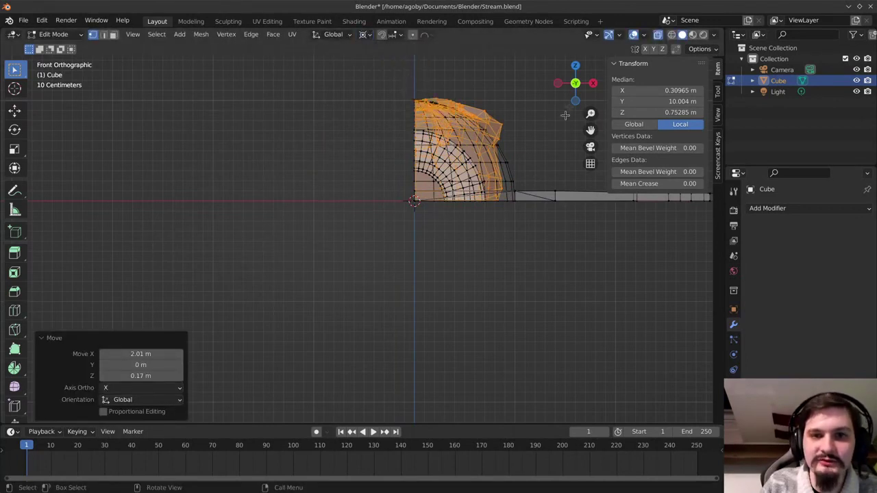
{"action": "key", "text": "s"}
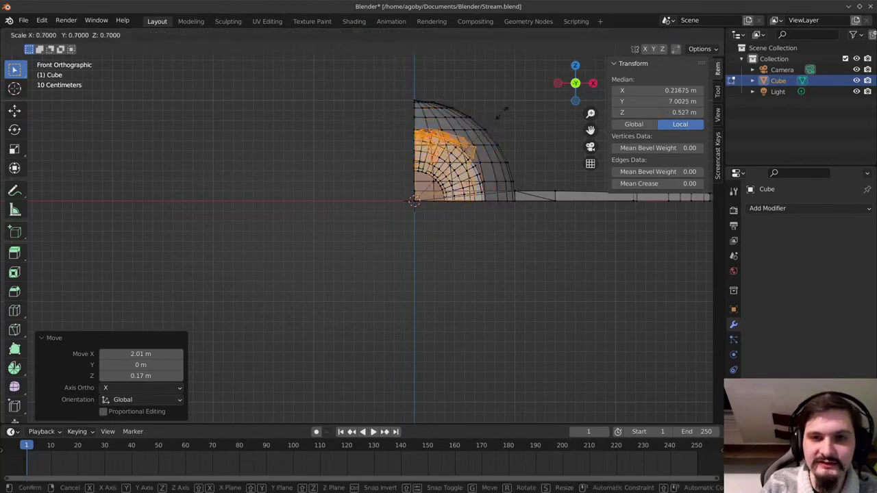
{"action": "left_click", "coordinate": [484, 121]}
Move the half monkey head 4.3 m along Y onto the crosspiece in top view and return to Object Mode
{"action": "middle_click_drag", "start_coordinate": [524, 96], "coordinate": [448, 156]}
{"action": "key", "text": "KP_7"}
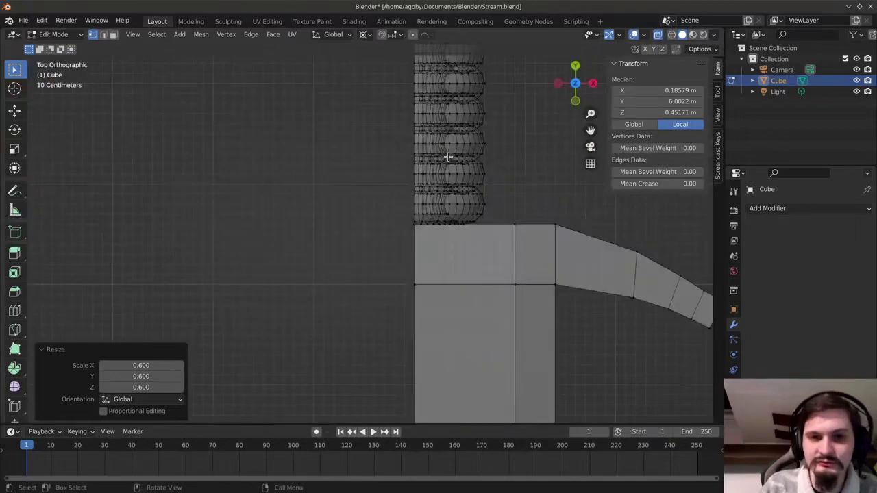
{"action": "scroll", "coordinate": [471, 215], "scroll_direction": "down", "scroll_amount": 8}
{"action": "scroll", "coordinate": [392, 370], "scroll_direction": "up", "scroll_amount": 3}
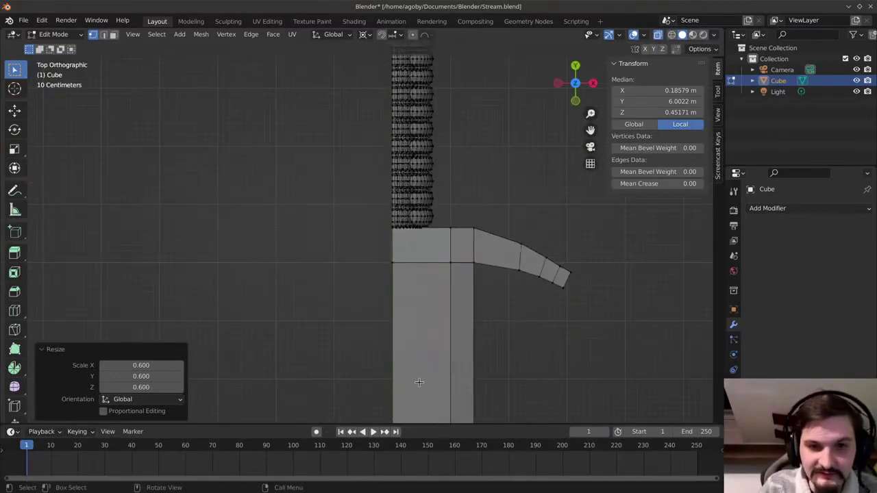
{"action": "key", "text": "g"}
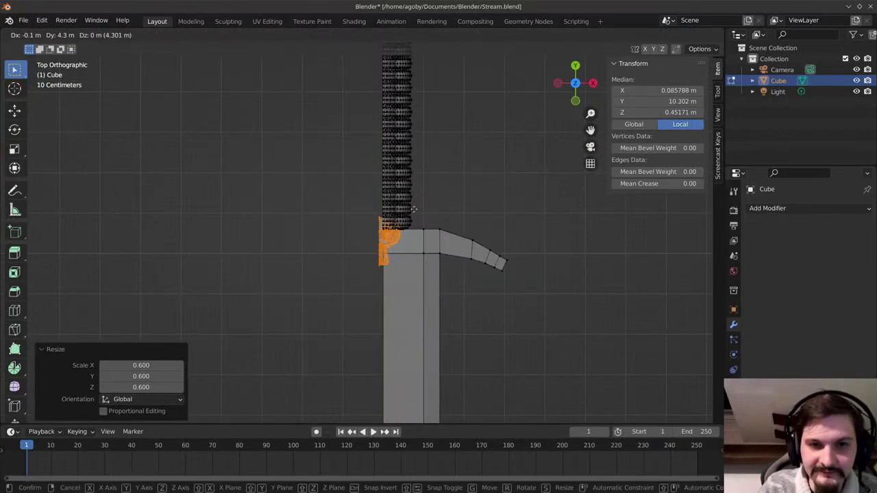
{"action": "left_click", "coordinate": [416, 209]}
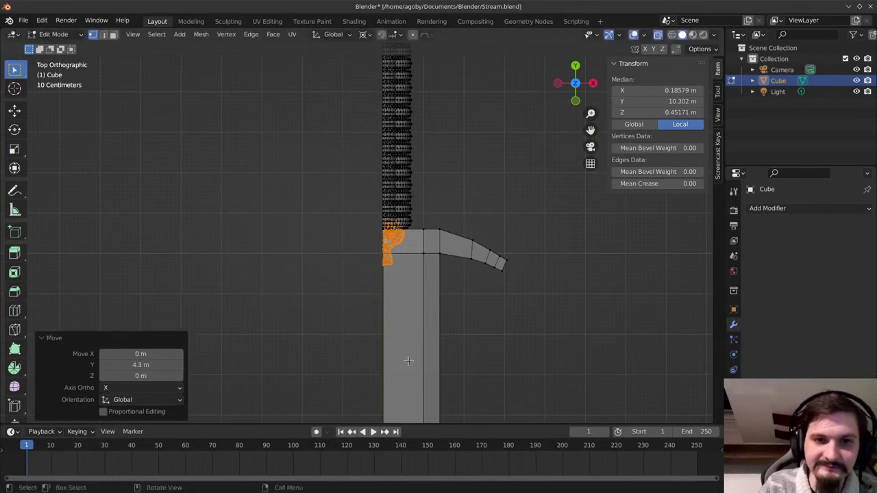
{"action": "key", "text": "Tab"}
Add a Mirror modifier to the half sword on the X and Z axes and apply it
{"action": "middle_click_drag", "start_coordinate": [493, 337], "coordinate": [531, 250]}
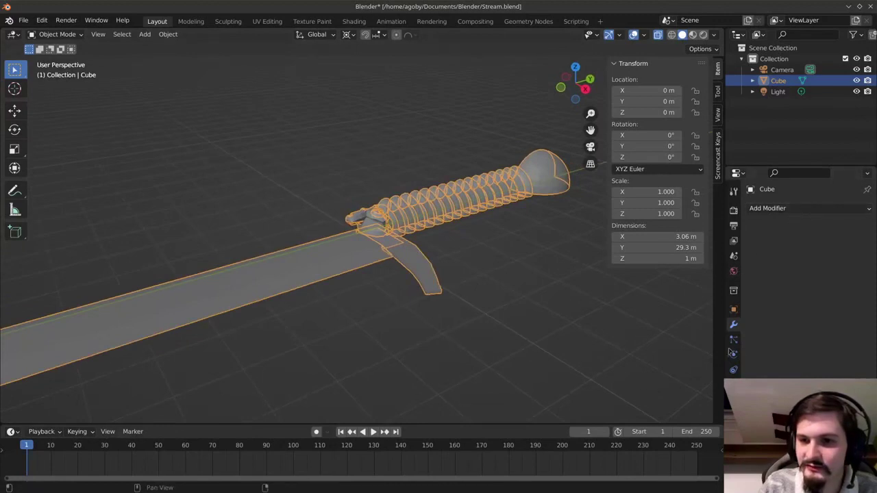
{"action": "left_click", "coordinate": [790, 215]}
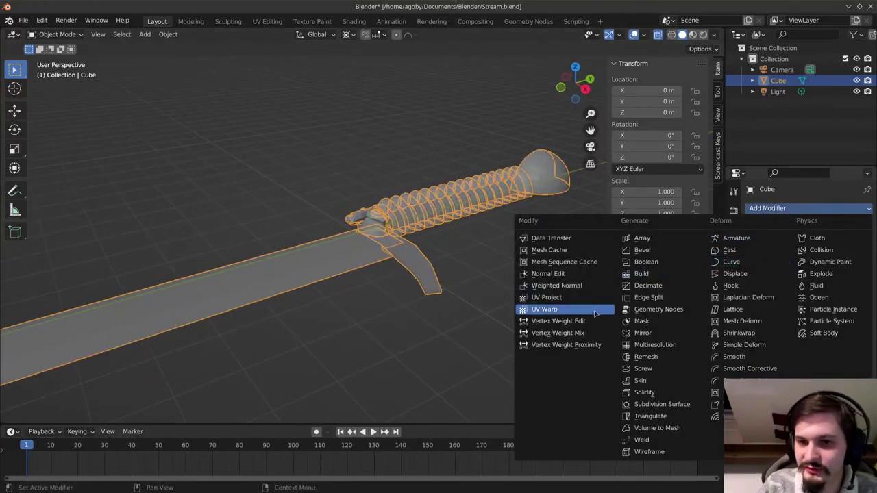
{"action": "left_click", "coordinate": [649, 335]}
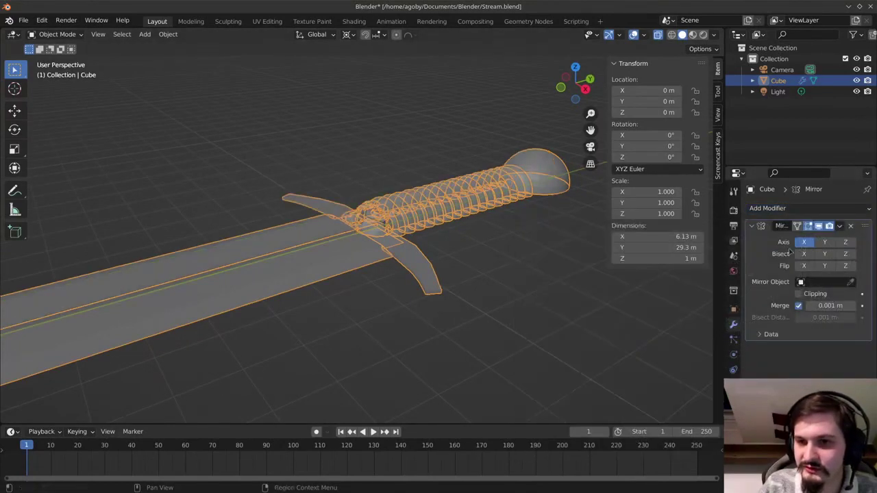
{"action": "left_click", "coordinate": [845, 242]}
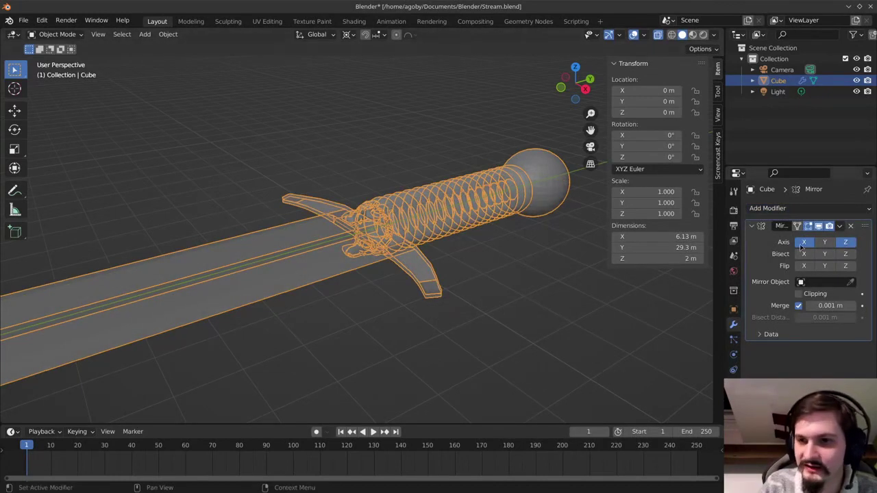
{"action": "left_click", "coordinate": [841, 226]}
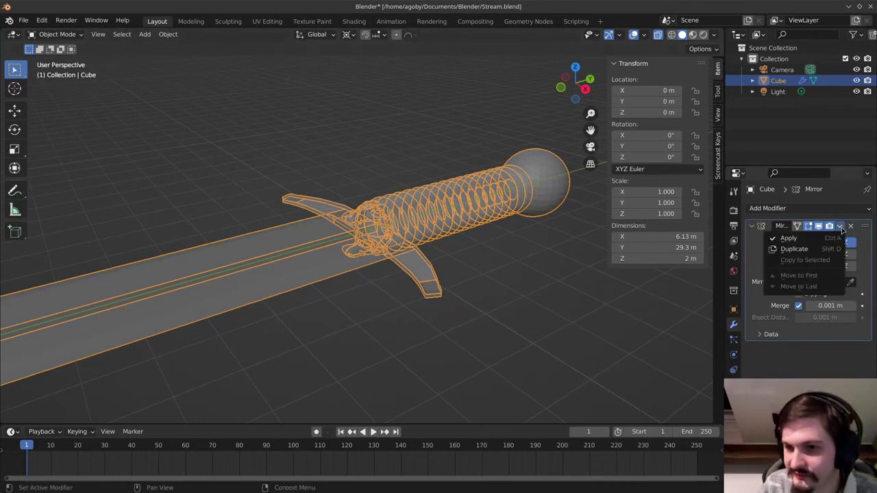
{"action": "left_click", "coordinate": [788, 238]}
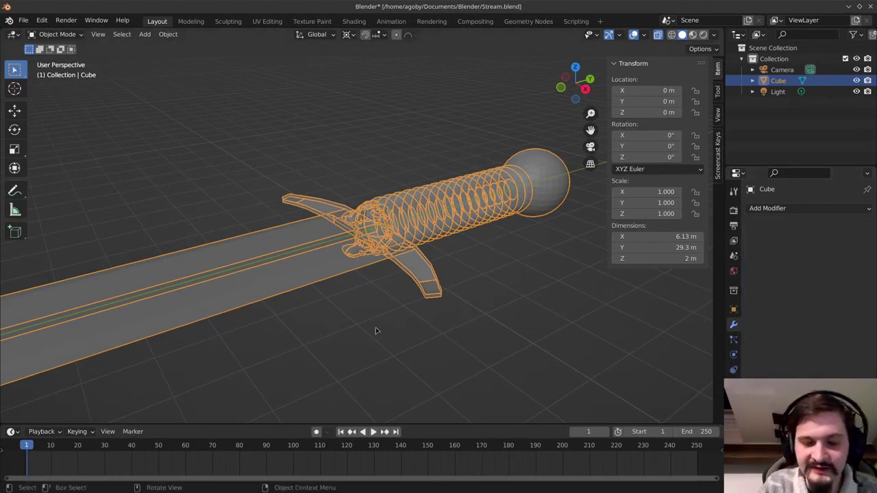
Inspect the mirrored mesh around the crosspiece and the complete sword from several angles
{"action": "key", "text": "Tab"}
{"action": "middle_click_drag", "start_coordinate": [325, 308], "coordinate": [380, 320]}
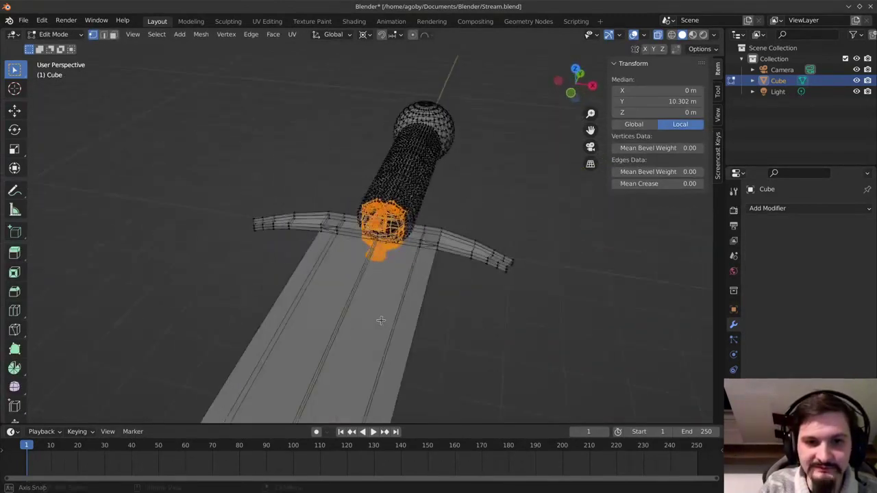
{"action": "key", "text": "Tab"}
{"action": "middle_click_drag", "start_coordinate": [457, 320], "coordinate": [416, 324]}
{"action": "scroll", "coordinate": [410, 318], "scroll_direction": "down", "scroll_amount": 8}
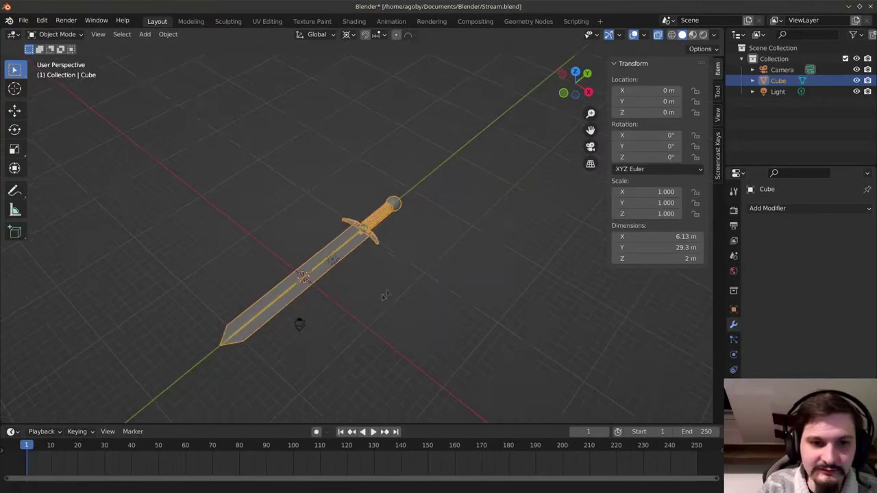
{"action": "middle_click_drag", "start_coordinate": [384, 296], "coordinate": [415, 281]}
{"action": "scroll", "coordinate": [415, 282], "scroll_direction": "up", "scroll_amount": 4}
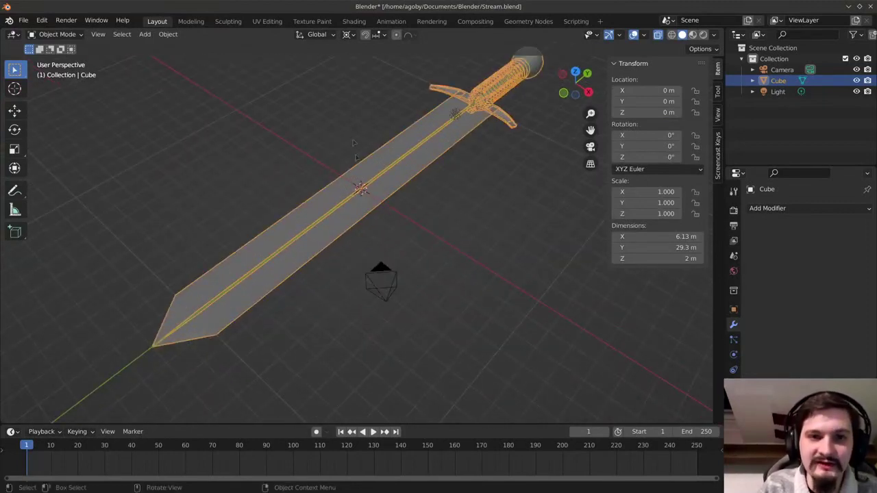
Select the camera in camera view and rotate it about -18.2° around the global Z axis
{"action": "key", "text": "KP_0"}
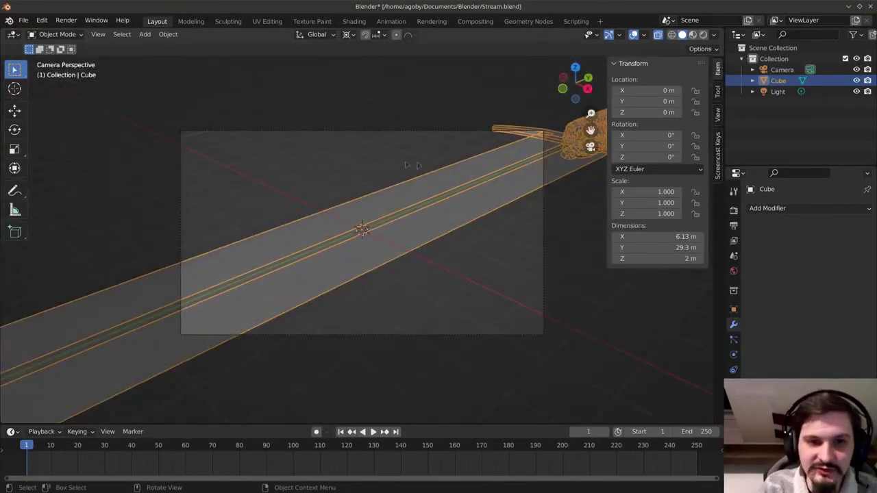
{"action": "right_click", "coordinate": [401, 139]}
{"action": "left_click", "coordinate": [459, 133]}
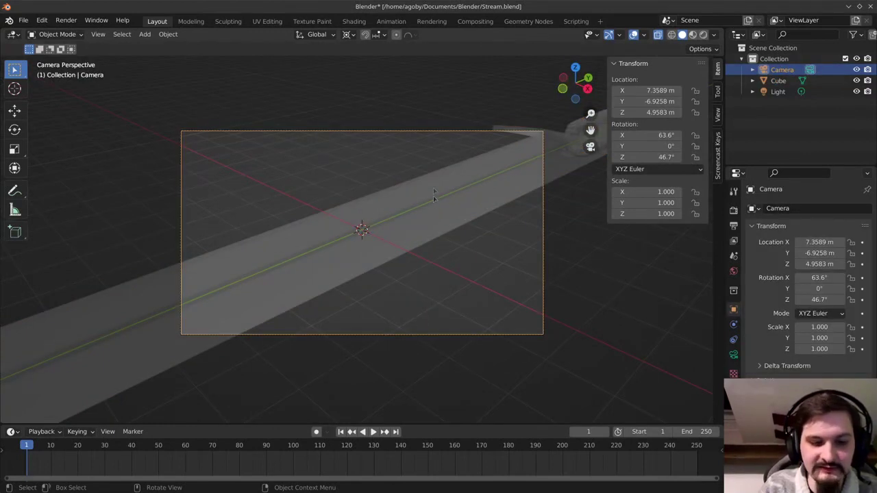
{"action": "key", "text": "r"}
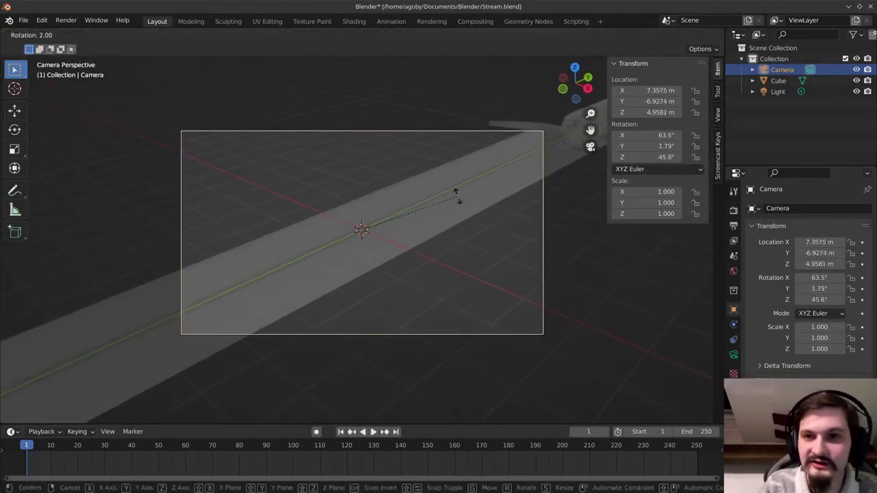
{"action": "key", "text": "z"}
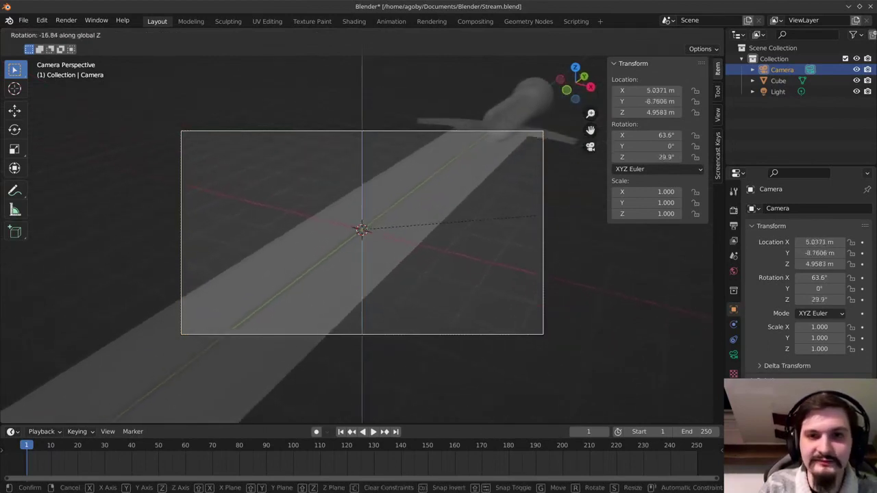
{"action": "left_click", "coordinate": [448, 176]}
Pull the camera back from the sword by scaling it about 5.289 times from the 3D cursor
{"action": "key", "text": "KP_1"}
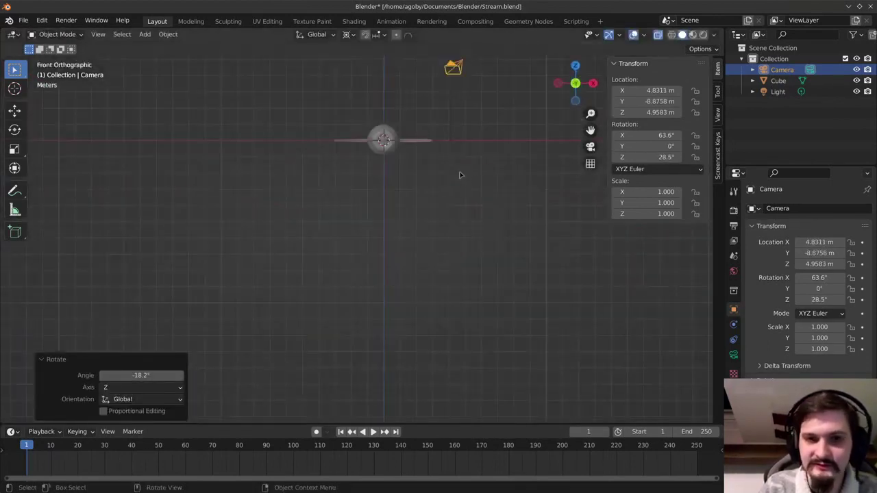
{"action": "scroll", "coordinate": [507, 153], "scroll_direction": "down", "scroll_amount": 4}
{"action": "middle_click_drag", "start_coordinate": [501, 143], "coordinate": [491, 298], "text": "shift"}
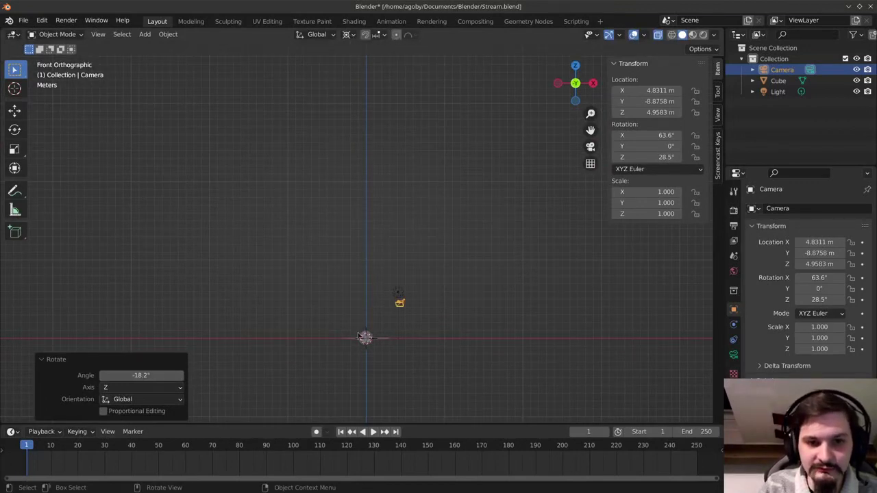
{"action": "key", "text": "s"}
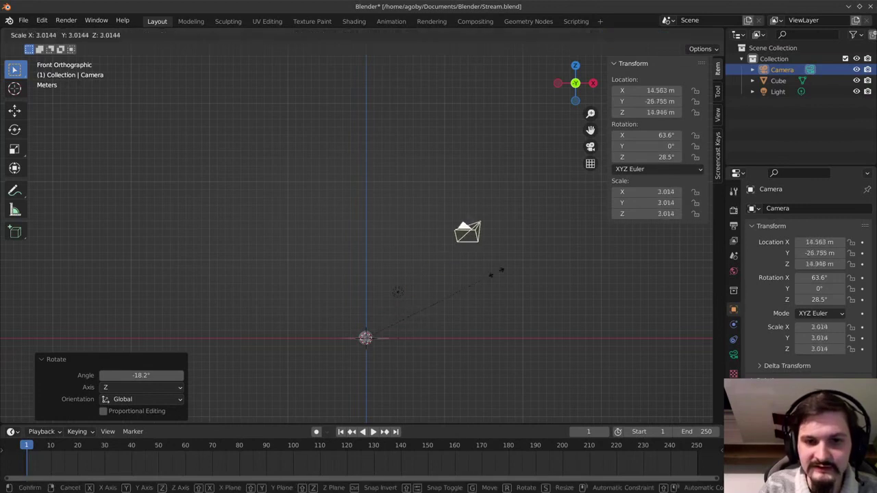
{"action": "left_click", "coordinate": [586, 222]}
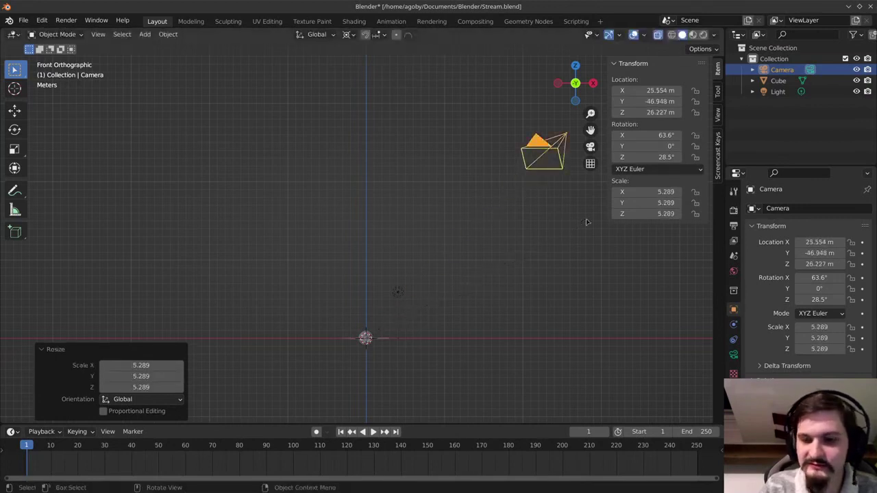
Scale the camera by about 0.555 in camera view so the whole sword fills the frame
{"action": "key", "text": "KP_0"}
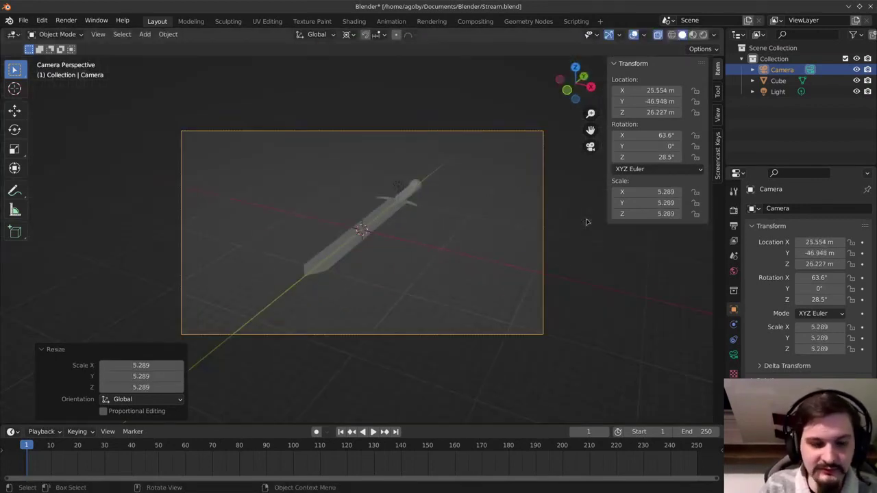
{"action": "key", "text": "s"}
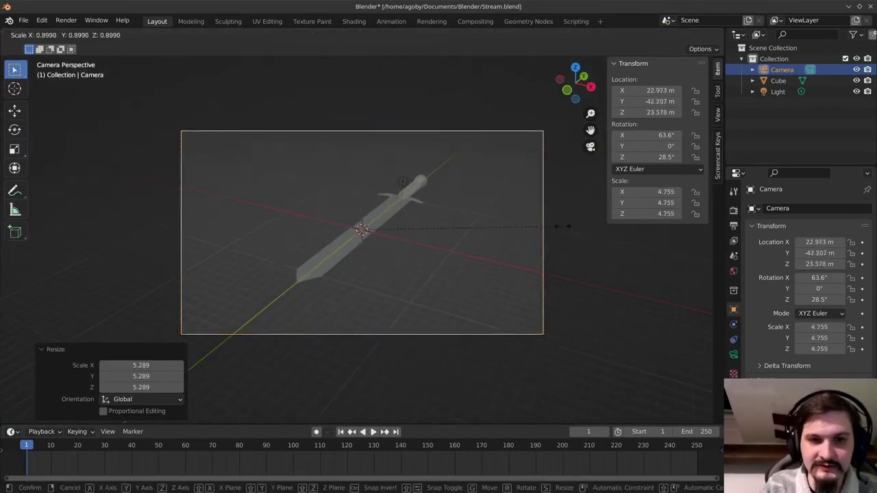
{"action": "left_click", "coordinate": [485, 238]}
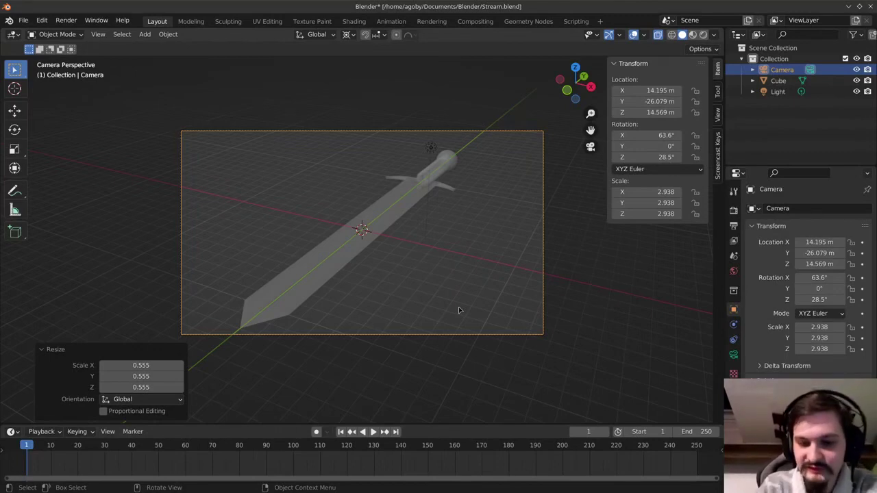
Render the sword through the camera to examine it, and close the render result
{"action": "key", "text": "F12"}
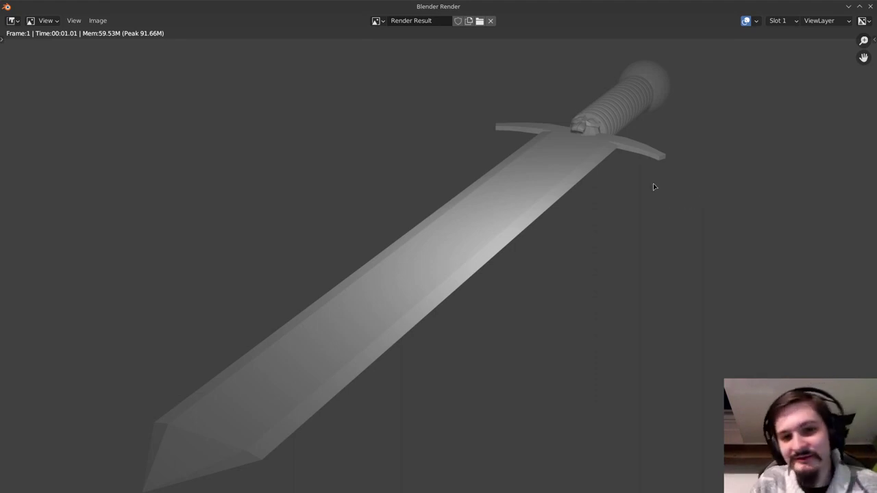
{"action": "key", "text": "Escape"}
{"action": "right_click", "coordinate": [397, 193]}
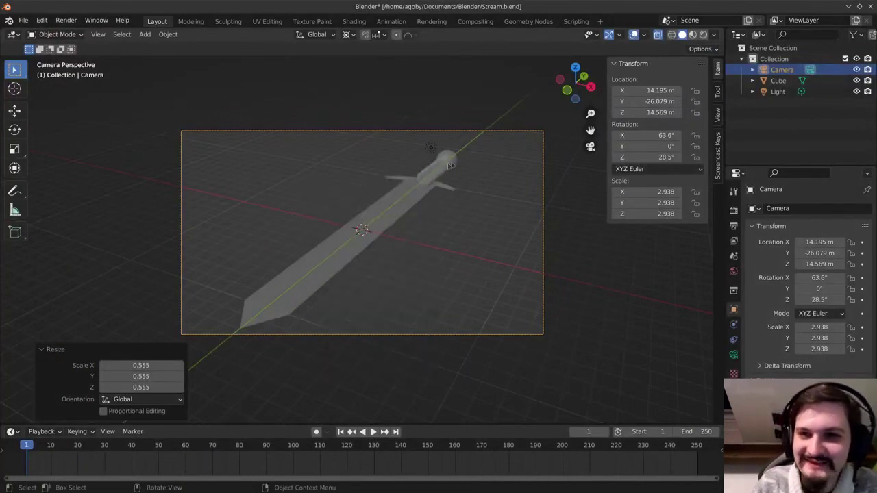
Show the complete sword centred in top view and save the Stream.blend file
{"action": "key", "text": "KP_0"}
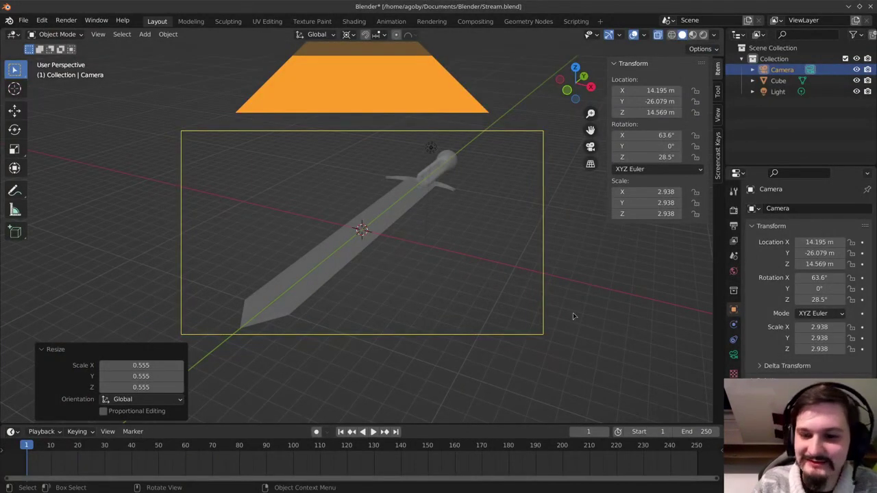
{"action": "key", "text": "KP_7"}
{"action": "scroll", "coordinate": [438, 165], "scroll_direction": "down", "scroll_amount": 4}
{"action": "scroll", "coordinate": [436, 163], "scroll_direction": "up", "scroll_amount": 1}
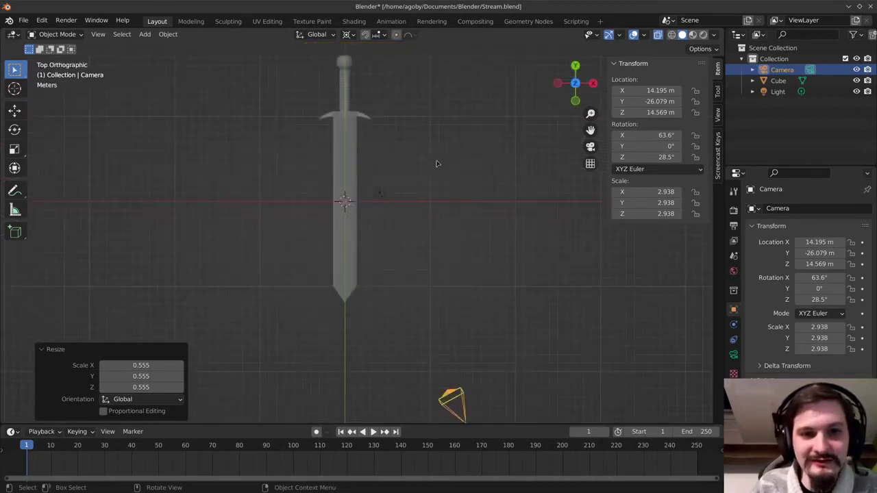
{"action": "middle_click_drag", "start_coordinate": [446, 149], "coordinate": [501, 235], "text": "shift"}
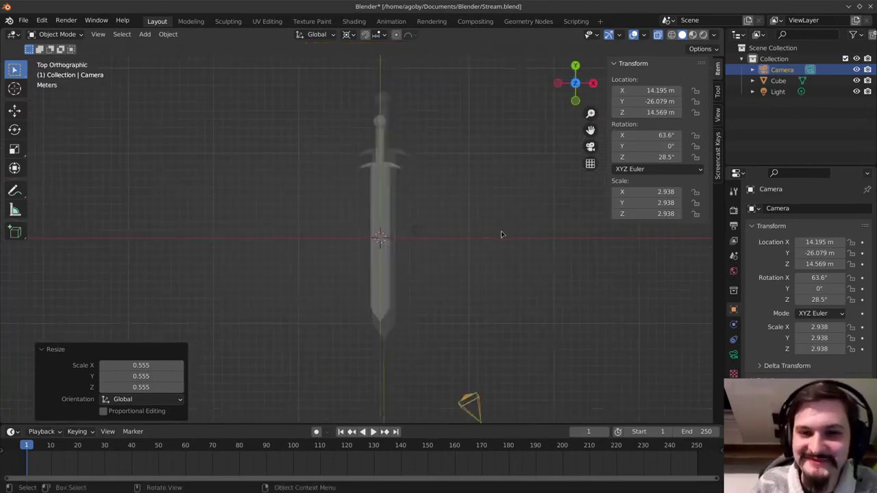
{"action": "scroll", "coordinate": [501, 234], "scroll_direction": "up", "scroll_amount": 2}
{"action": "key", "text": "ctrl+s"}
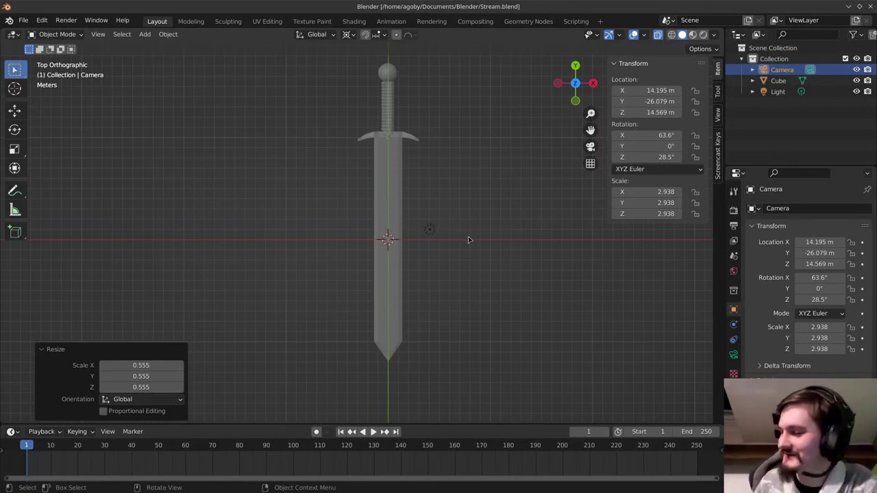
Inspect the sword's blade and handle from several angles and turn off X-ray for an opaque solid display
{"action": "middle_click_drag", "start_coordinate": [426, 194], "coordinate": [422, 255]}
{"action": "scroll", "coordinate": [422, 256], "scroll_direction": "up", "scroll_amount": 4}
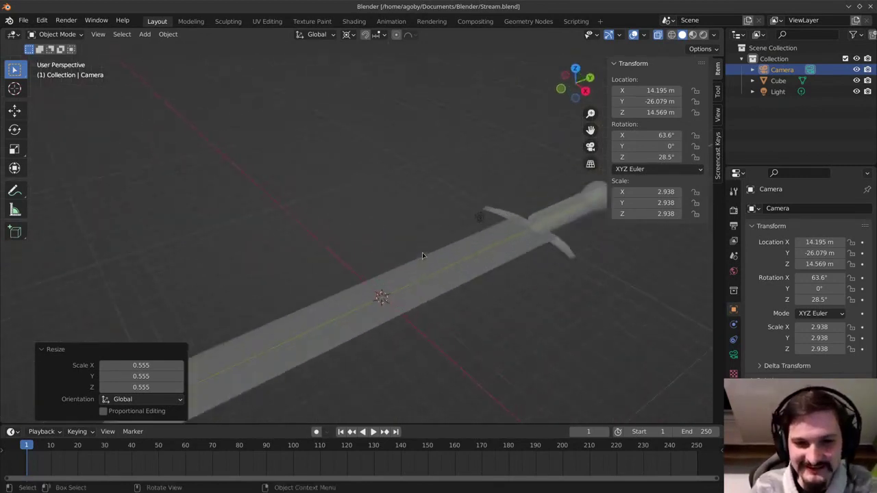
{"action": "scroll", "coordinate": [419, 255], "scroll_direction": "down", "scroll_amount": 3}
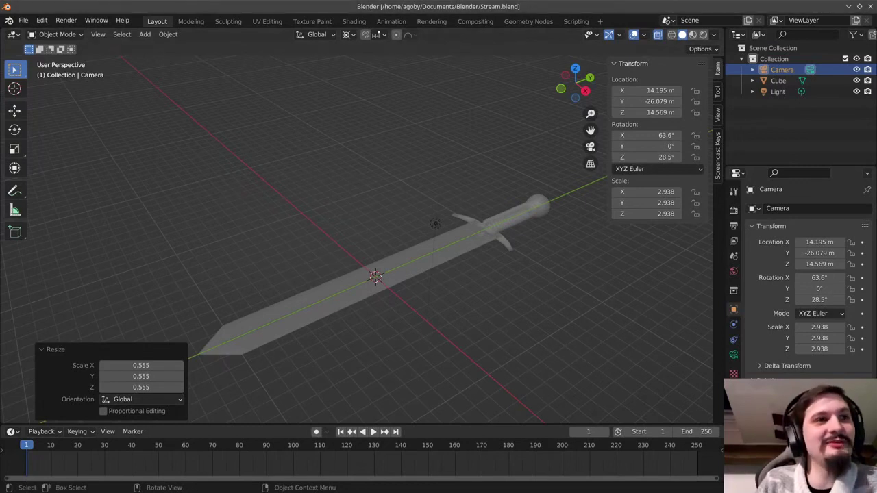
{"action": "scroll", "coordinate": [487, 233], "scroll_direction": "up", "scroll_amount": 5}
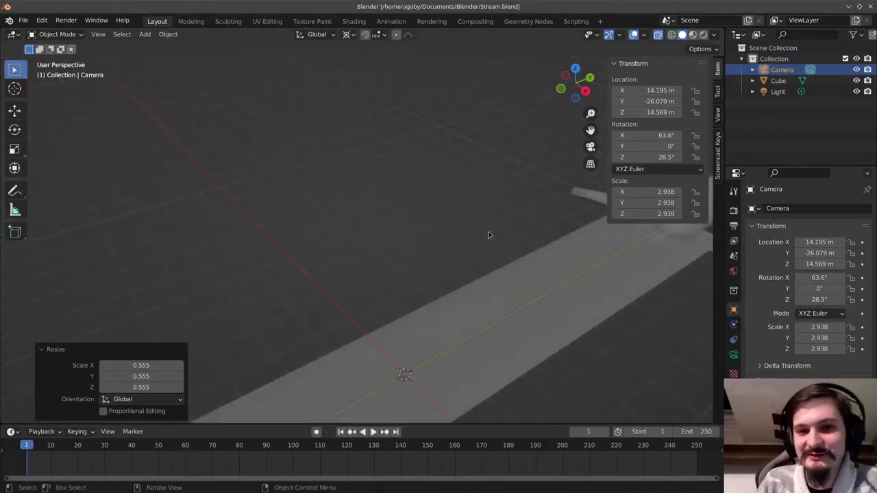
{"action": "middle_click_drag", "start_coordinate": [510, 252], "coordinate": [521, 174]}
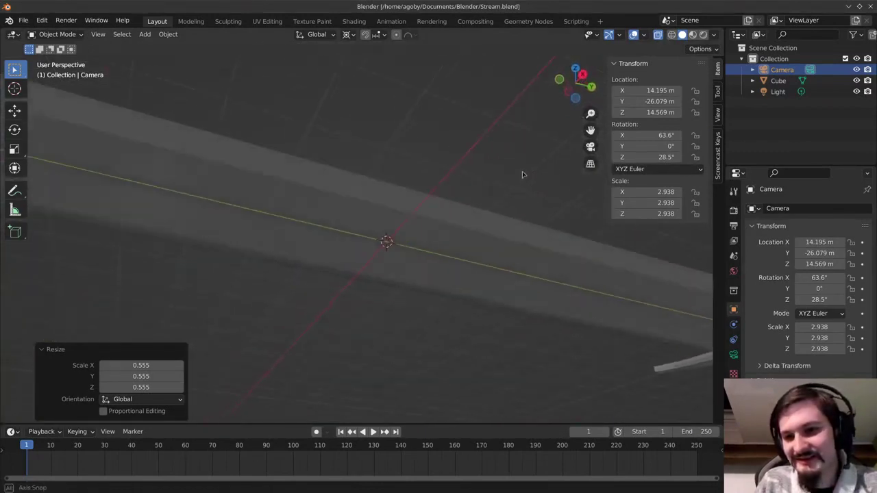
{"action": "middle_click_drag", "start_coordinate": [546, 216], "coordinate": [244, 151], "text": "shift"}
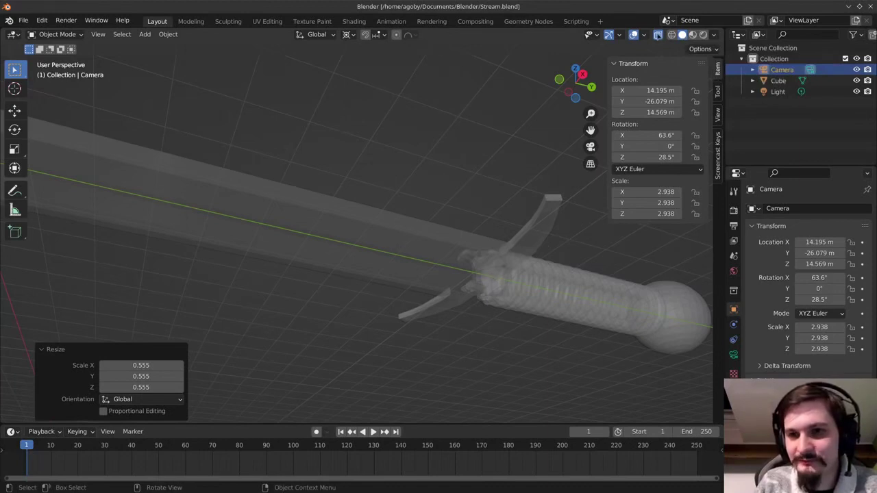
{"action": "key", "text": "alt+z"}
{"action": "middle_click_drag", "start_coordinate": [492, 180], "coordinate": [500, 271]}
{"action": "scroll", "coordinate": [500, 271], "scroll_direction": "down", "scroll_amount": 1}
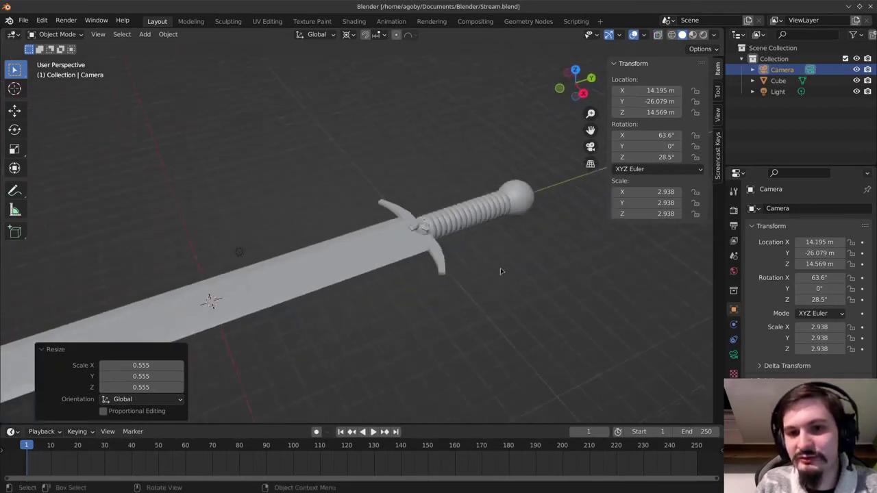
Examine the handle's mesh up close in wireframe display, and return to solid shading
{"action": "left_click", "coordinate": [672, 35]}
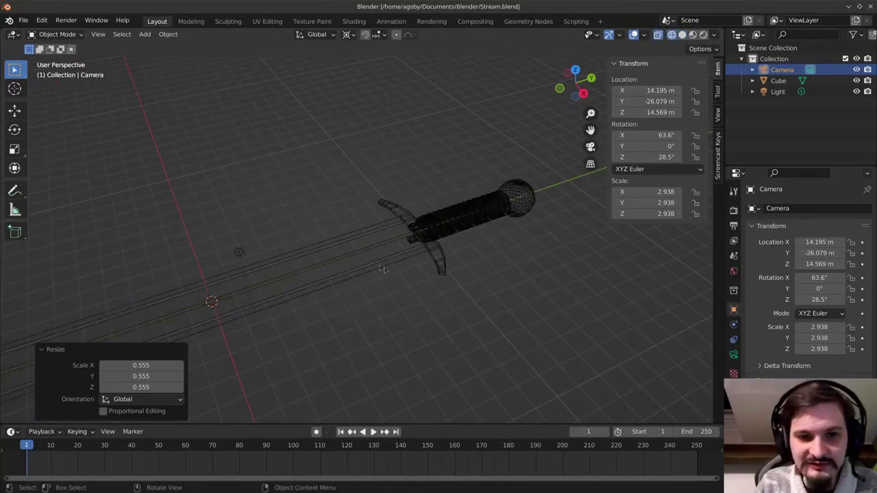
{"action": "scroll", "coordinate": [269, 281], "scroll_direction": "up", "scroll_amount": 4}
{"action": "scroll", "coordinate": [269, 281], "scroll_direction": "up", "scroll_amount": 5}
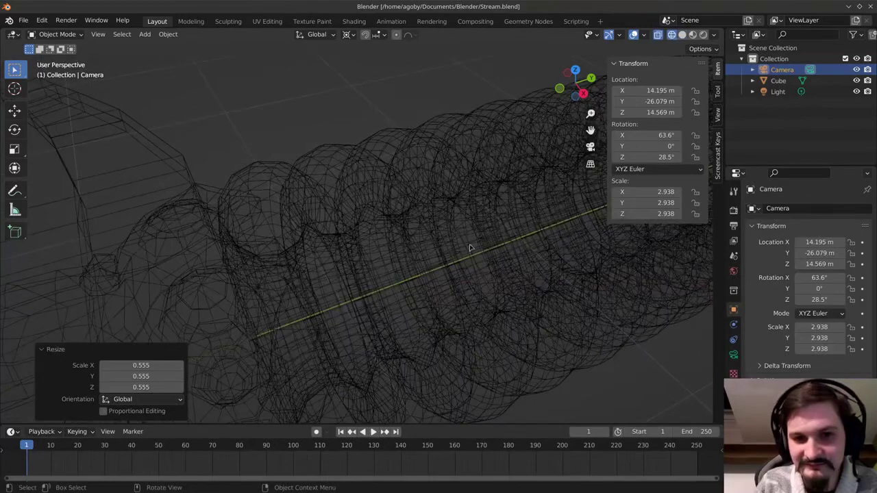
{"action": "scroll", "coordinate": [472, 247], "scroll_direction": "down", "scroll_amount": 2}
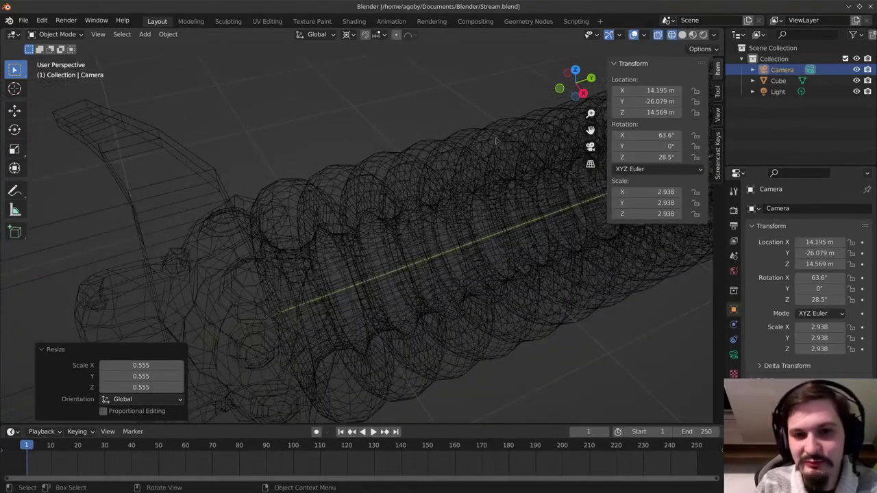
{"action": "left_click", "coordinate": [681, 35]}
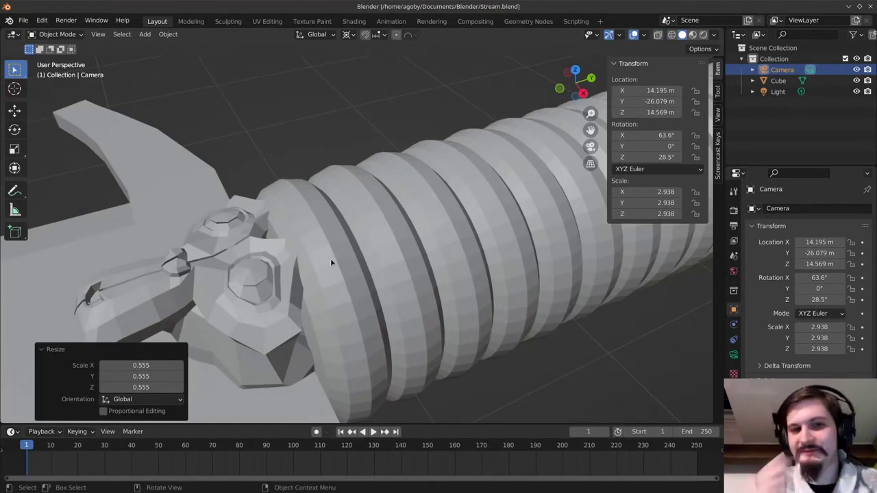
Examine the whole sword in material preview shading
{"action": "left_click", "coordinate": [692, 34]}
{"action": "scroll", "coordinate": [346, 202], "scroll_direction": "down", "scroll_amount": 2}
{"action": "scroll", "coordinate": [348, 201], "scroll_direction": "down", "scroll_amount": 6}
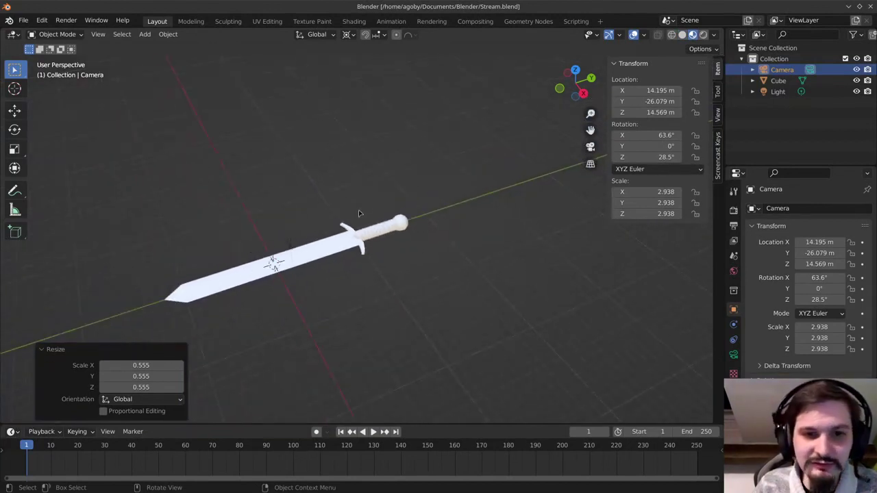
{"action": "middle_click_drag", "start_coordinate": [444, 193], "coordinate": [499, 150]}
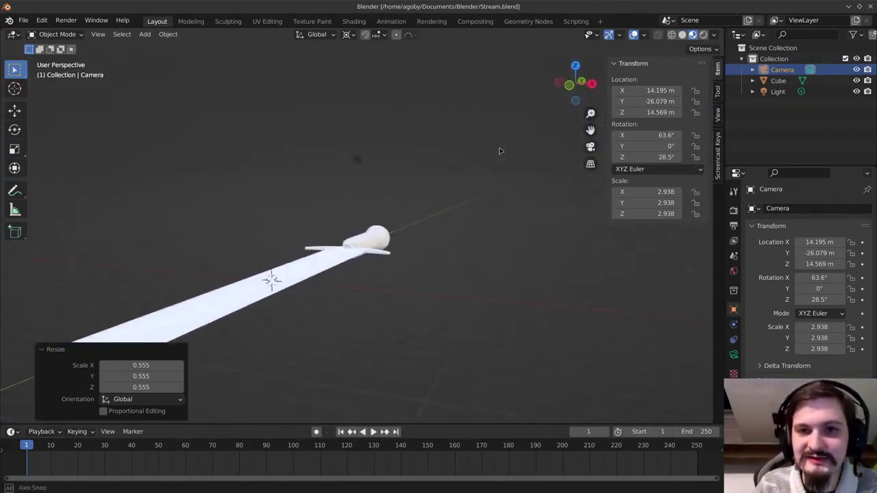
Select the light and try moving it in top view to check its effect under material preview shading
{"action": "left_click", "coordinate": [360, 161]}
{"action": "middle_click_drag", "start_coordinate": [411, 170], "coordinate": [365, 217]}
{"action": "scroll", "coordinate": [378, 230], "scroll_direction": "up", "scroll_amount": 3}
{"action": "scroll", "coordinate": [378, 230], "scroll_direction": "down", "scroll_amount": 5}
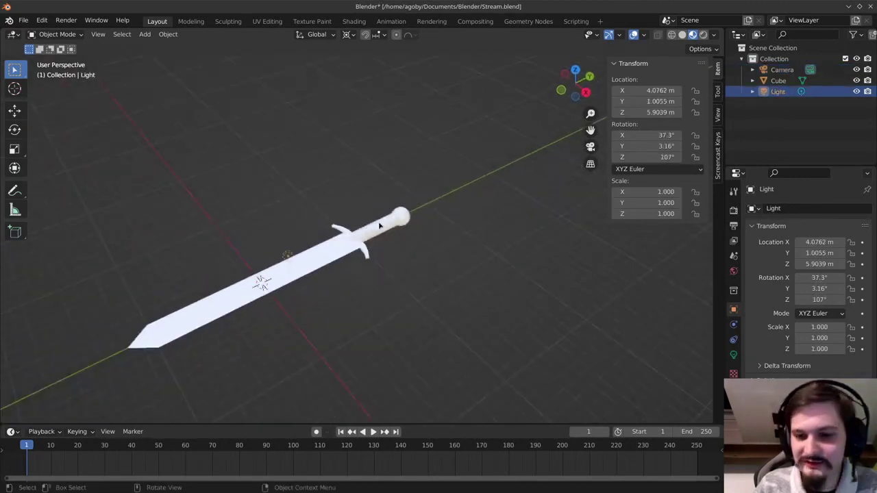
{"action": "key", "text": "KP_7"}
{"action": "key", "text": "g"}
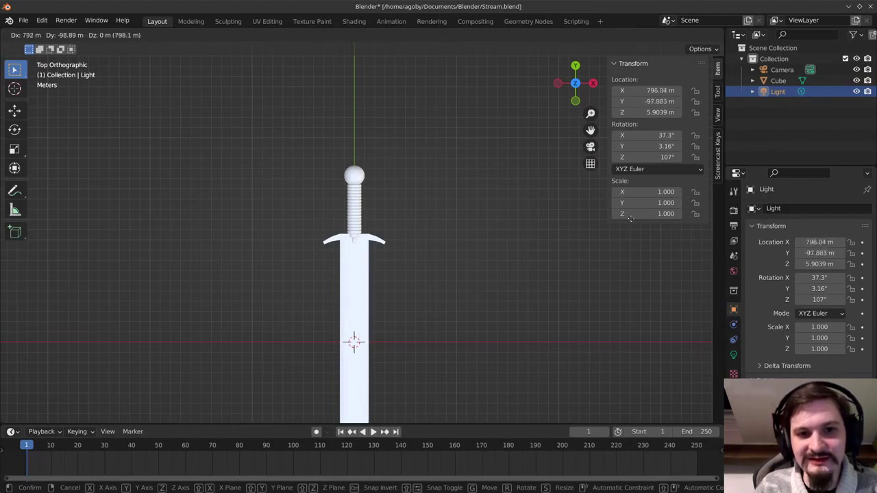
{"action": "key", "text": "Escape"}
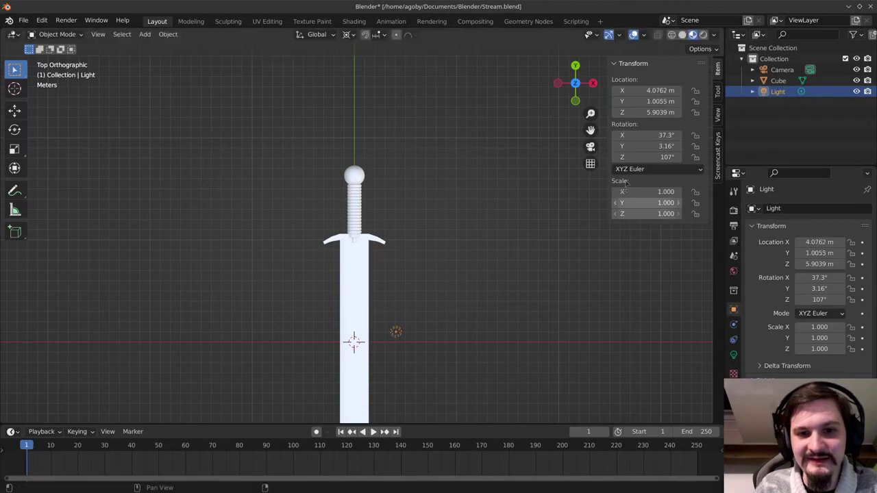
Switch to rendered shading and try moving the light to examine how it illuminates the sword
{"action": "left_click", "coordinate": [703, 35]}
{"action": "key", "text": "g"}
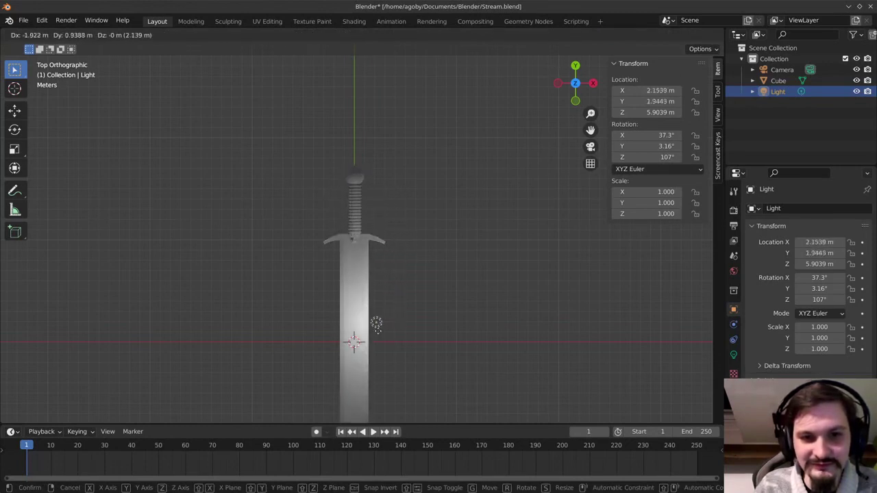
{"action": "right_click", "coordinate": [381, 264]}
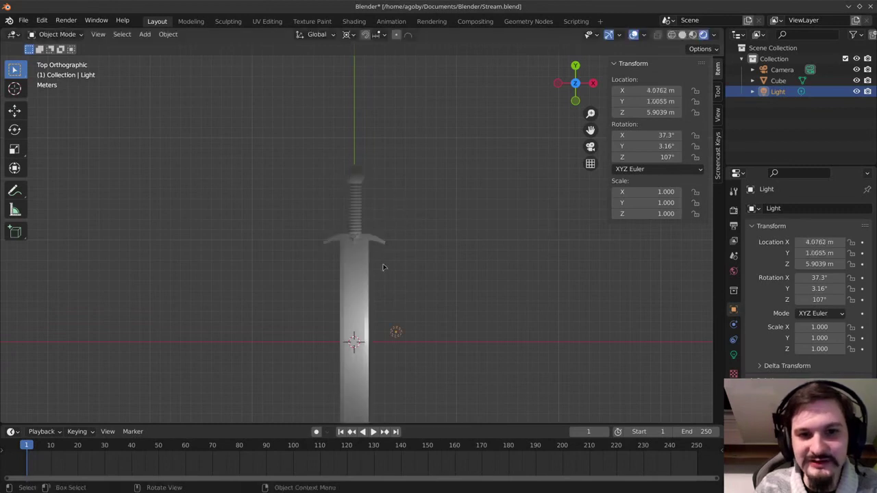
View the sword through the camera with nothing selected, and show the scene's render settings
{"action": "key", "text": "KP_0"}
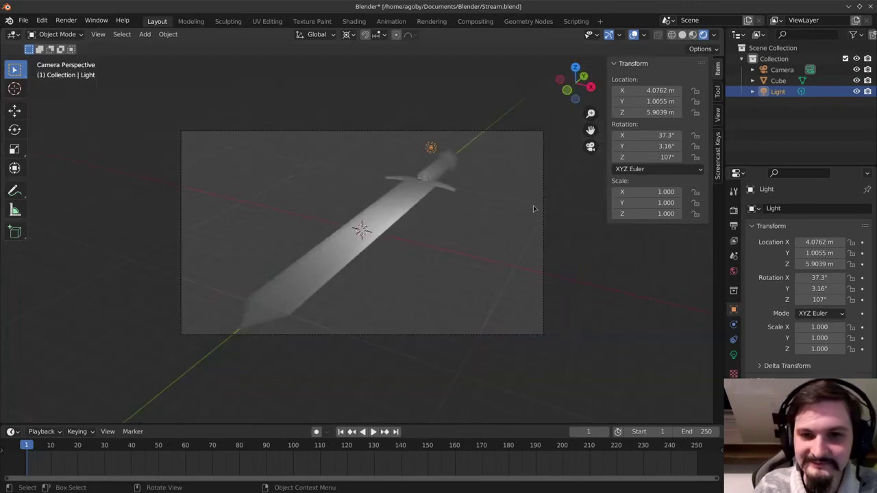
{"action": "left_click", "coordinate": [497, 224]}
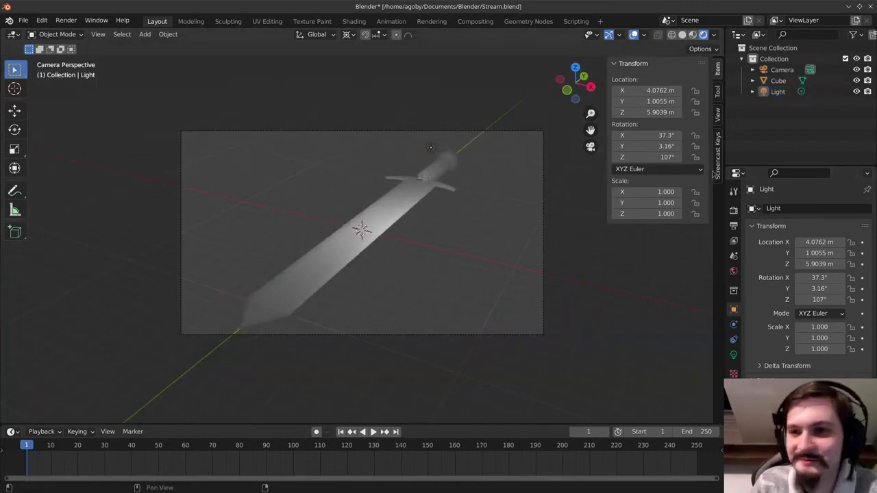
{"action": "left_click", "coordinate": [733, 191]}
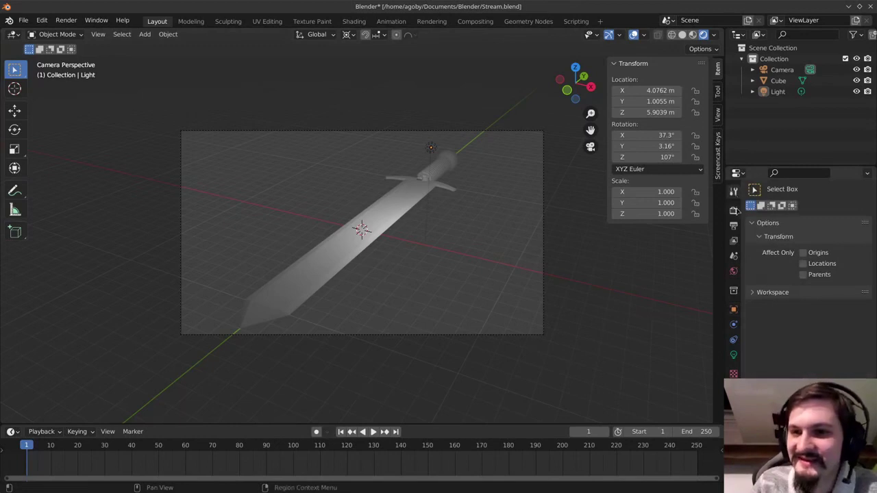
{"action": "left_click", "coordinate": [733, 211]}
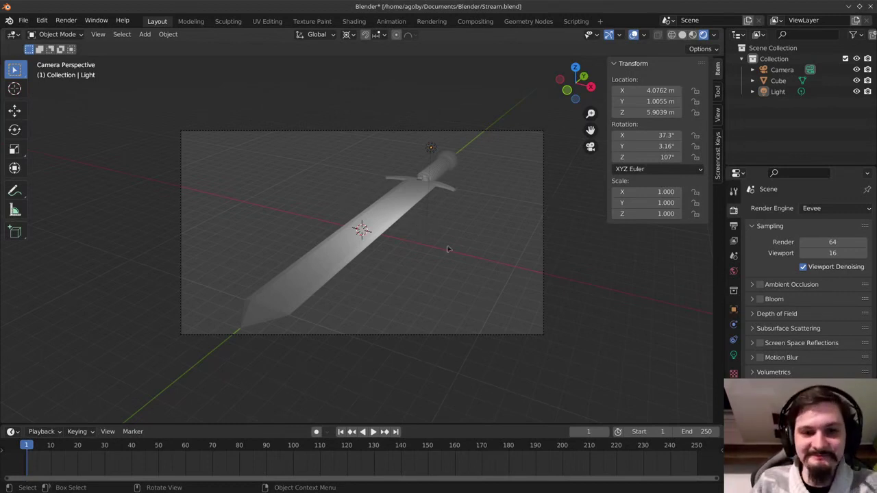
In top view, move the camera to about X 22.26 m, Y -19.65 m and rotate it by -20° about Z
{"action": "key", "text": "KP_7"}
{"action": "scroll", "coordinate": [399, 257], "scroll_direction": "down", "scroll_amount": 5}
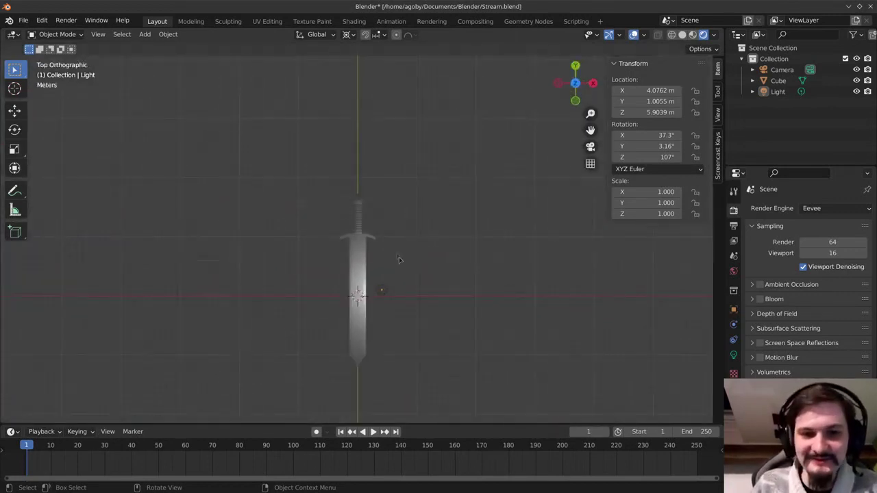
{"action": "left_click", "coordinate": [398, 333]}
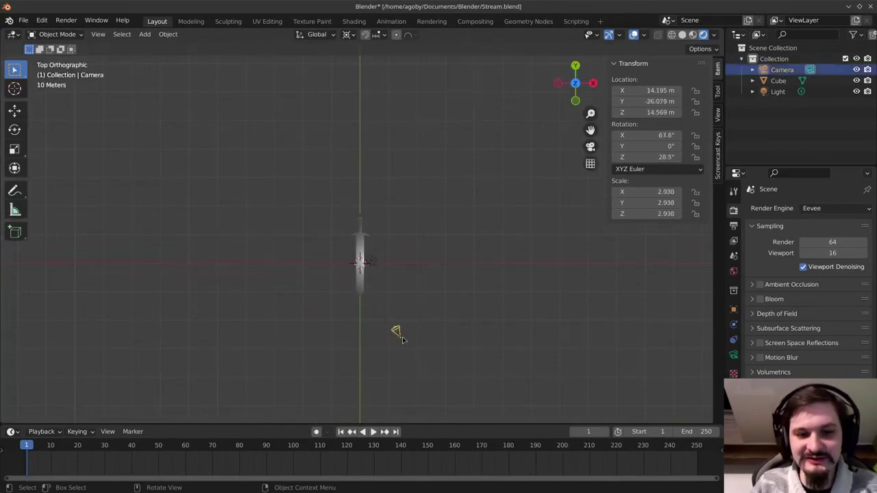
{"action": "key", "text": "g"}
{"action": "key", "text": "r"}
{"action": "left_click", "coordinate": [416, 311]}
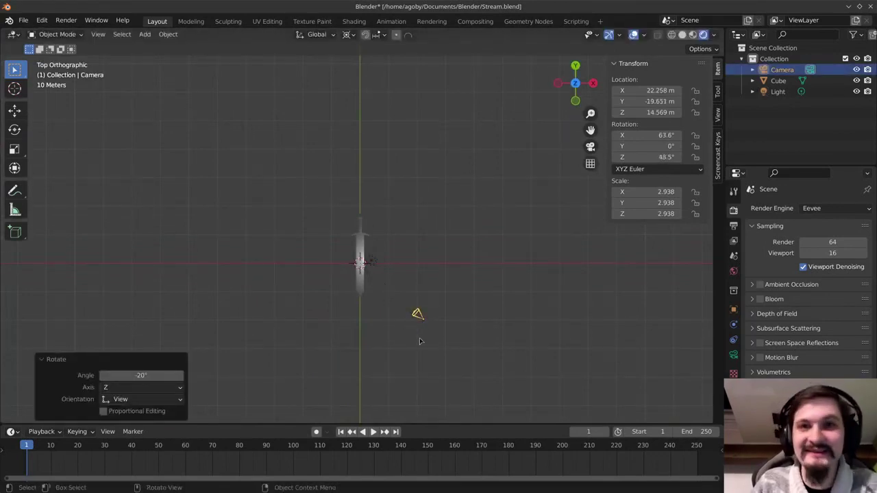
Render the sword from the repositioned camera to examine it, and close the render result
{"action": "key", "text": "KP_0"}
{"action": "key", "text": "F12"}
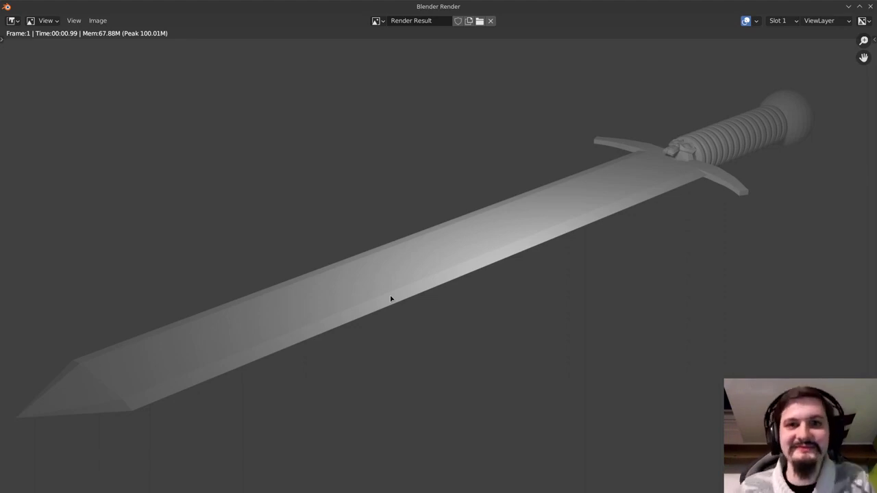
{"action": "key", "text": "Escape"}
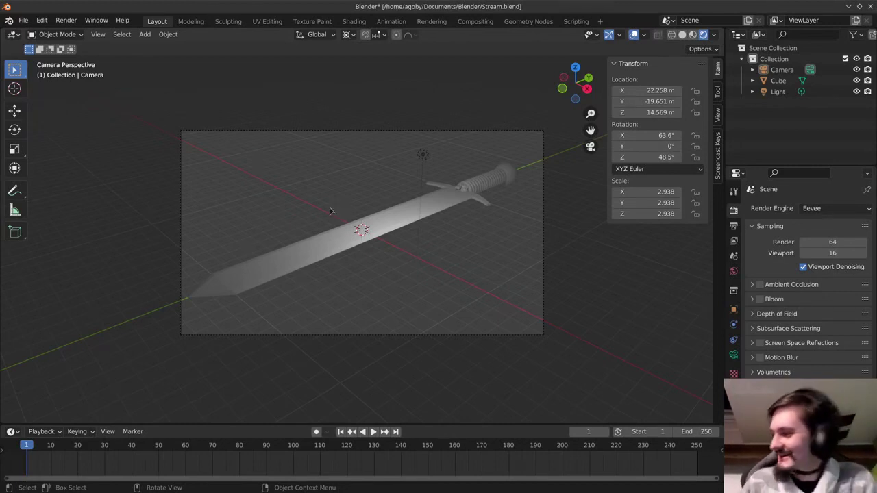
Return the camera view to solid shading and save the Stream.blend file
{"action": "scroll", "coordinate": [330, 210], "scroll_direction": "up", "scroll_amount": 1}
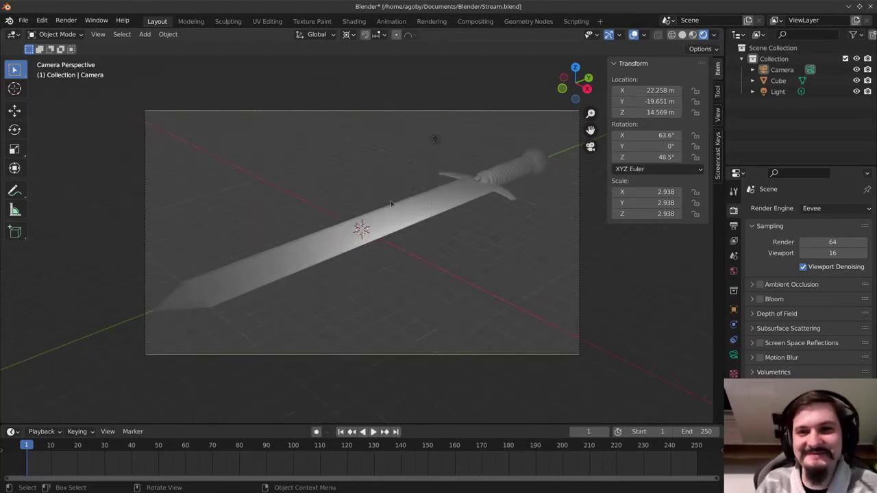
{"action": "left_click", "coordinate": [681, 34]}
{"action": "key", "text": "ctrl+s"}
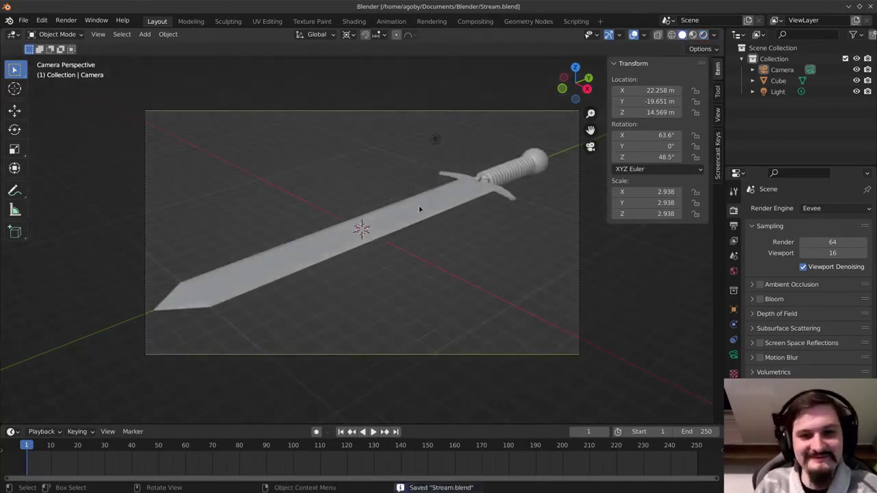